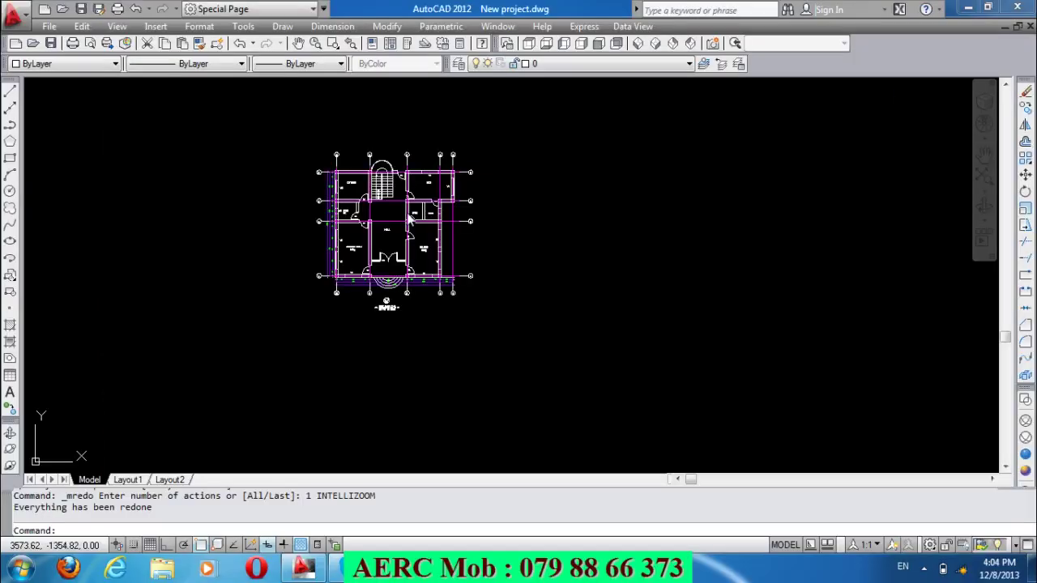
Select the grid axis block on the original plan to inspect it, then clear the selection.
click(450, 347)
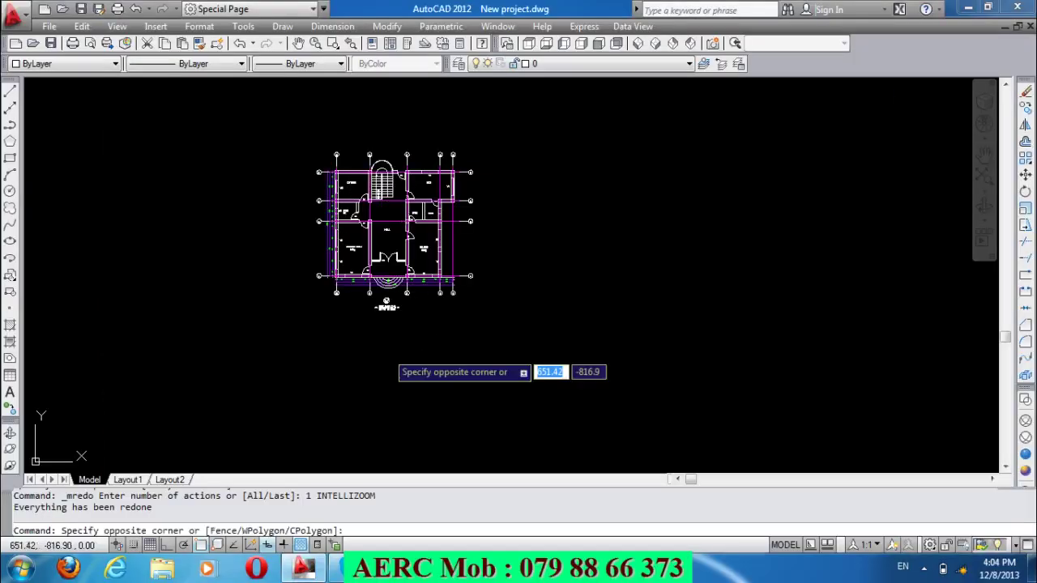
scroll(354, 174, up, 5)
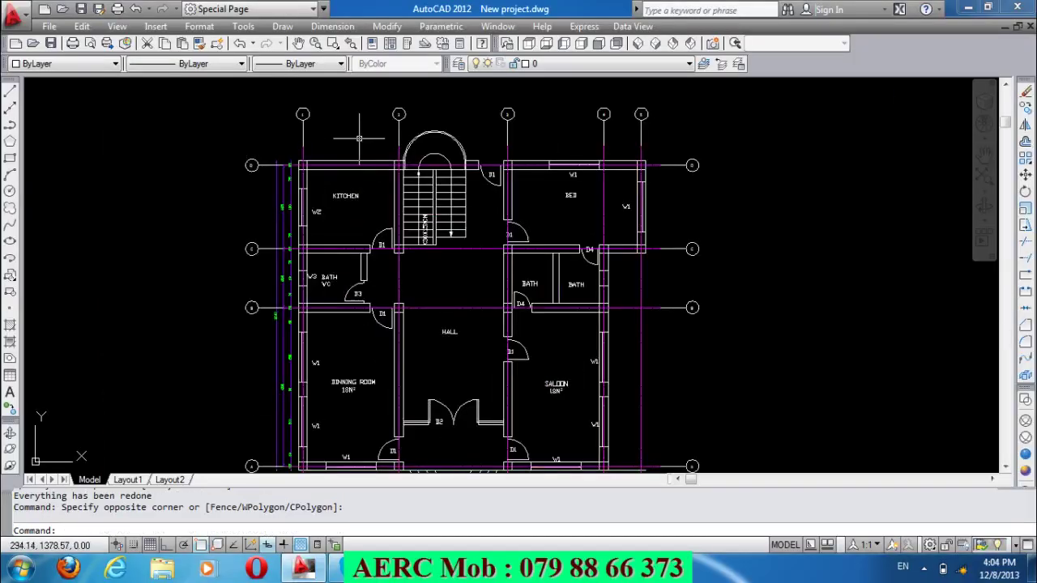
scroll(356, 146, down, 2)
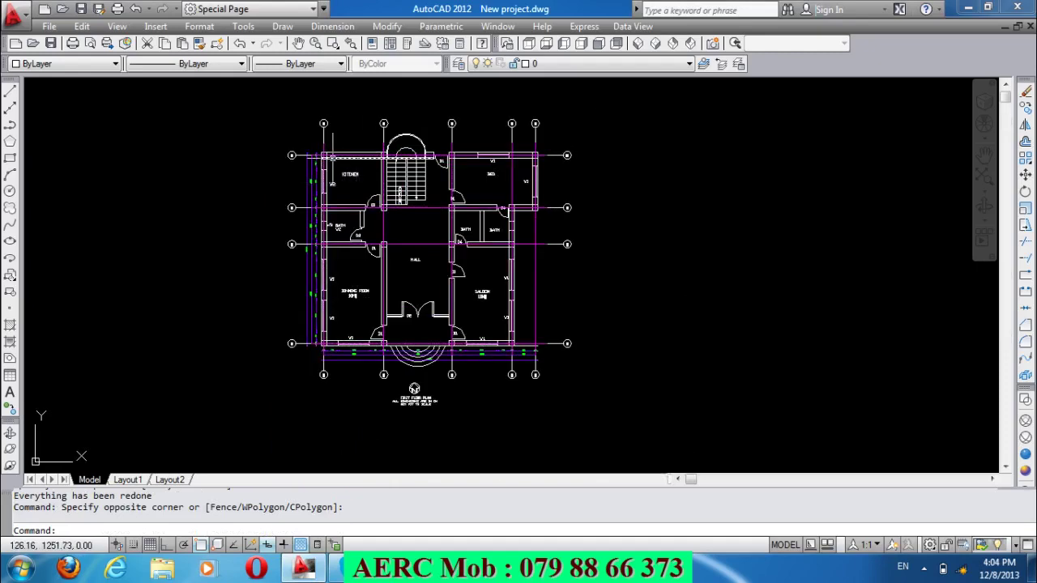
click(433, 243)
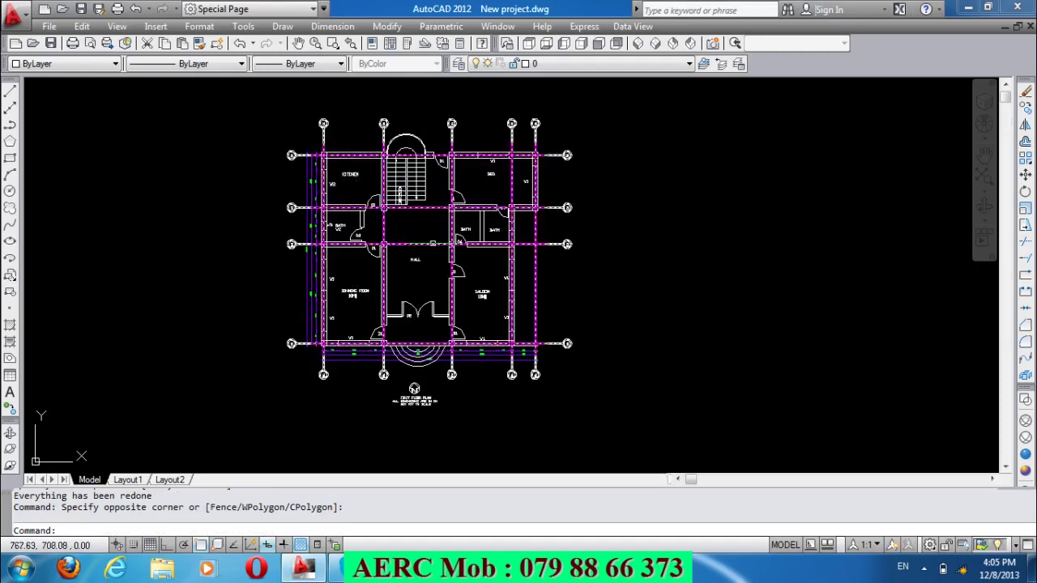
key(Escape)
scroll(380, 255, up, 2)
scroll(323, 267, up, 1)
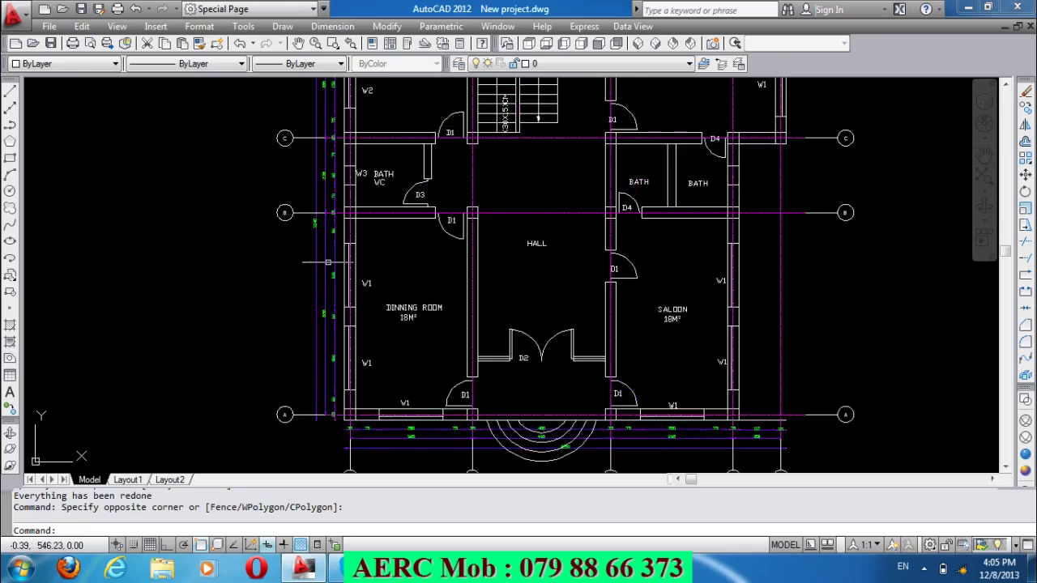
scroll(328, 261, down, 1)
scroll(489, 374, down, 4)
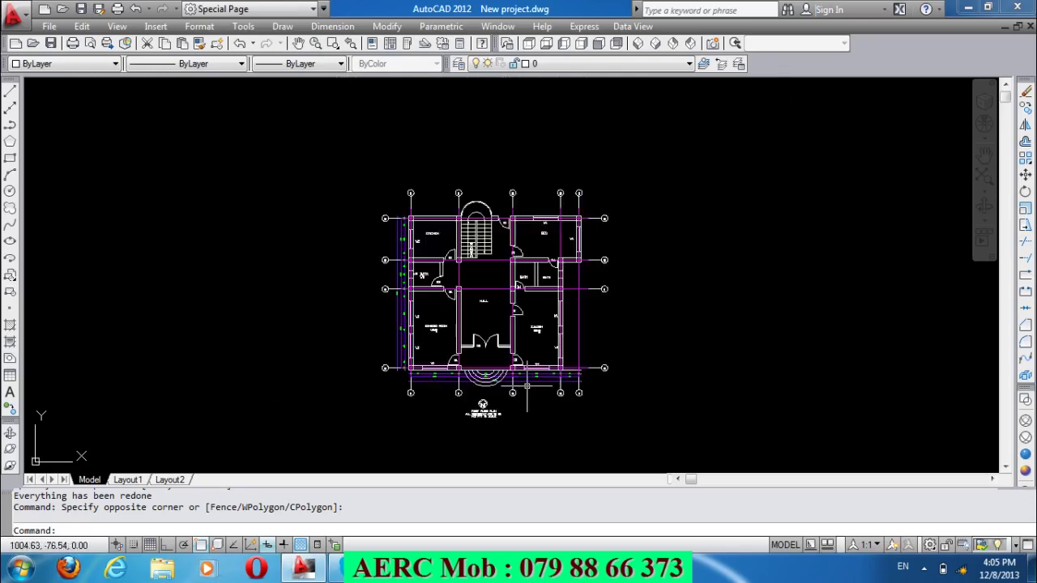
scroll(482, 362, up, 4)
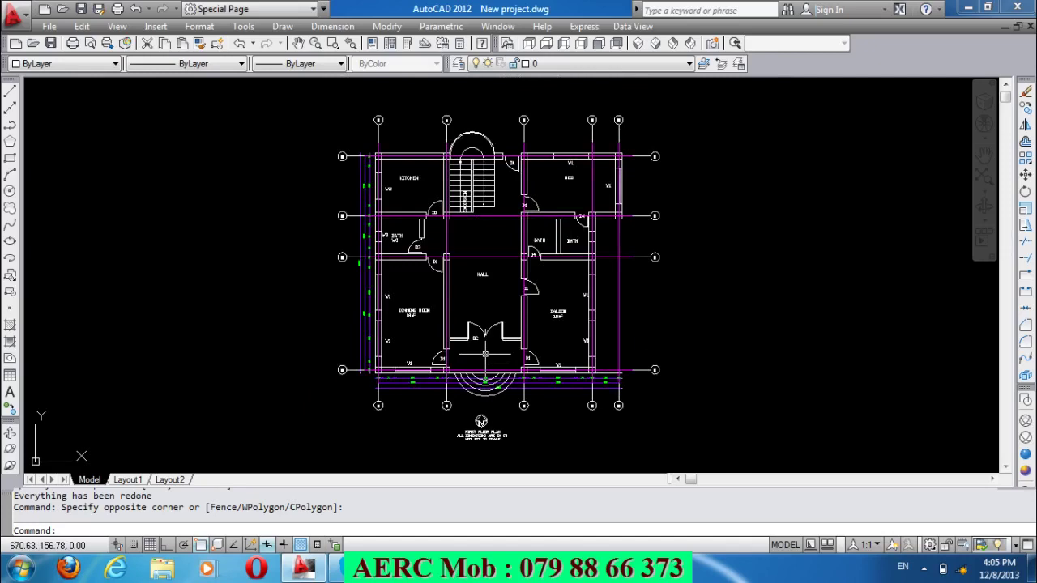
click(524, 117)
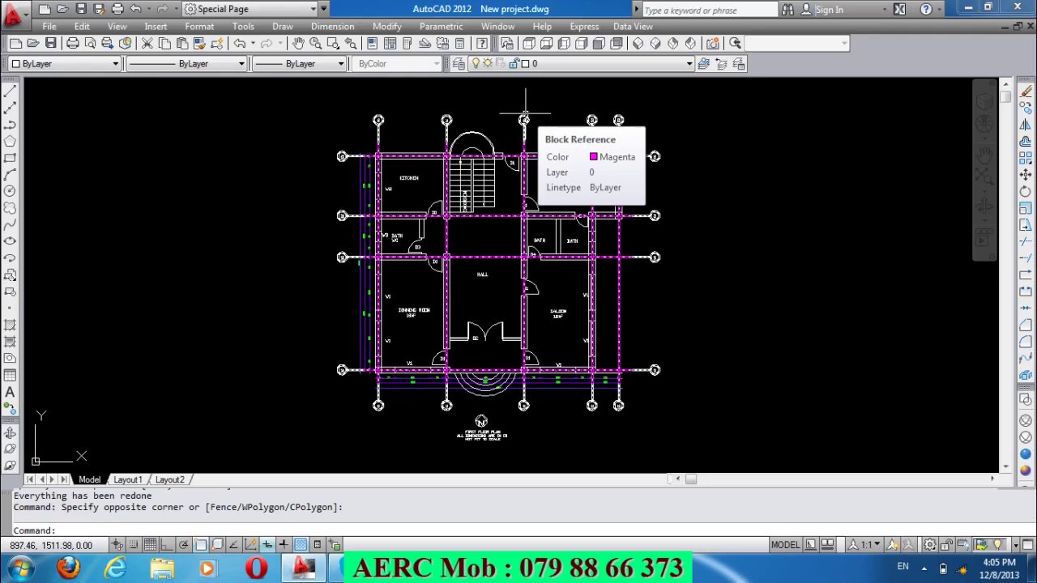
key(Escape)
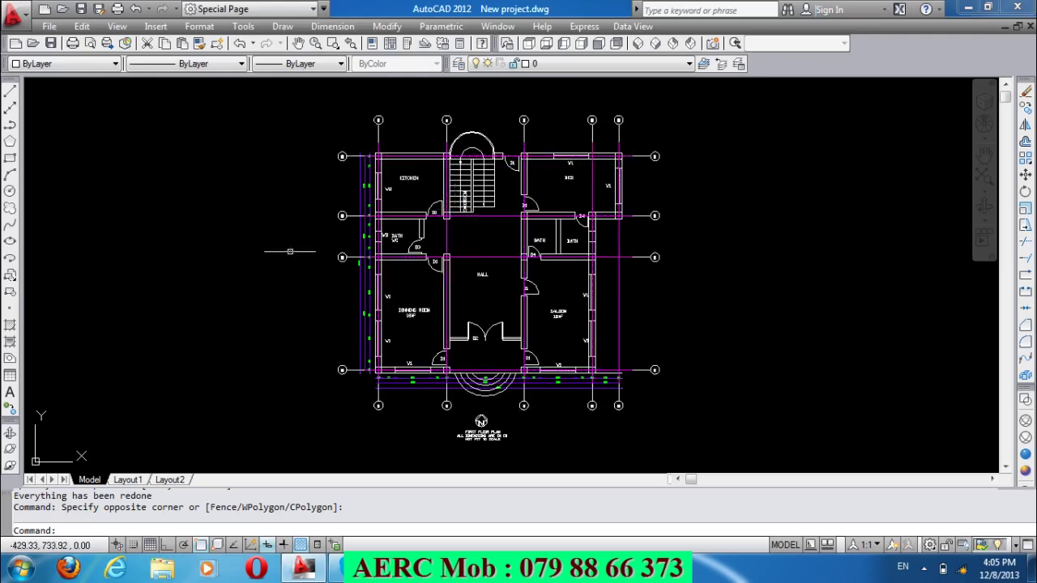
Copy the entire first-floor plan horizontally to the right with Ortho on.
text(CO)
key(Return)
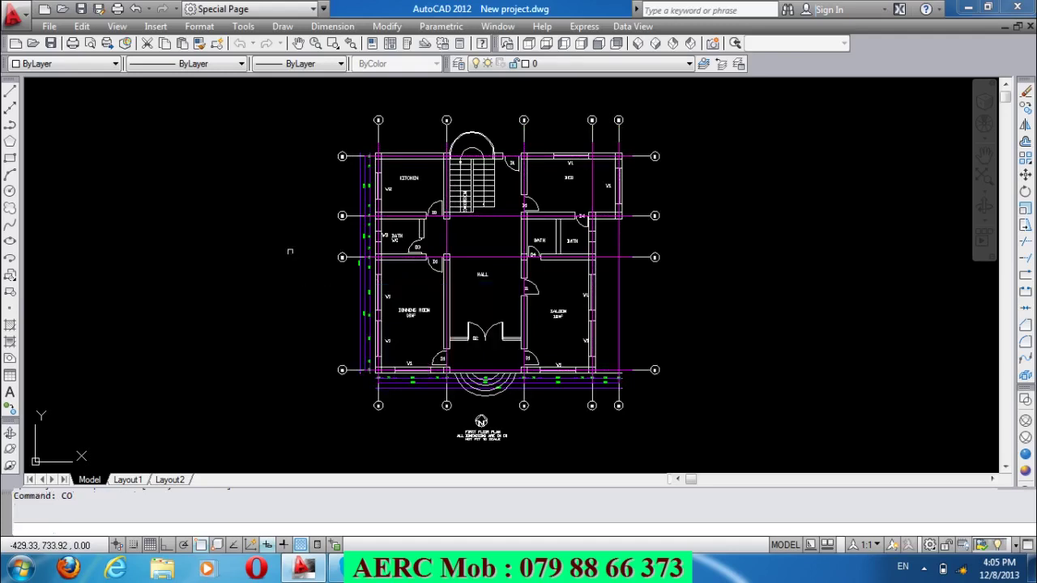
click(720, 447)
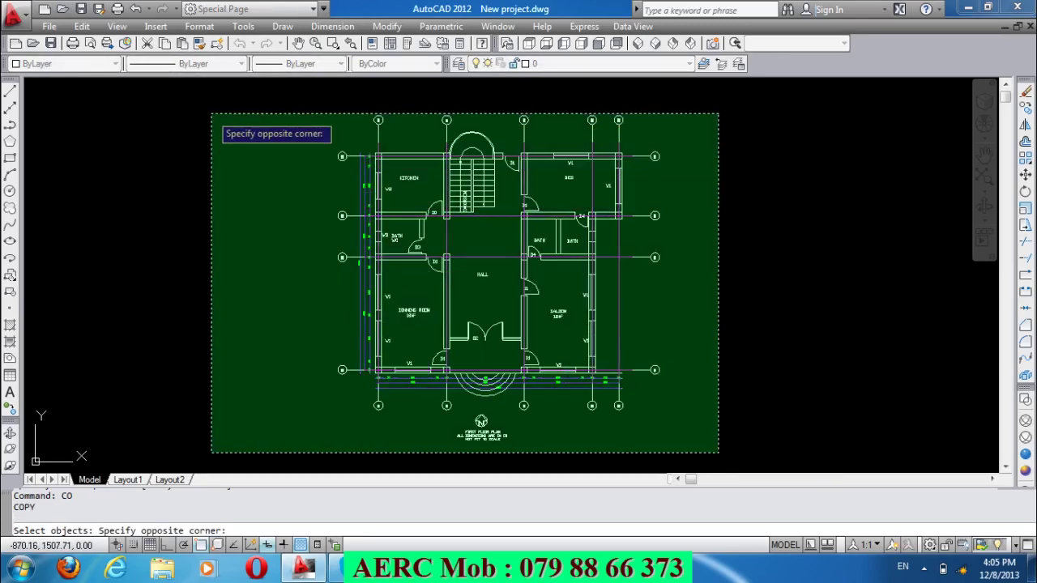
click(257, 107)
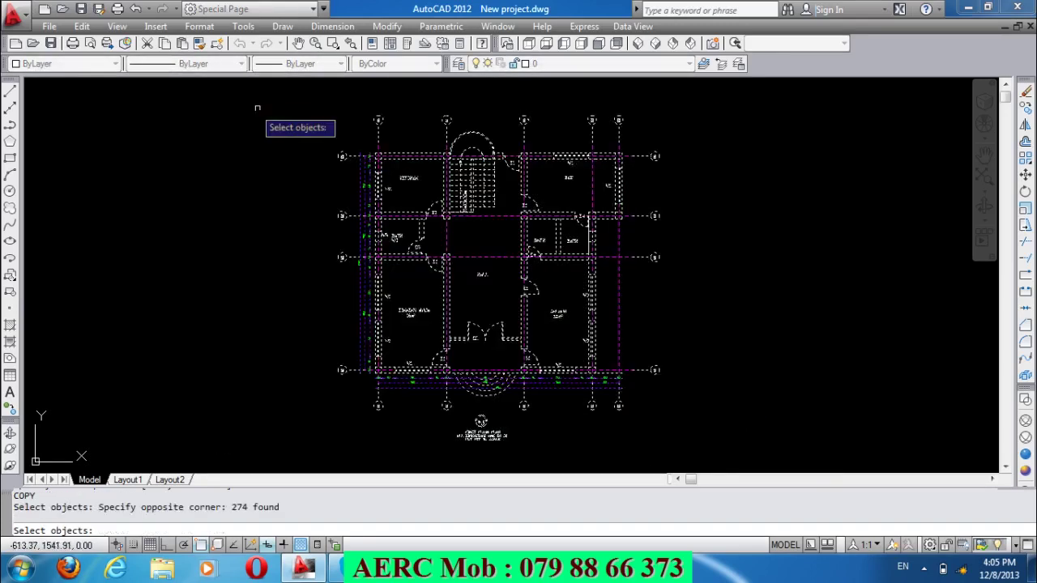
key(Return)
click(315, 375)
scroll(414, 377, down, 4)
scroll(418, 379, down, 2)
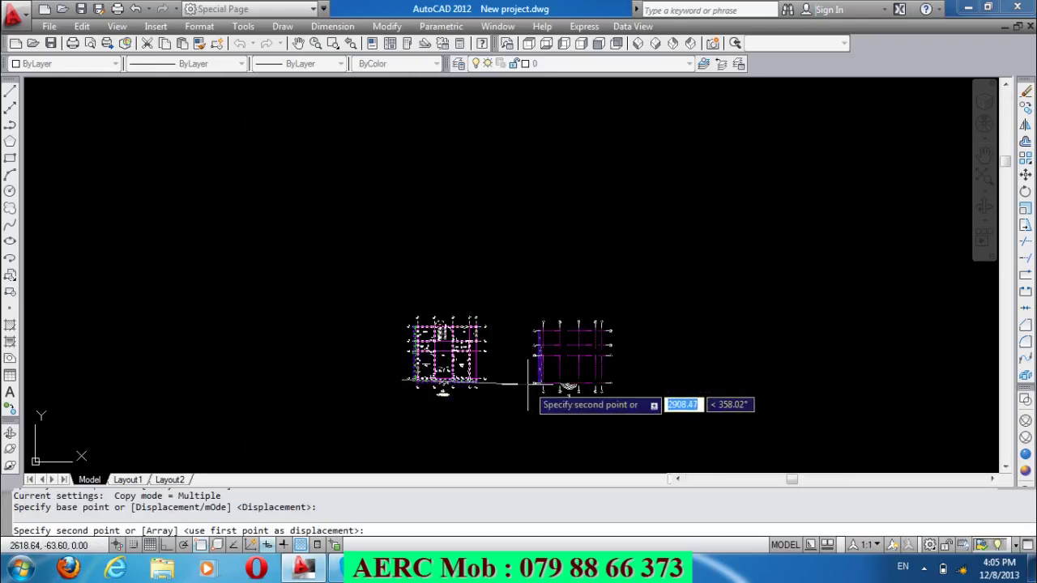
key(F8)
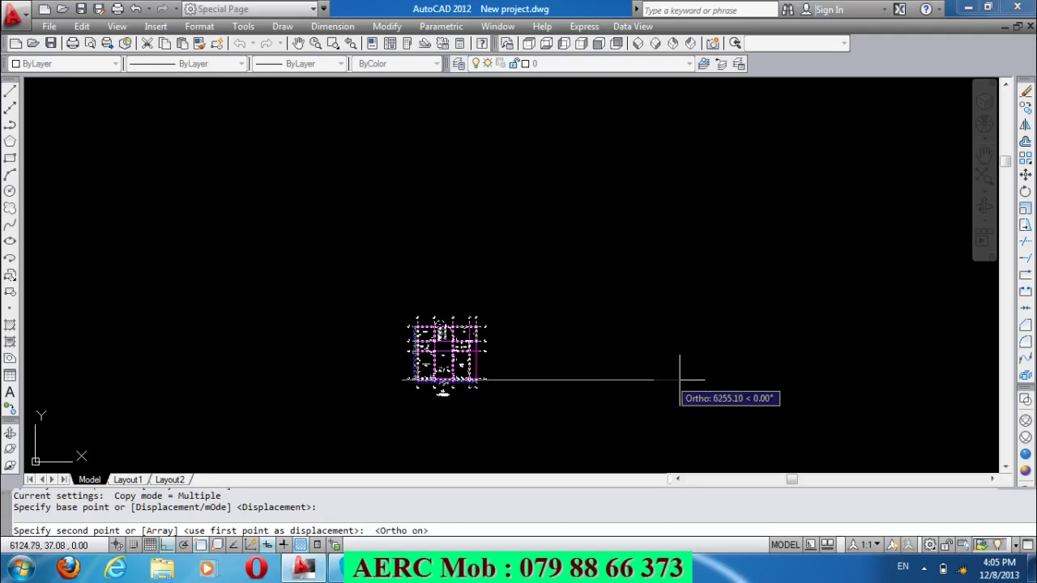
click(745, 379)
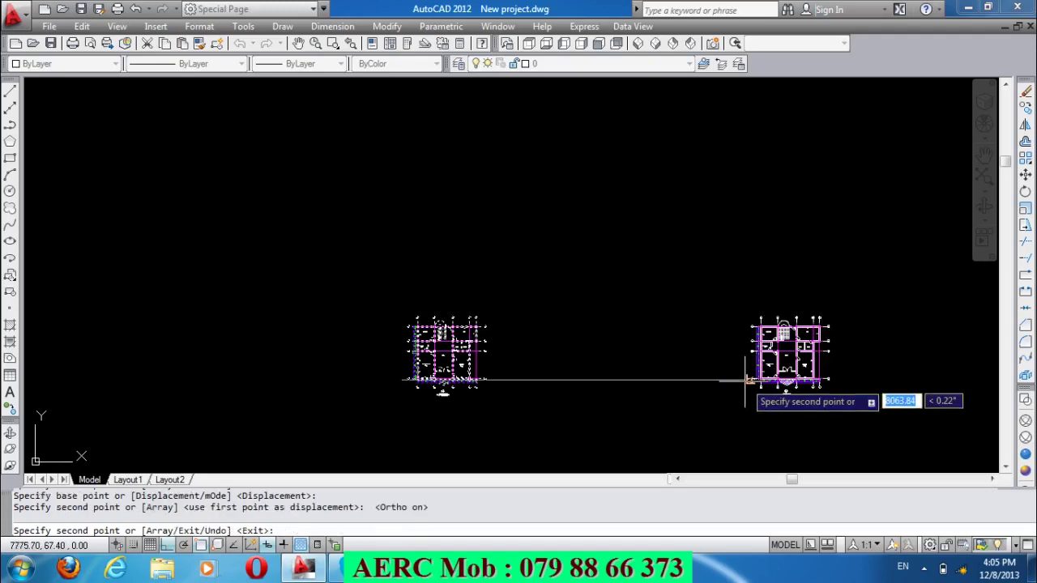
key(Return)
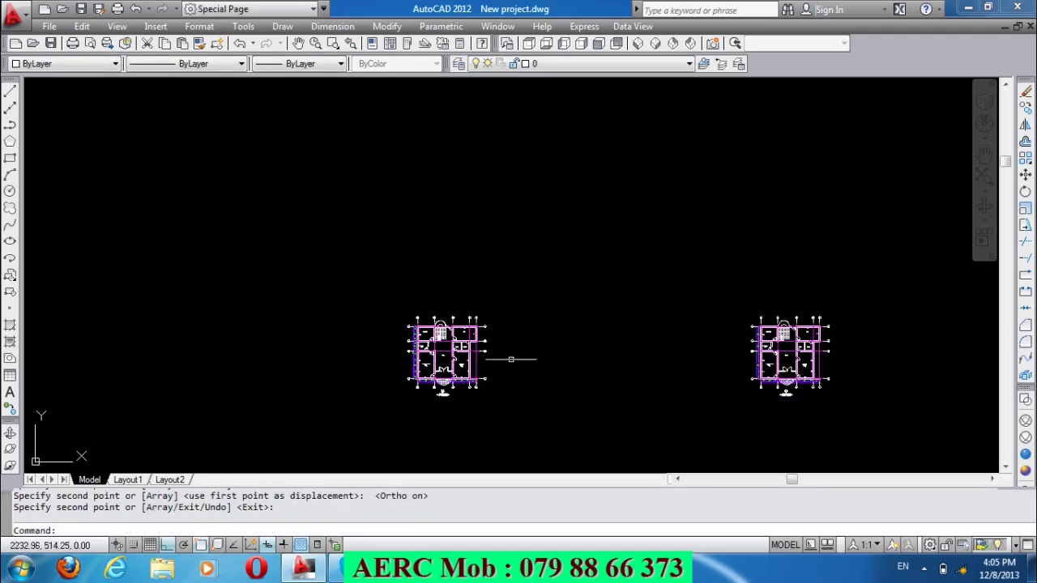
Erase the magenta grid axes from the copied plan.
scroll(856, 405, up, 3)
scroll(858, 364, up, 3)
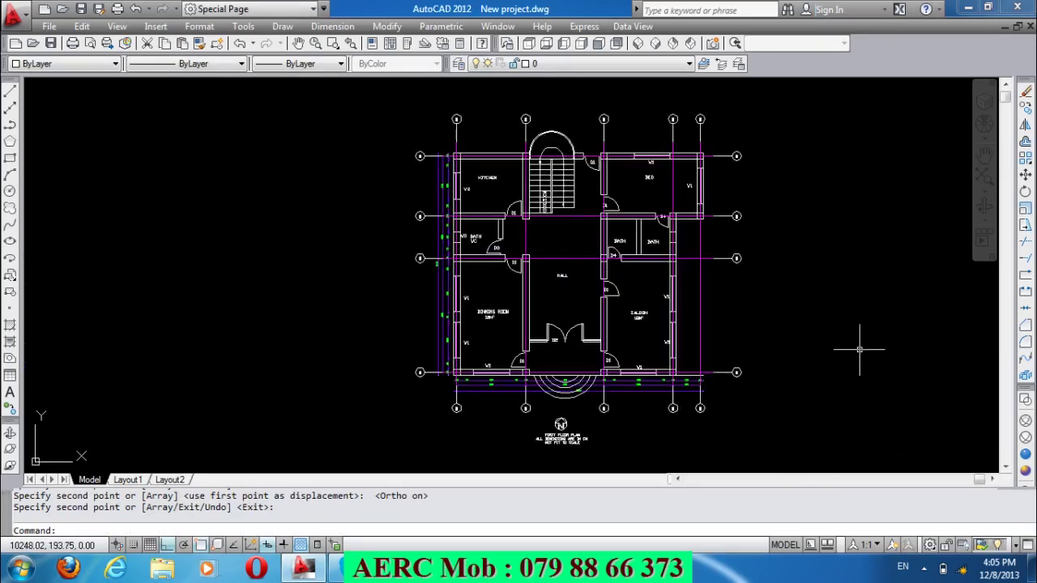
scroll(543, 203, up, 2)
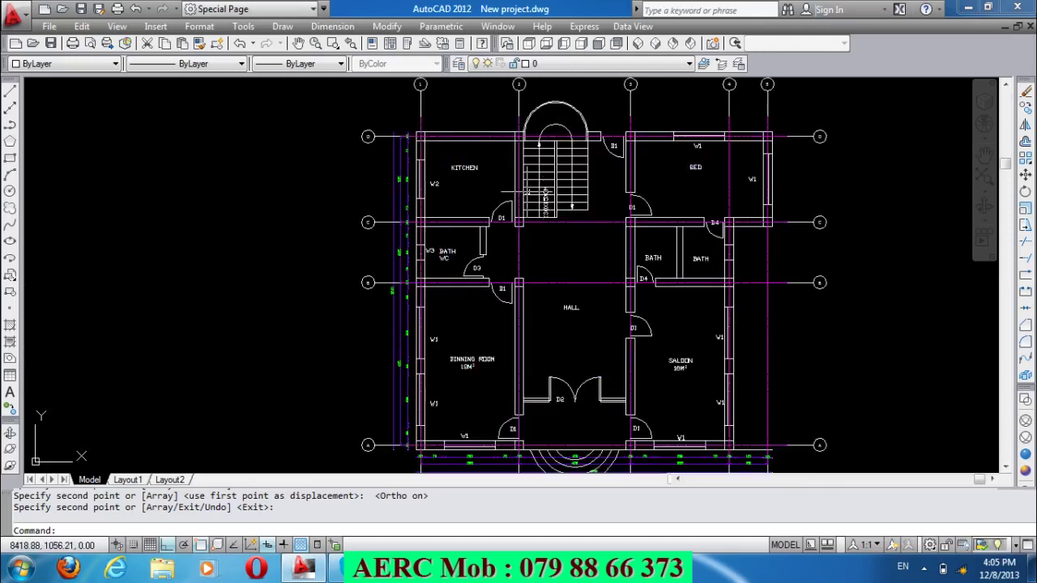
scroll(526, 192, down, 2)
click(543, 264)
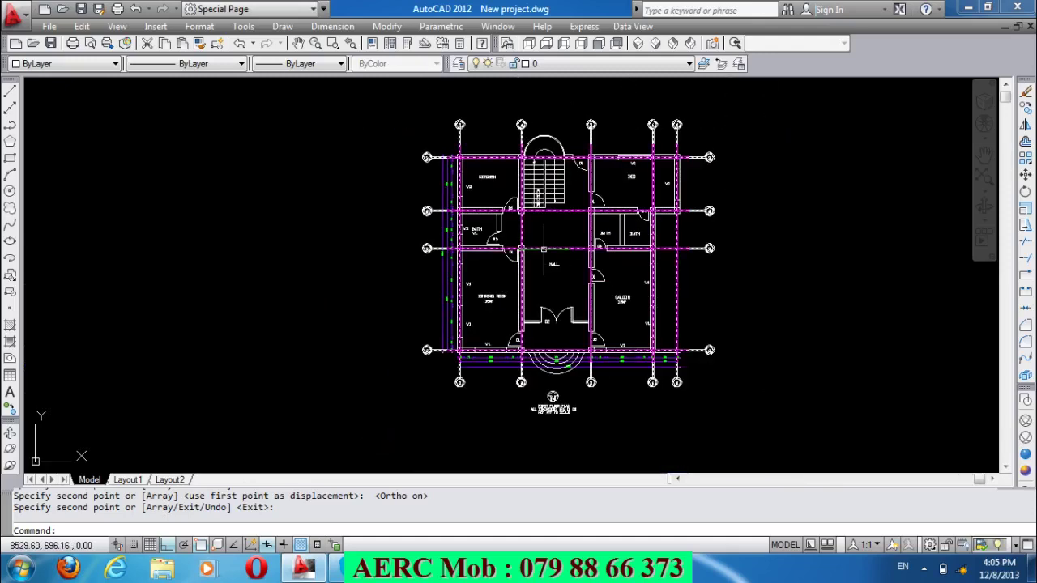
key(Delete)
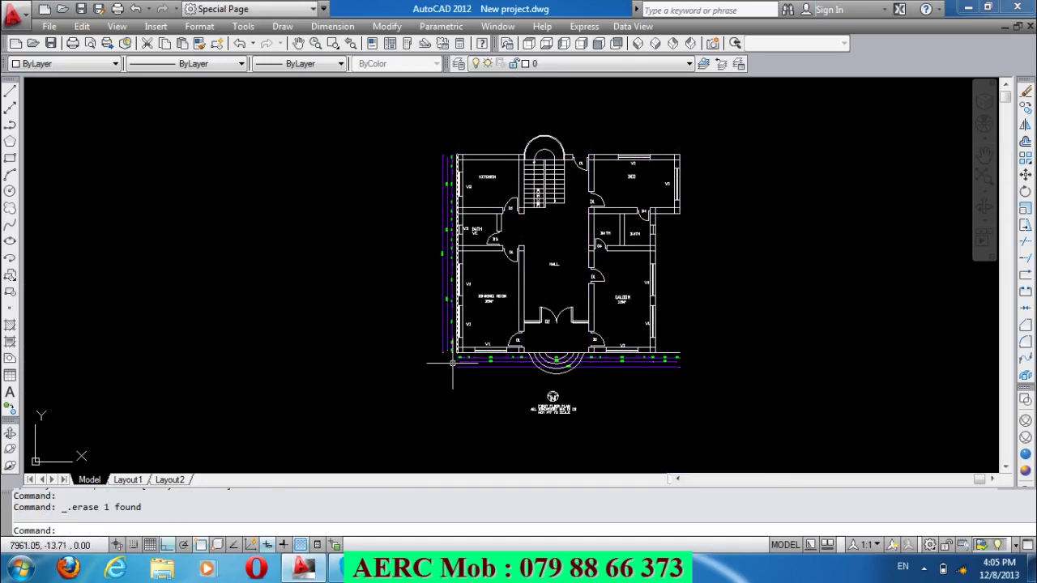
Erase the dimension lines along the copy's left and bottom edges.
scroll(452, 363, up, 3)
click(453, 354)
scroll(453, 354, down, 2)
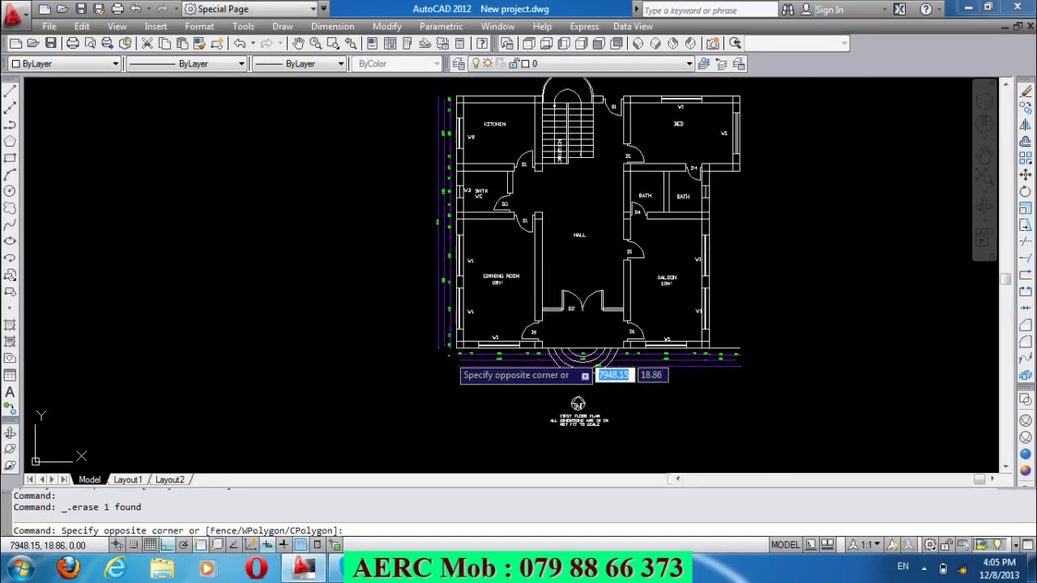
click(417, 96)
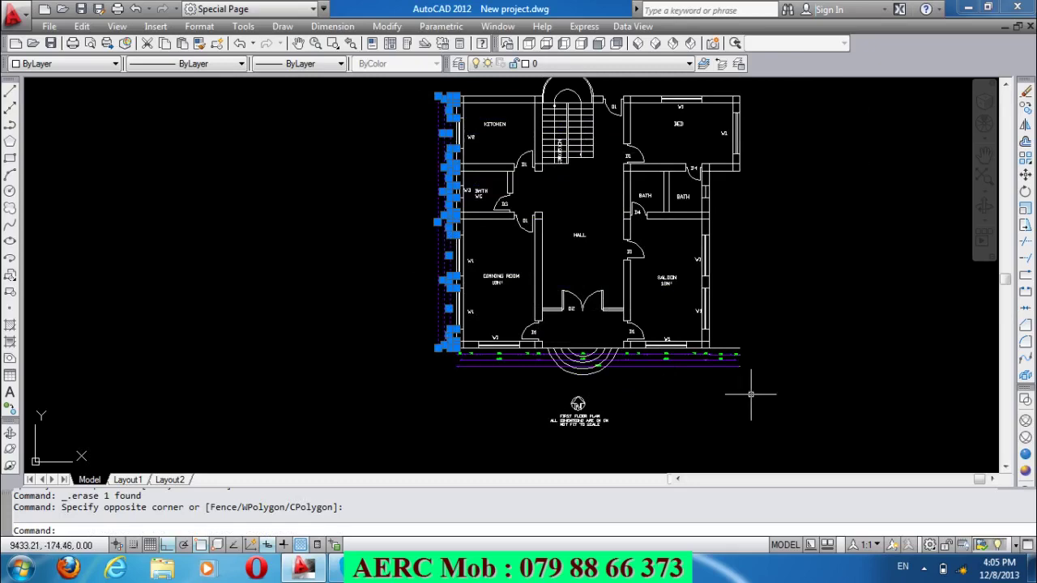
click(713, 403)
scroll(416, 361, up, 3)
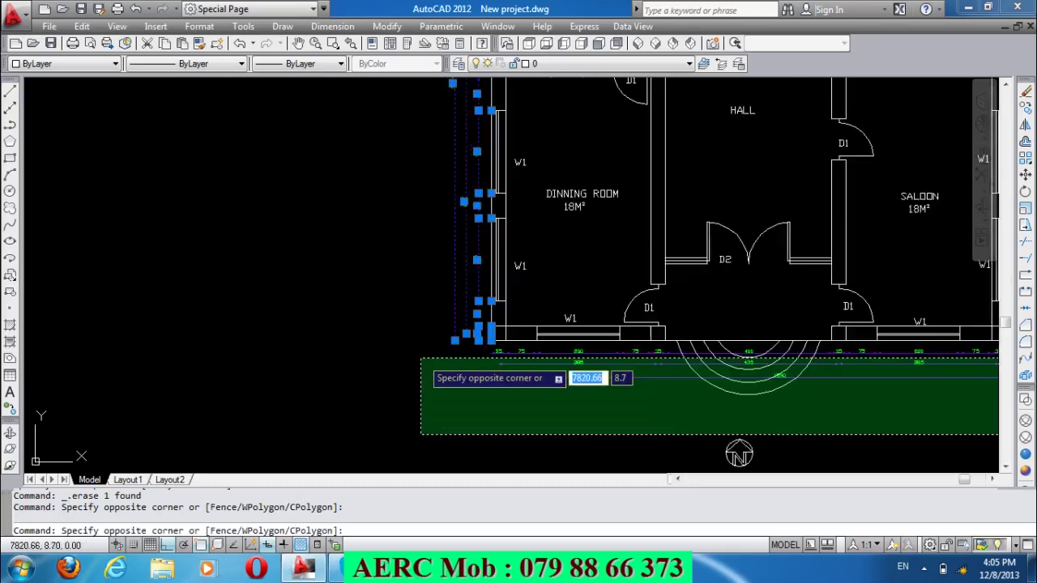
click(451, 356)
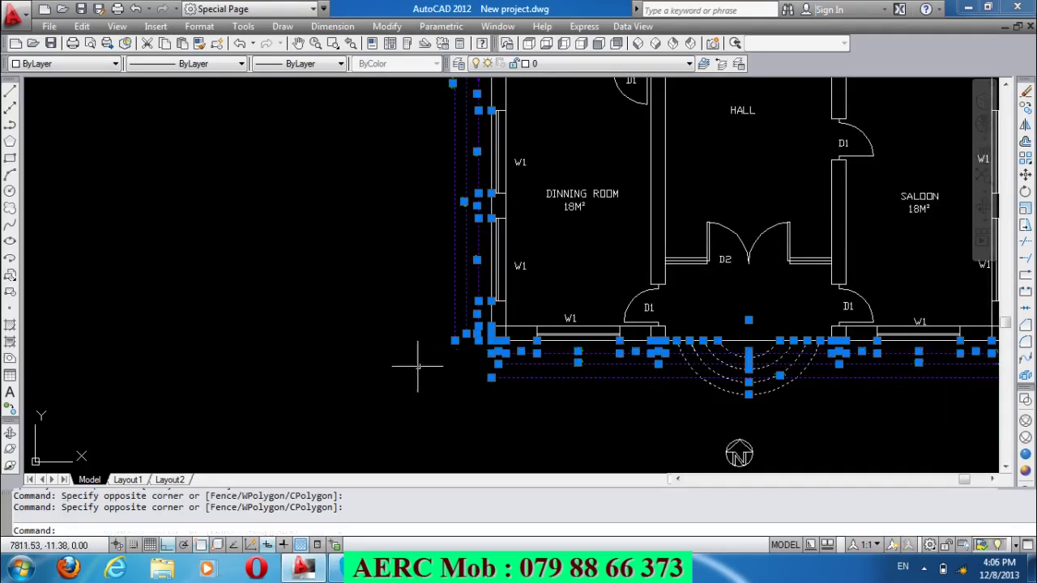
key(Delete)
Erase the leftover lines at the lower-right corner of the copied plan.
scroll(416, 366, down, 3)
scroll(416, 365, down, 2)
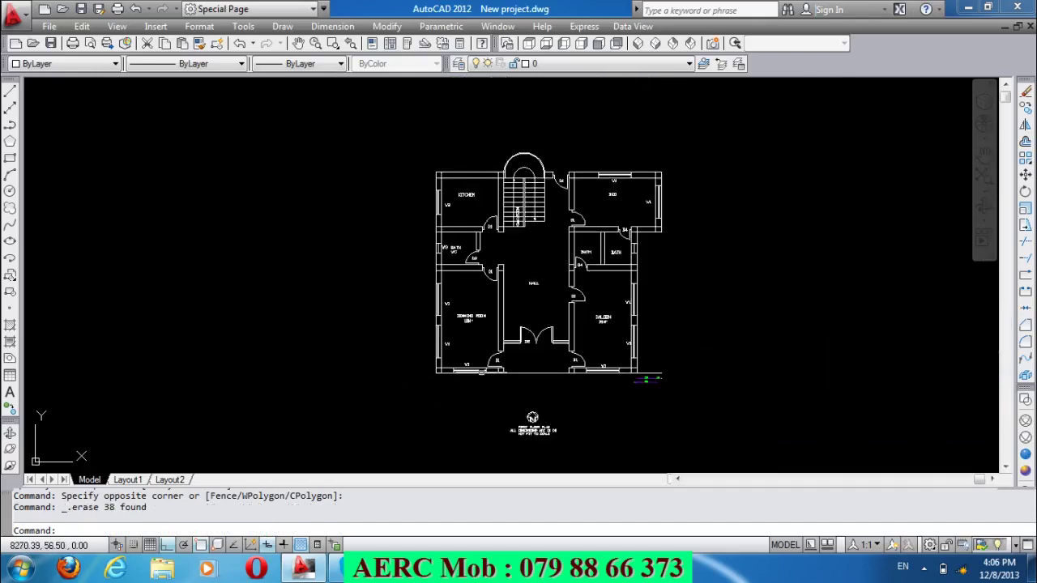
scroll(643, 410, up, 5)
click(690, 394)
click(648, 272)
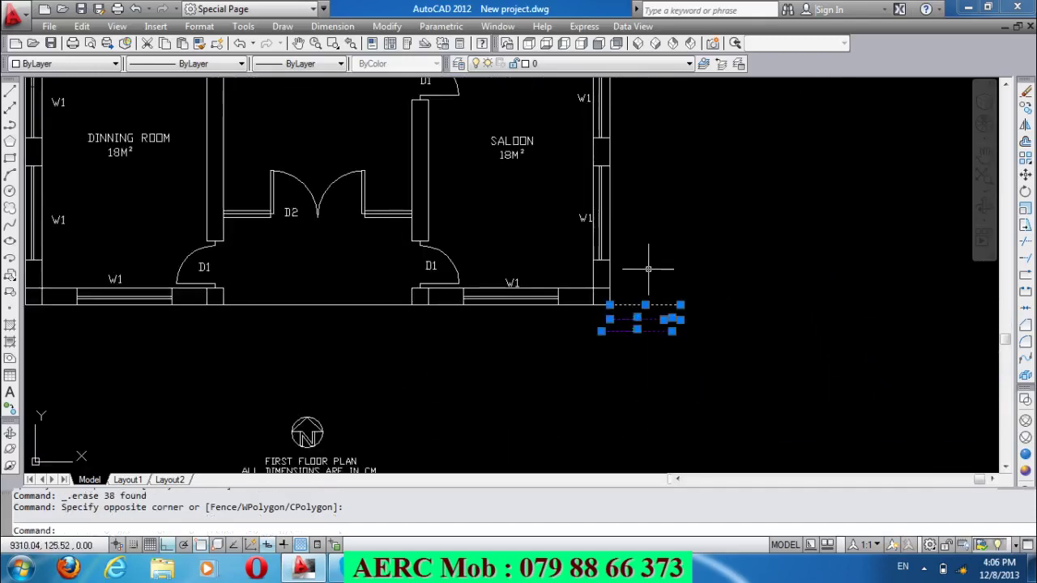
key(Delete)
scroll(648, 267, down, 3)
scroll(561, 377, down, 3)
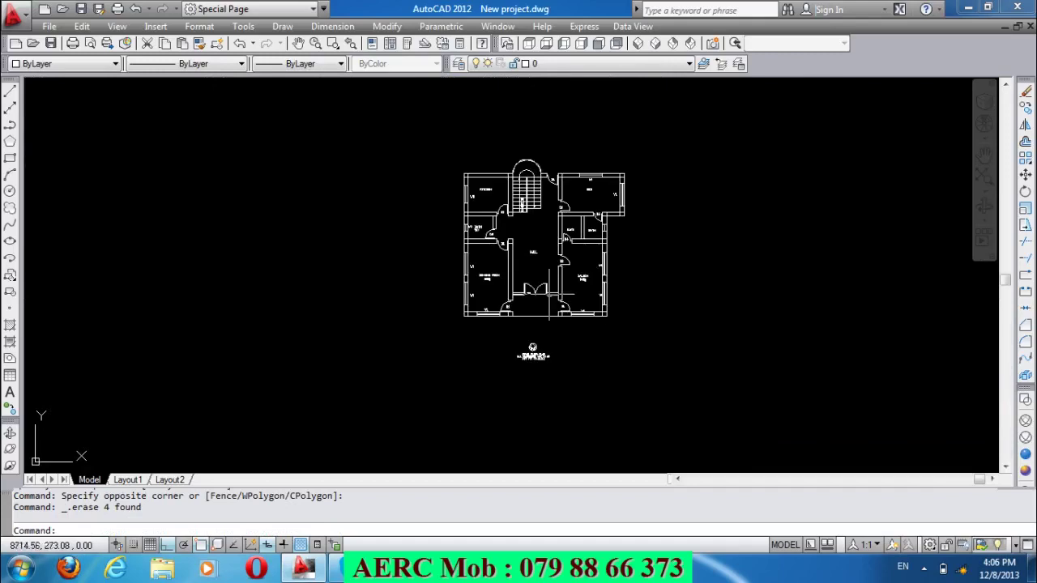
scroll(506, 243, up, 3)
scroll(506, 243, up, 2)
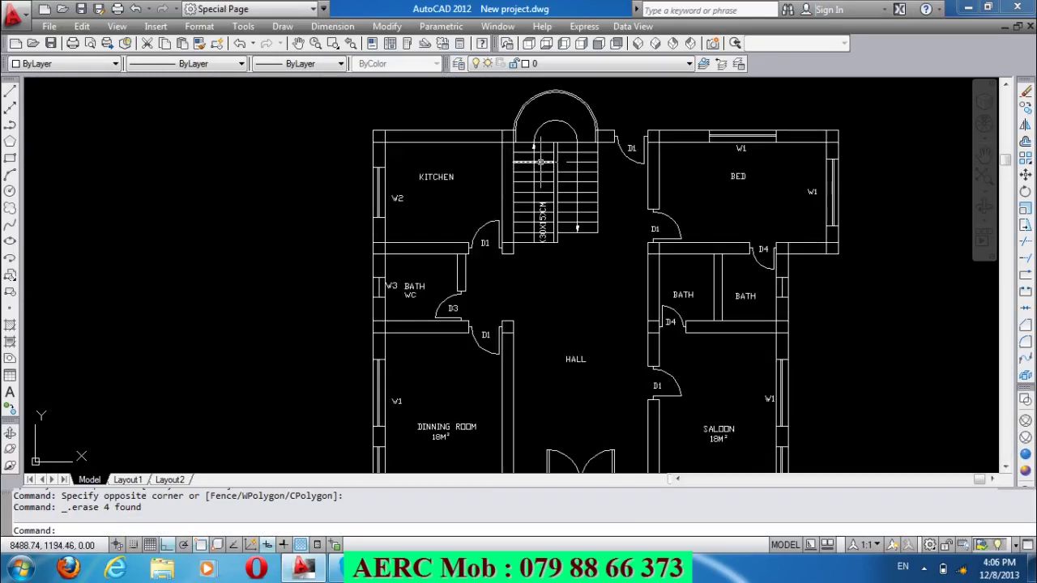
scroll(541, 162, down, 2)
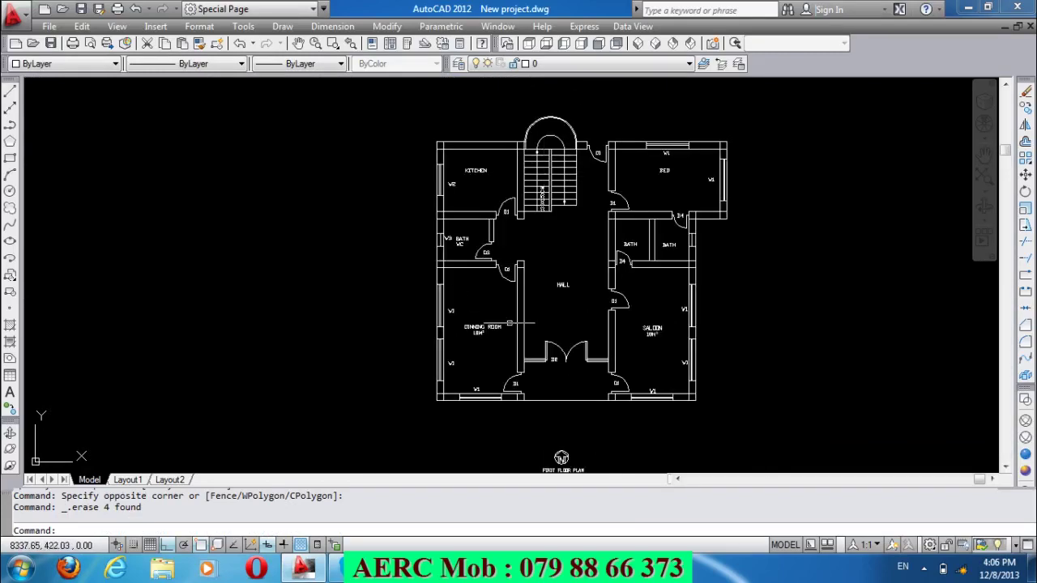
scroll(604, 369, up, 2)
Erase the entrance doors from the copied plan.
click(604, 378)
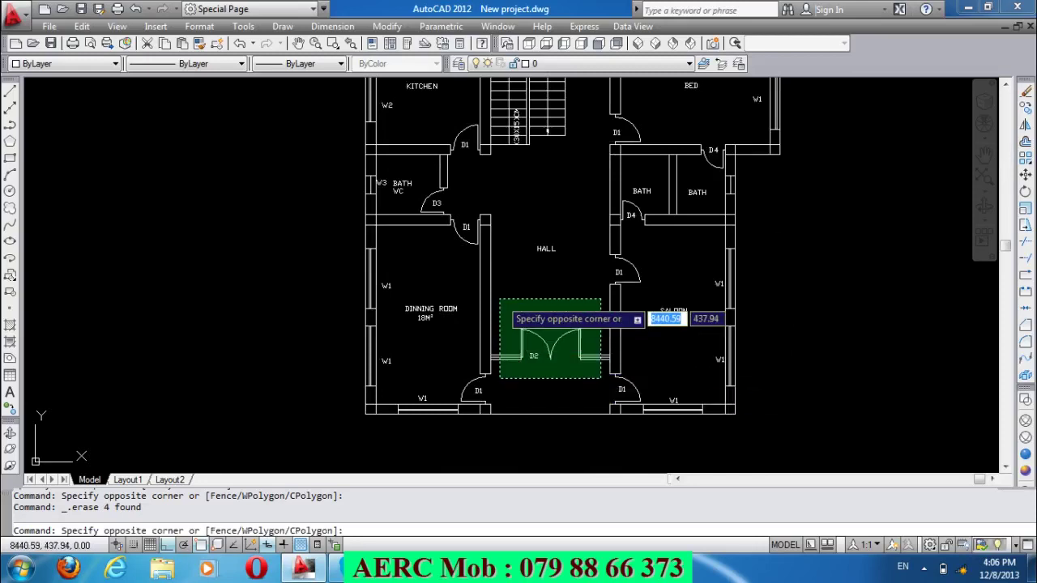
click(500, 298)
key(Delete)
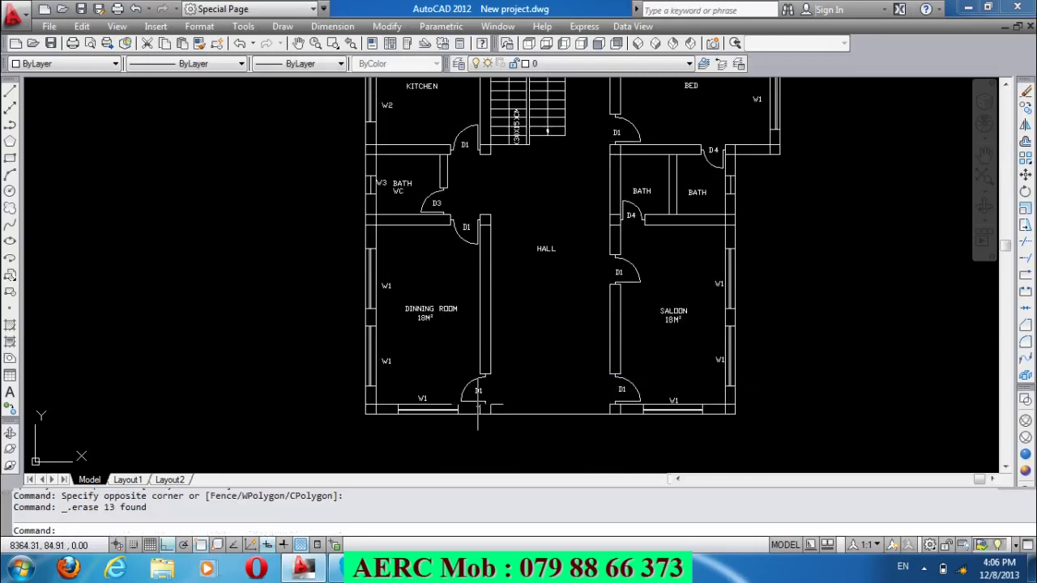
scroll(464, 431, up, 2)
scroll(500, 405, up, 2)
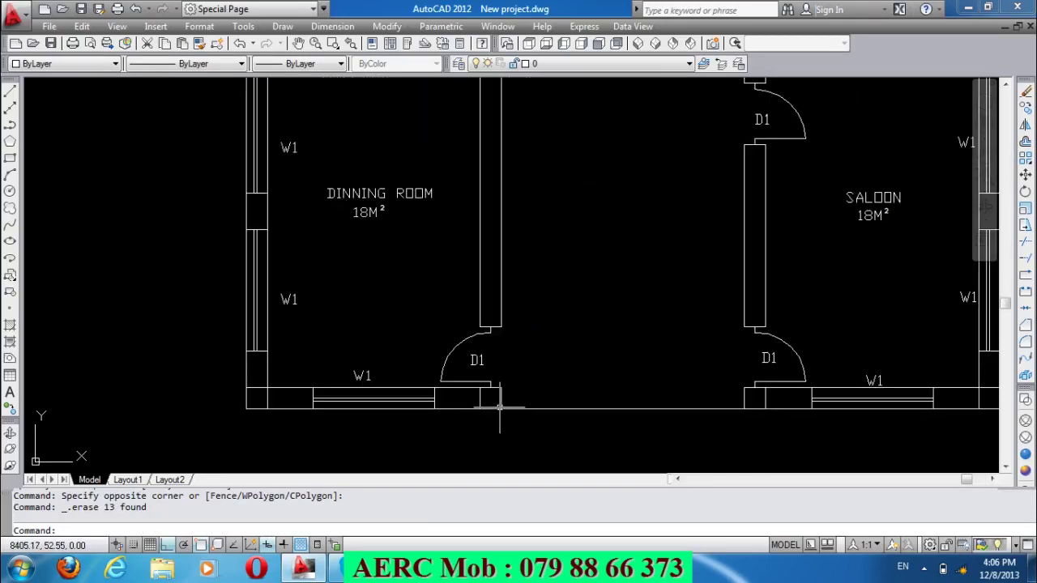
click(496, 387)
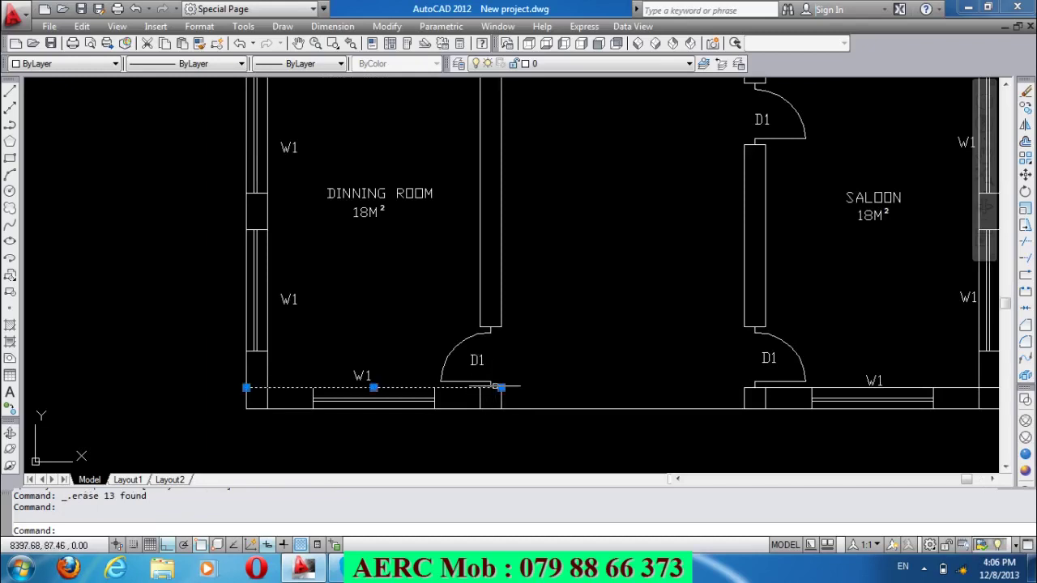
key(Escape)
Erase the lower D1 door and its swing.
scroll(482, 388, up, 3)
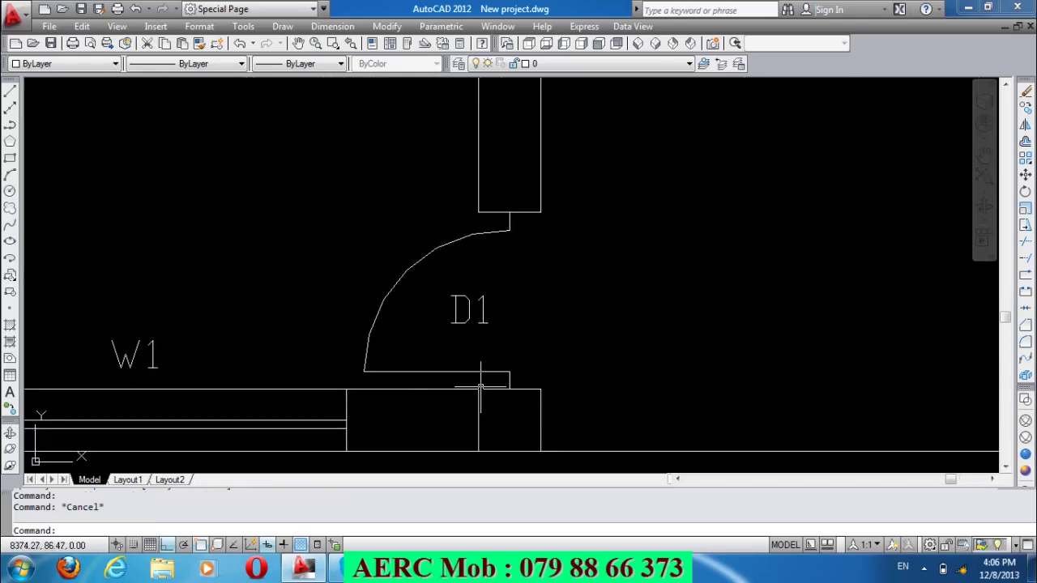
click(517, 373)
click(496, 186)
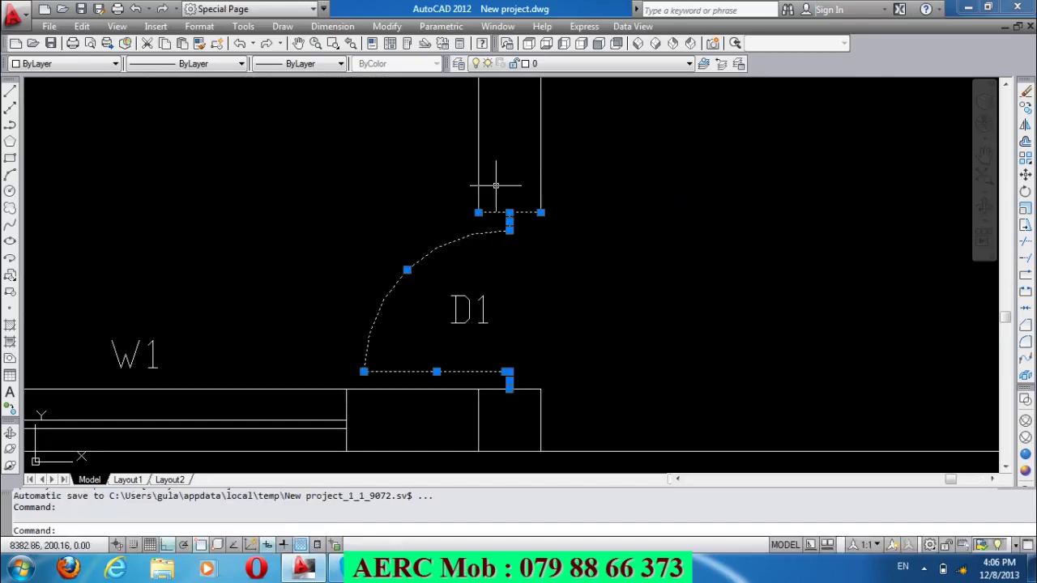
key(Delete)
scroll(497, 186, down, 3)
scroll(497, 186, down, 2)
Erase the leftover D1 label, left W1 label, DINNING ROOM and SALOON labels, and right D1 door.
click(486, 234)
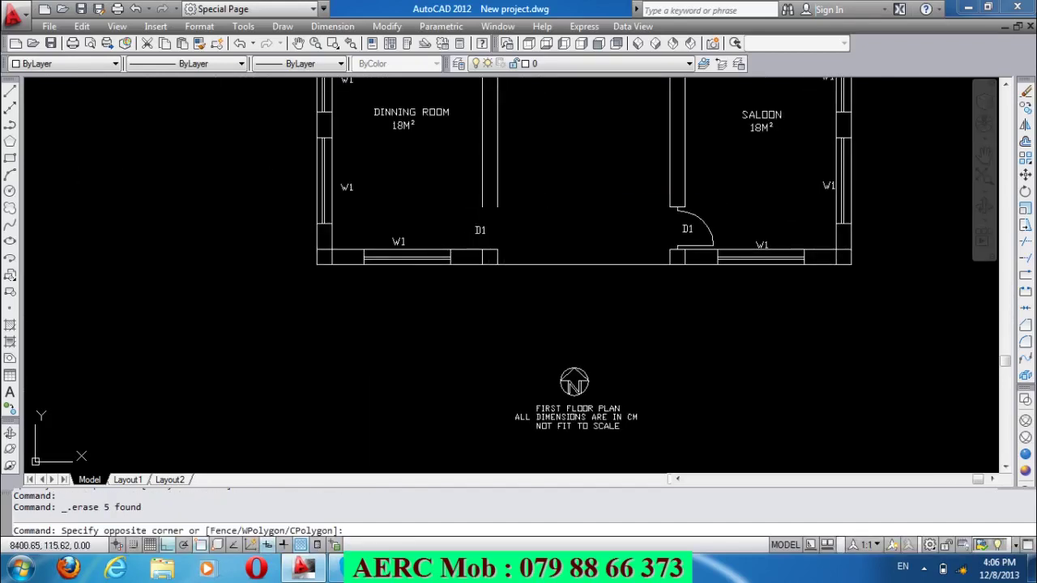
click(438, 219)
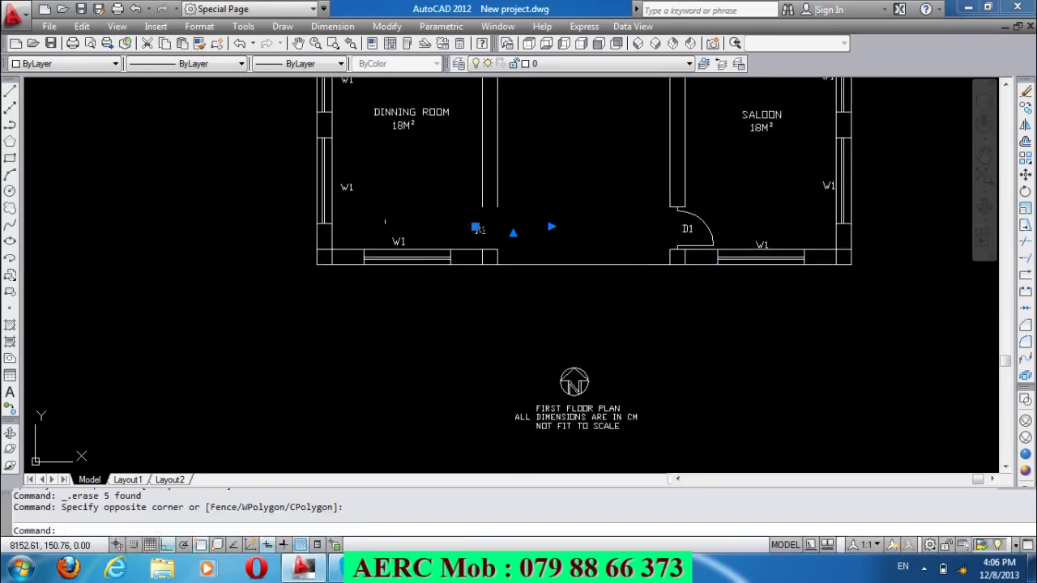
click(376, 218)
click(350, 172)
click(427, 165)
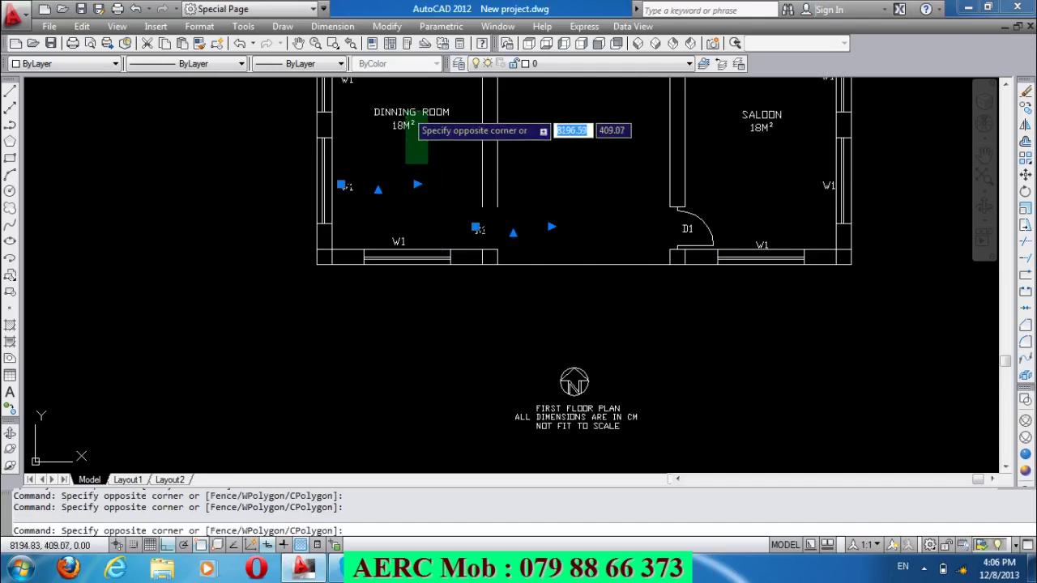
click(396, 105)
click(774, 147)
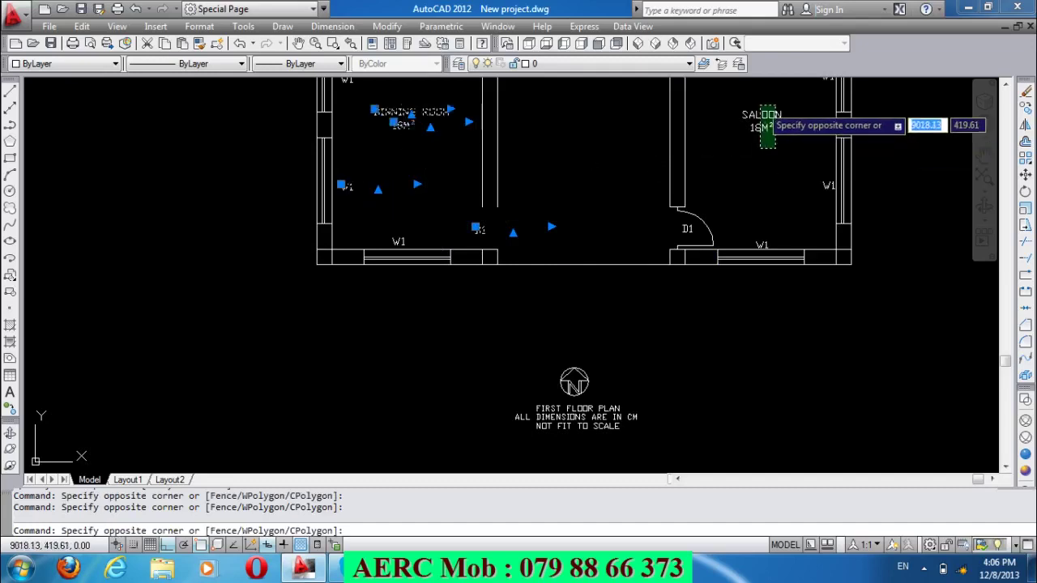
click(741, 110)
scroll(684, 260, up, 4)
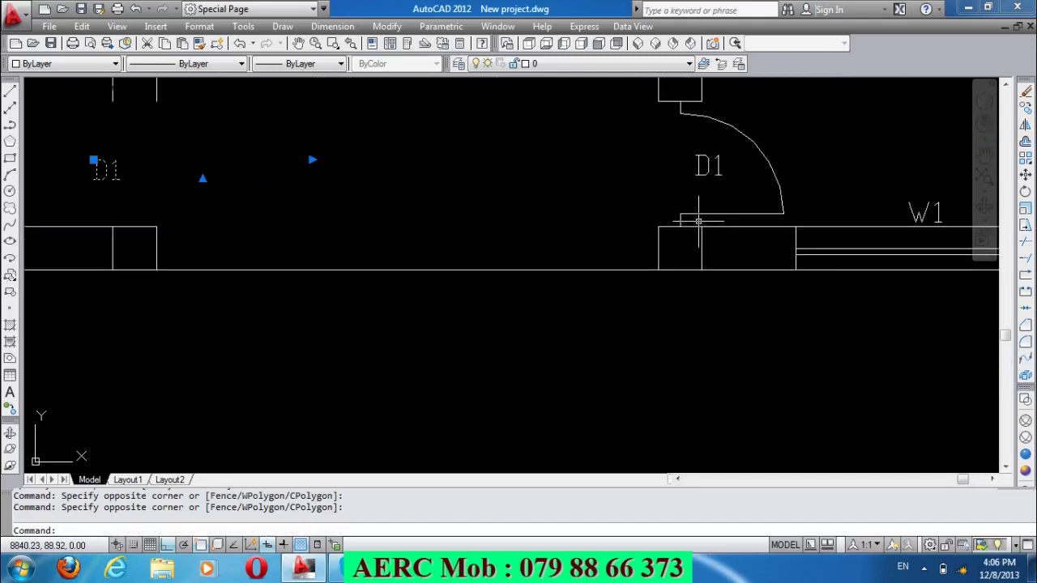
click(698, 220)
click(664, 109)
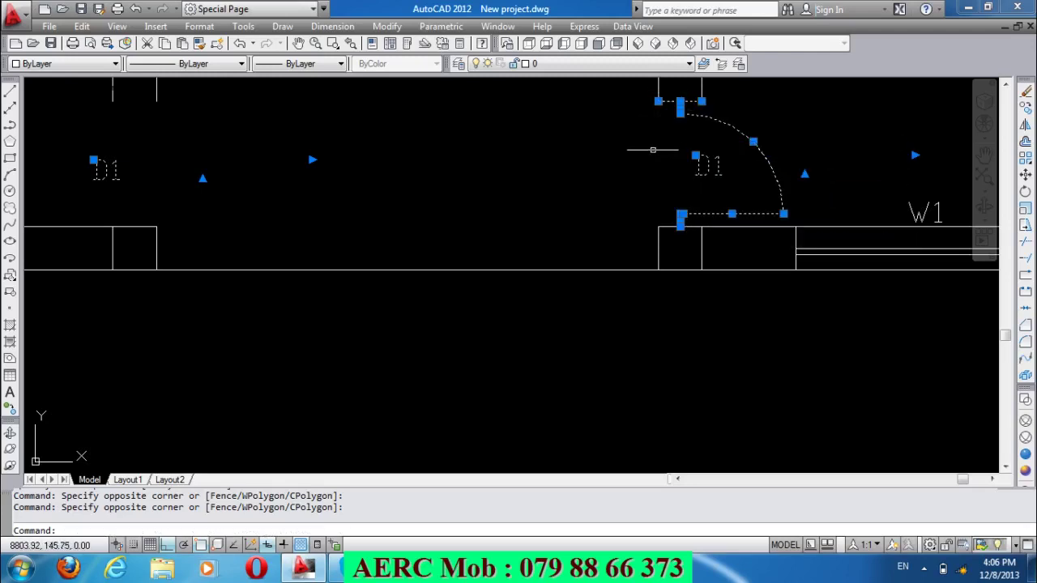
key(Delete)
Erase the right partition wall segment and the D1 door above it.
scroll(665, 263, down, 5)
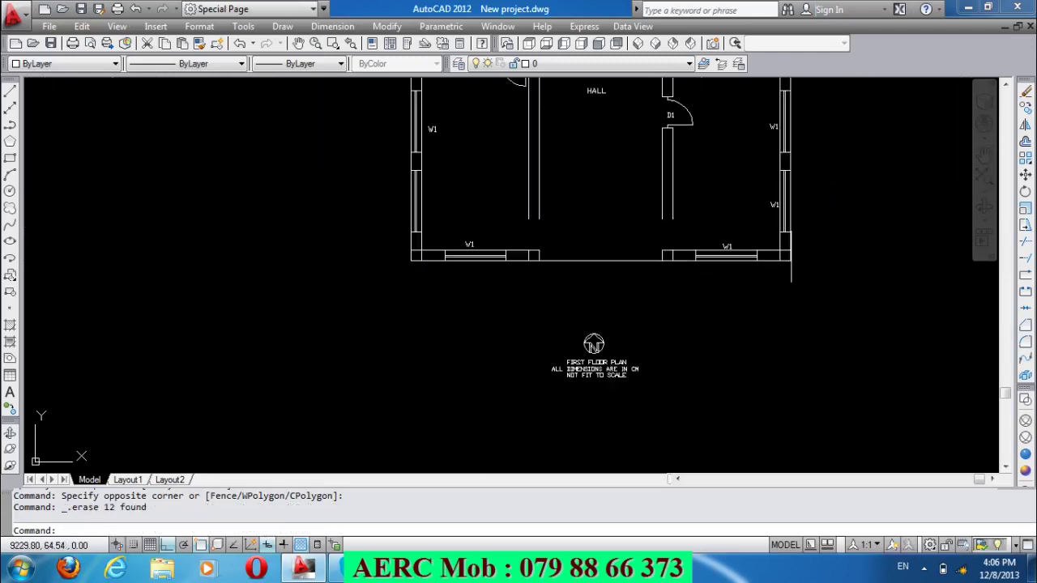
scroll(777, 279, down, 2)
scroll(711, 134, up, 4)
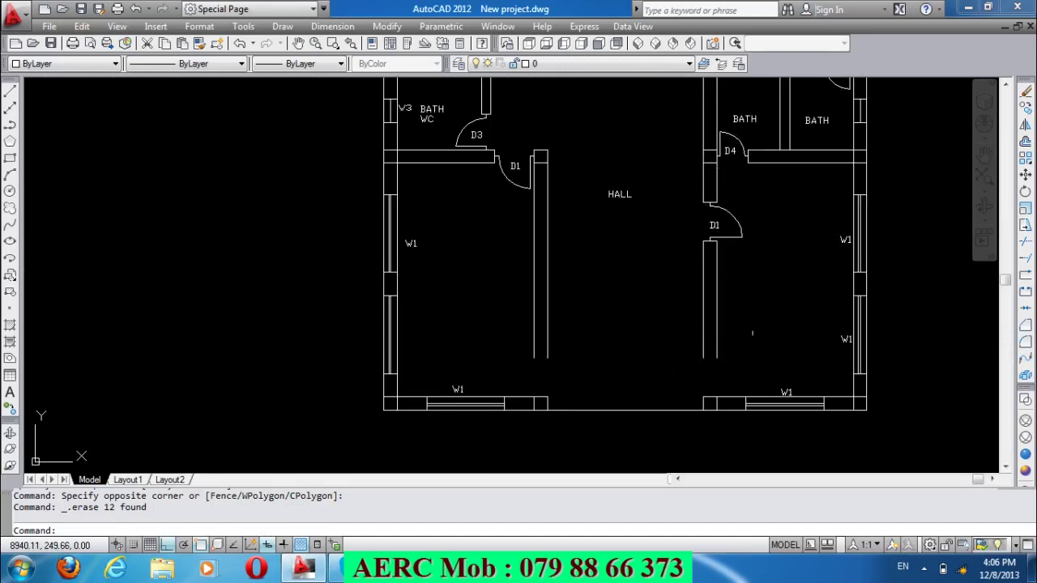
click(766, 326)
click(649, 250)
click(738, 278)
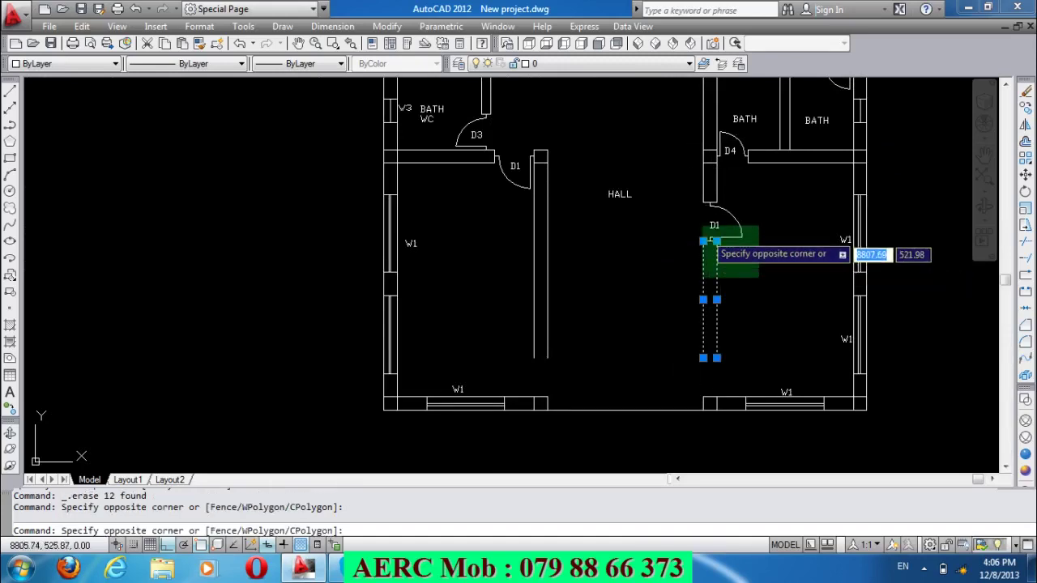
click(694, 221)
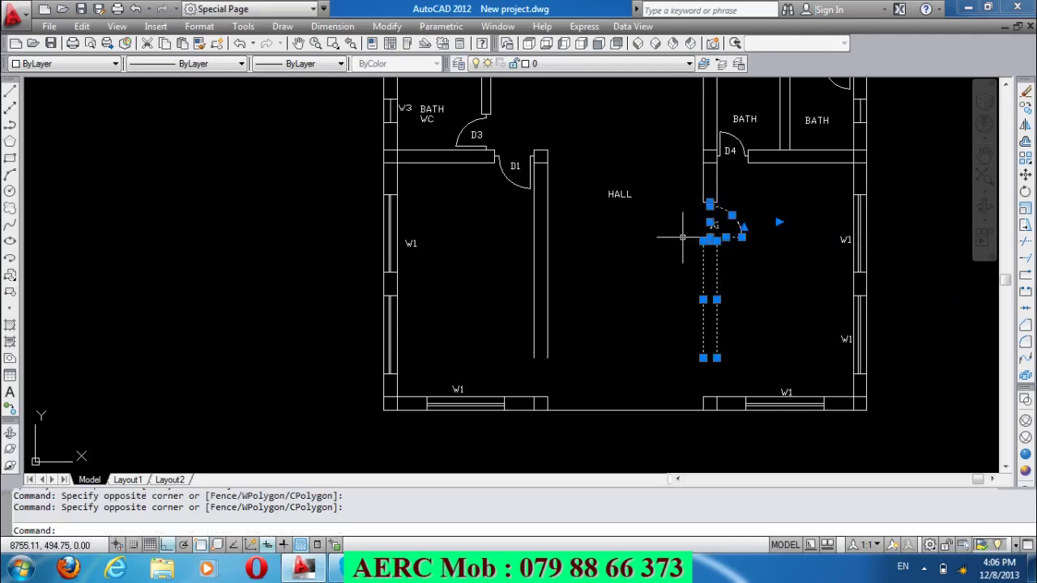
key(Delete)
text(TR)
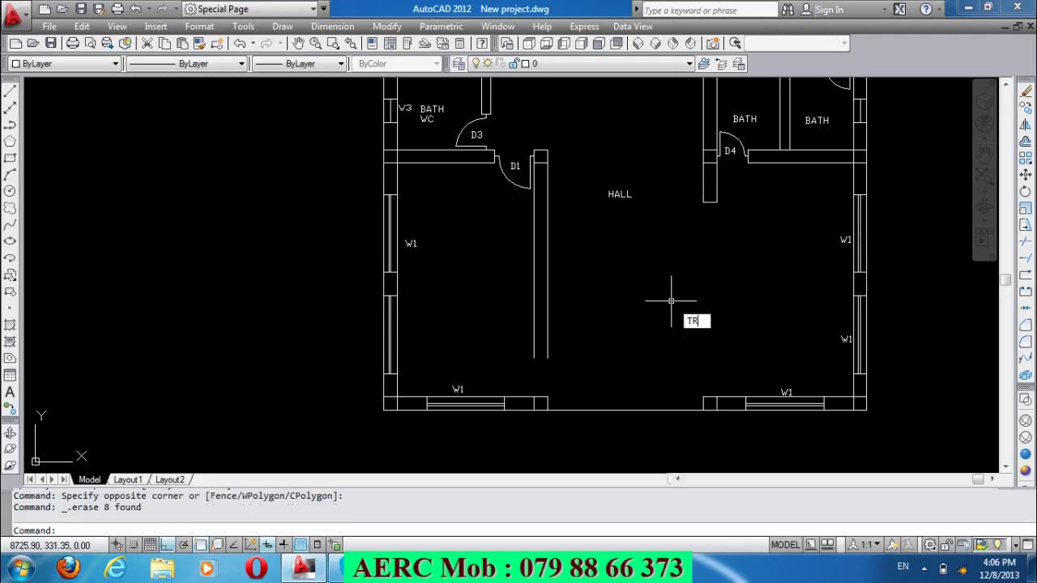
Trim away the left hall partition, the pier beside D1, and the wall fragments around the baths.
key(Return)
key(Return)
click(645, 256)
click(502, 203)
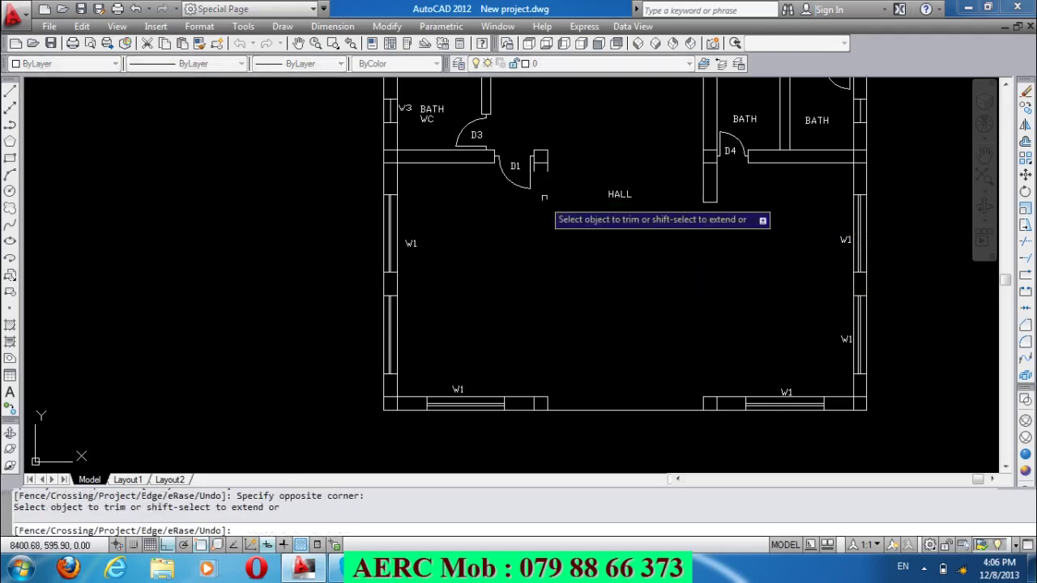
click(554, 178)
click(536, 165)
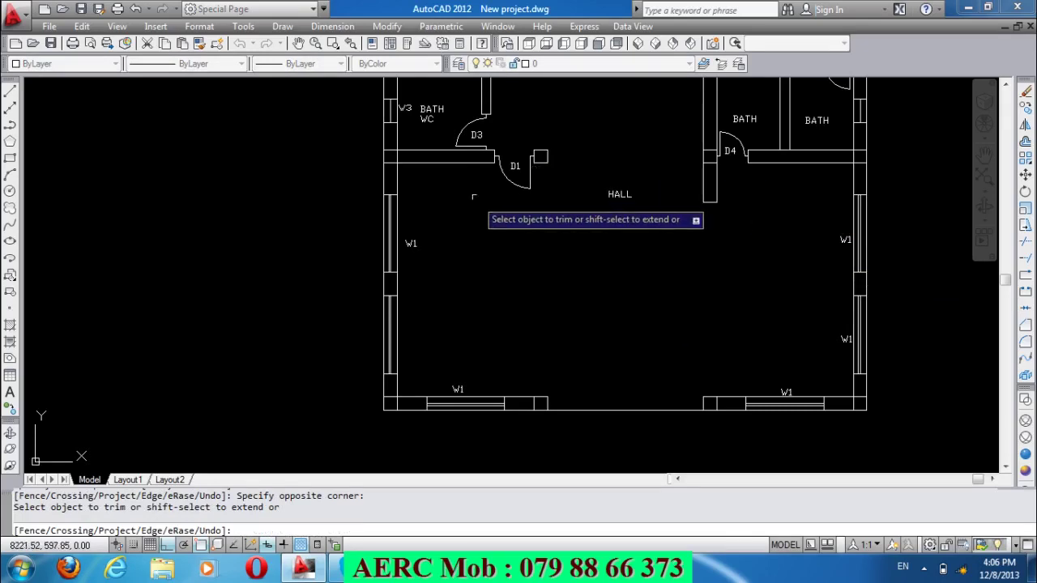
click(442, 185)
click(428, 143)
scroll(504, 302, down, 2)
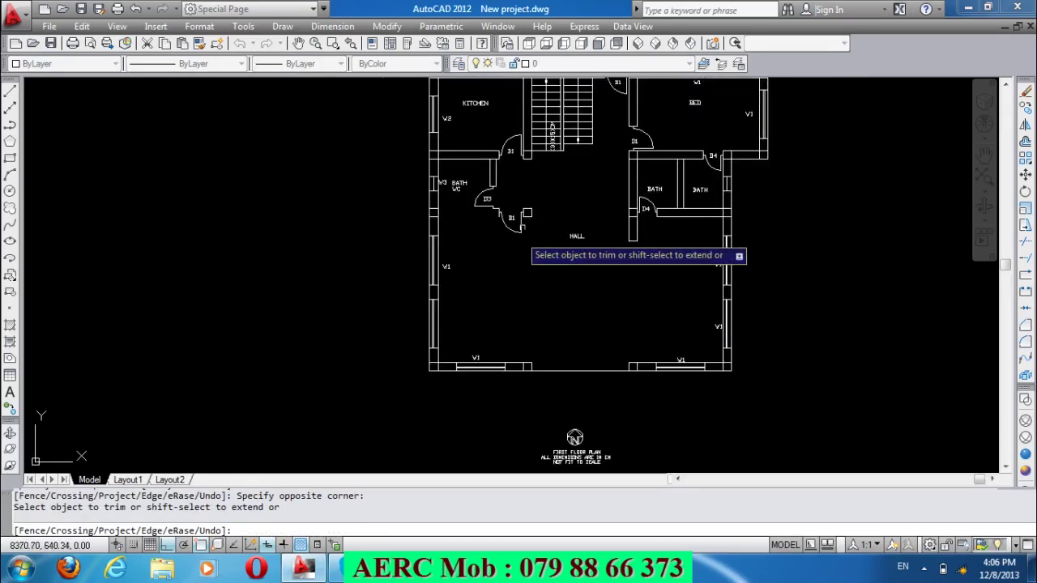
click(526, 175)
click(486, 170)
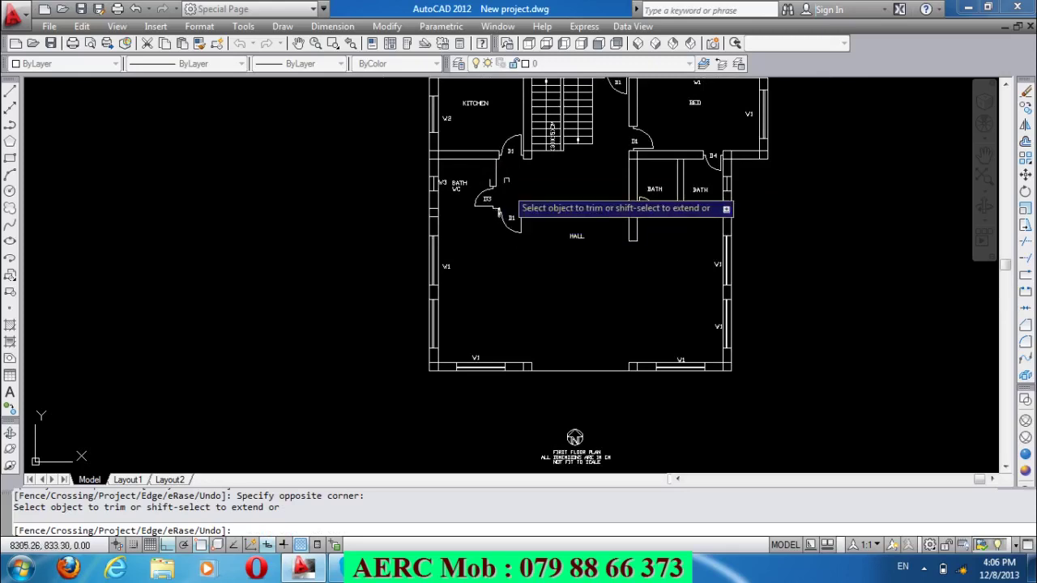
click(508, 176)
click(483, 187)
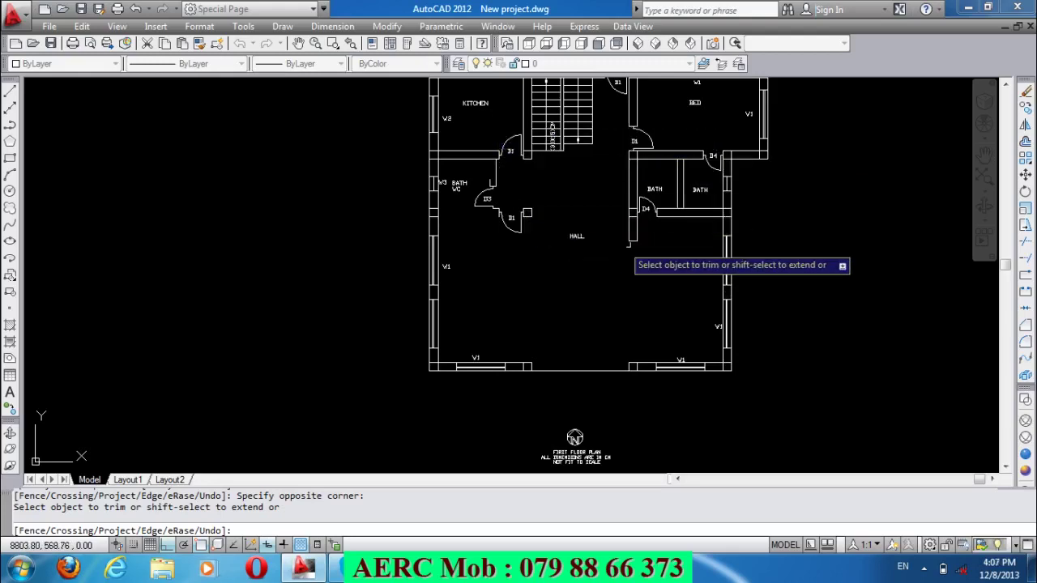
Trim the bath's left wall near the D4 door and the wall segment below D4.
click(701, 236)
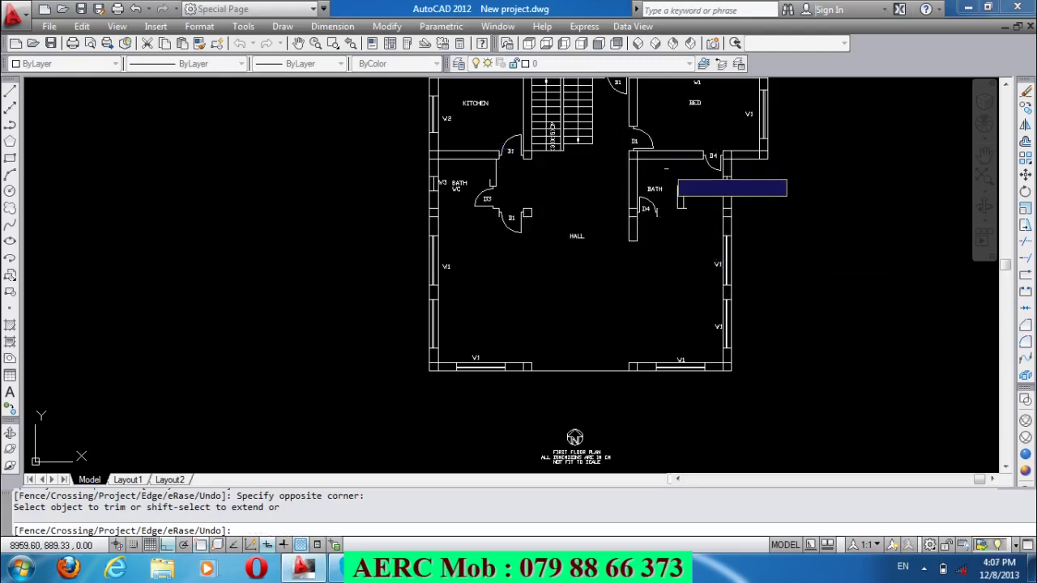
click(721, 199)
click(603, 166)
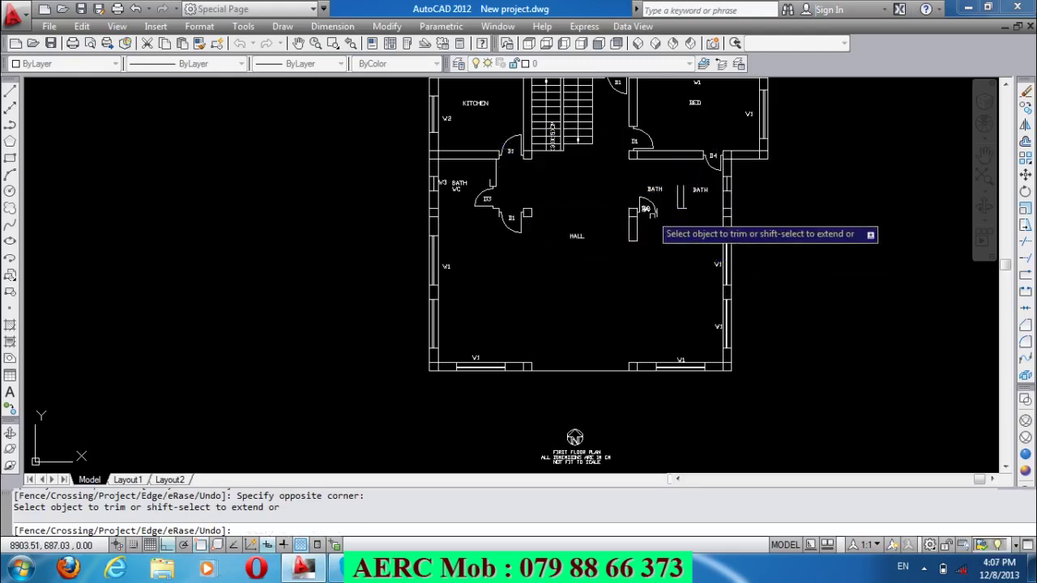
scroll(648, 211, up, 5)
click(627, 227)
click(526, 243)
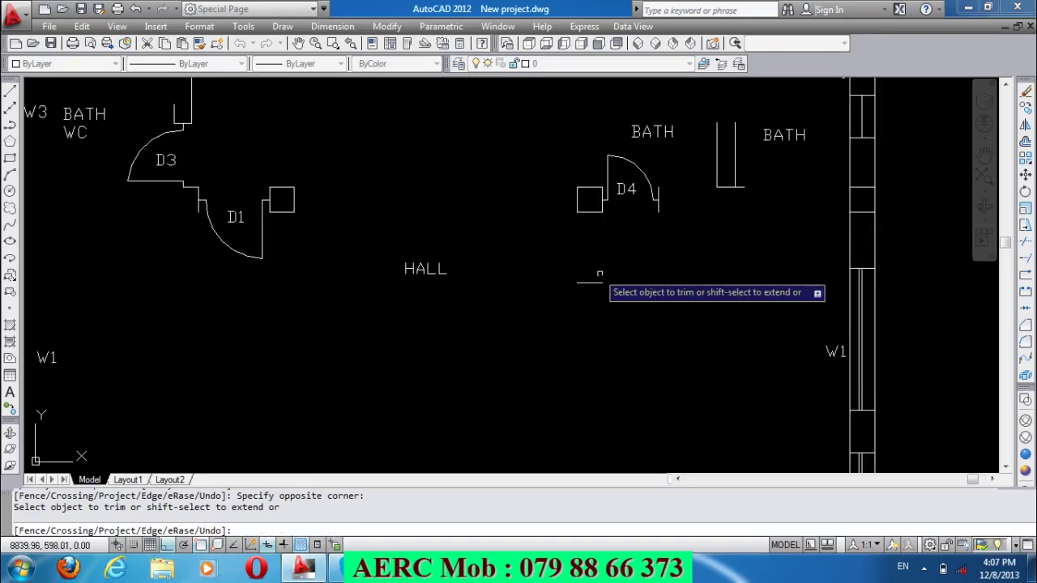
key(Return)
scroll(698, 277, down, 2)
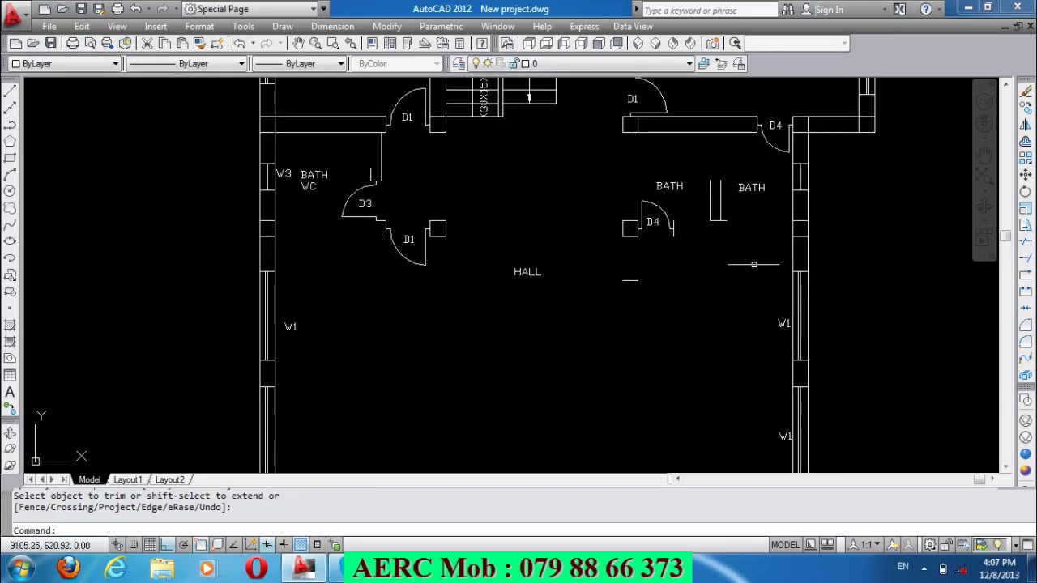
Erase the right bath walls, labels and door, plus leftover wall stubs in the right wall.
click(771, 256)
click(640, 178)
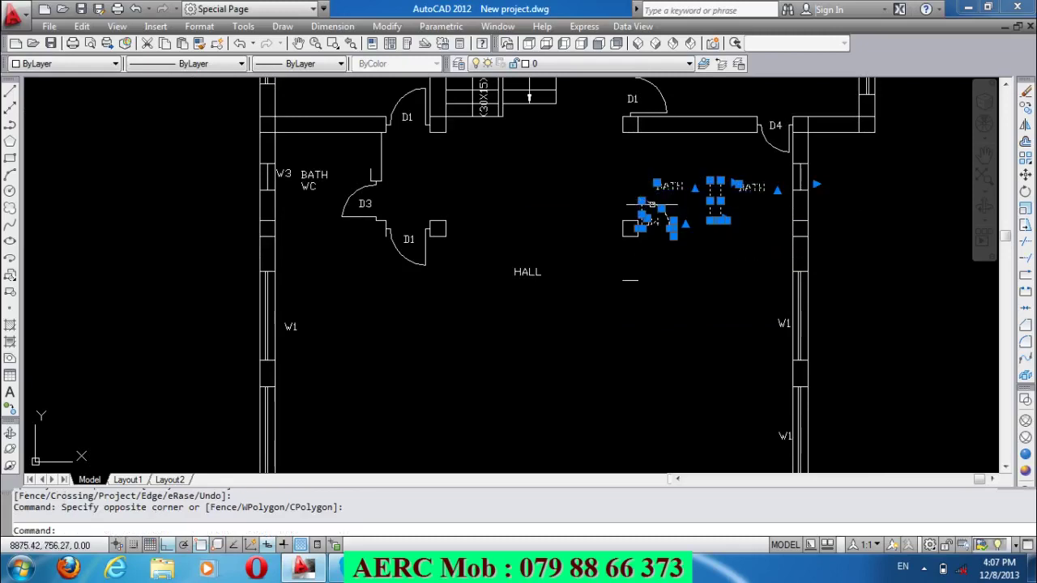
key(Delete)
click(616, 301)
click(721, 282)
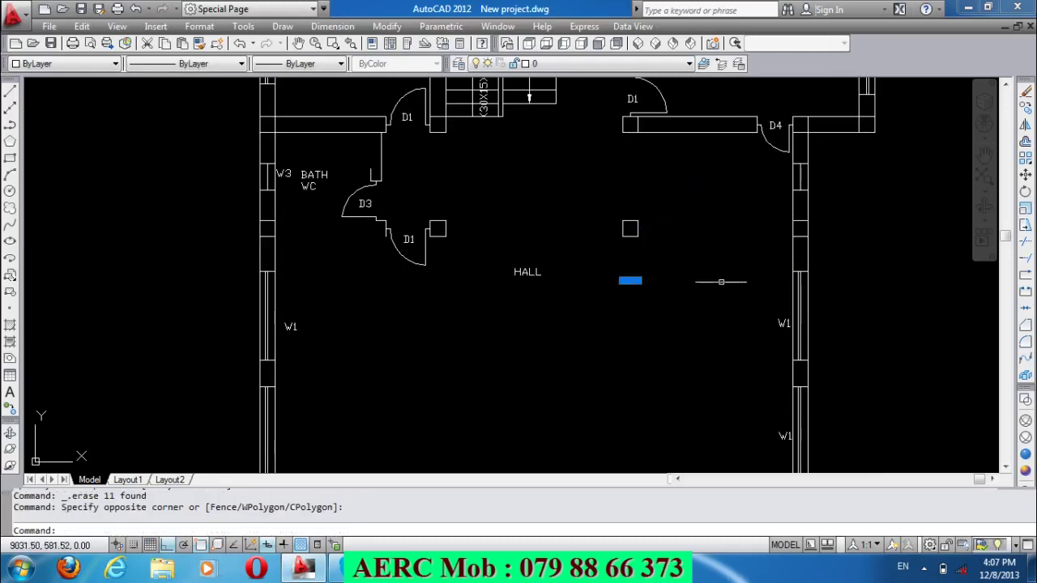
click(805, 209)
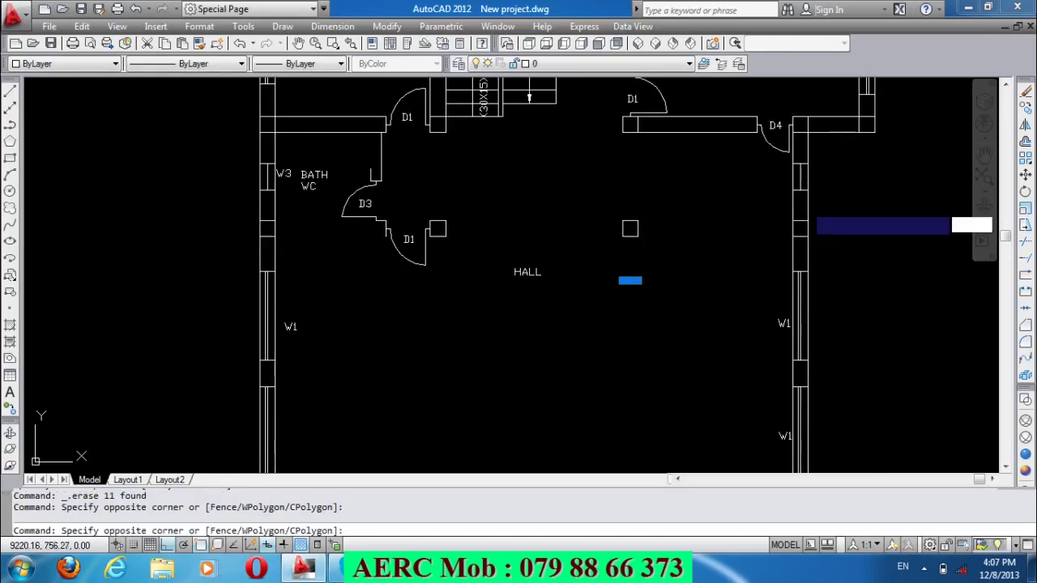
click(798, 156)
key(Delete)
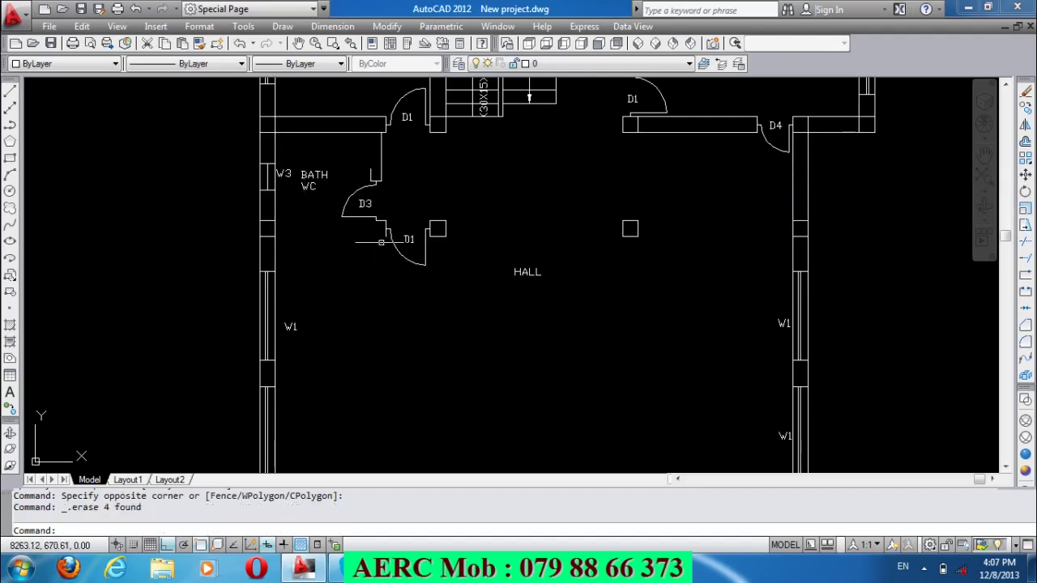
Erase the bath partition walls and the D3 door.
click(426, 281)
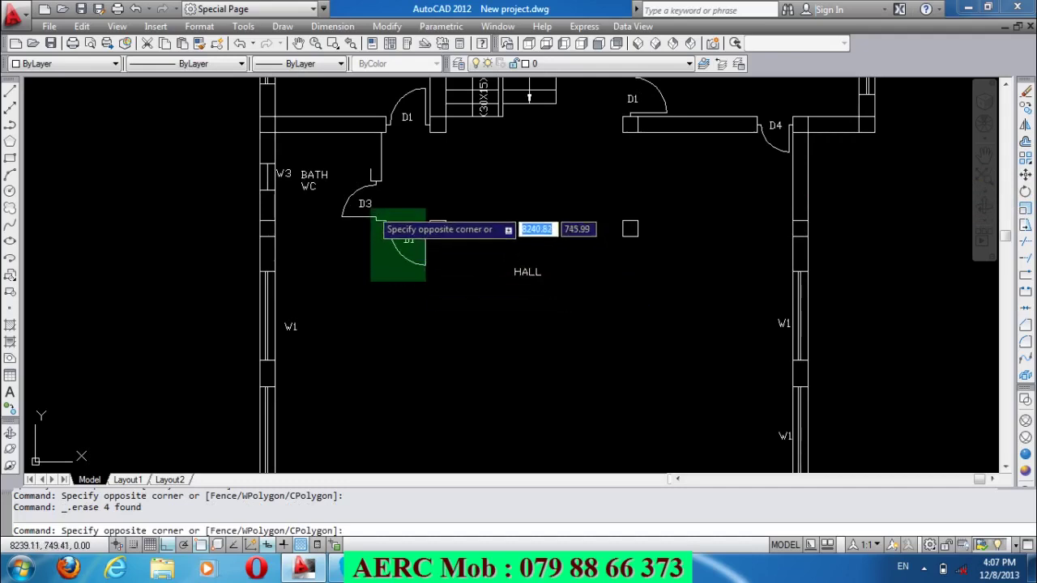
click(343, 170)
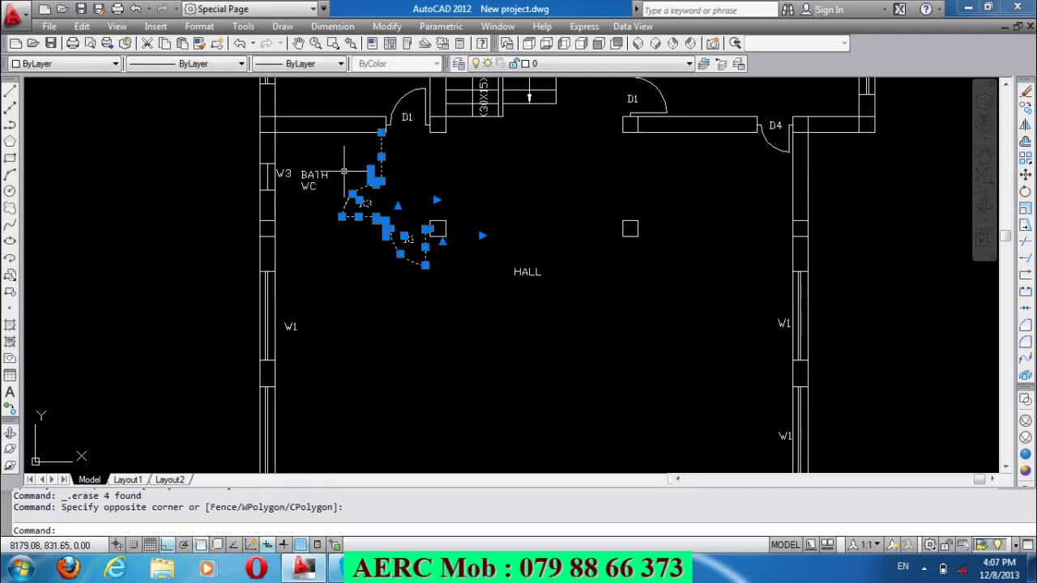
key(Delete)
drag(470, 303, 546, 303)
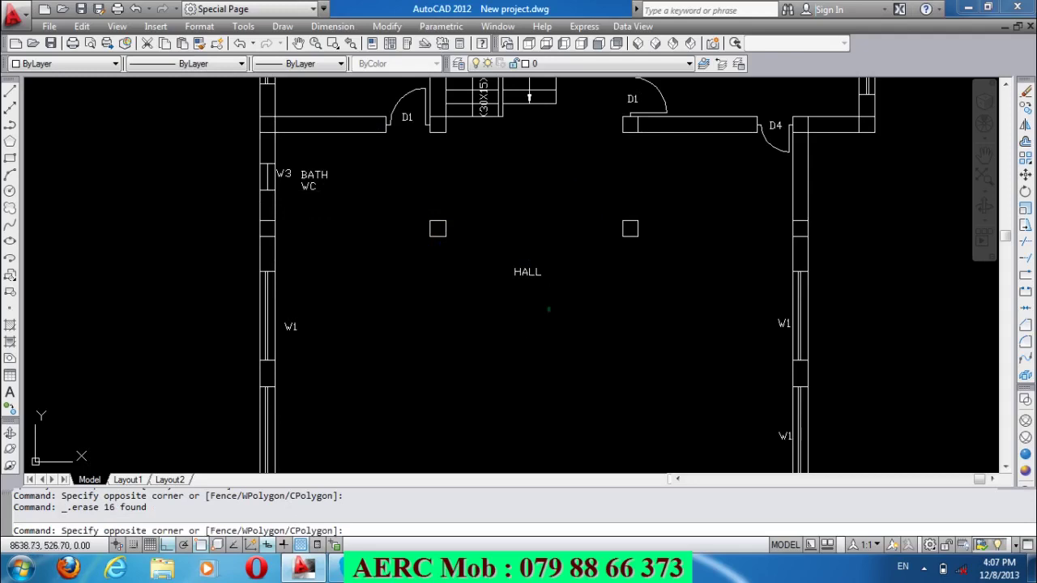
Erase the W3 window, its BATH WC label, and the leftover window lines.
click(324, 206)
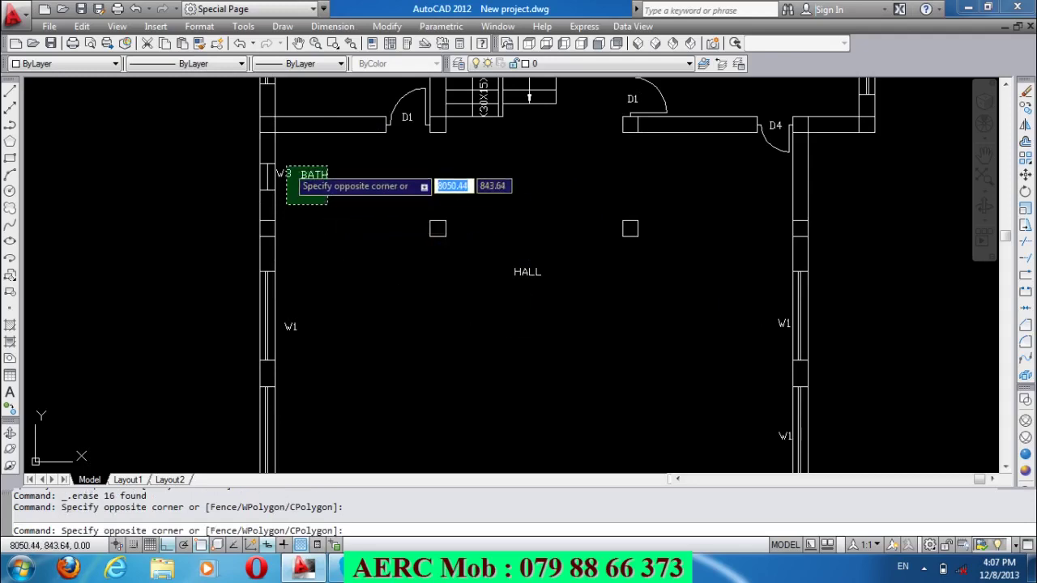
click(289, 167)
key(Delete)
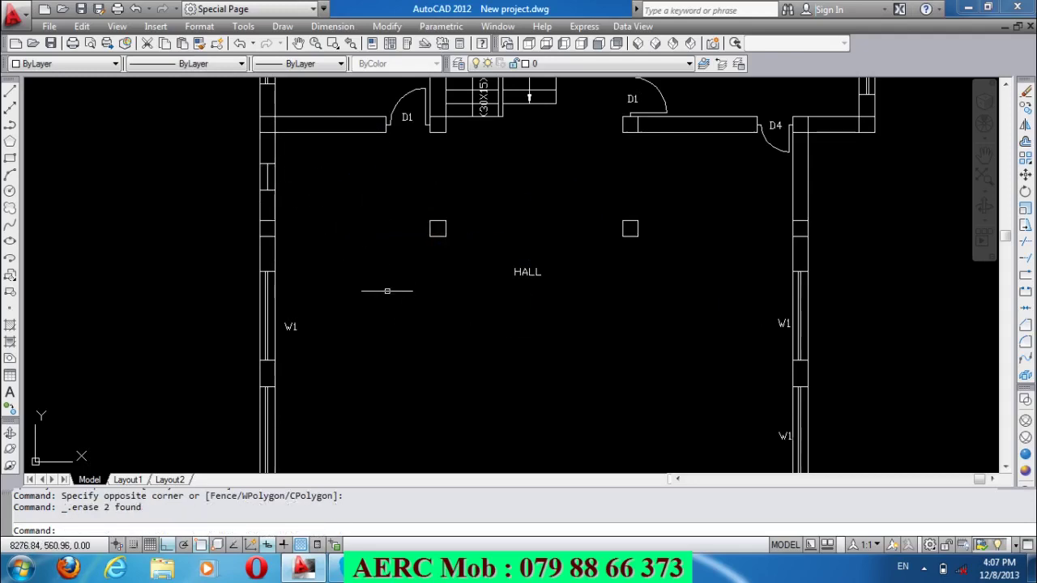
scroll(234, 171, up, 3)
click(303, 232)
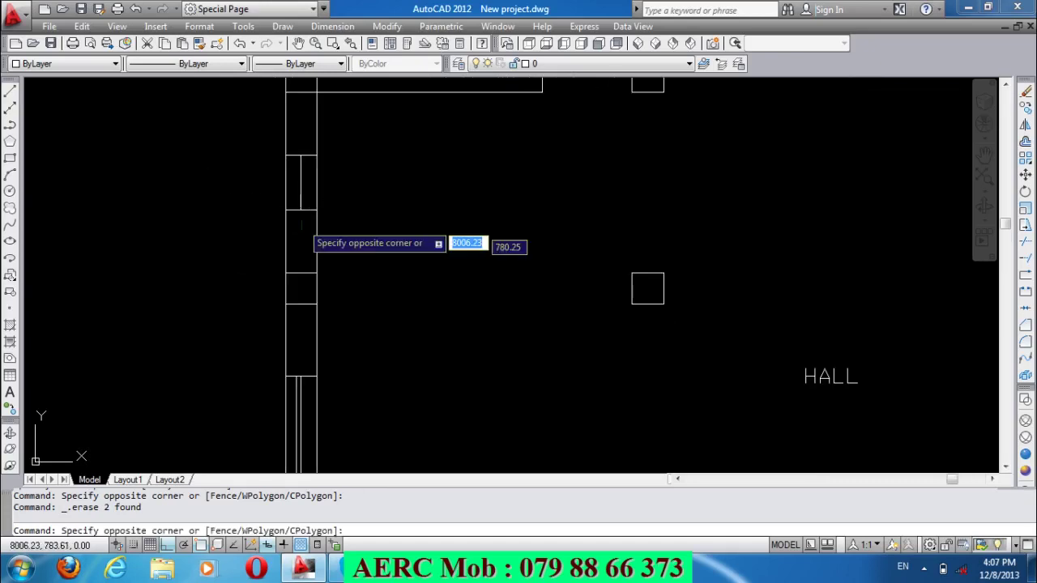
click(294, 167)
key(Delete)
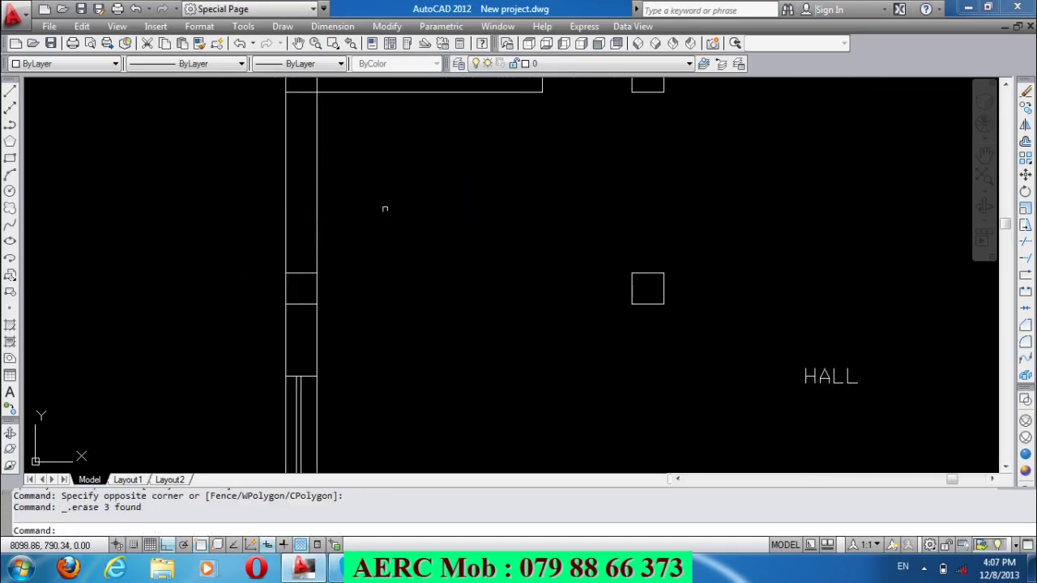
Erase the D4 door, its swing and its label.
scroll(381, 301, down, 3)
scroll(407, 300, down, 2)
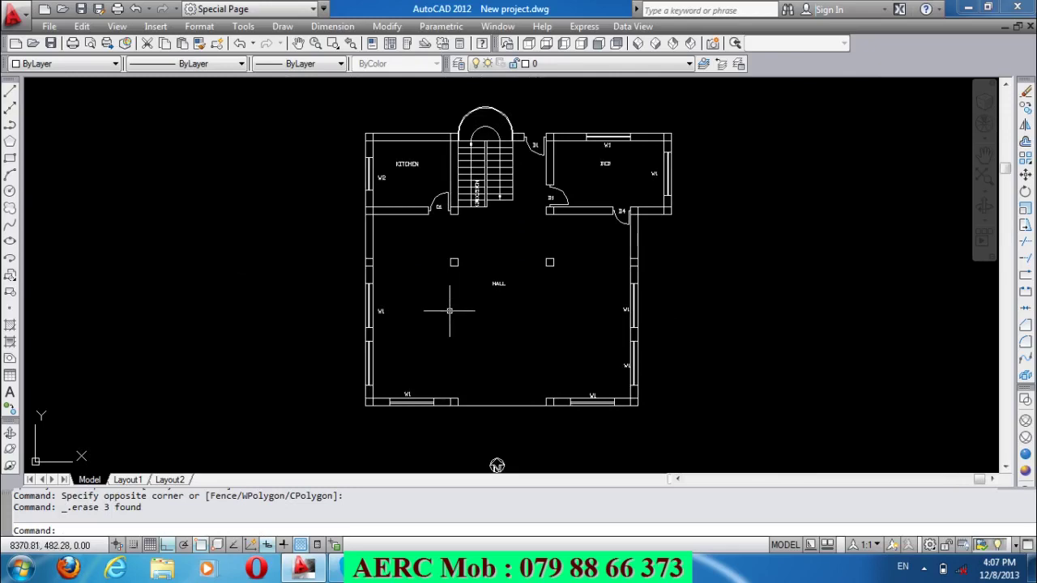
scroll(630, 243, up, 5)
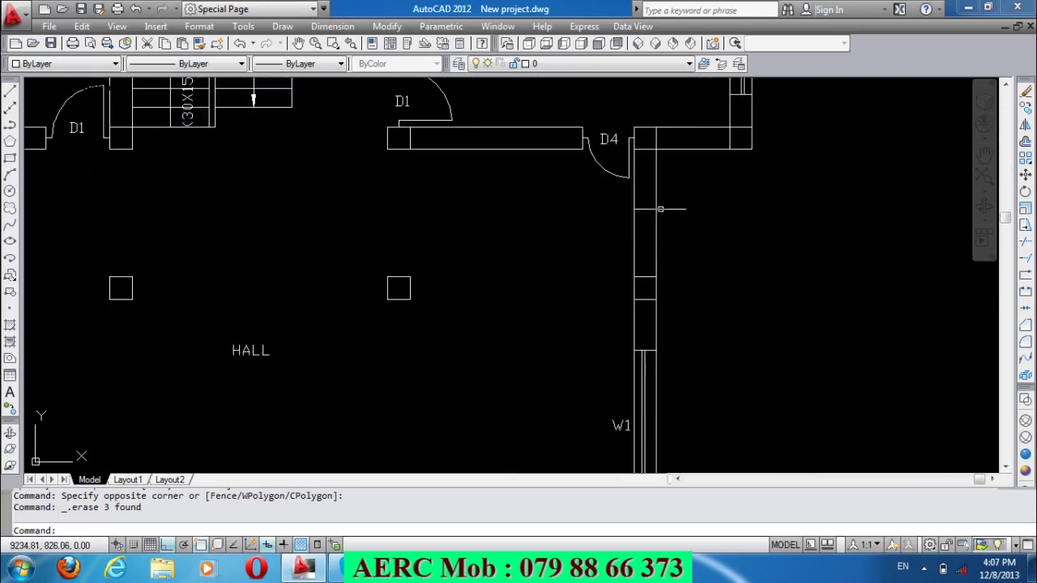
scroll(615, 130, up, 5)
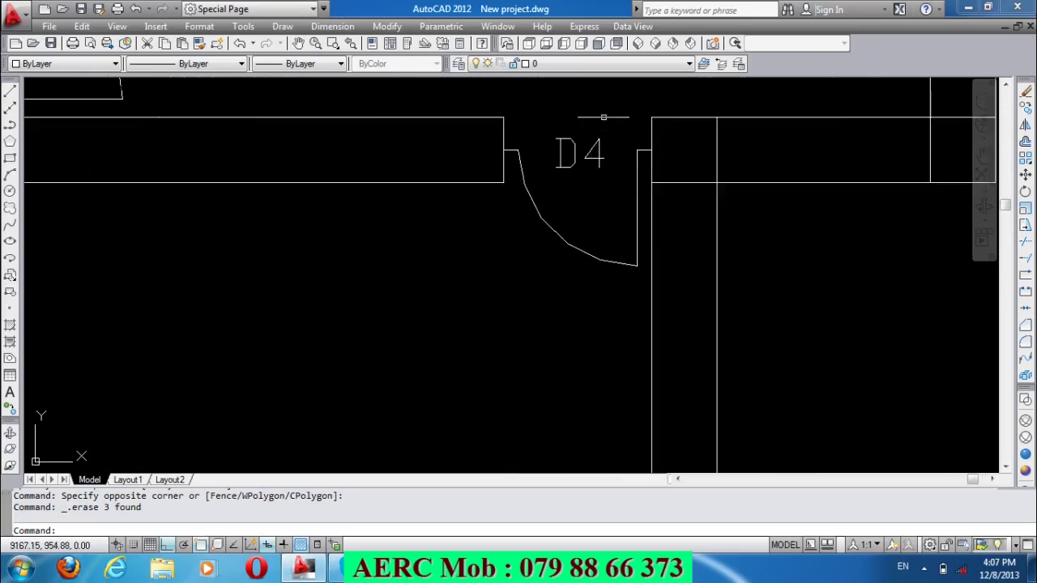
click(652, 162)
click(474, 132)
key(Delete)
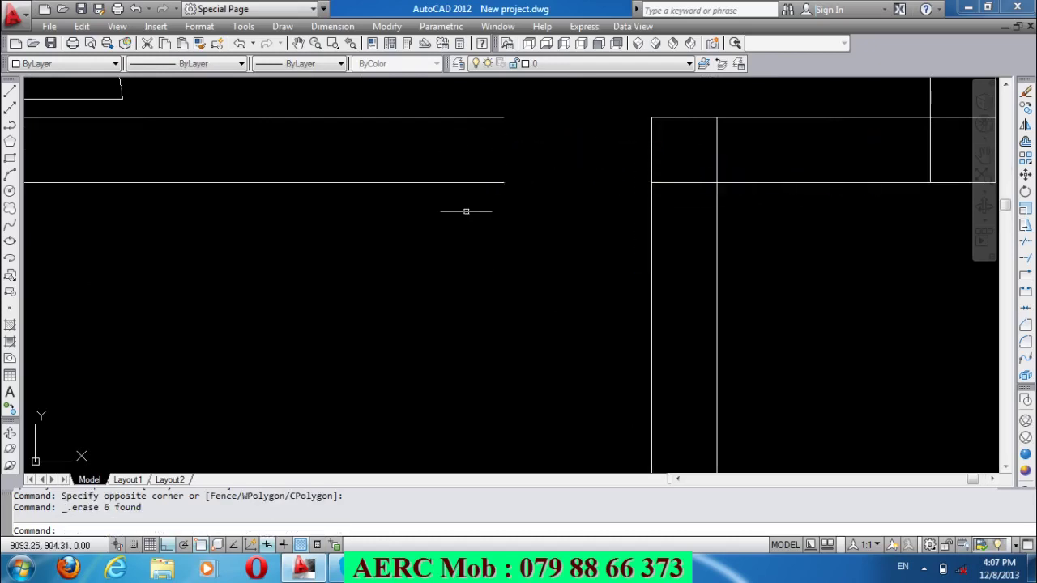
text(EX)
Extend the wall line ends across the cleared openings to their boundaries.
key(Return)
key(Return)
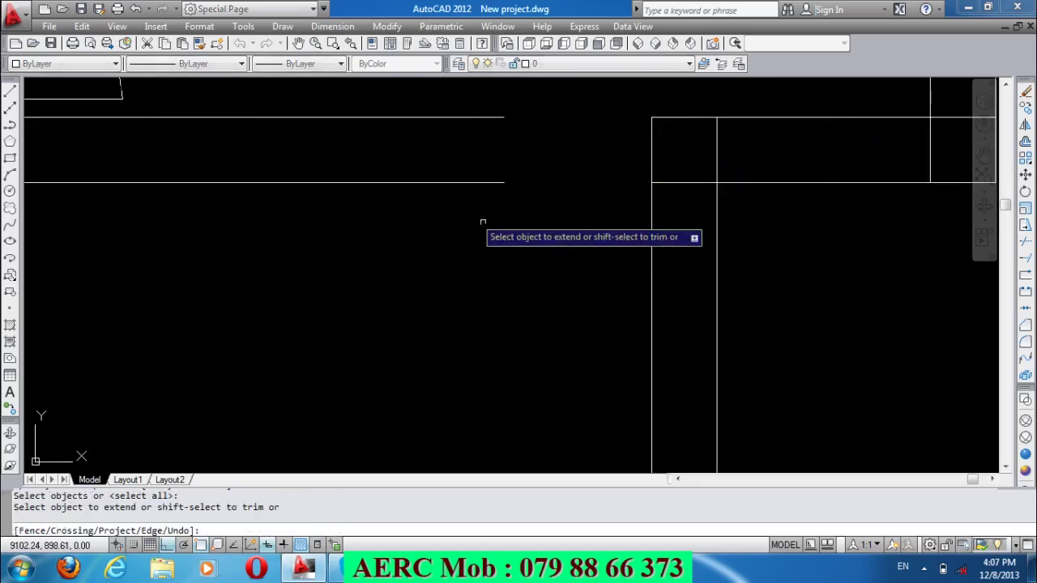
click(497, 186)
click(452, 92)
scroll(666, 279, down, 5)
scroll(666, 279, down, 3)
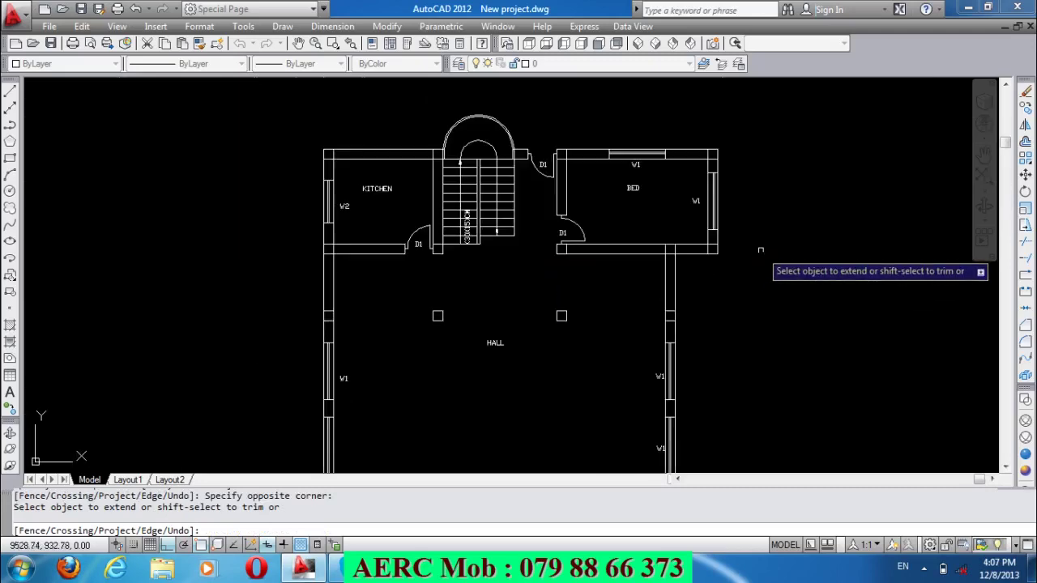
scroll(656, 219, down, 1)
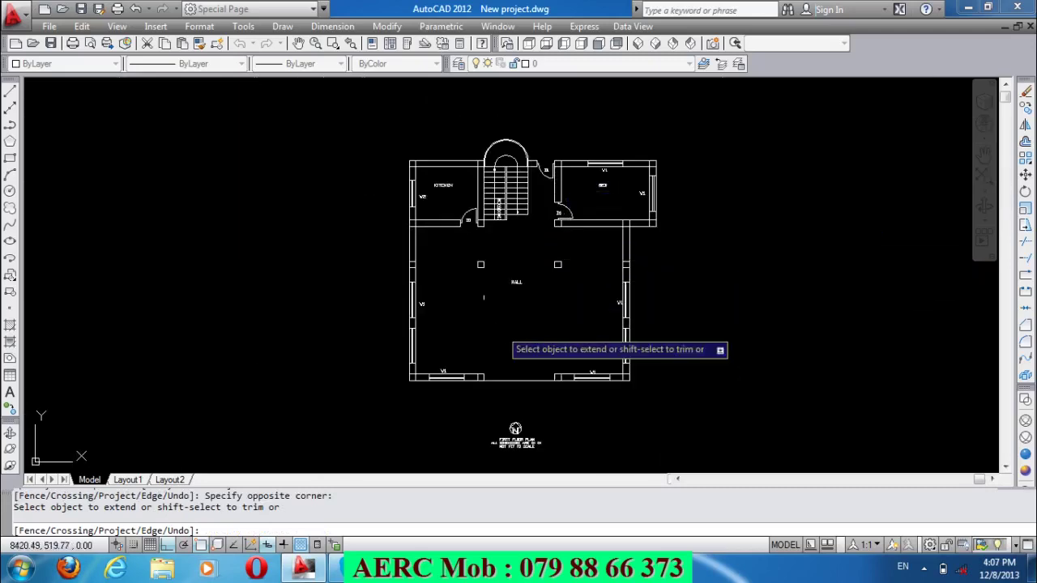
scroll(458, 390, up, 1)
scroll(458, 390, up, 1)
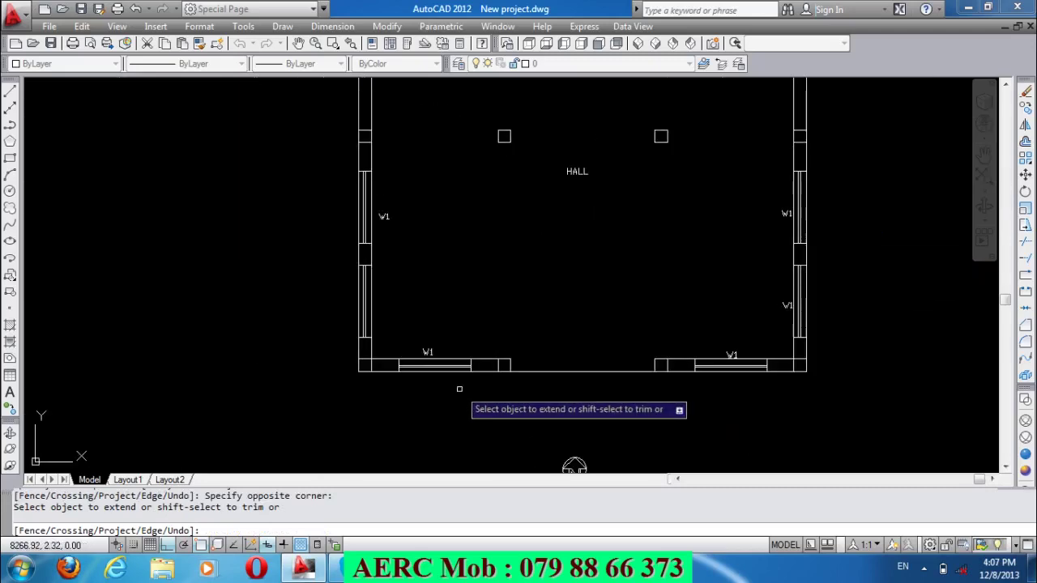
key(Return)
Join the two bottom hall wall lines into one continuous line with JOIN.
text(J)
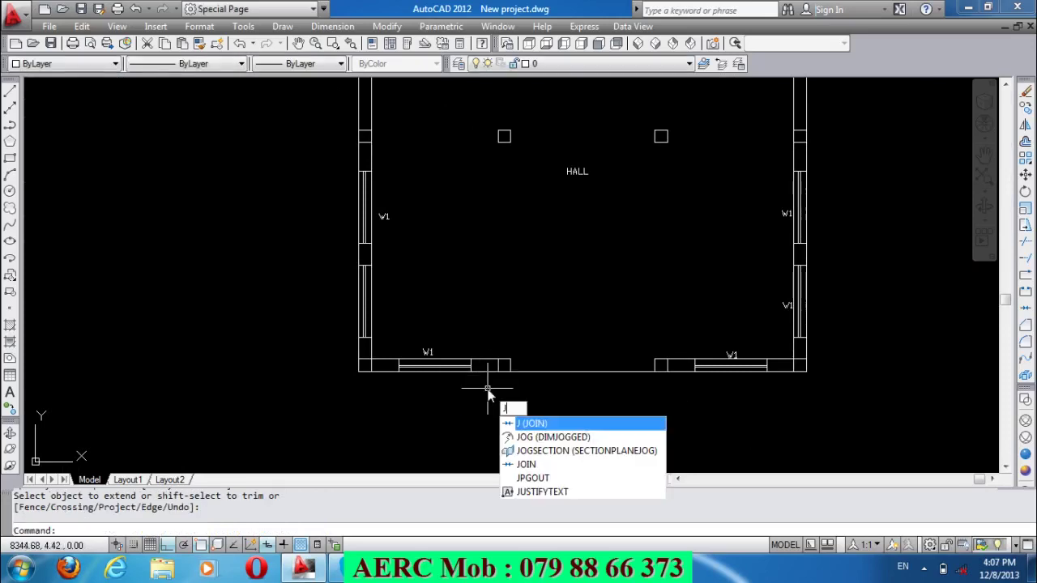
key(Return)
click(661, 361)
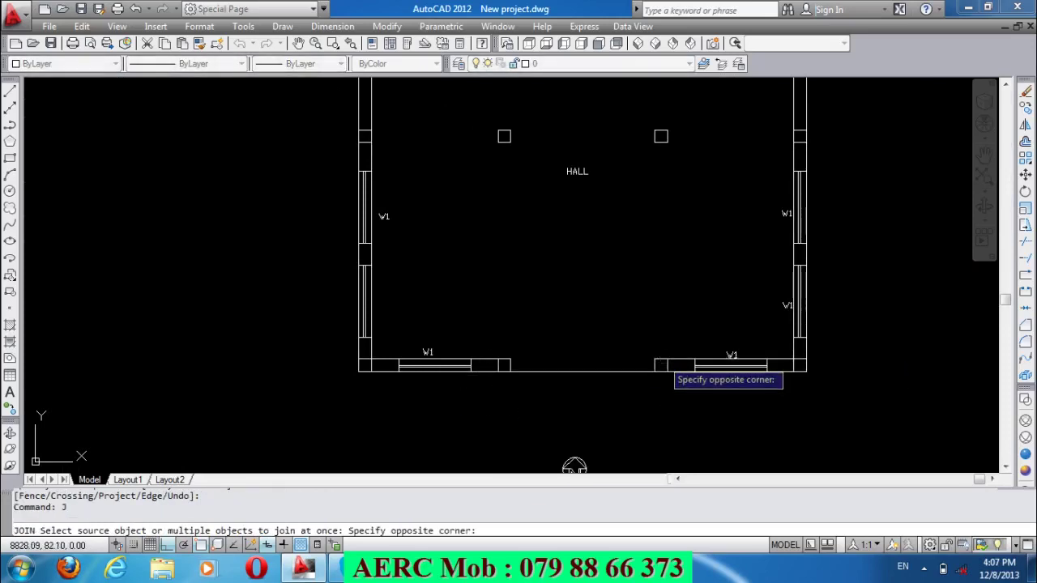
click(656, 362)
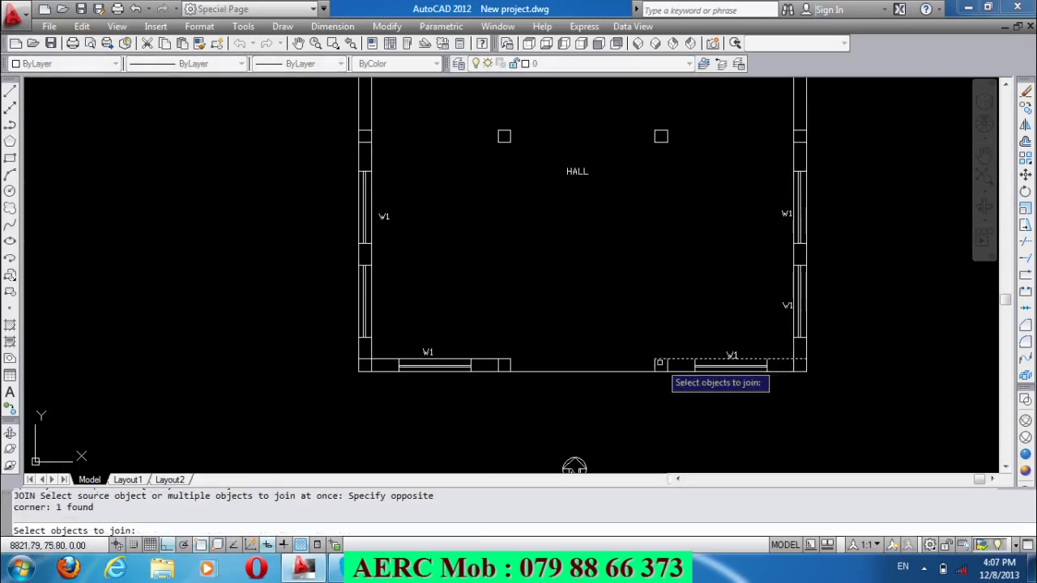
click(490, 357)
key(Return)
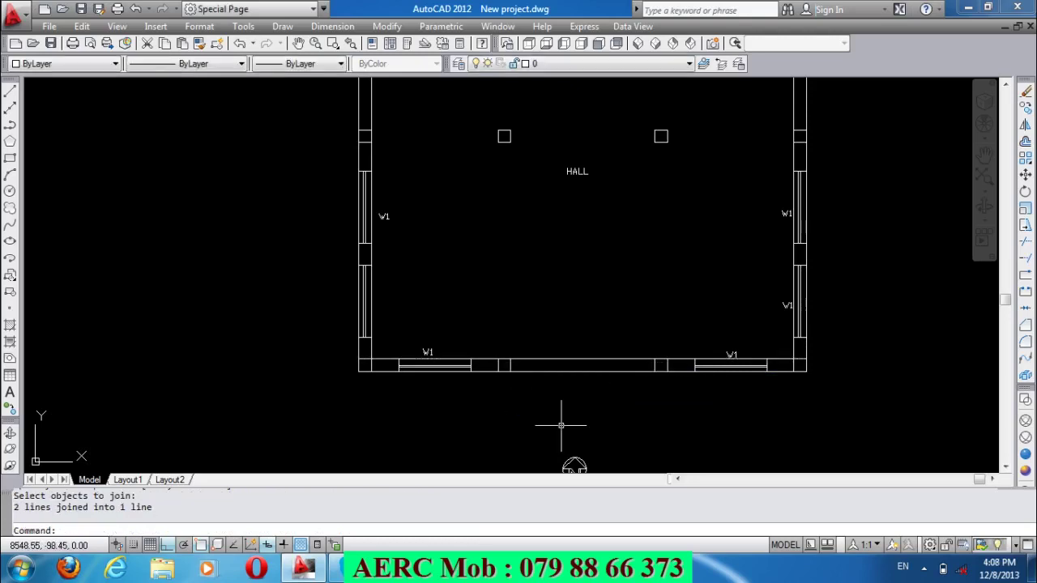
scroll(604, 419, down, 2)
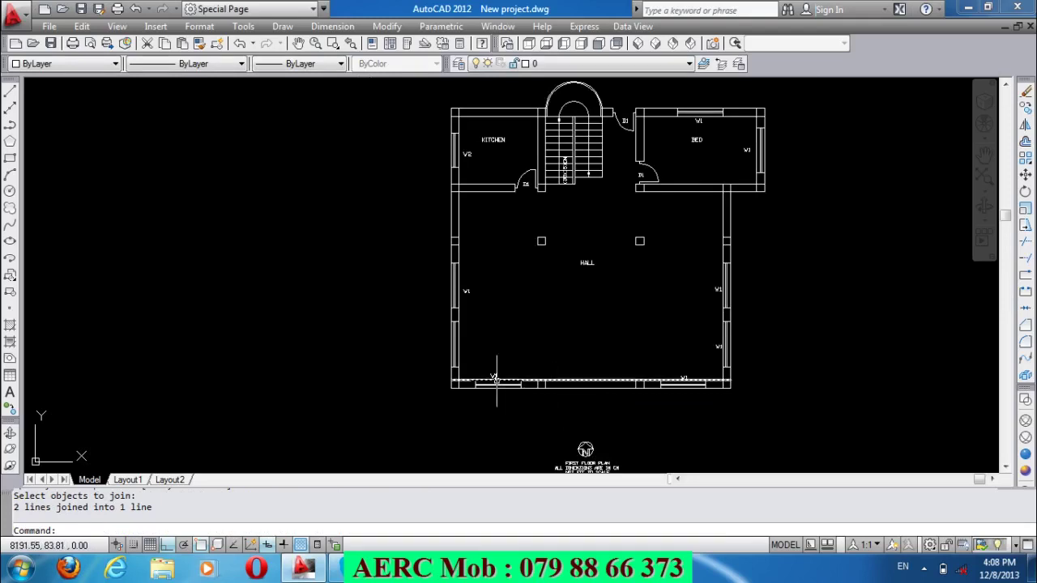
scroll(472, 366, up, 2)
scroll(458, 357, up, 1)
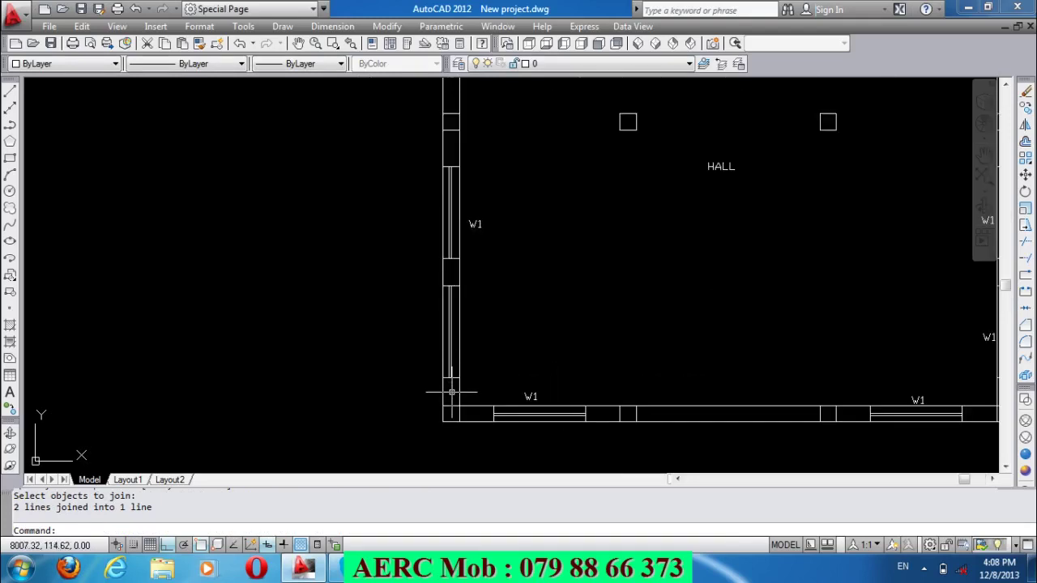
Set the offset distance to 50 and copy a wall line 50 units parallel.
text(o)
key(Return)
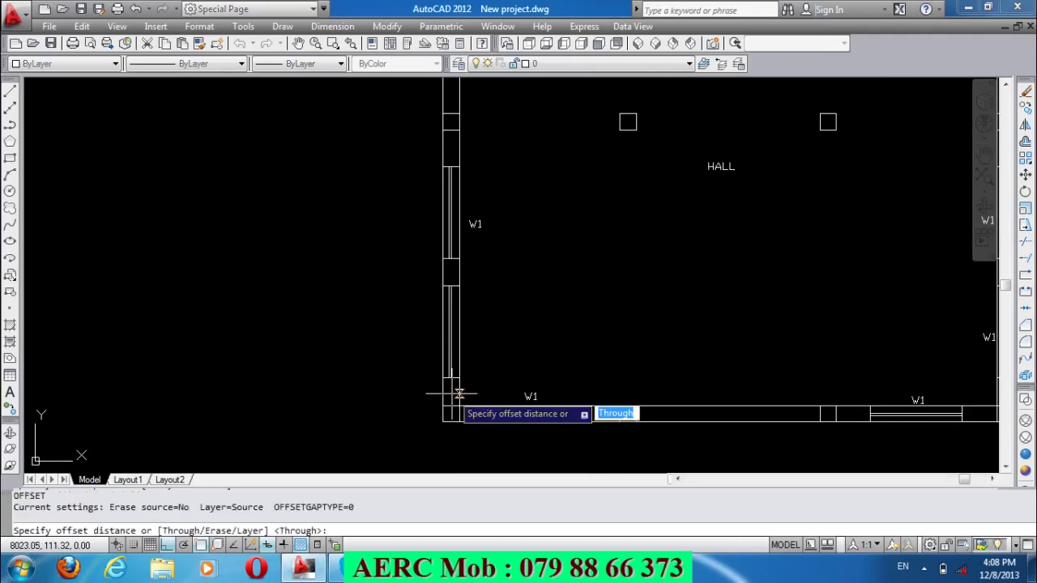
key(Return)
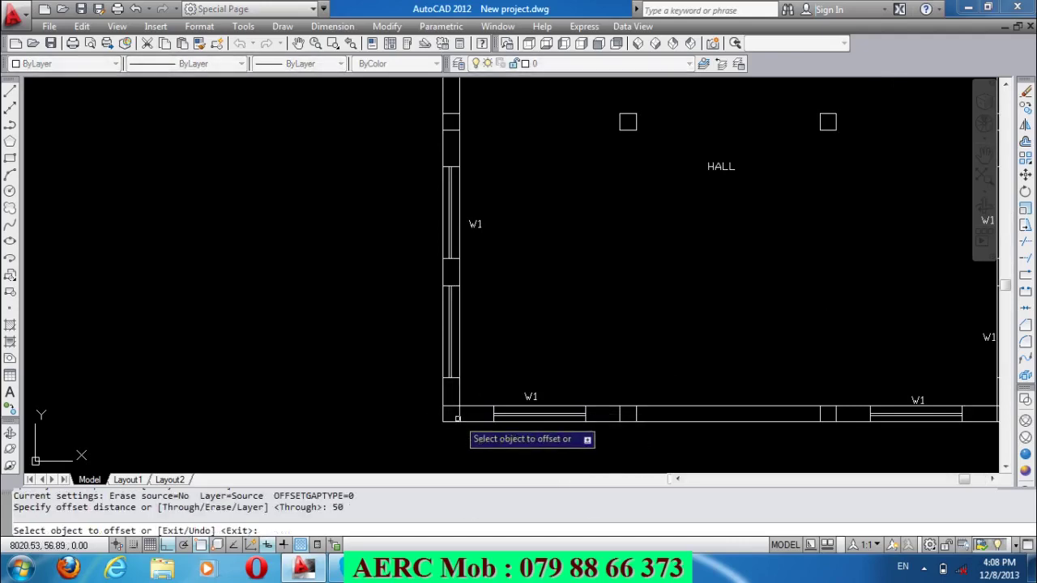
key(Return)
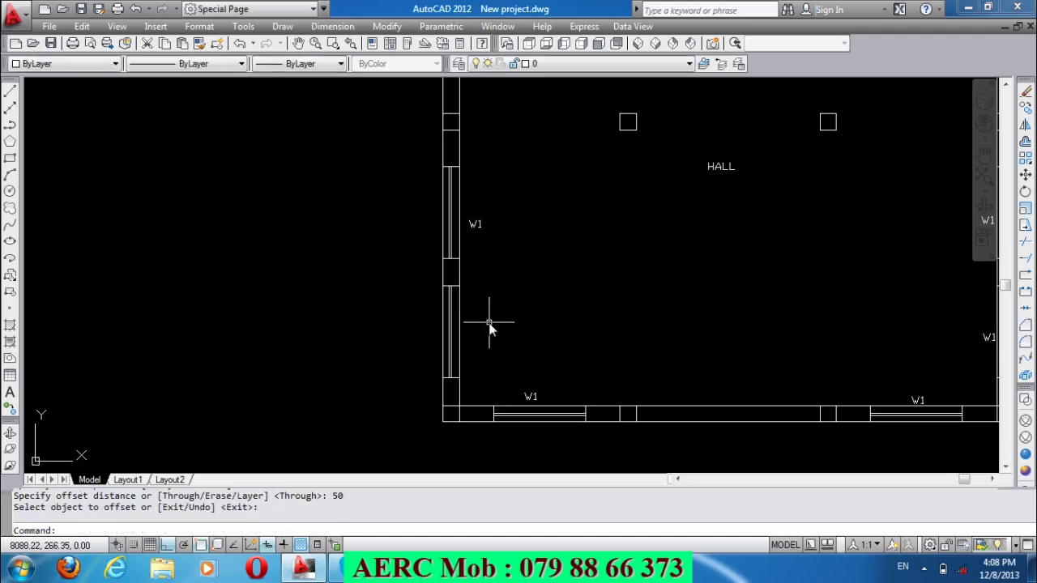
text(o)
key(Return)
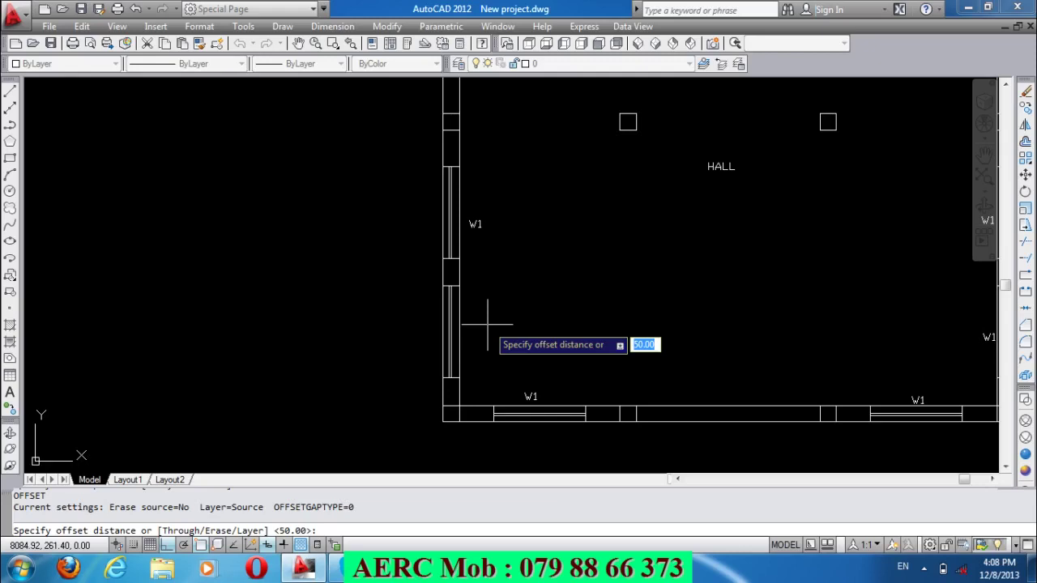
key(Return)
click(451, 377)
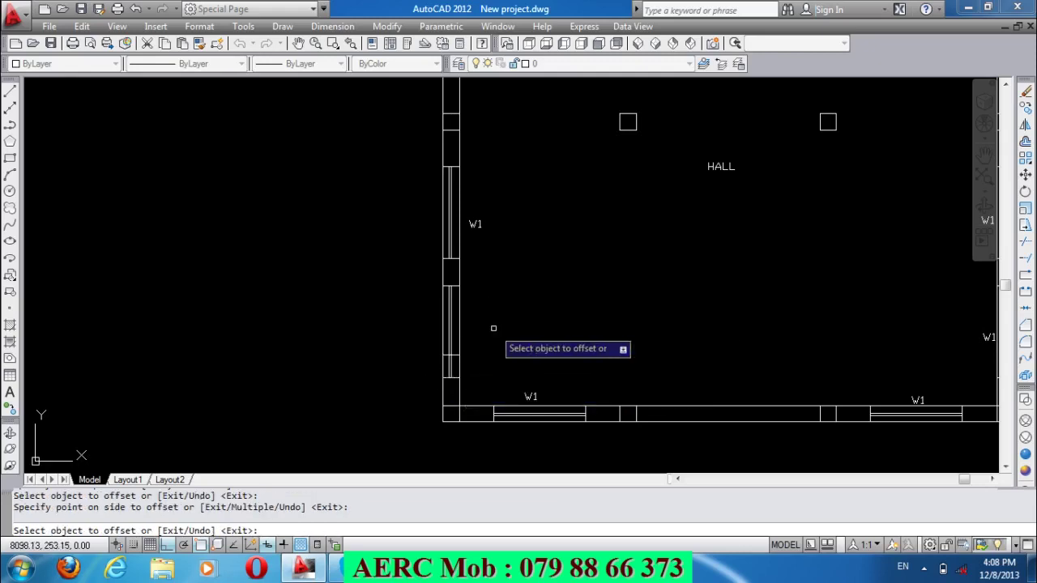
click(451, 287)
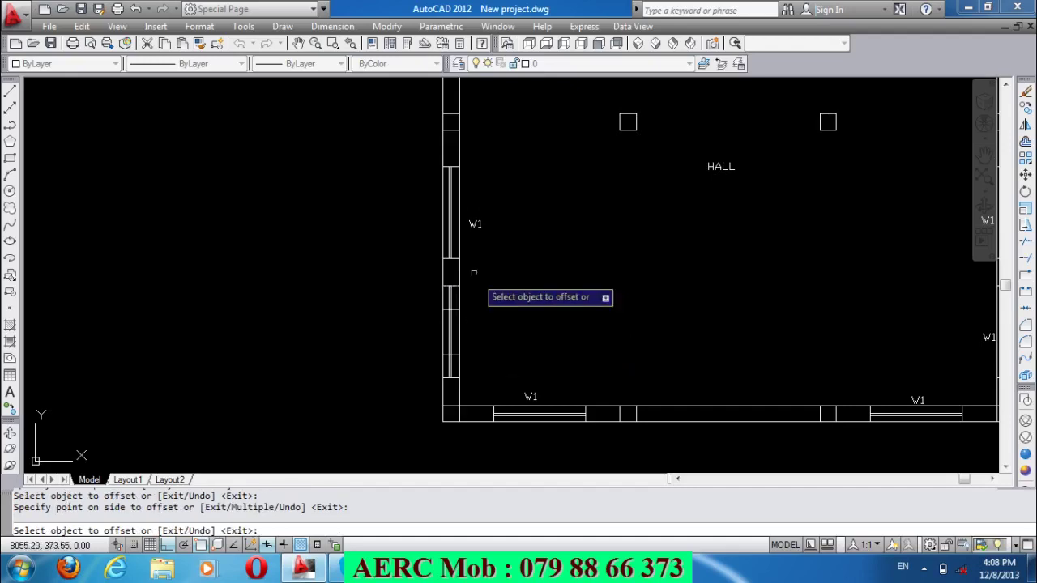
click(451, 258)
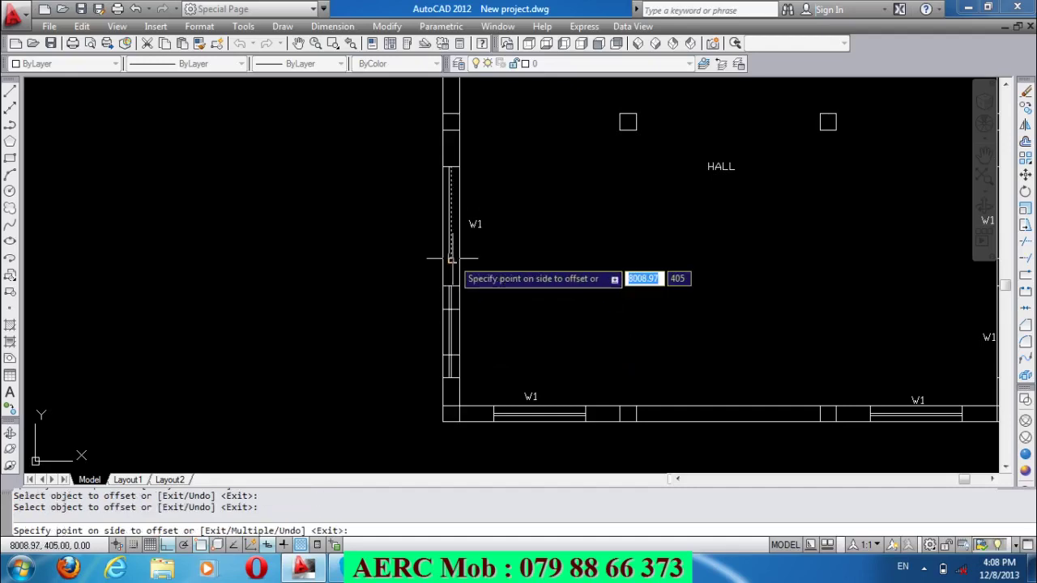
key(Escape)
Offset the W1 window lines 50 units to new parallel positions.
key(Return)
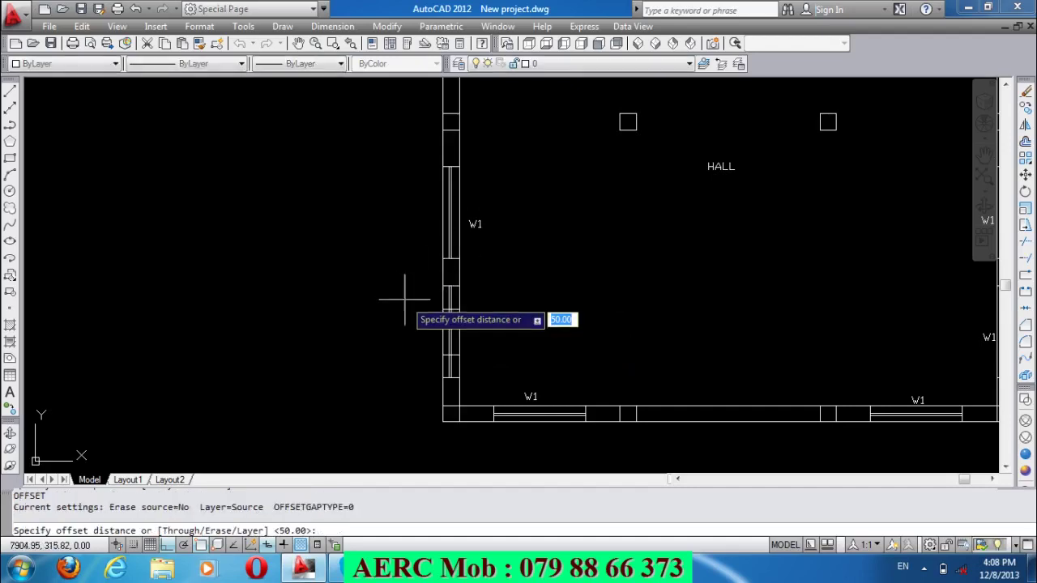
key(Return)
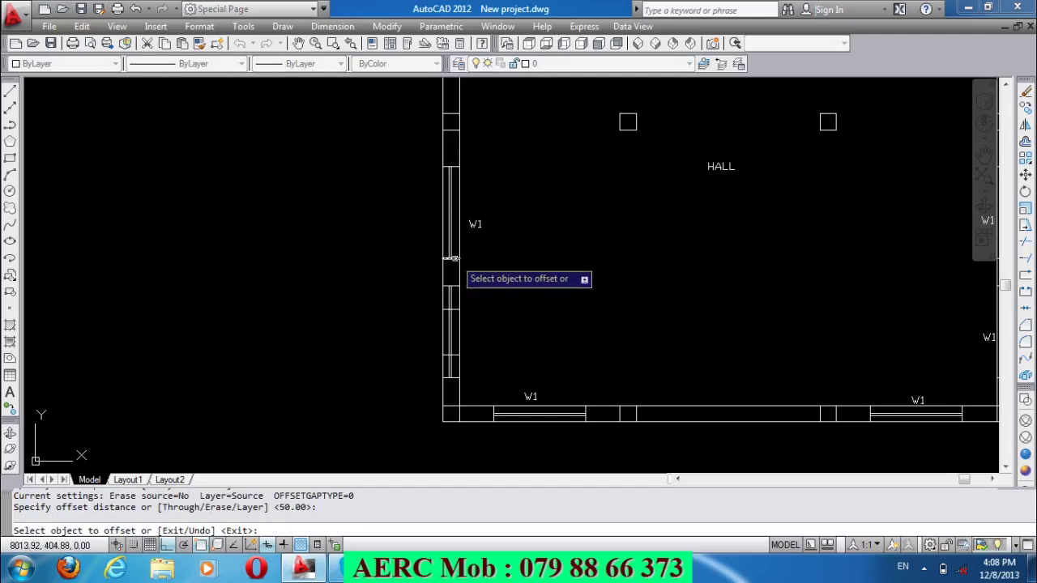
click(454, 260)
click(466, 227)
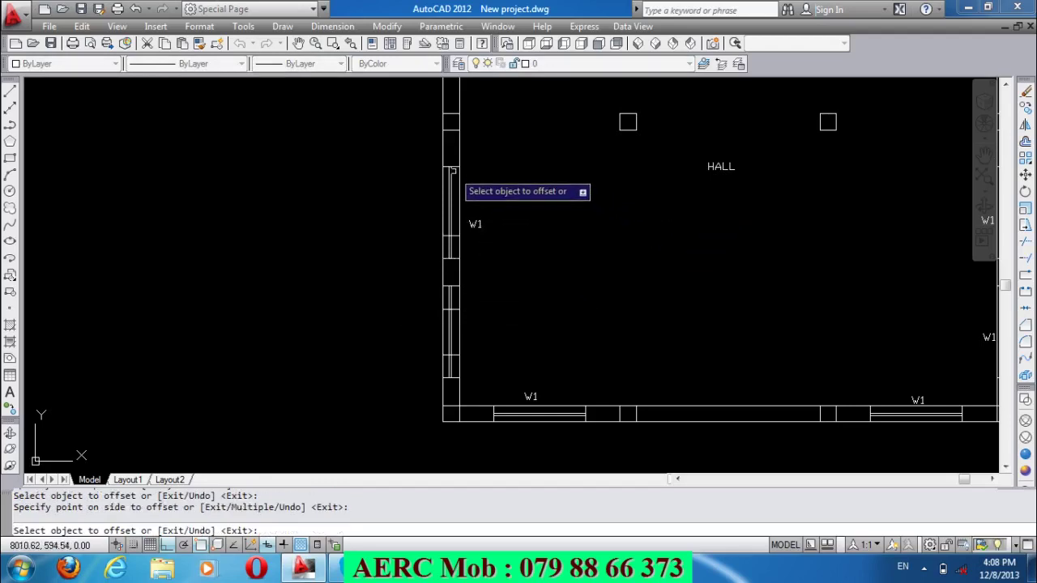
click(454, 168)
click(505, 270)
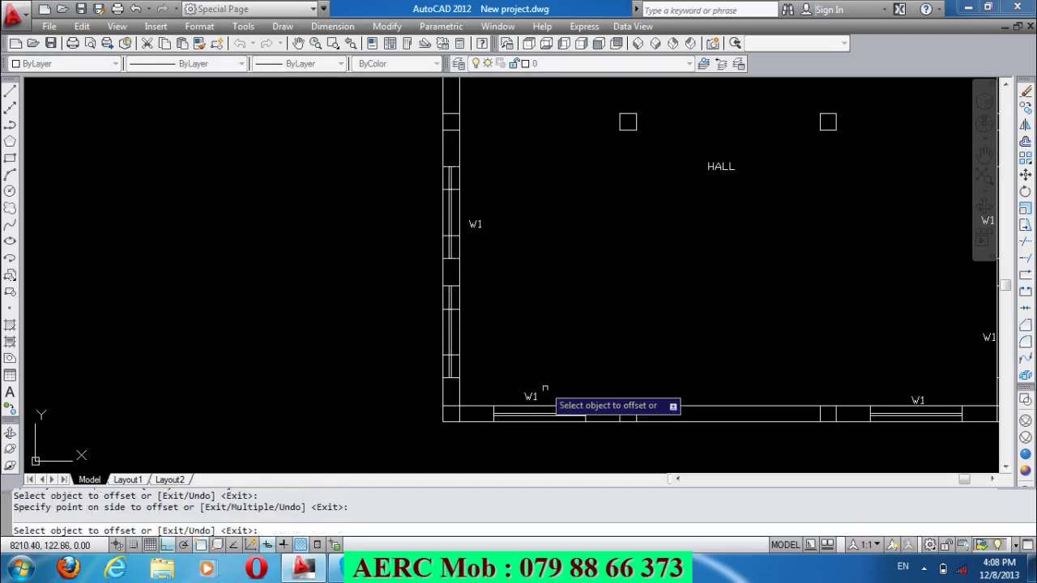
click(583, 416)
key(Escape)
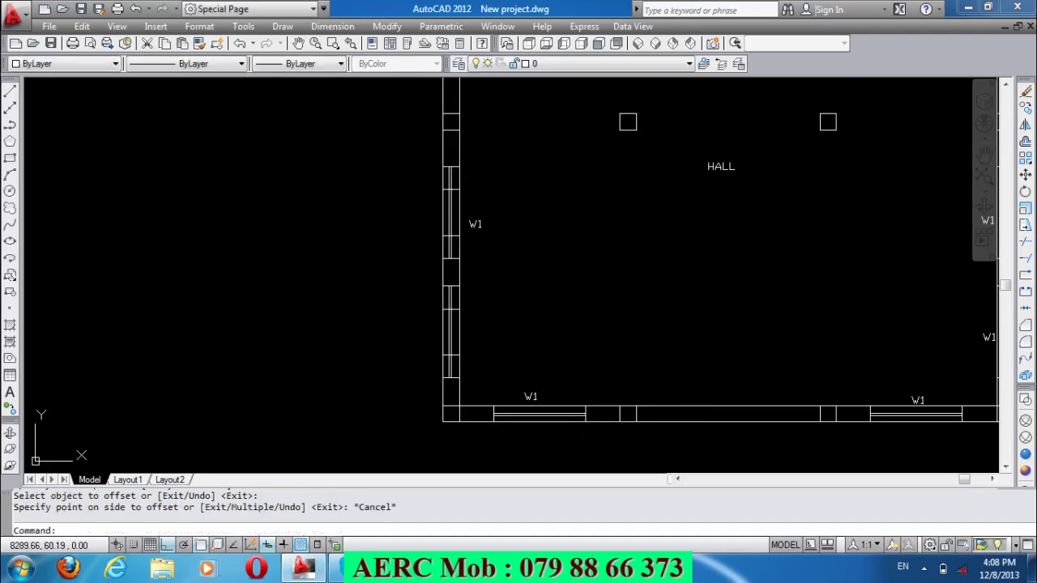
Offset the short W1 window lines 50 above and below, then delete the stray line.
key(Return)
key(Return)
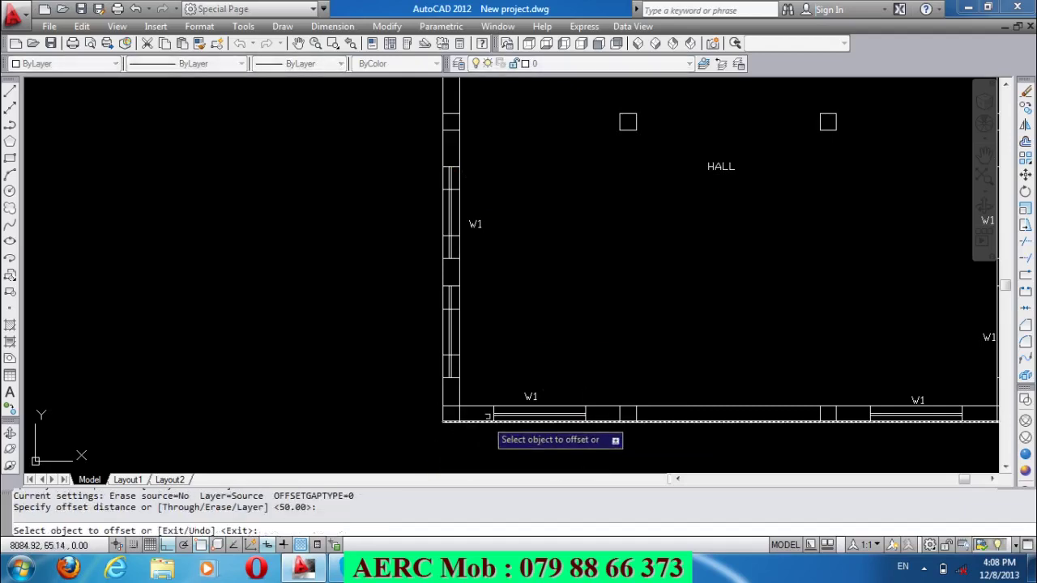
click(492, 413)
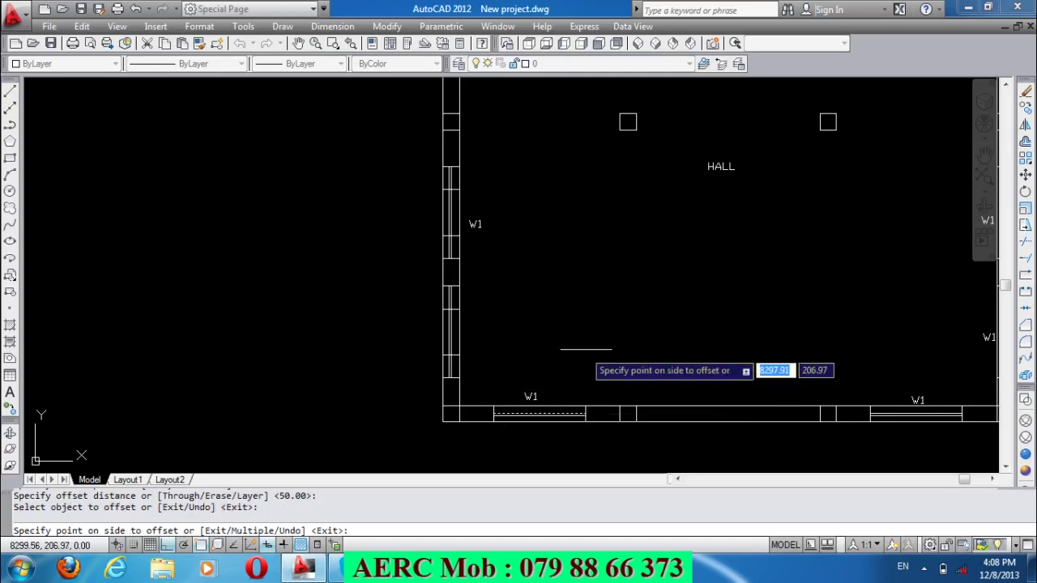
click(588, 362)
click(585, 413)
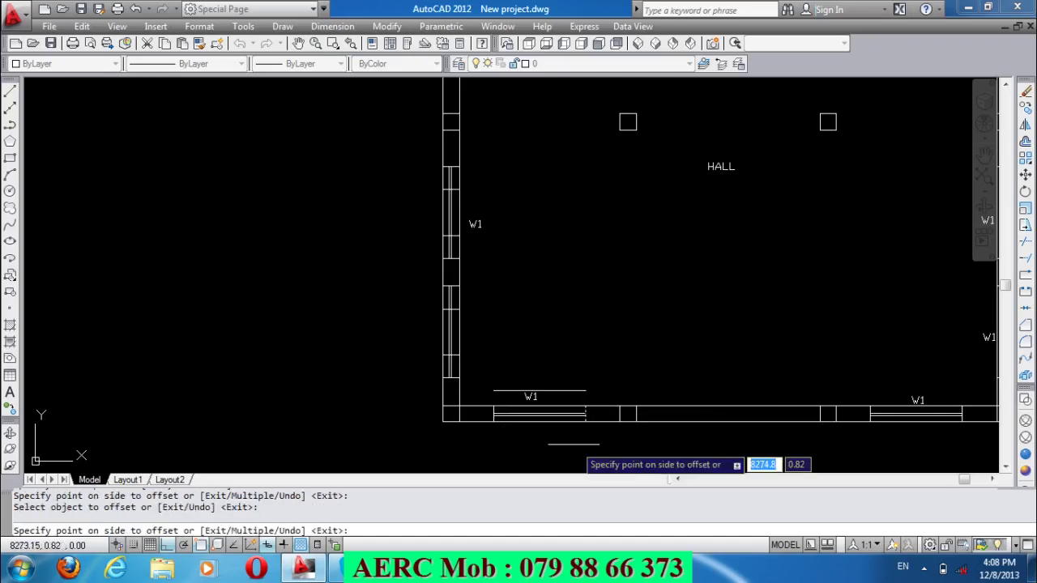
click(559, 440)
click(491, 413)
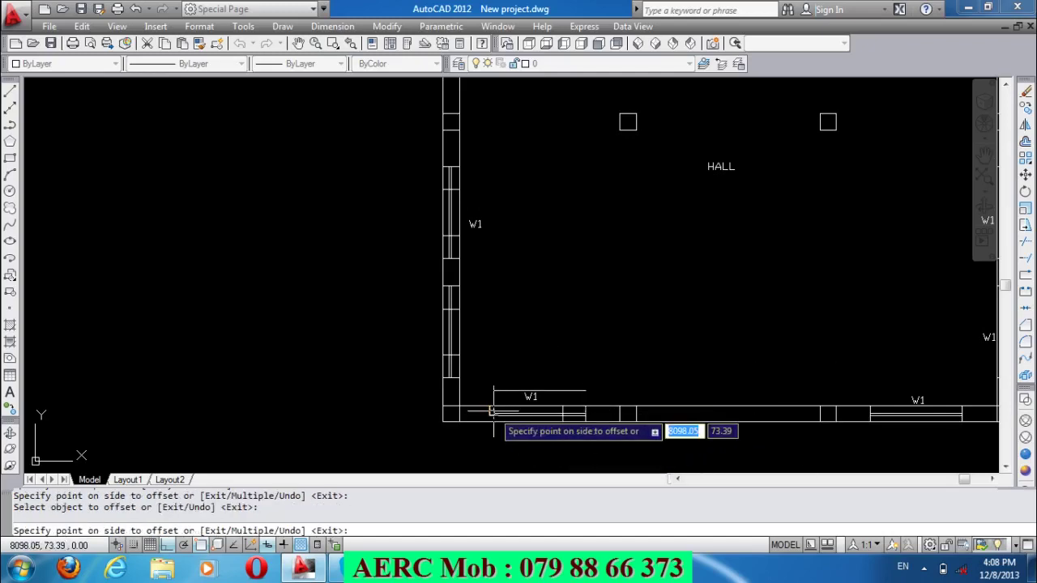
click(633, 382)
key(Return)
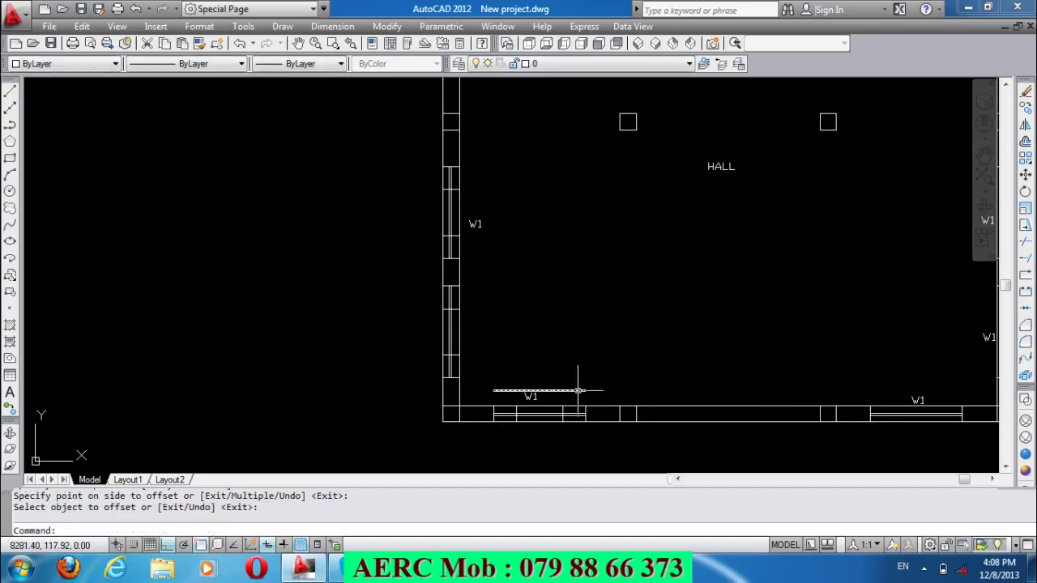
click(579, 390)
key(Delete)
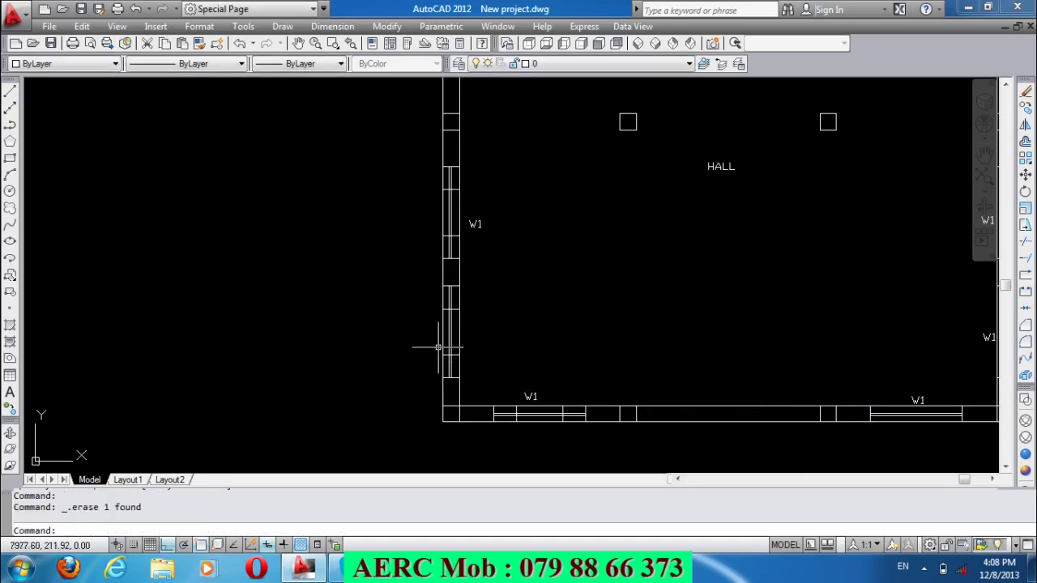
Trim the left wall's inner lines at the window openings using crossing windows.
scroll(429, 165, up, 1)
text(TR)
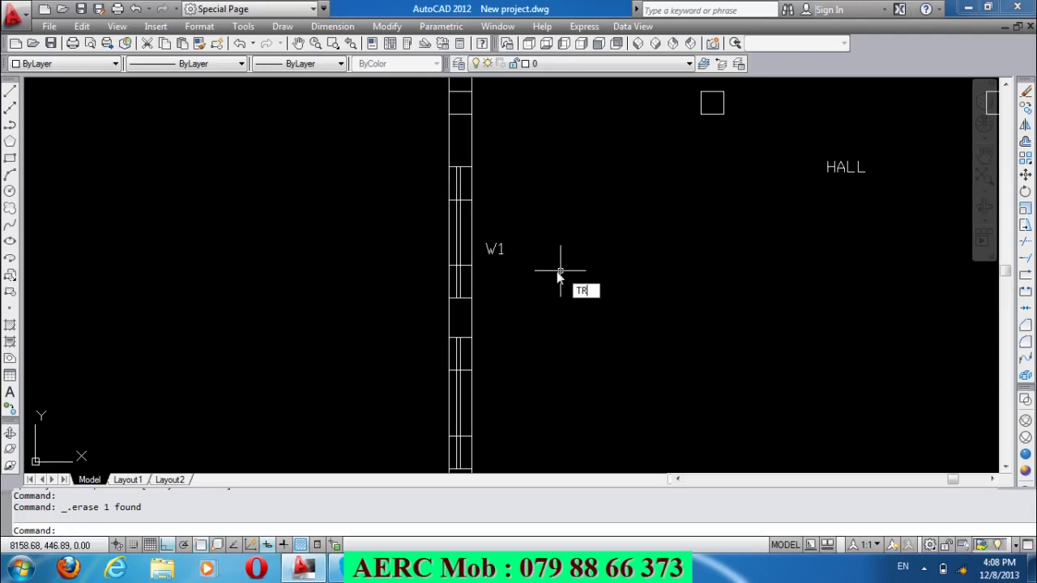
key(Return)
key(Return)
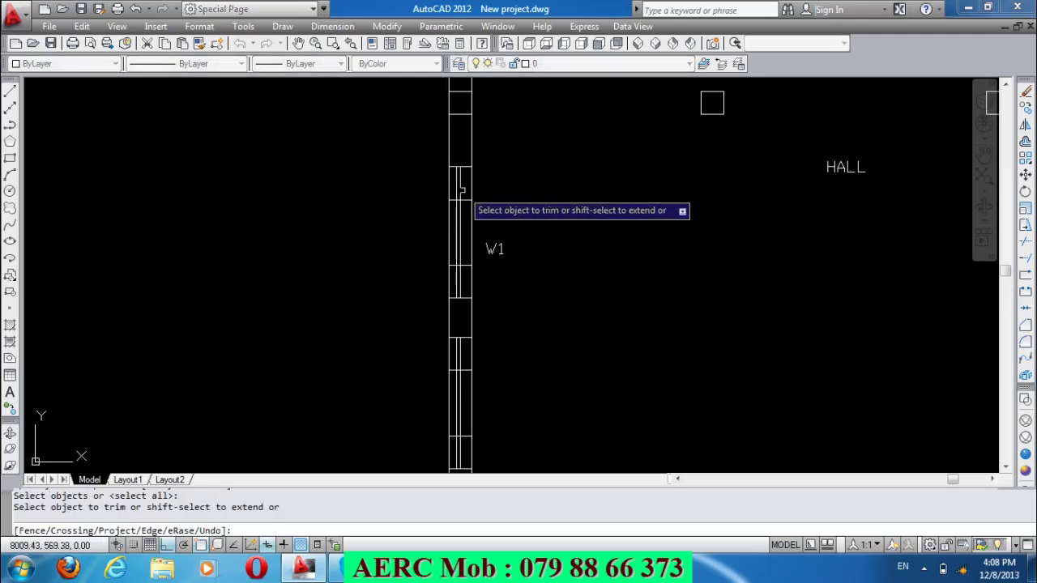
click(458, 188)
click(459, 194)
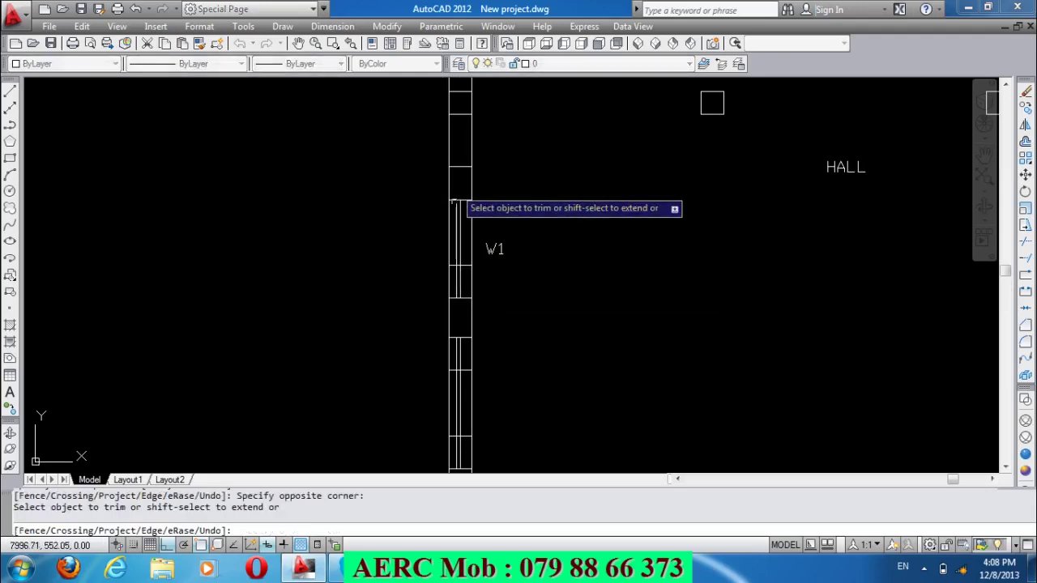
click(464, 290)
click(460, 281)
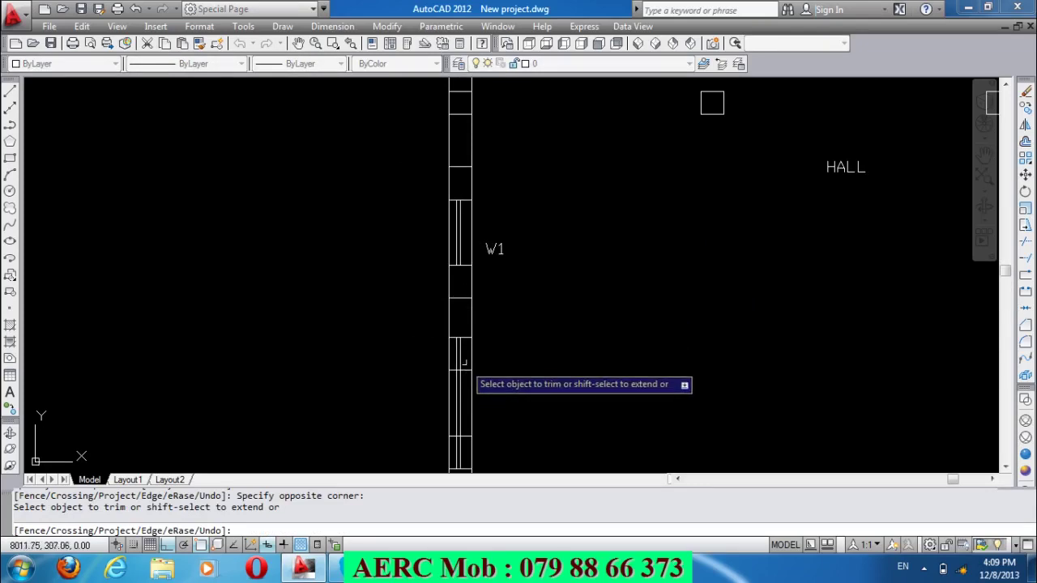
click(465, 362)
click(460, 355)
click(461, 369)
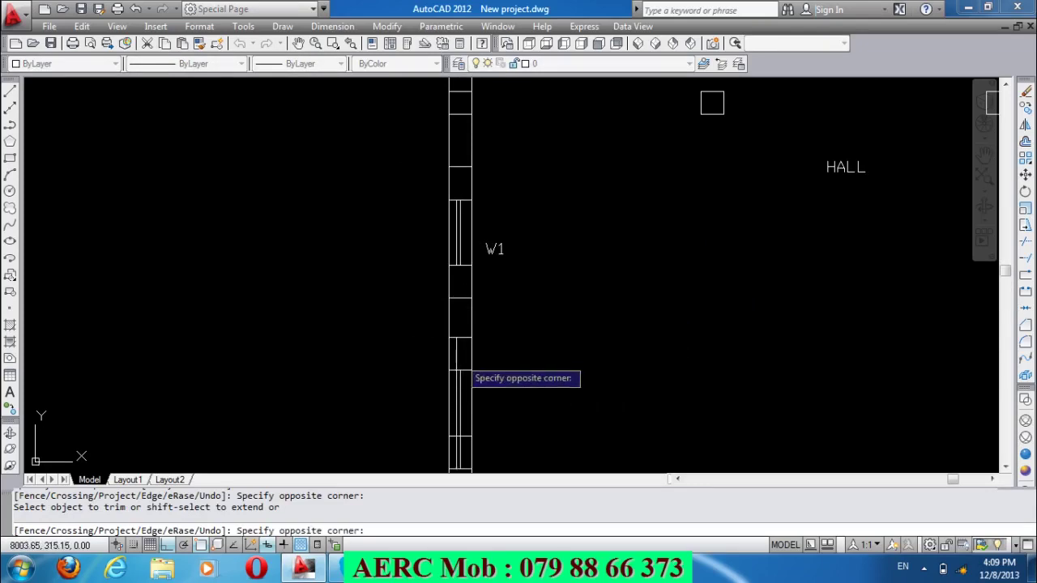
click(456, 354)
click(452, 443)
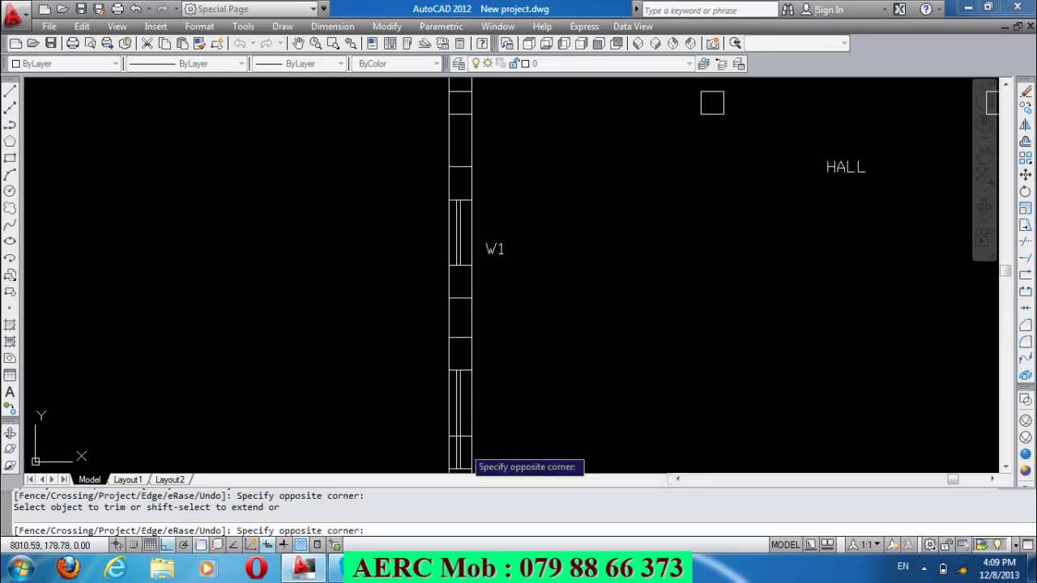
key(Return)
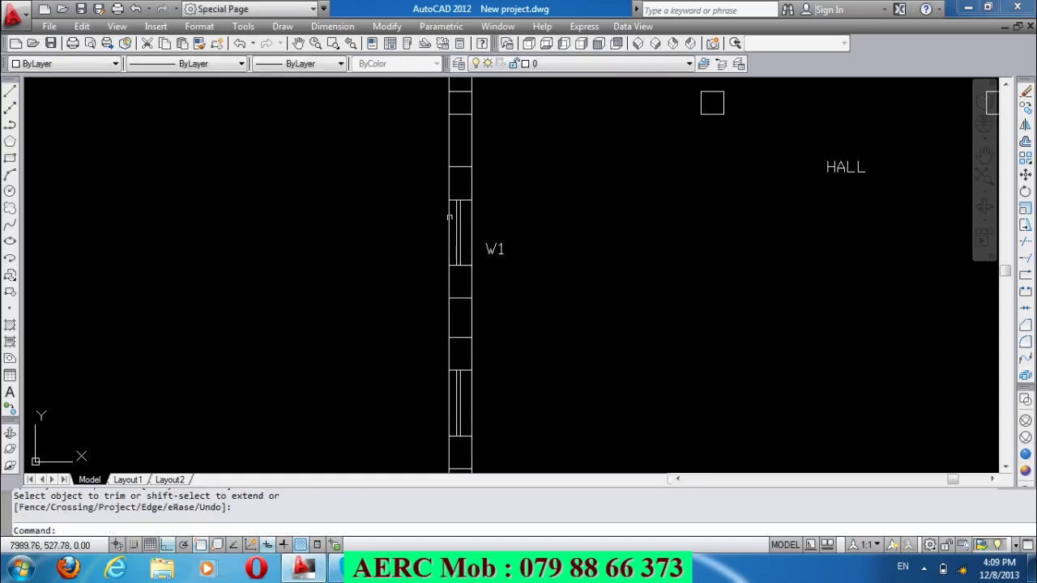
Delete the four short crosslines in the hall's left wall.
click(459, 179)
click(451, 158)
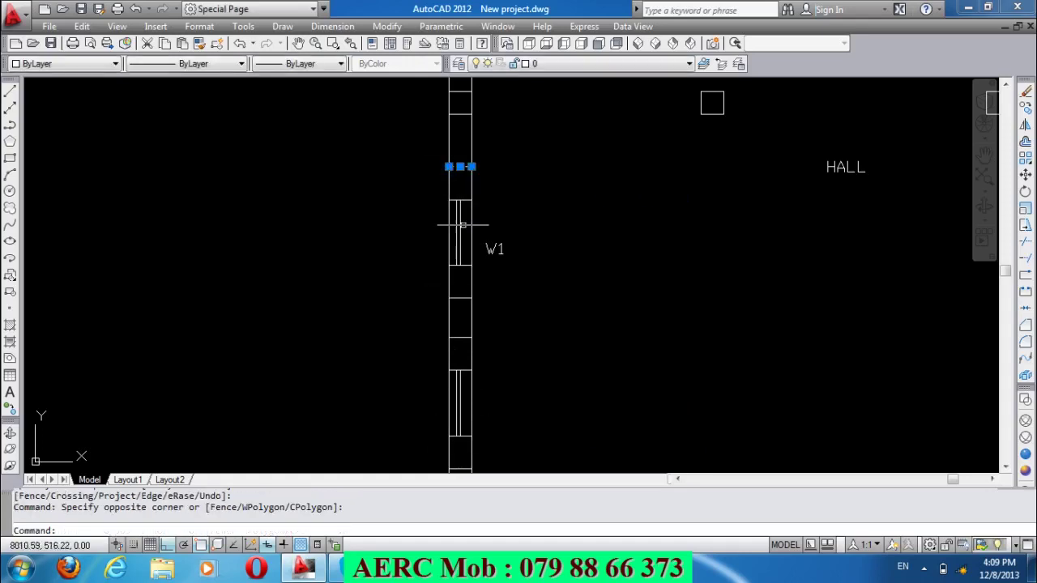
click(460, 317)
click(460, 275)
scroll(458, 304, down, 2)
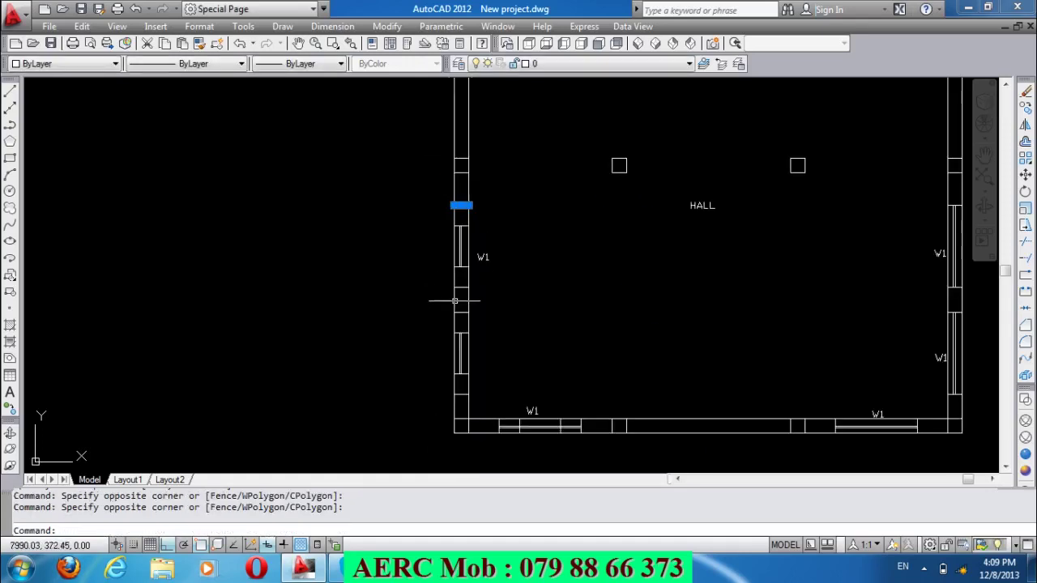
click(465, 326)
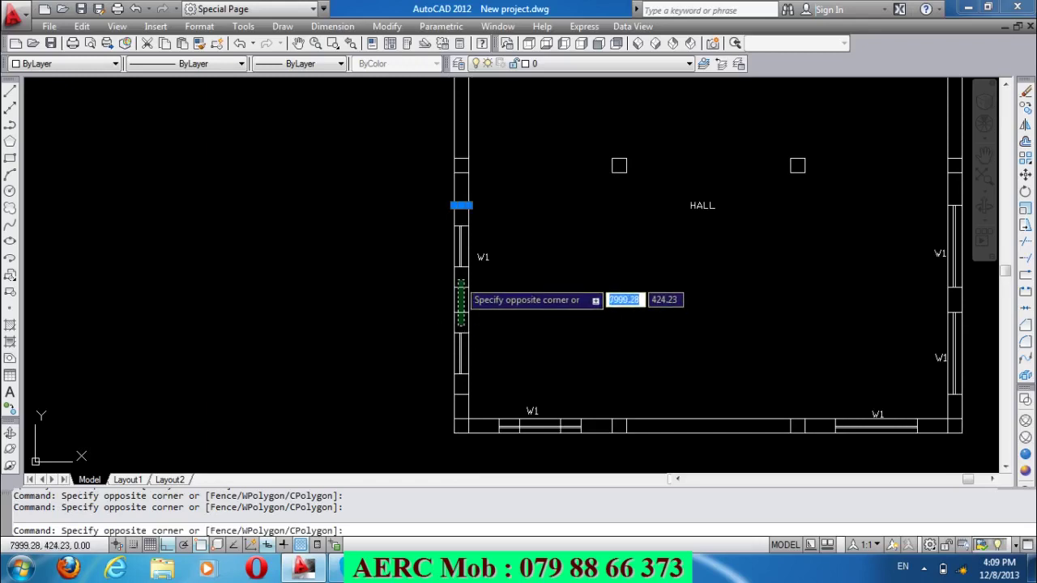
click(457, 279)
click(470, 421)
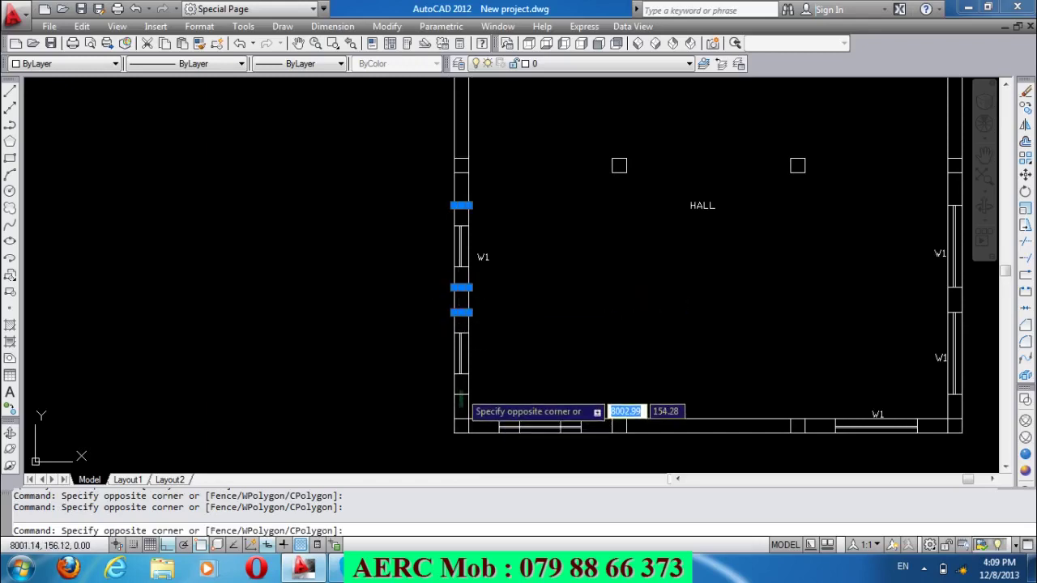
click(456, 392)
key(Delete)
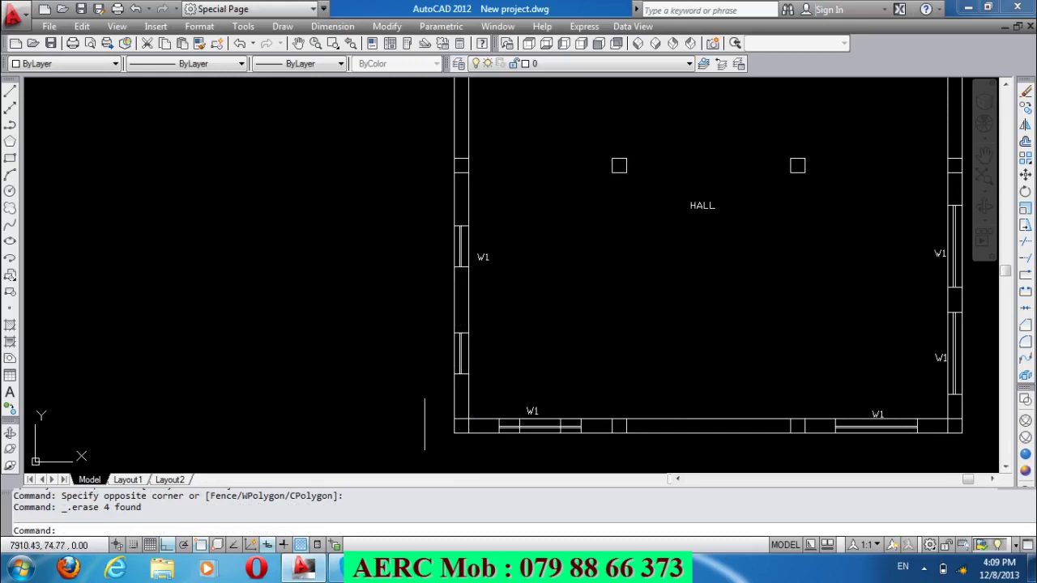
scroll(401, 334, down, 2)
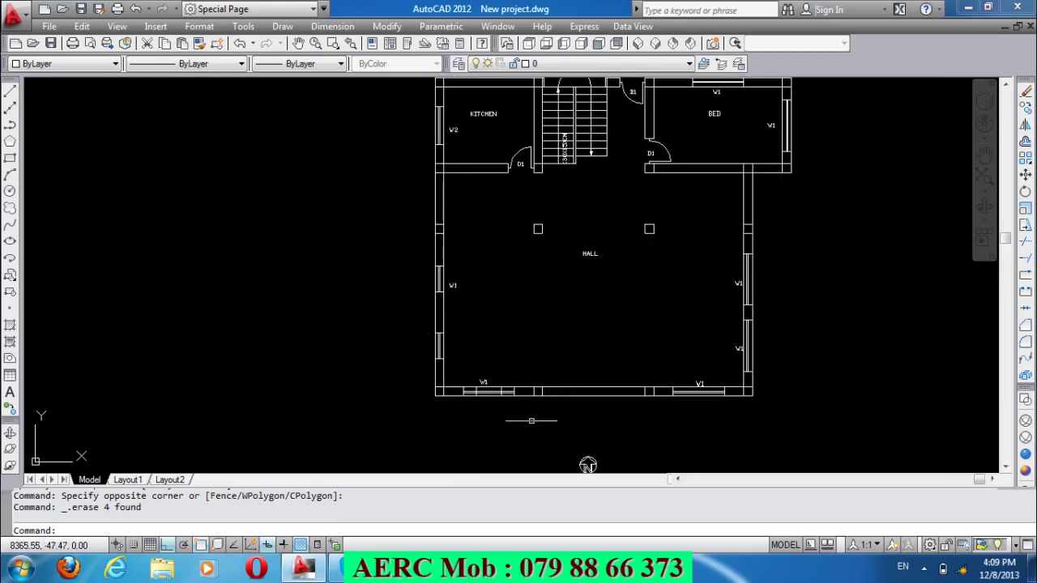
Trim two window line segments out of the hall's bottom wall.
scroll(591, 430, up, 3)
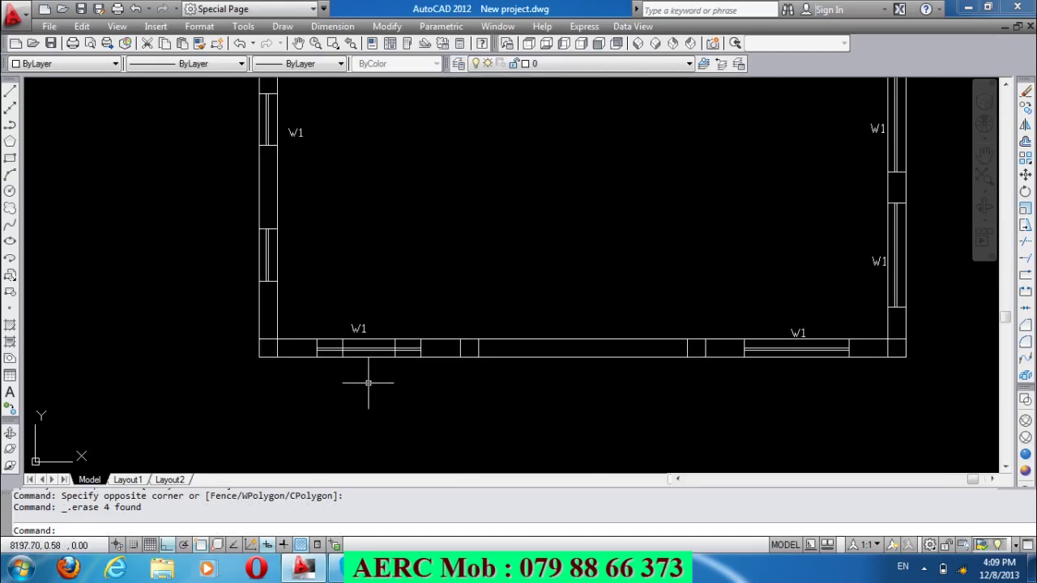
text(TR)
key(Return)
key(Return)
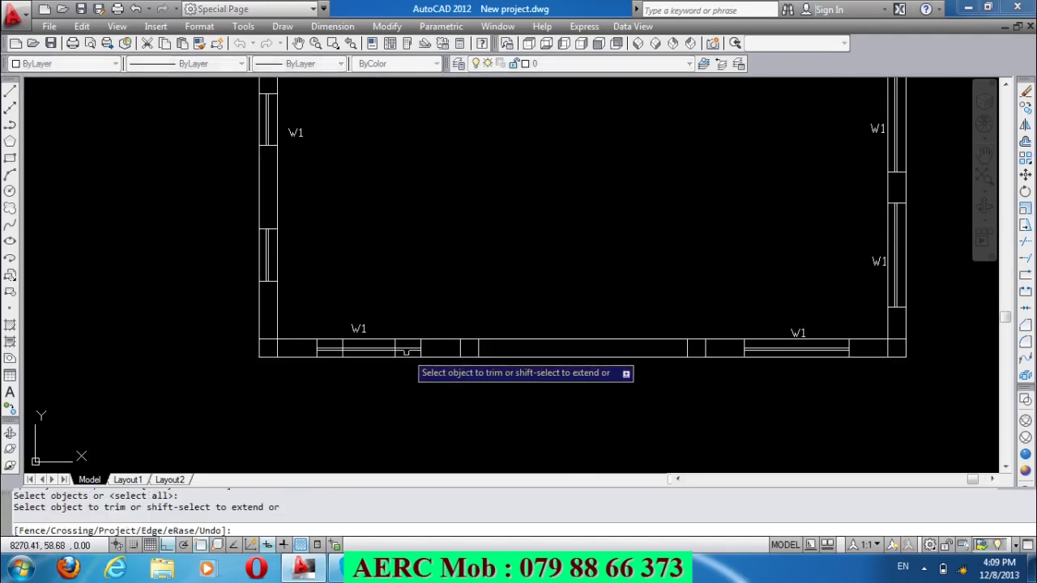
click(405, 349)
click(329, 347)
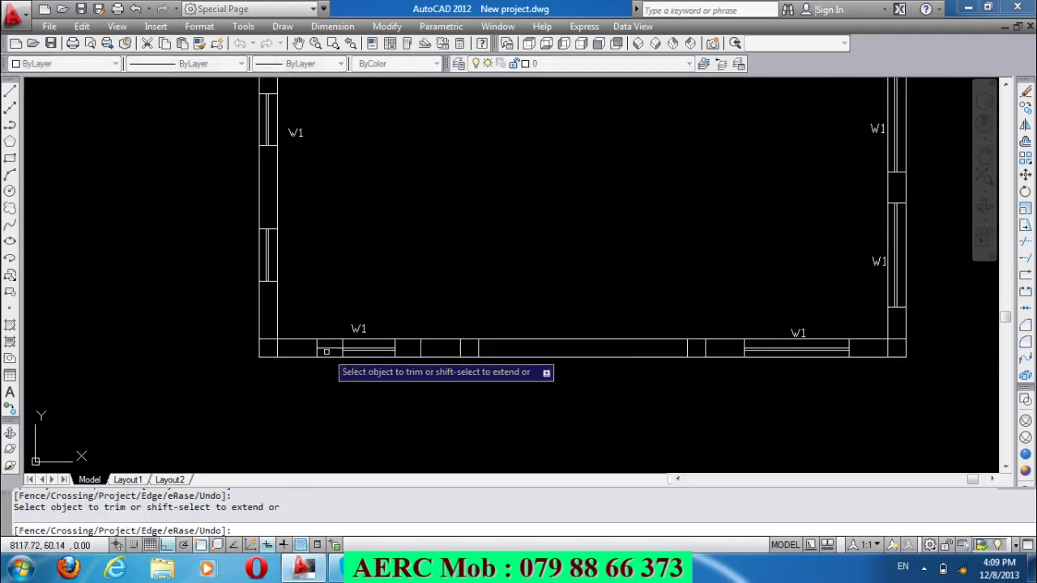
key(Return)
Delete the two leftover vertical lines beside the left W1 window.
click(328, 353)
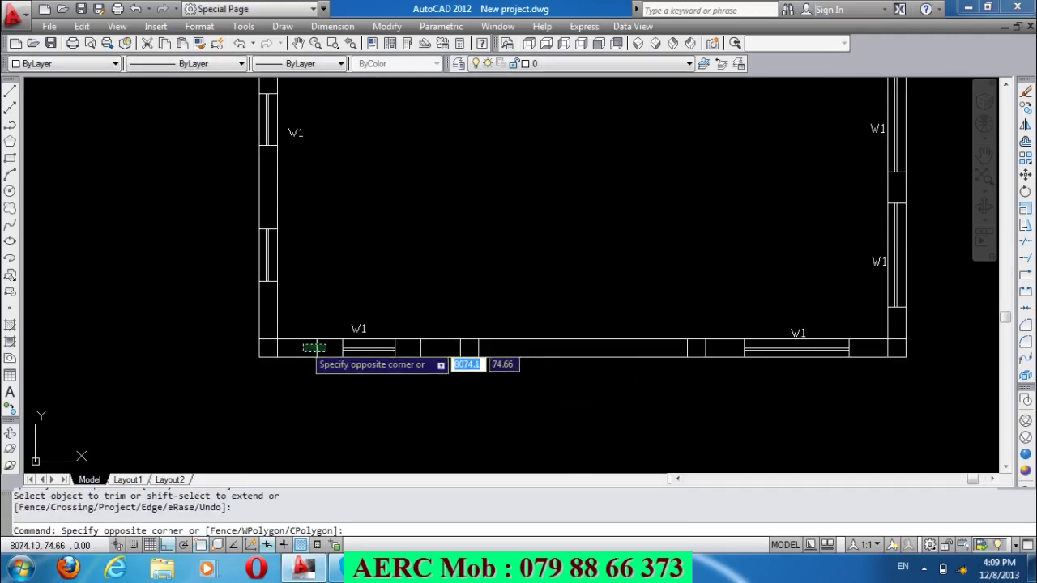
click(305, 343)
click(431, 355)
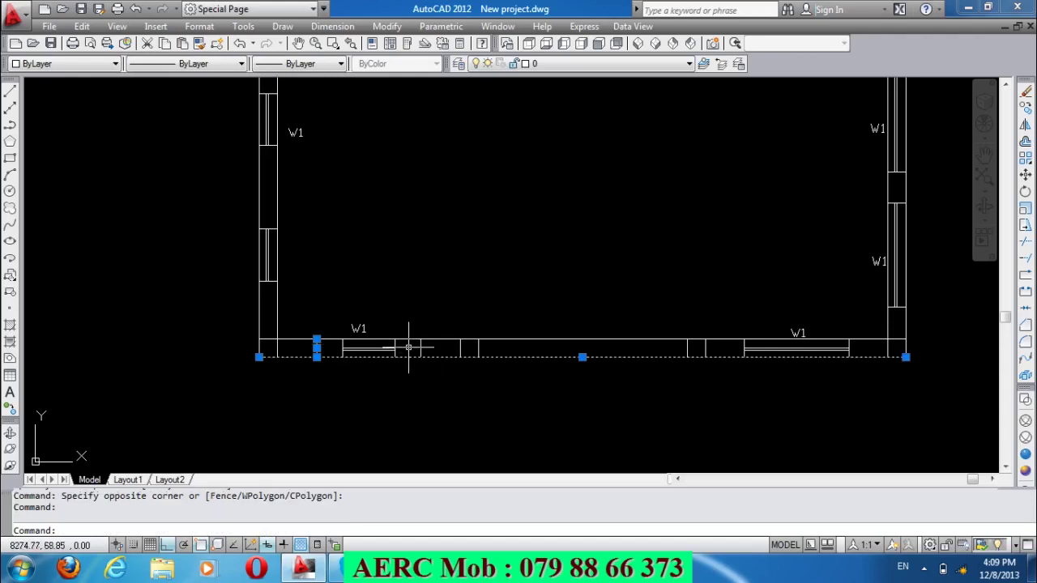
key(Escape)
click(335, 351)
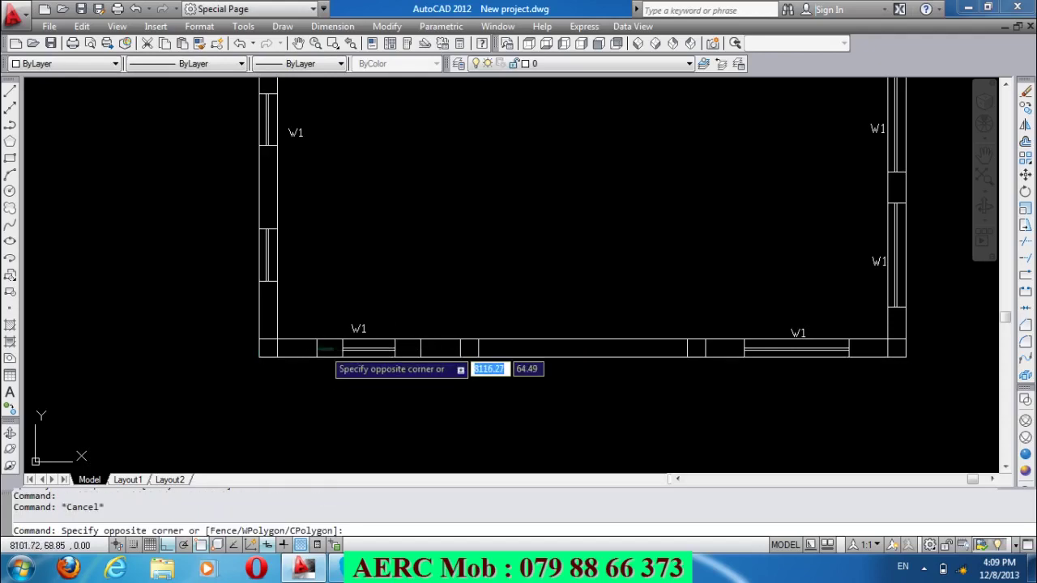
click(308, 344)
click(435, 351)
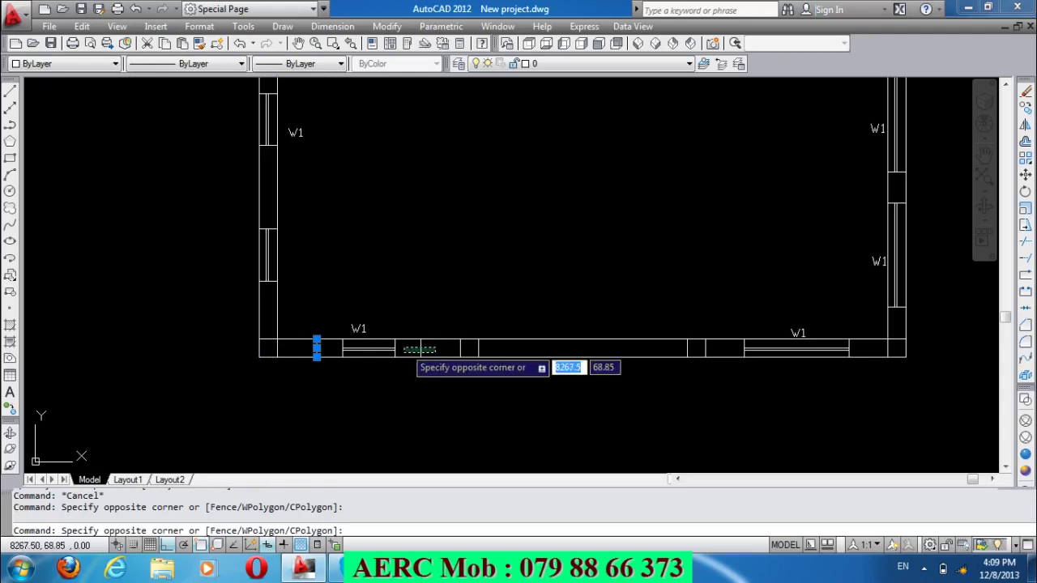
click(400, 347)
key(Delete)
scroll(397, 375, down, 2)
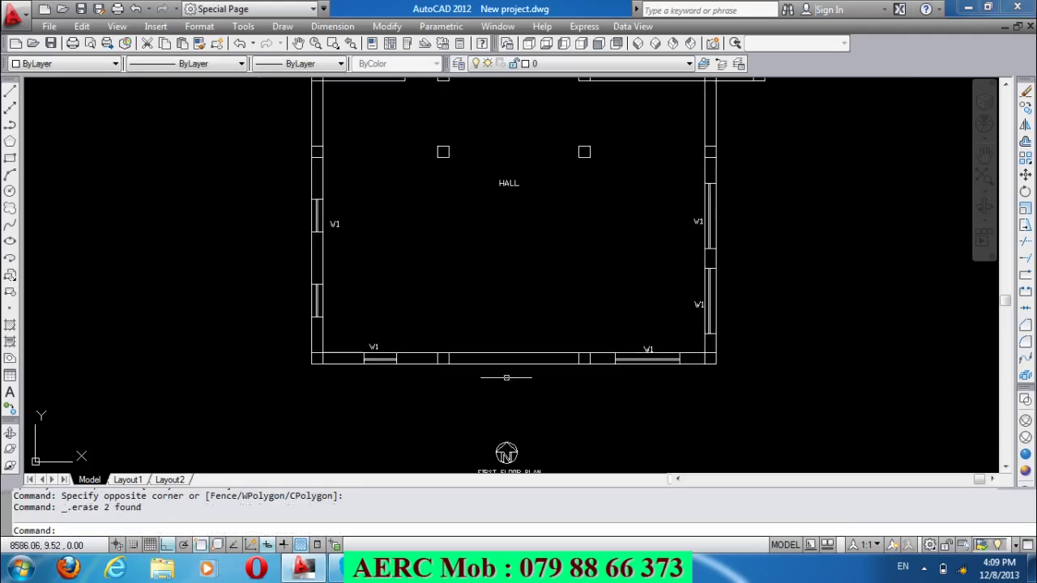
scroll(687, 375, up, 4)
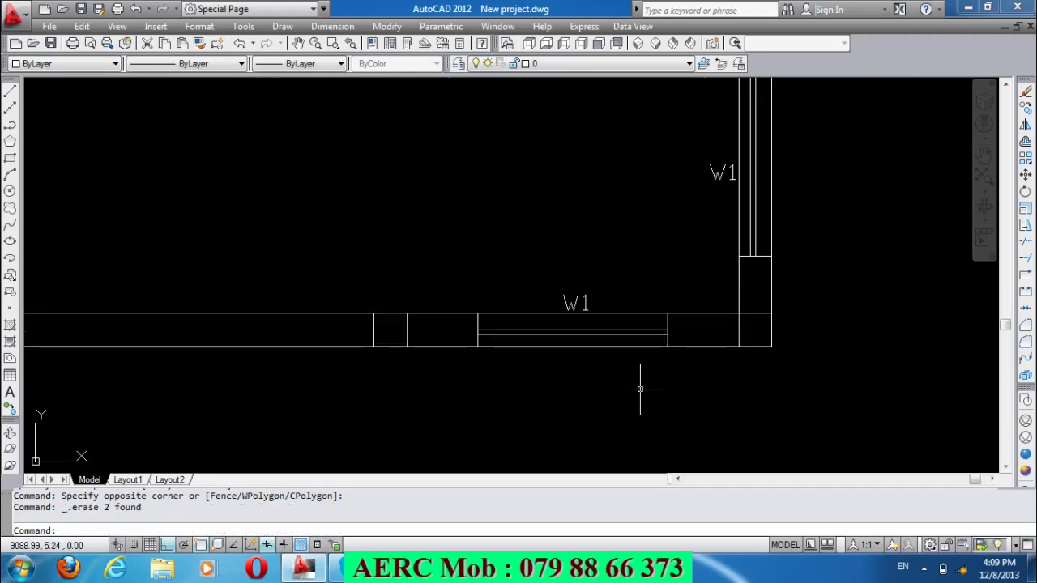
Offset both jamb lines of the bottom W1 window 50 units inward.
text(o)
key(Return)
key(Return)
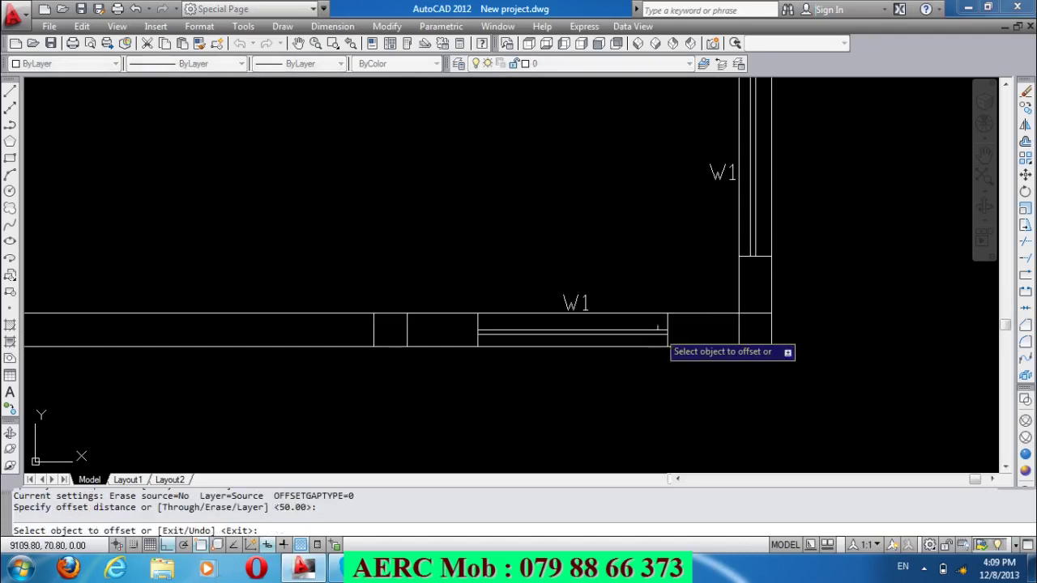
click(666, 323)
click(471, 321)
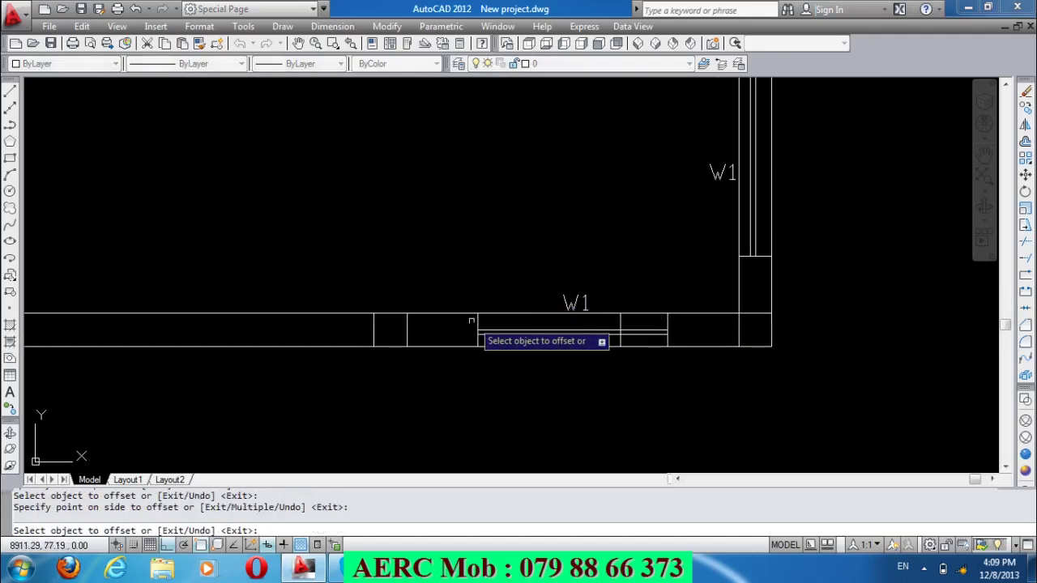
click(478, 321)
click(498, 336)
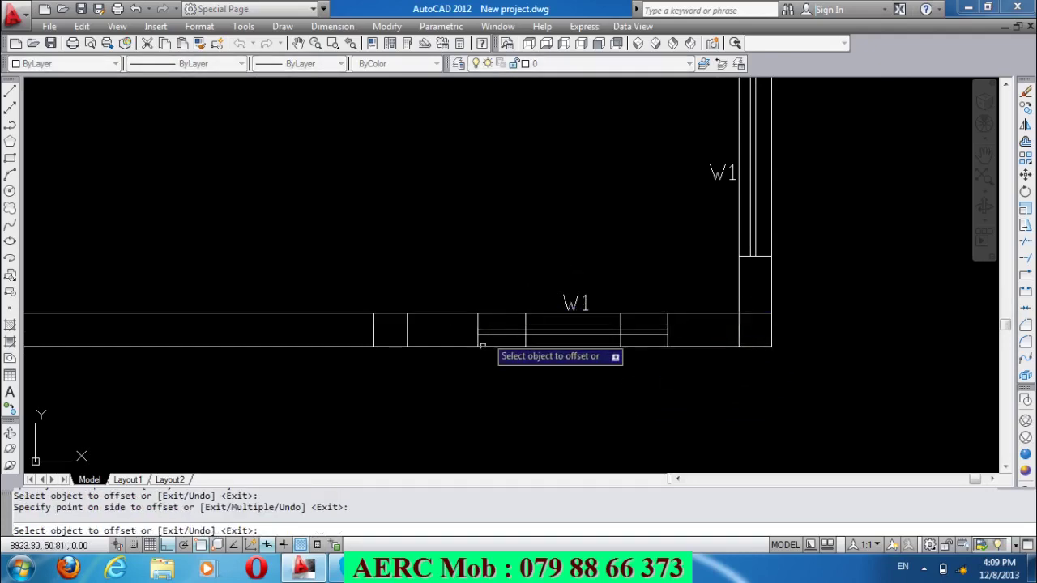
scroll(491, 346, down, 1)
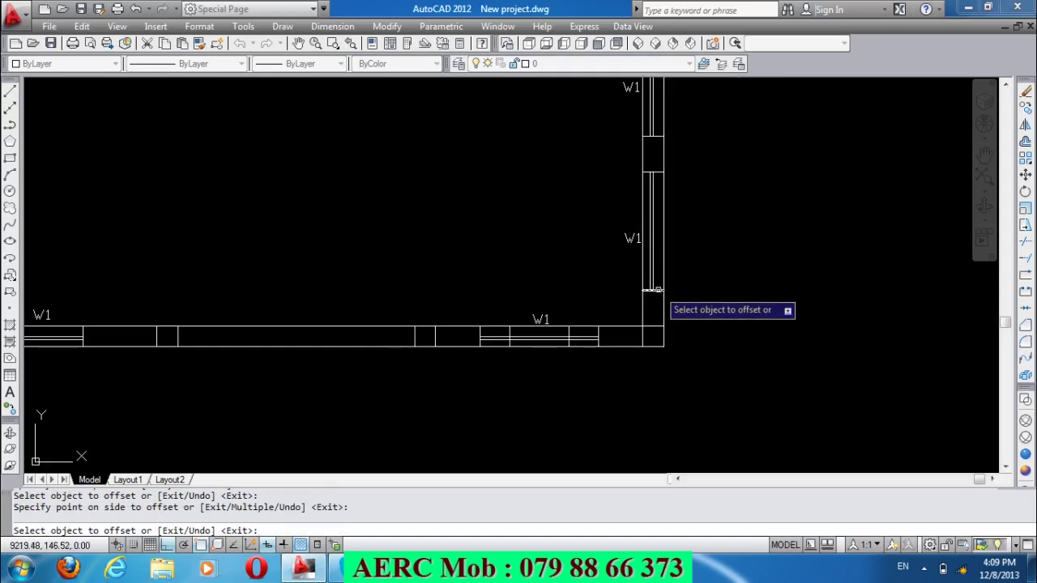
Offset the jamb lines of the two right-wall W1 windows 50 units inward.
click(658, 289)
click(668, 253)
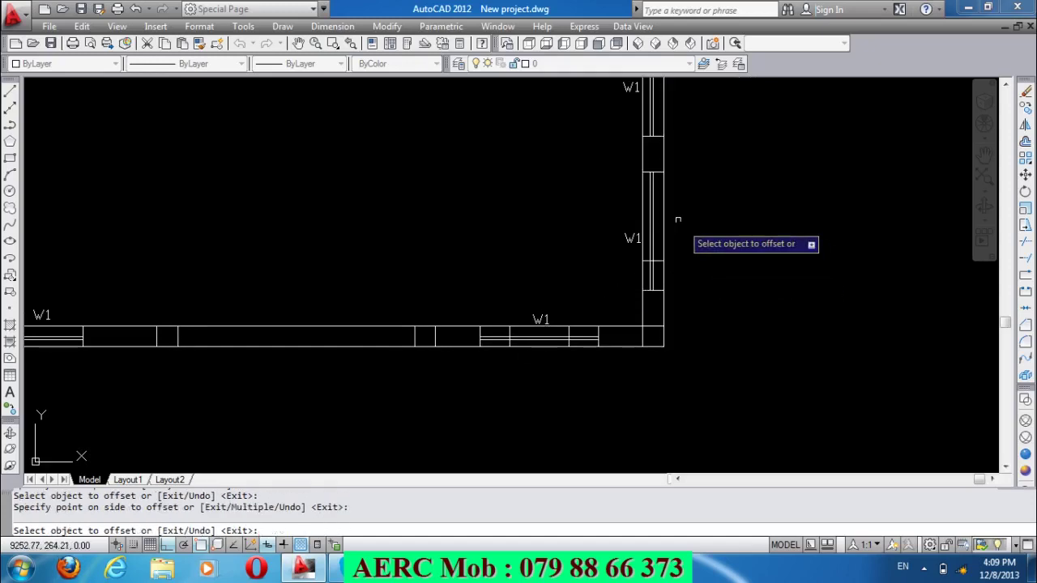
click(658, 175)
click(683, 239)
scroll(711, 396, down, 3)
scroll(710, 273, up, 1)
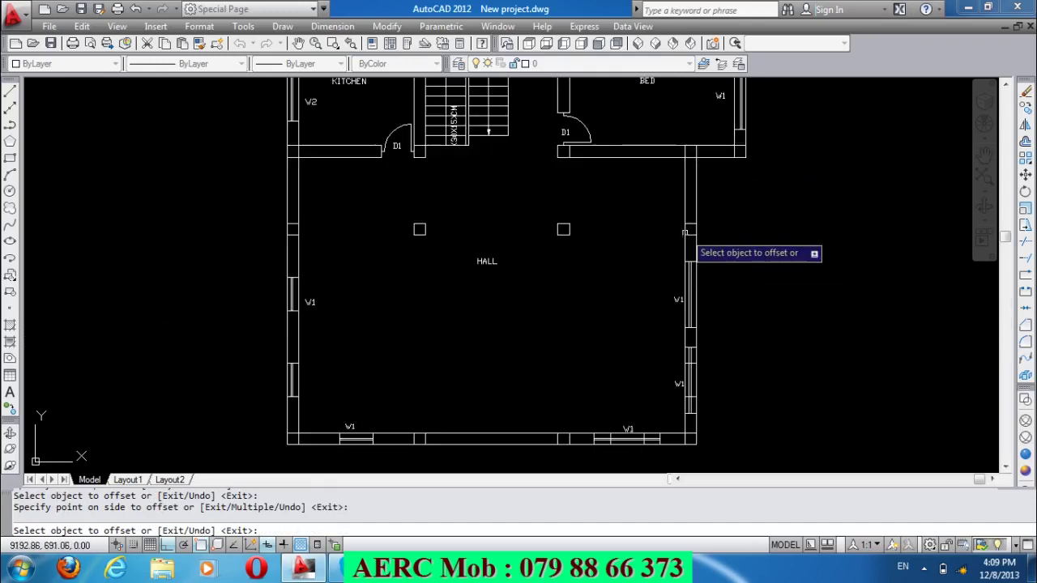
scroll(696, 339, up, 3)
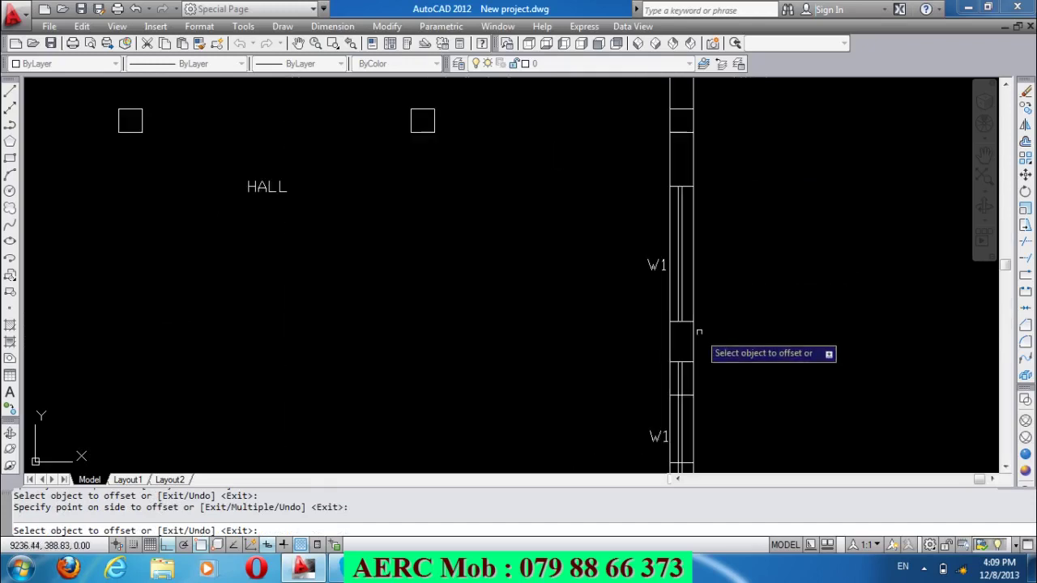
click(683, 188)
click(728, 277)
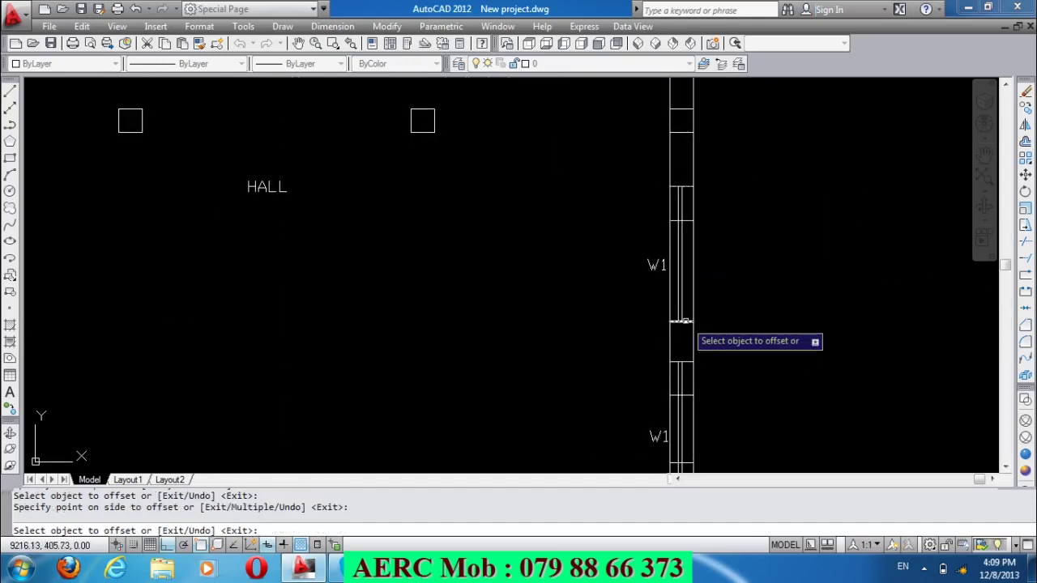
click(683, 321)
click(706, 290)
key(Return)
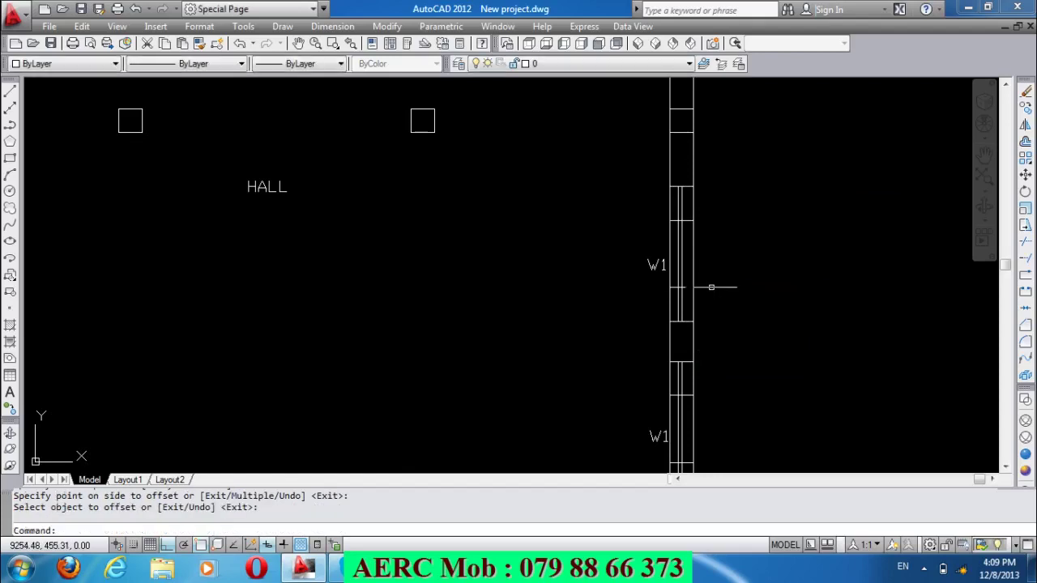
text(TR)
Trim the wall lines inside the new W1 openings using four crossing selections.
key(Return)
key(Return)
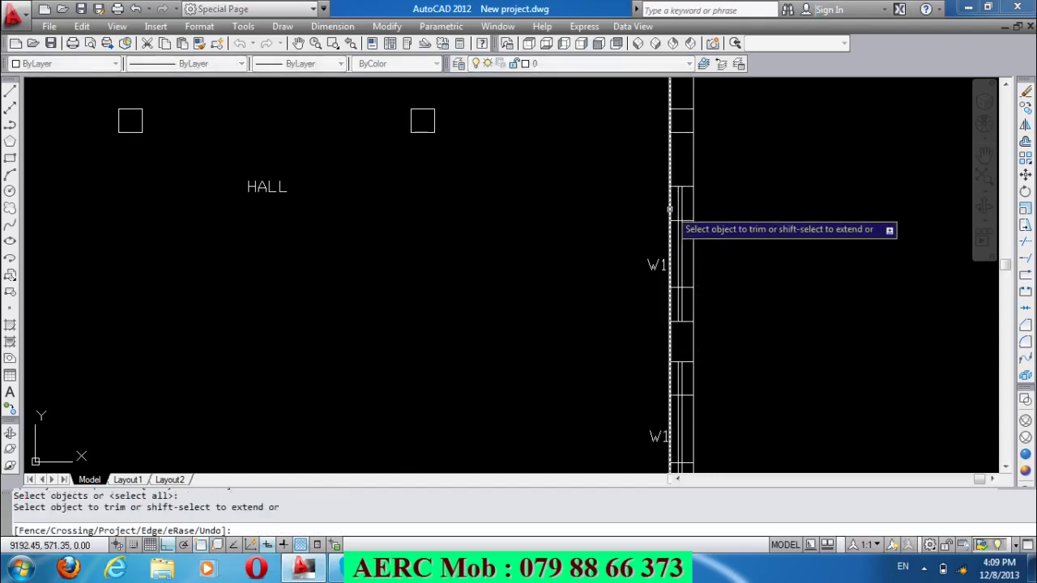
click(686, 207)
click(674, 217)
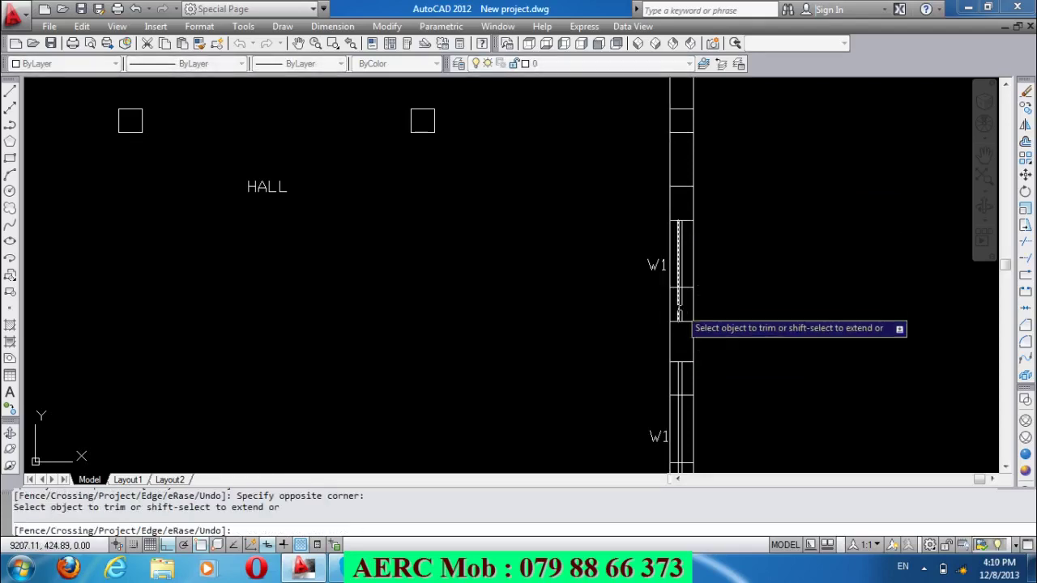
click(687, 297)
click(676, 312)
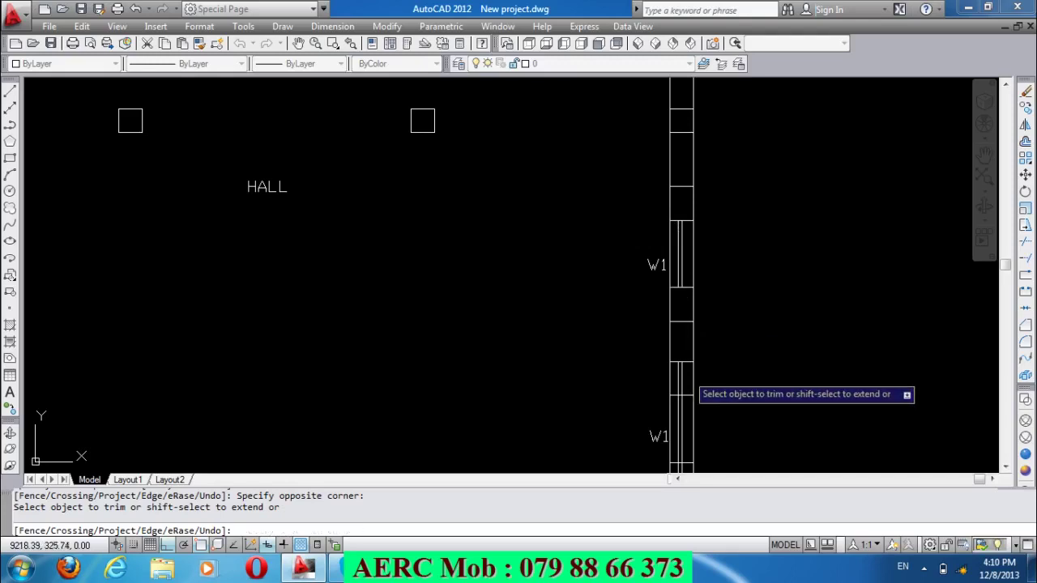
click(686, 376)
click(680, 356)
scroll(681, 356, down, 3)
scroll(680, 436, up, 2)
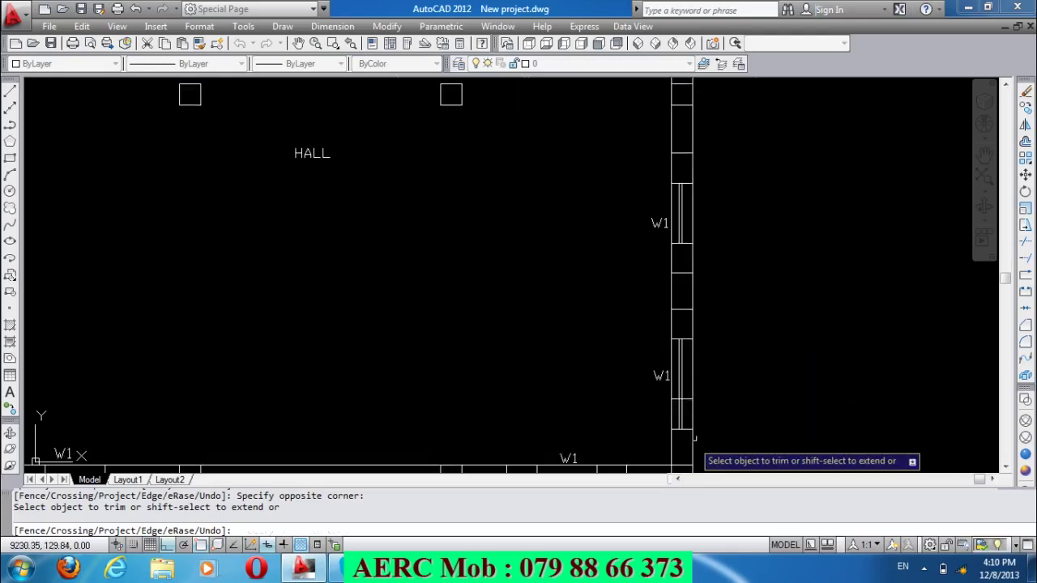
scroll(677, 400, up, 2)
click(678, 407)
click(672, 395)
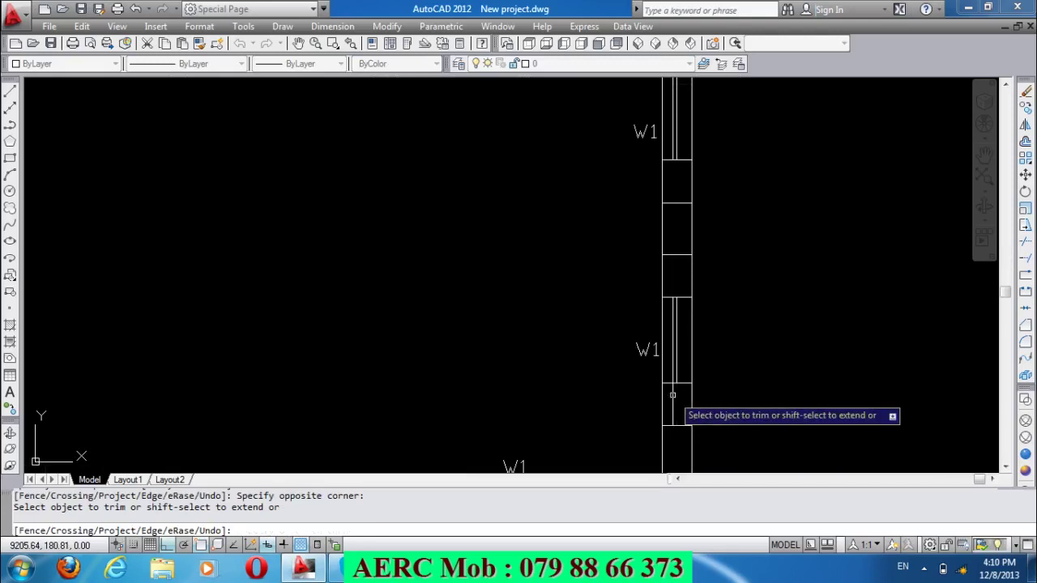
key(Return)
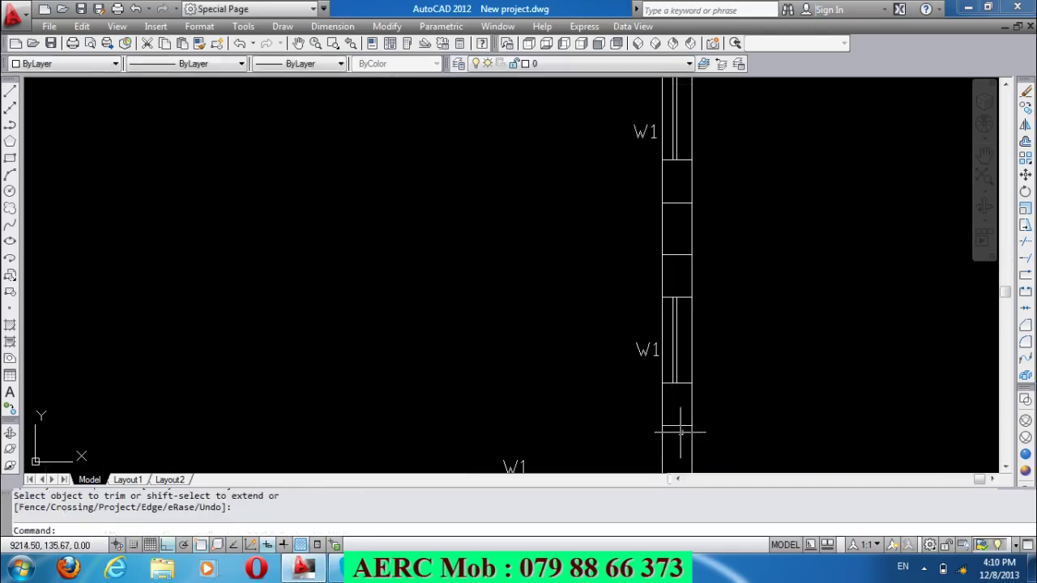
Erase the four leftover short wall lines at the old window edges.
click(682, 431)
click(671, 409)
click(675, 283)
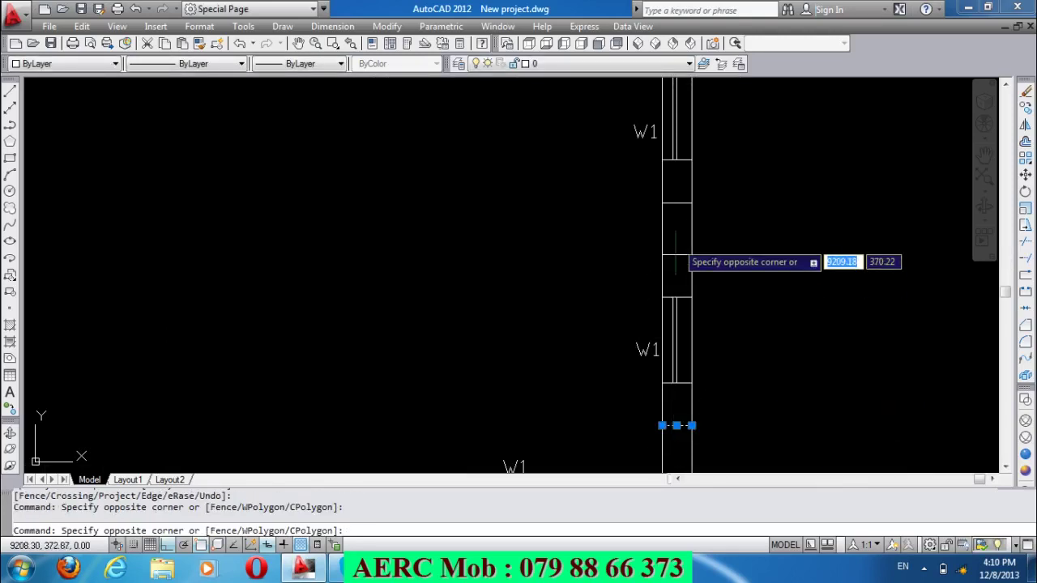
click(662, 189)
scroll(676, 344, down, 2)
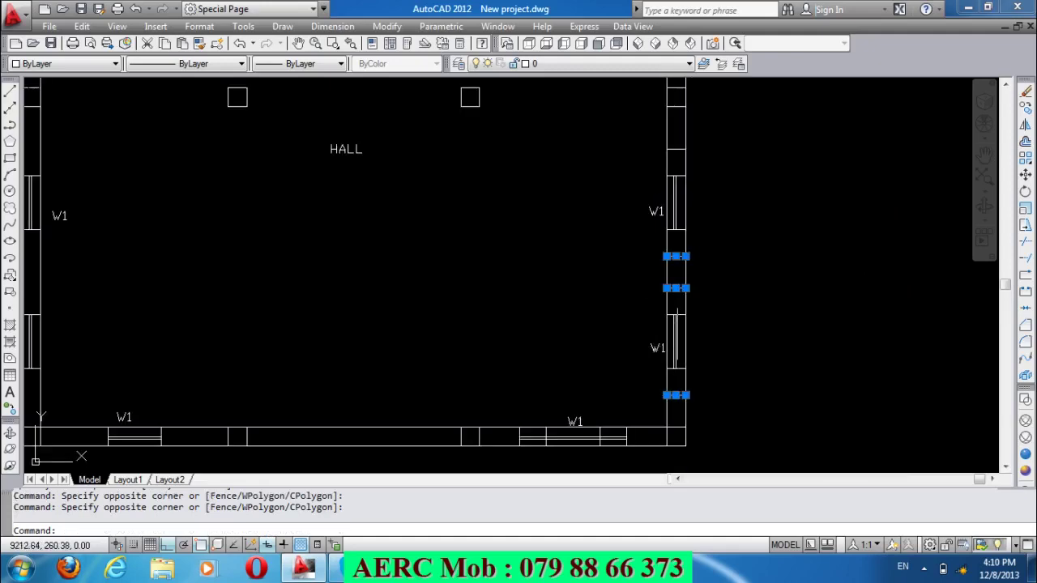
click(683, 161)
click(673, 138)
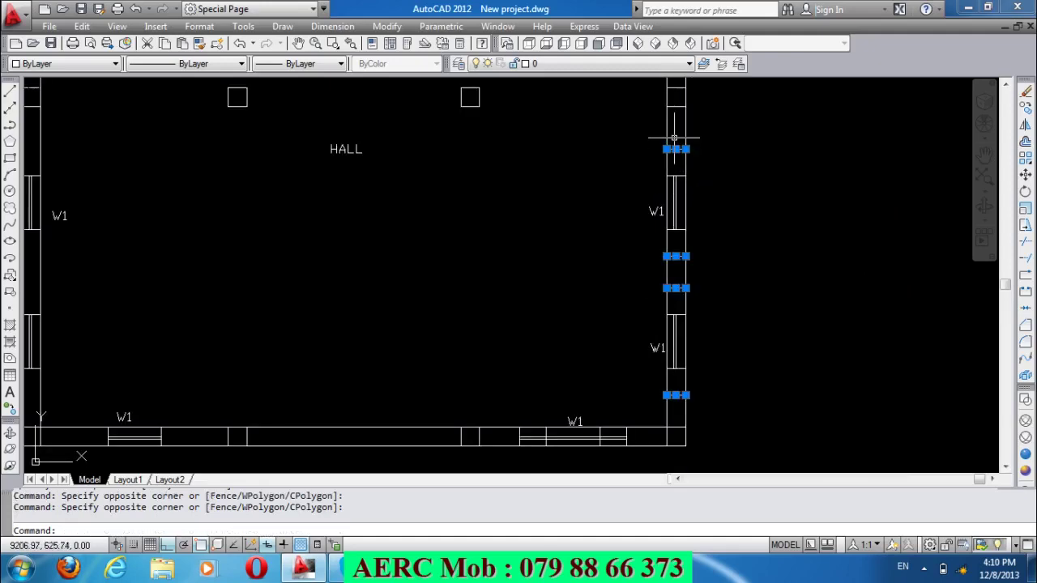
key(Delete)
scroll(749, 310, down, 3)
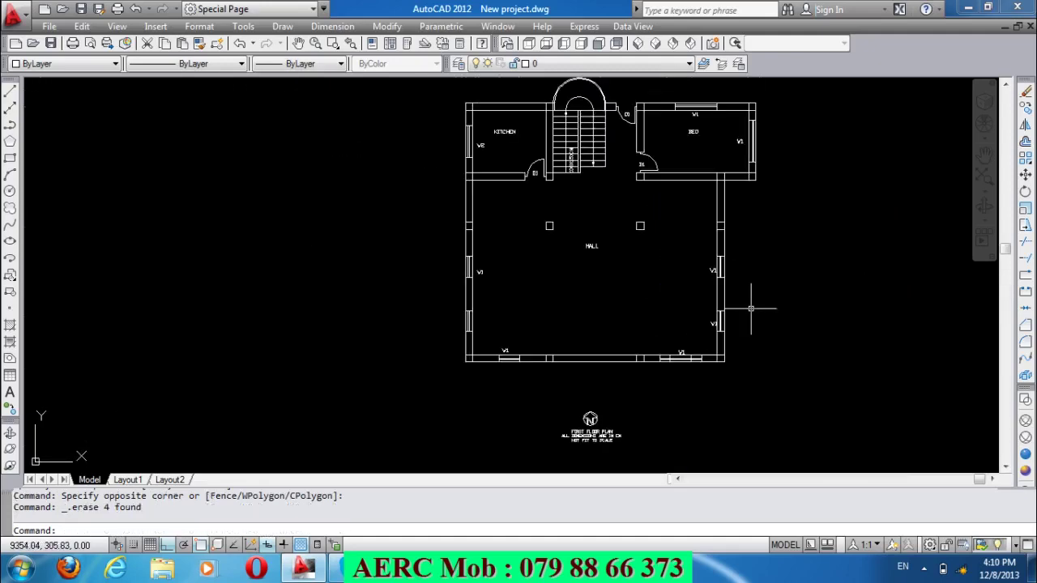
scroll(745, 297, up, 2)
scroll(722, 347, up, 2)
scroll(694, 385, up, 1)
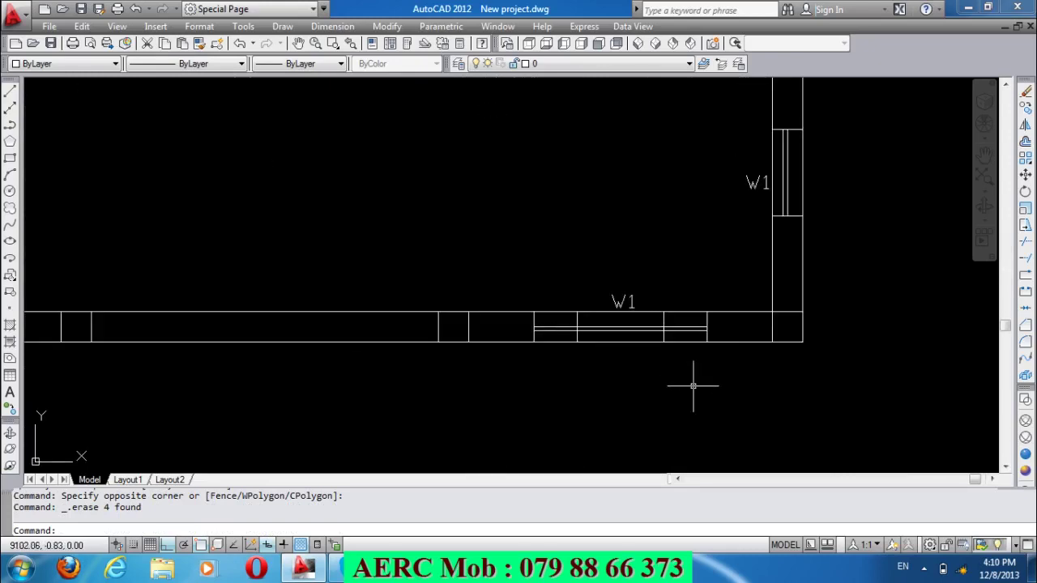
text(TR)
Trim the wall lines on both sides of the bottom W1 window.
key(Return)
key(Return)
click(697, 344)
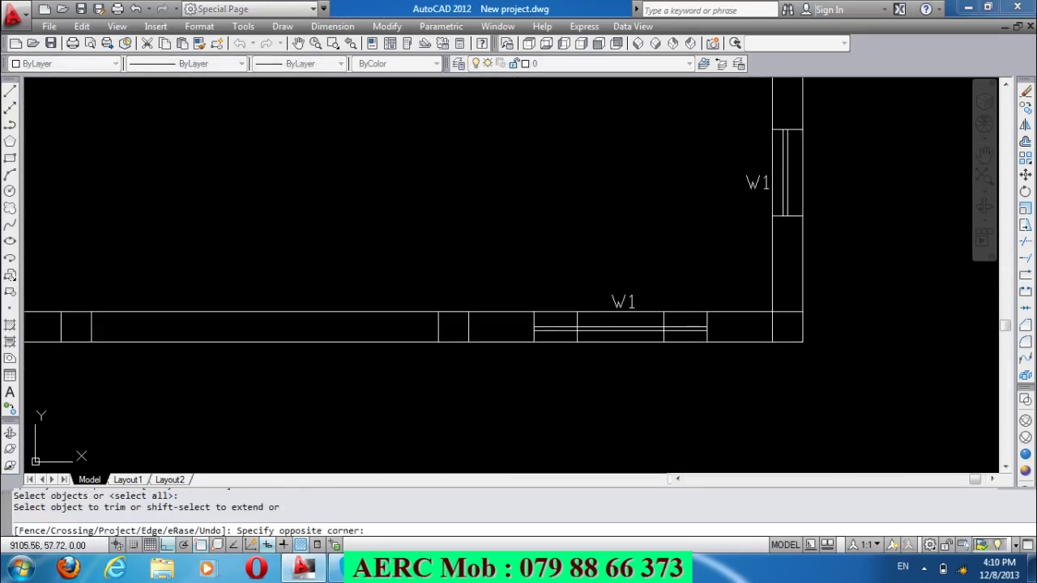
click(690, 330)
click(567, 337)
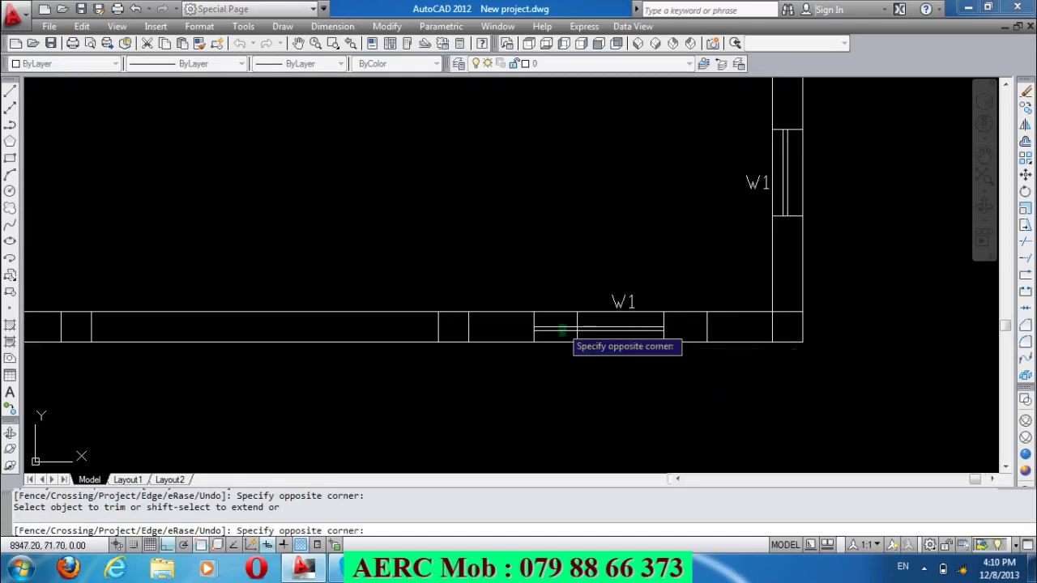
click(555, 322)
key(Return)
Erase the bottom window's old left and right jamb lines.
click(742, 332)
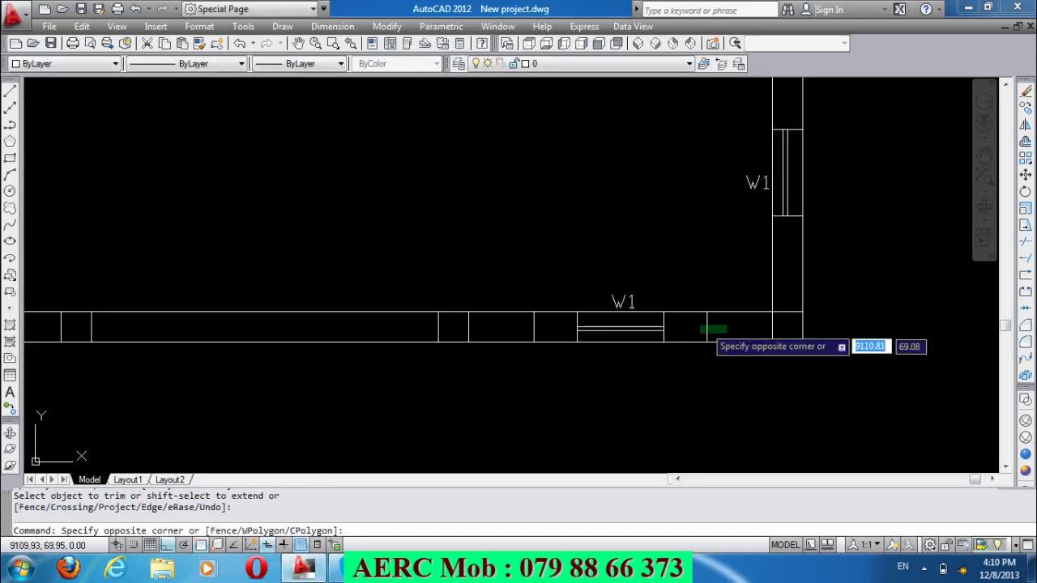
click(697, 328)
click(550, 322)
click(526, 328)
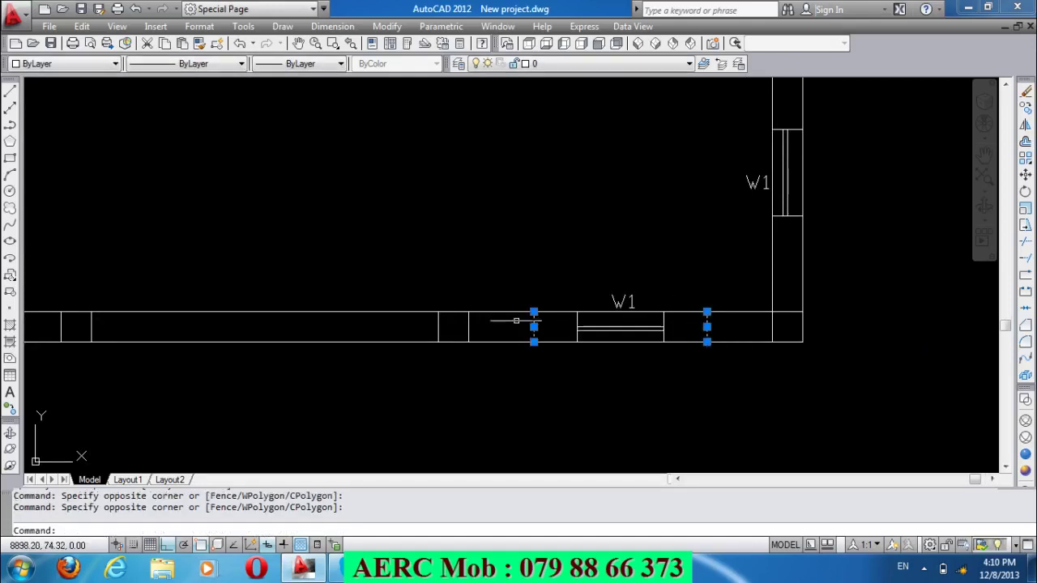
key(Delete)
scroll(599, 473, down, 6)
scroll(634, 298, up, 2)
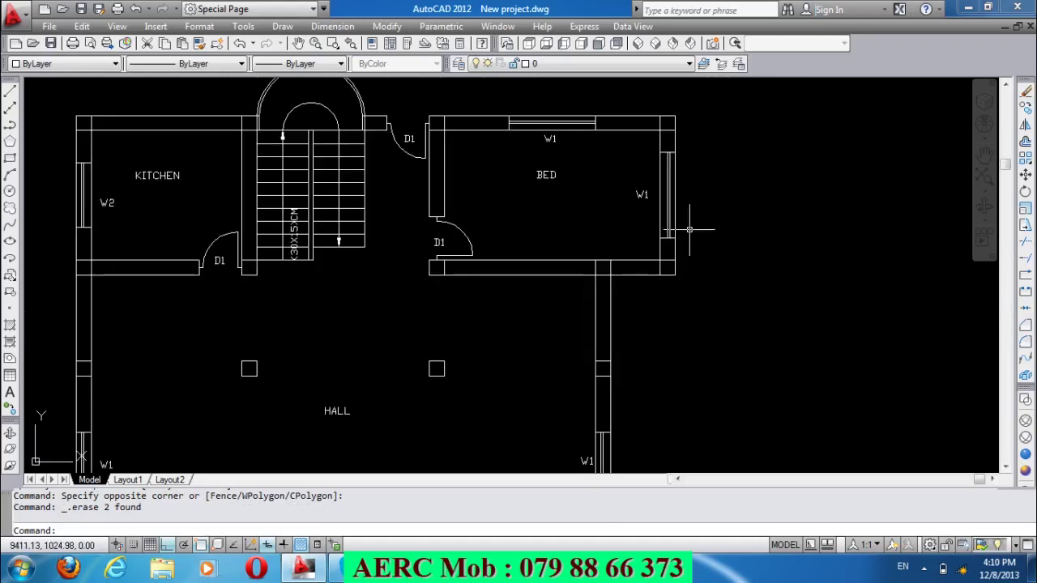
scroll(687, 225, up, 1)
scroll(672, 192, down, 1)
scroll(613, 173, down, 1)
scroll(613, 174, up, 3)
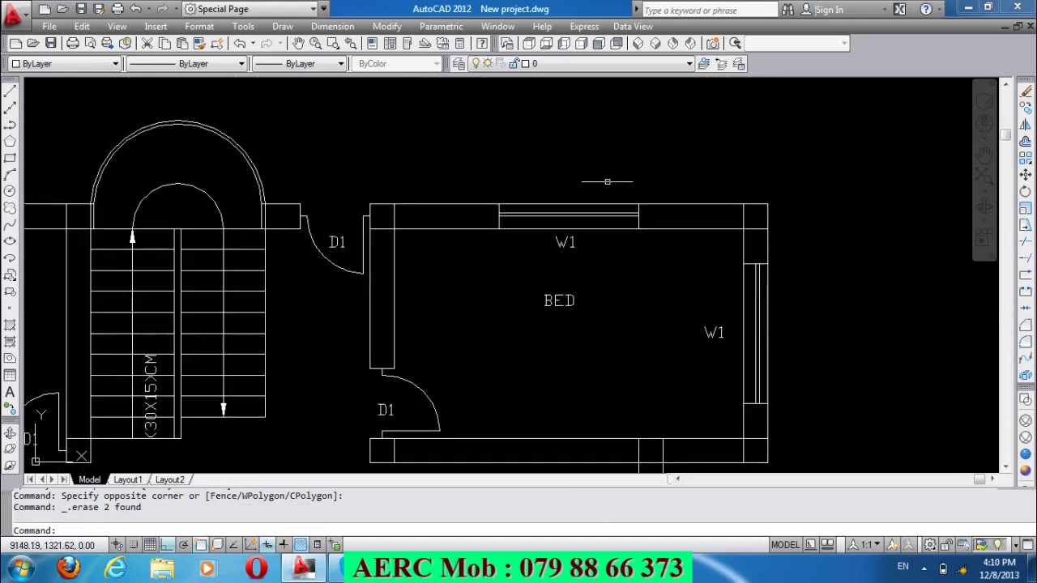
Offset new jamb and window lines into the bedroom's top and right W1 windows.
text(o)
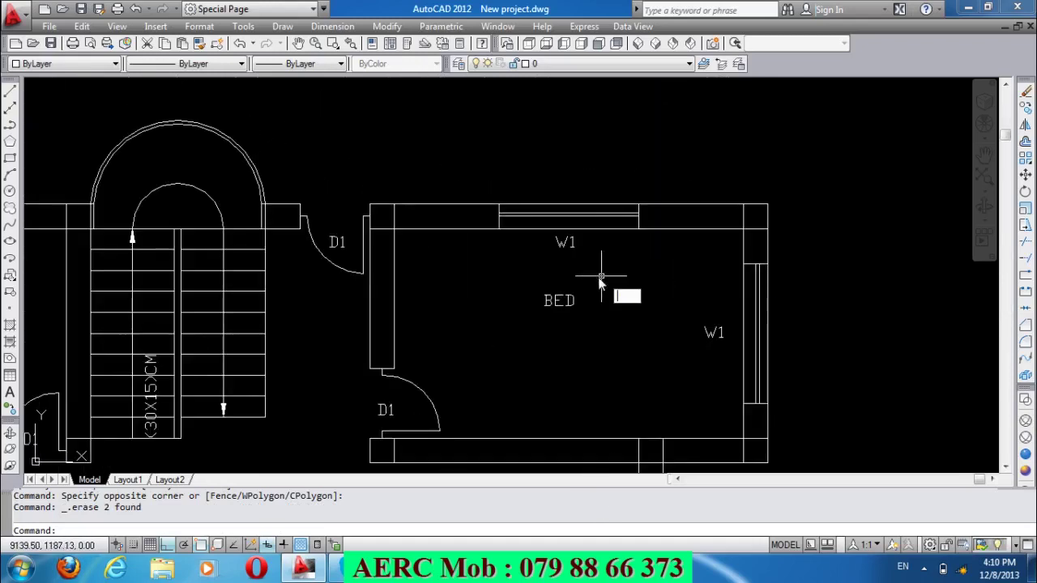
key(Return)
key(Return)
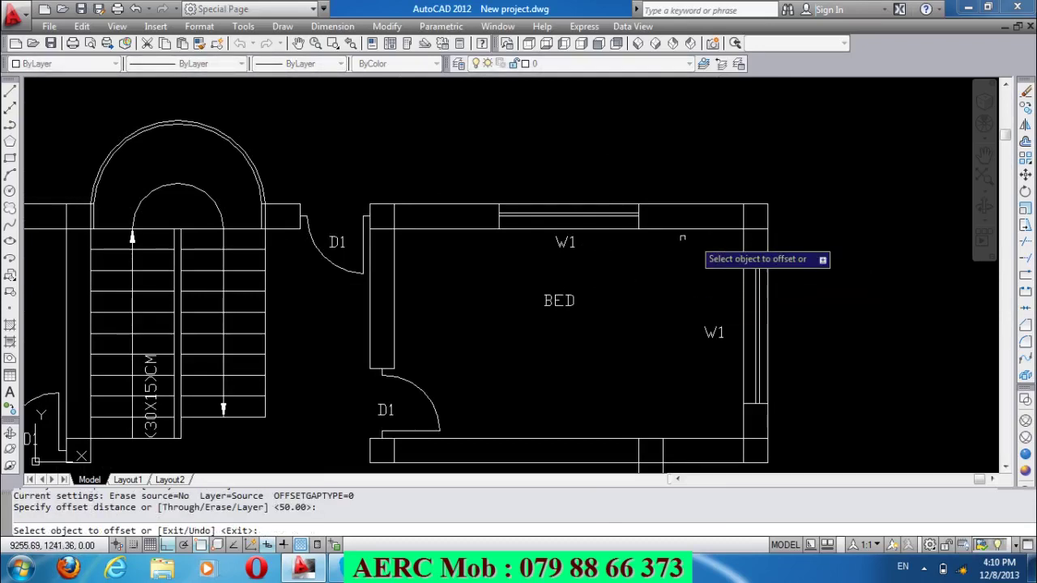
click(638, 217)
click(615, 269)
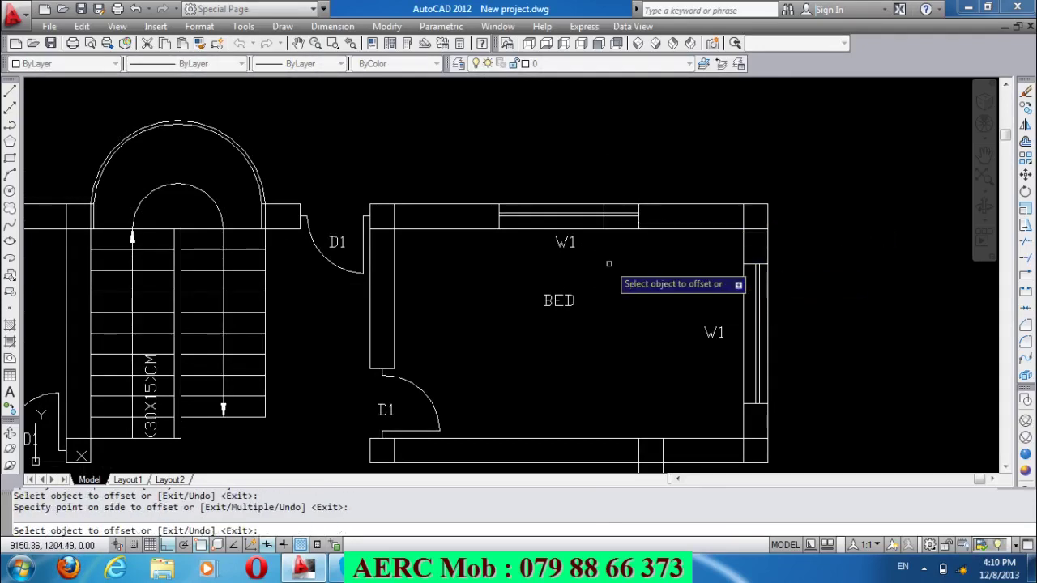
click(497, 218)
click(571, 170)
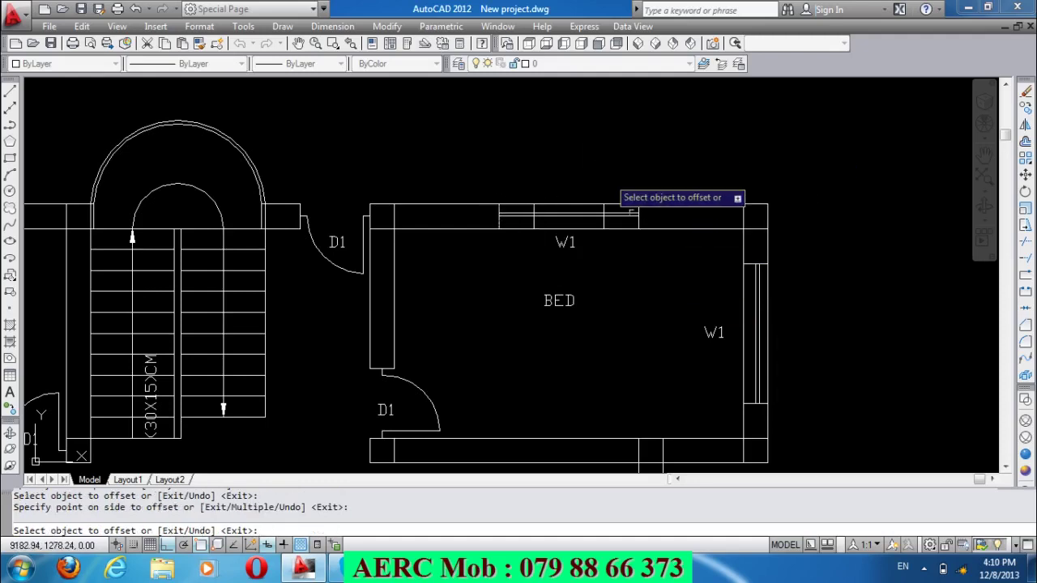
click(752, 264)
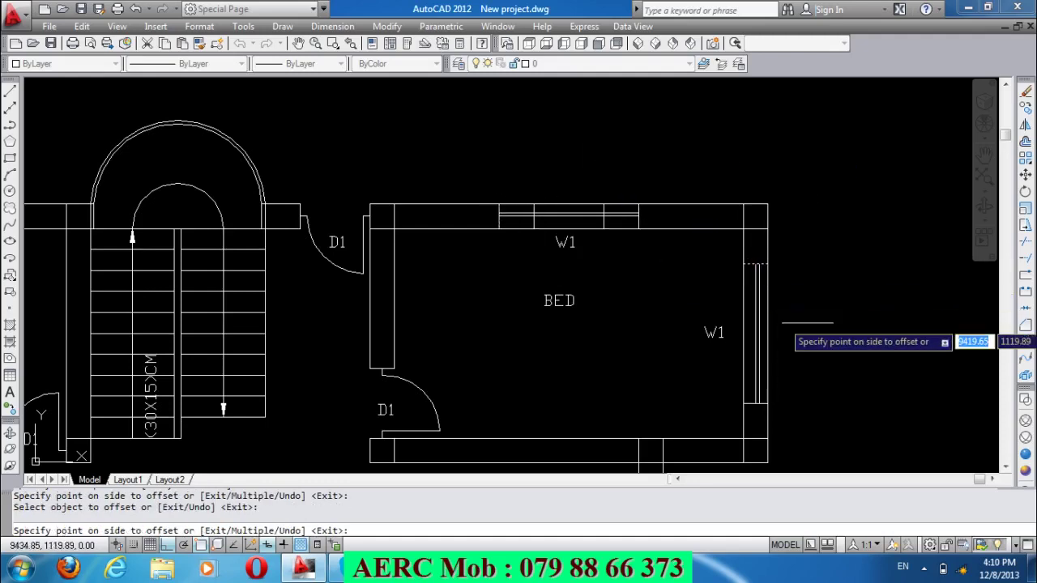
click(789, 348)
click(752, 404)
click(816, 335)
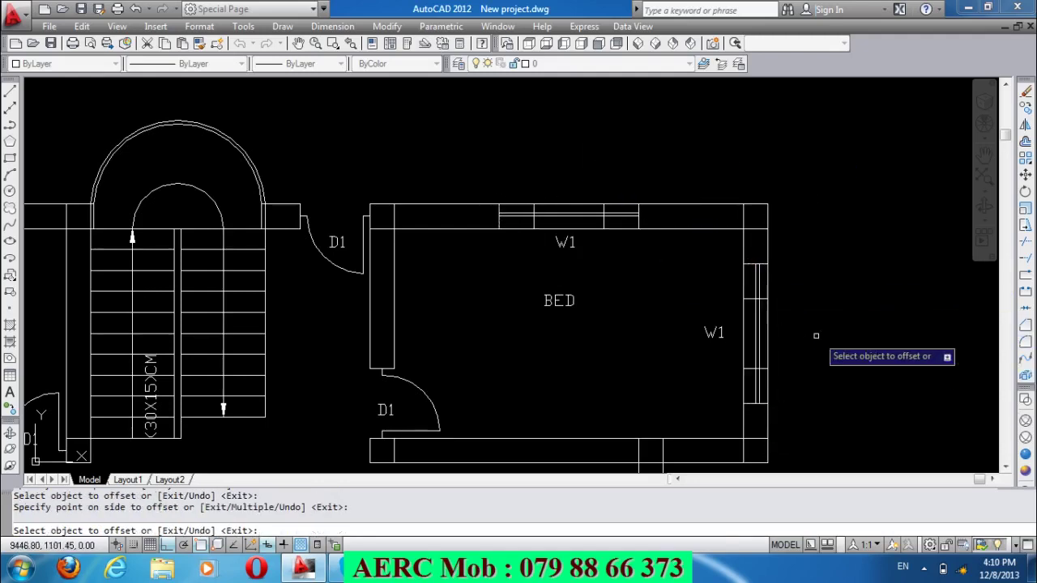
key(Return)
text(TR)
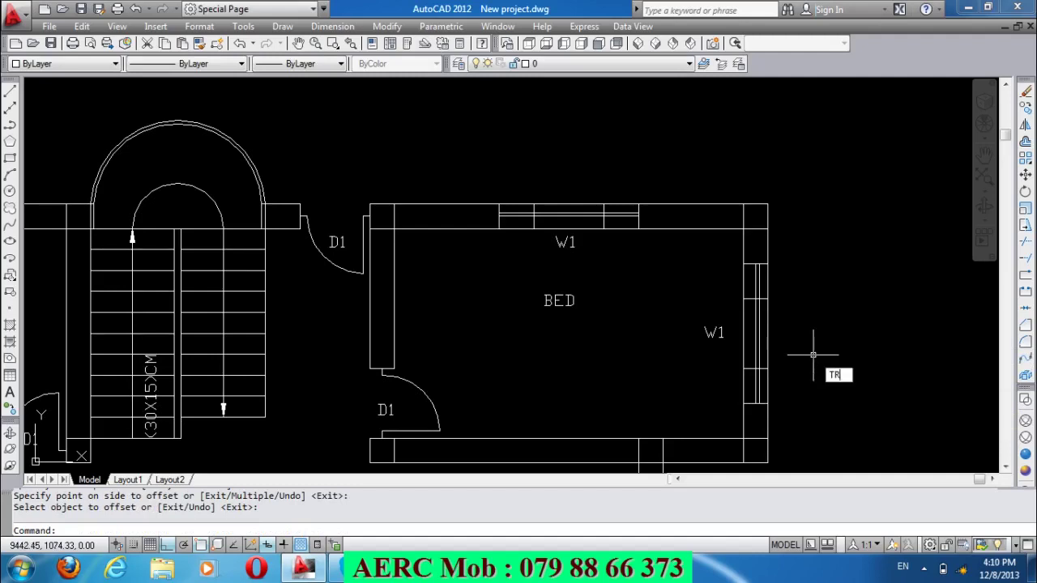
Trim the inner lines of the right and top W1 windows back to the new openings.
key(Return)
key(Return)
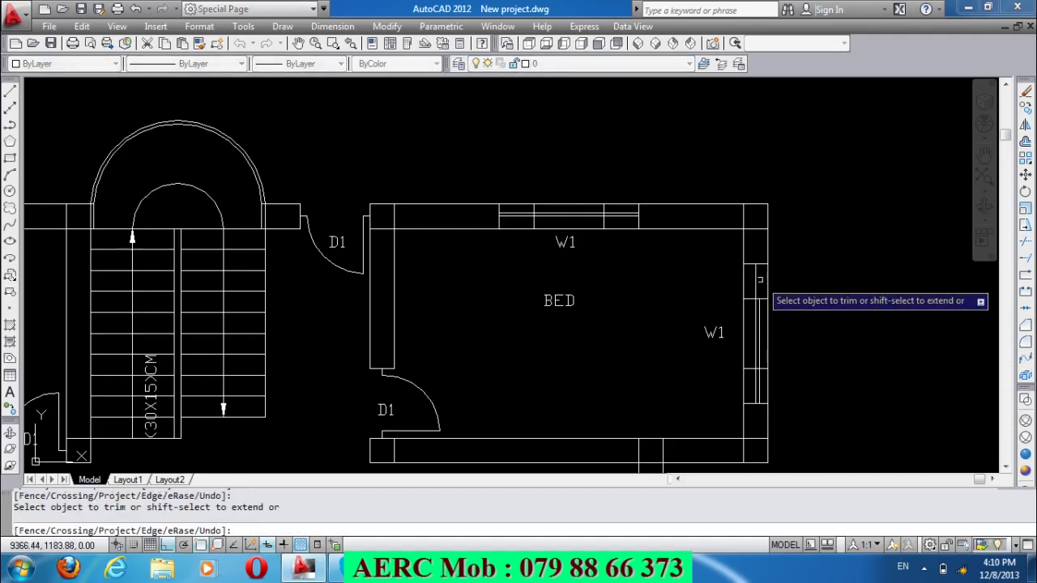
click(760, 280)
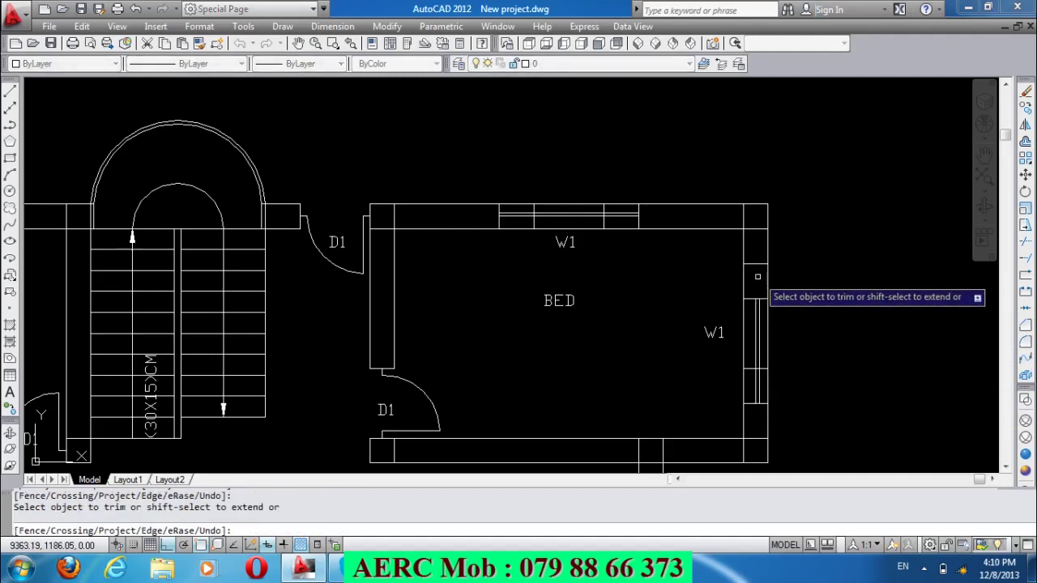
click(759, 384)
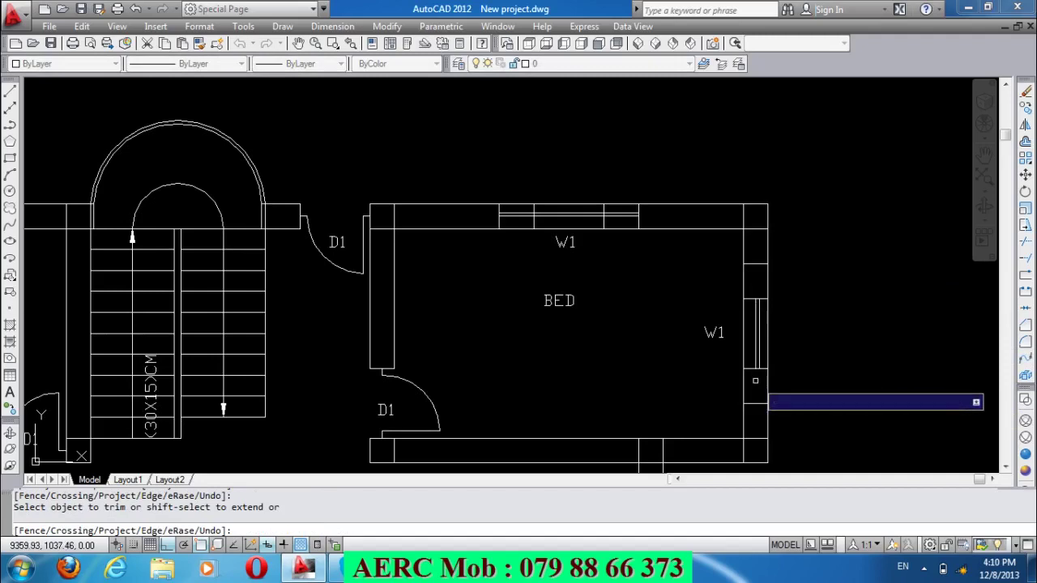
click(575, 217)
click(624, 217)
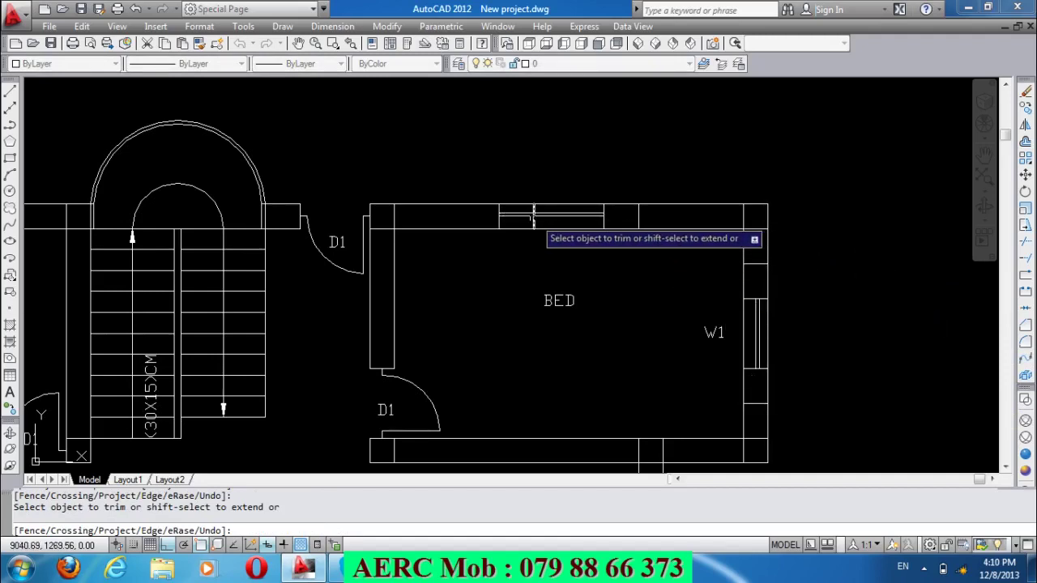
click(526, 215)
key(Escape)
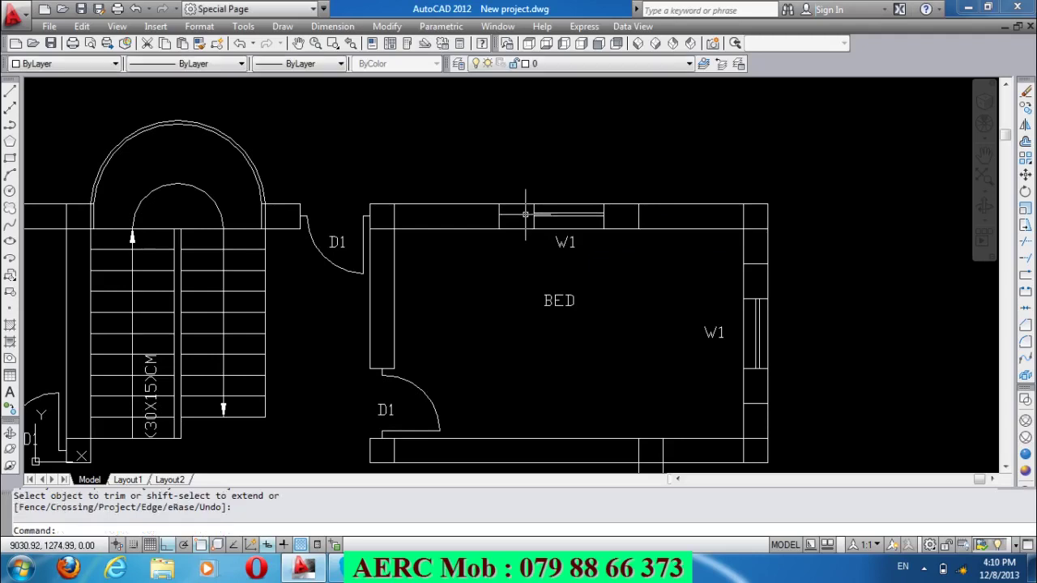
Erase the four leftover jamb and short wall lines beside both windows.
click(492, 198)
click(636, 232)
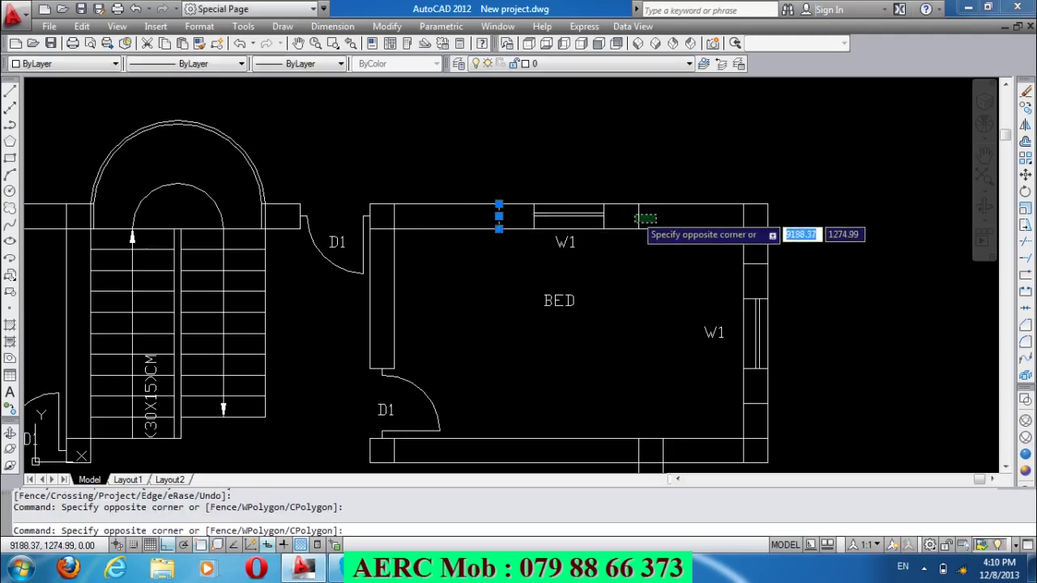
click(635, 223)
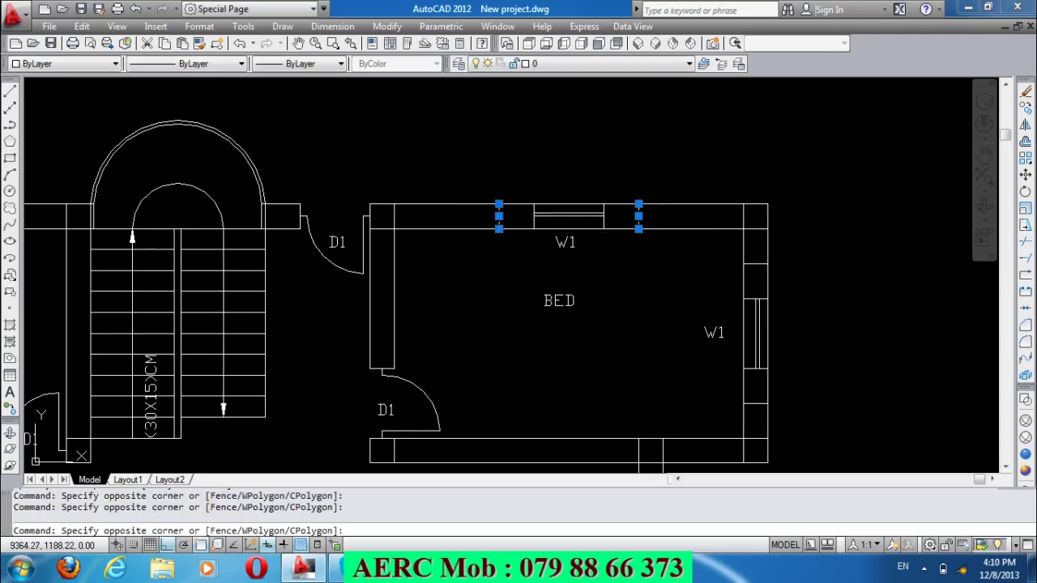
click(759, 271)
click(759, 417)
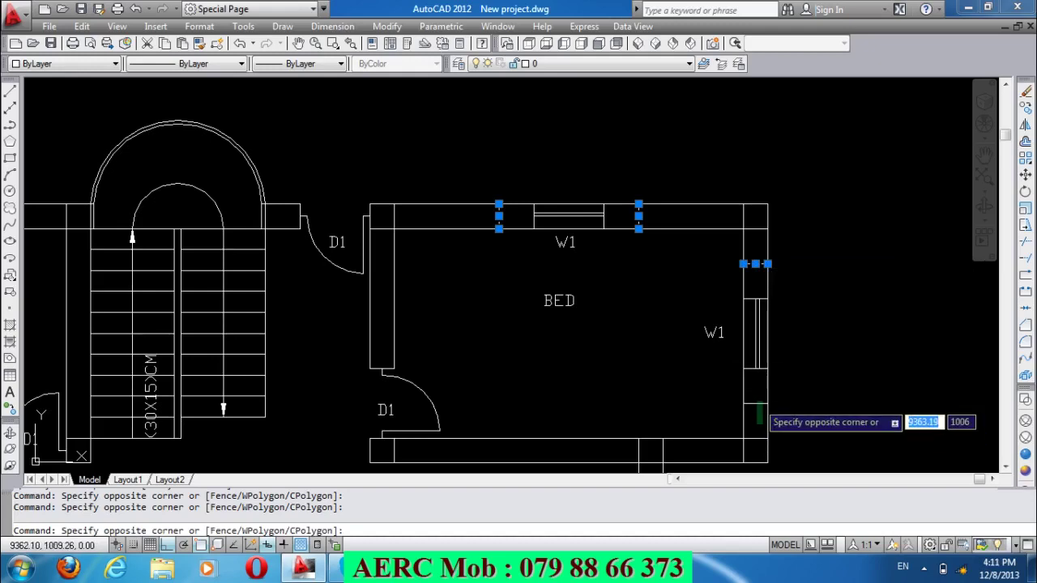
click(756, 393)
key(Delete)
Erase the D1 door beside the stairs along with its D1 label.
scroll(698, 268, down, 3)
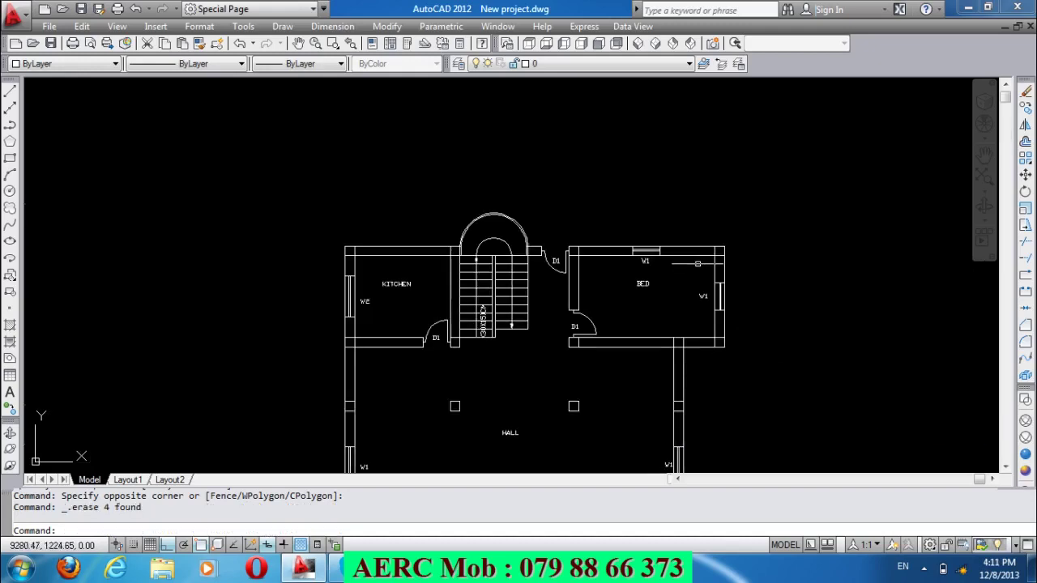
scroll(716, 232, down, 2)
scroll(625, 256, up, 1)
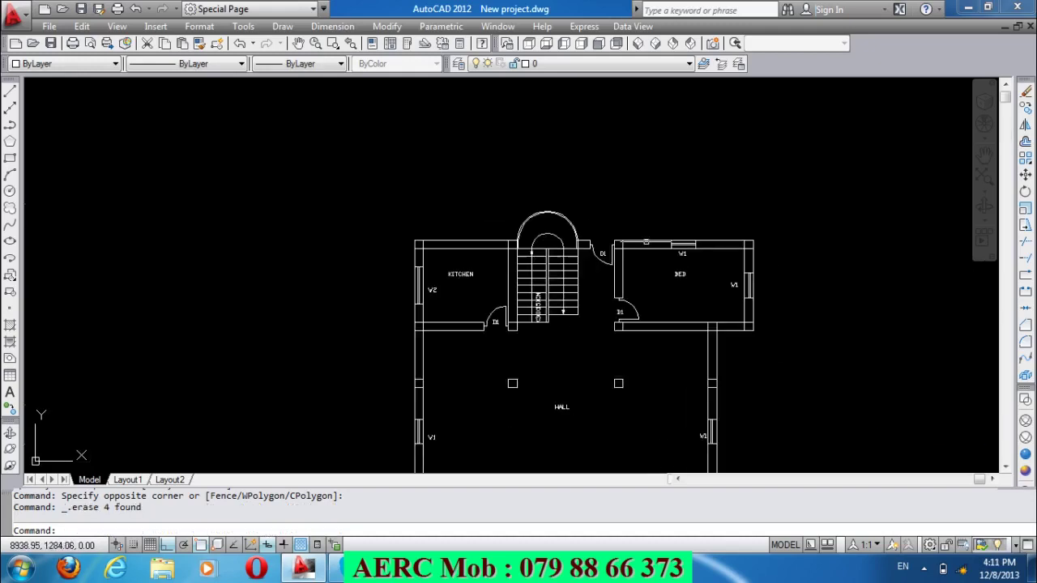
scroll(626, 256, up, 2)
scroll(626, 256, up, 2)
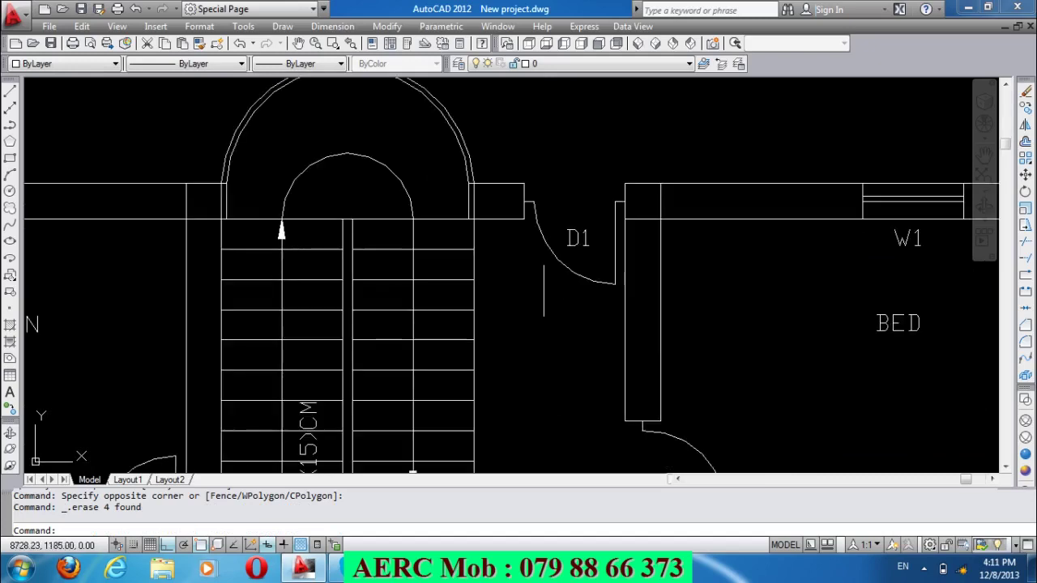
click(620, 212)
click(519, 219)
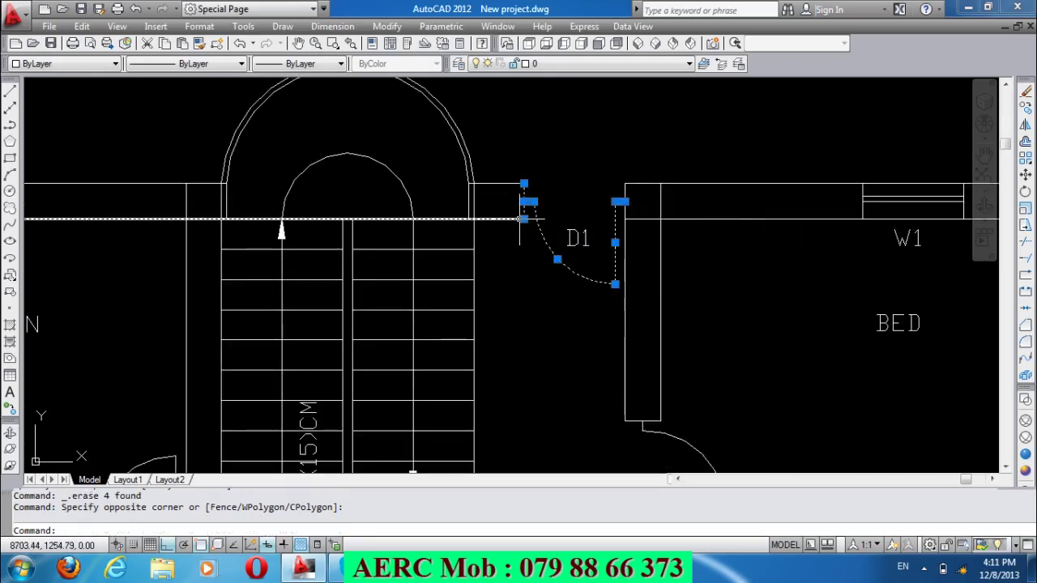
key(Delete)
click(569, 215)
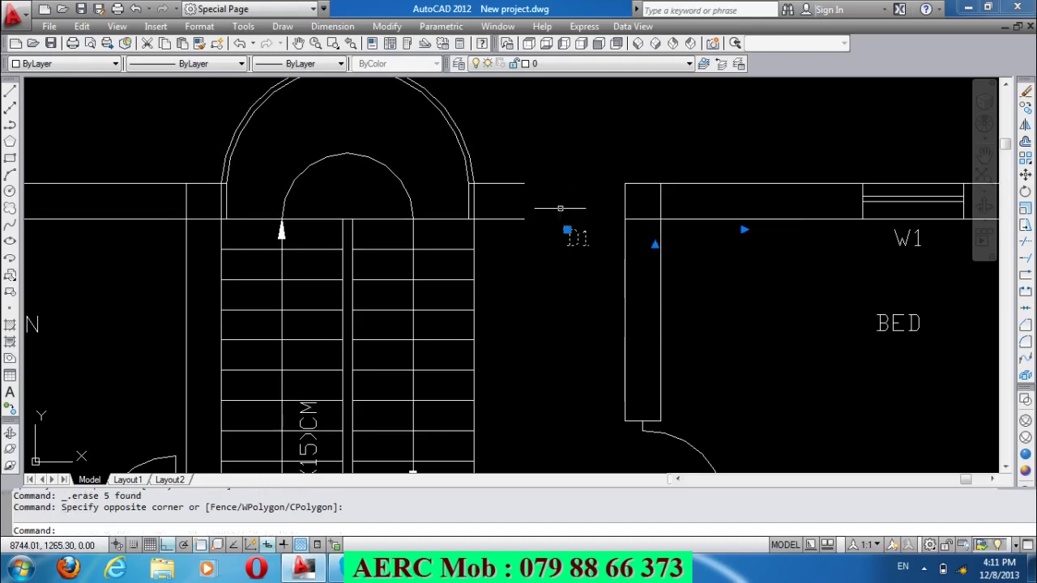
key(Delete)
Extend the stair-side wall line to the bedroom wall and join it with the left wall line.
scroll(538, 270, down, 2)
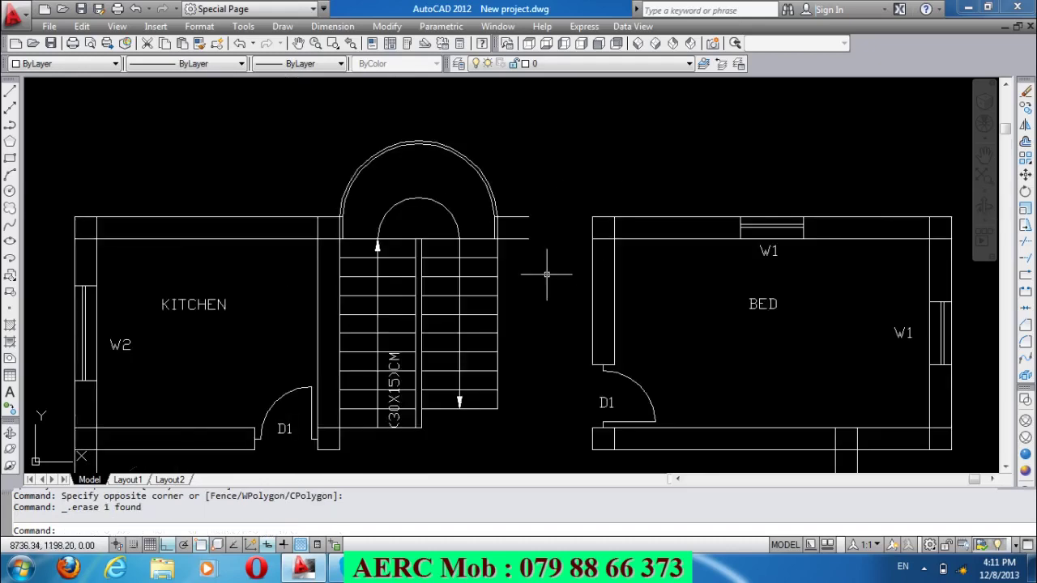
text(ex)
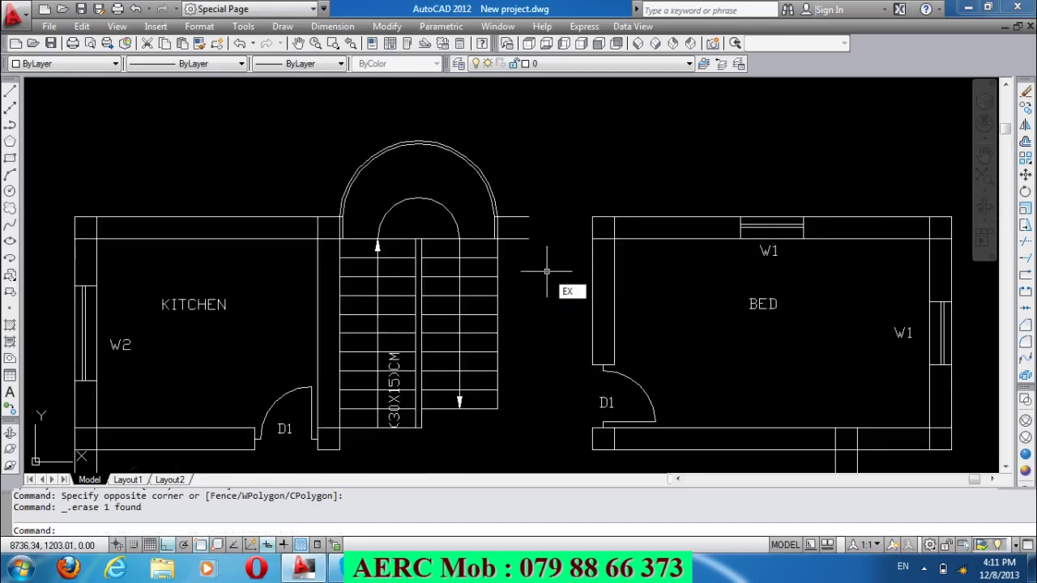
key(Return)
key(Return)
drag(539, 267, 516, 176)
key(Return)
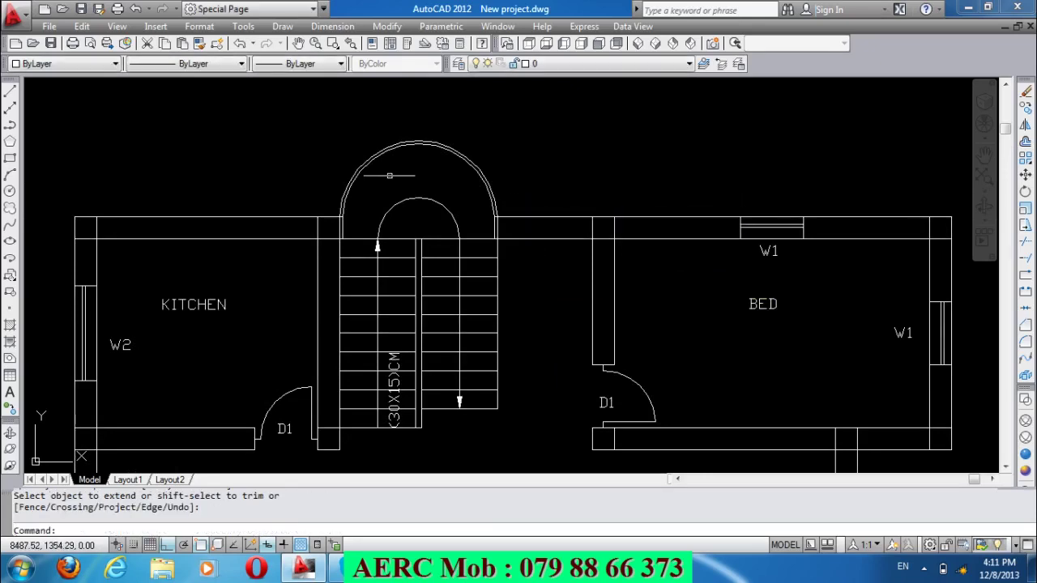
scroll(380, 166, up, 2)
scroll(364, 154, down, 1)
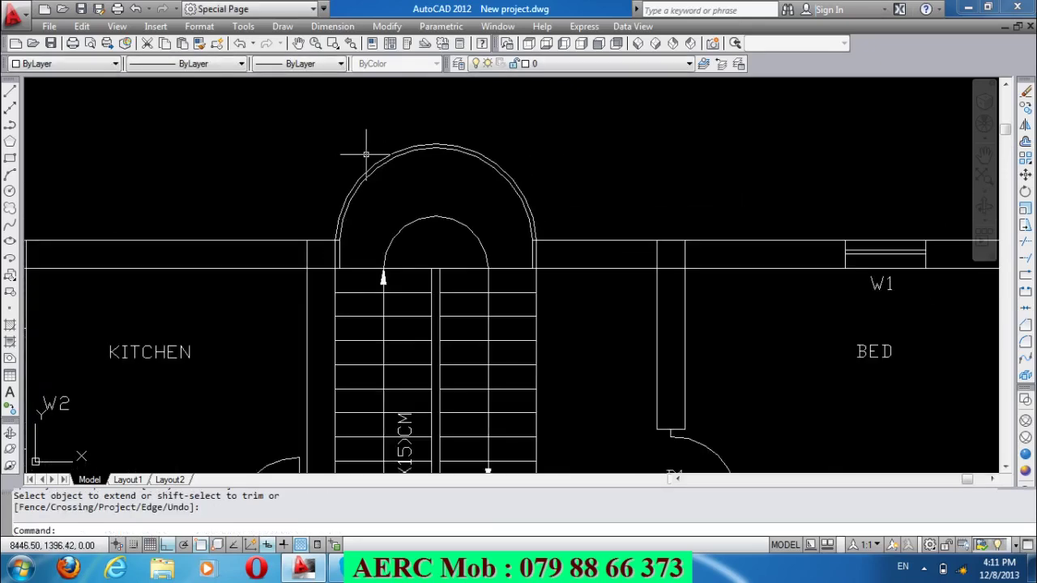
text(j)
key(Return)
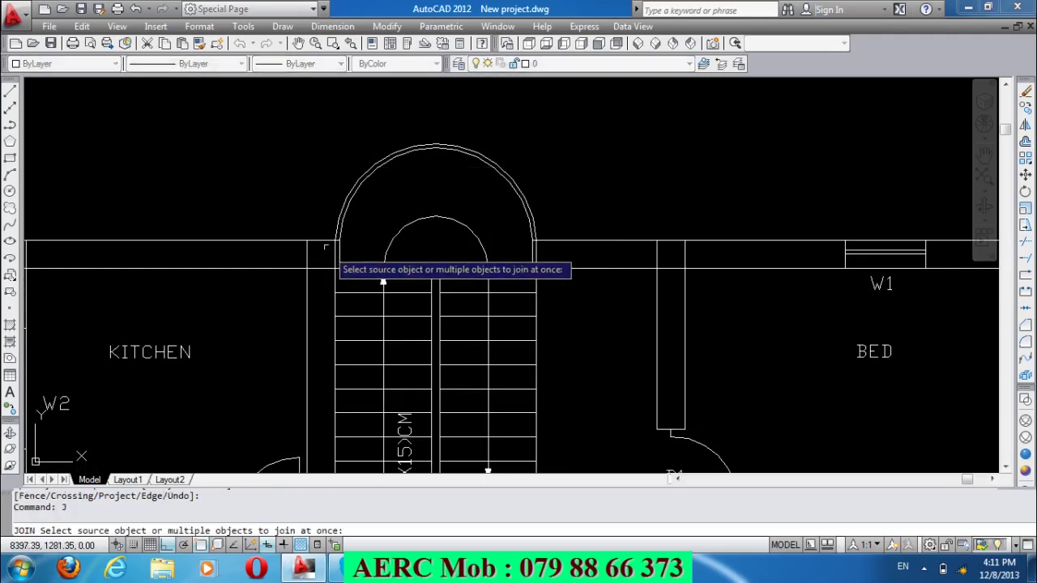
click(322, 241)
click(544, 242)
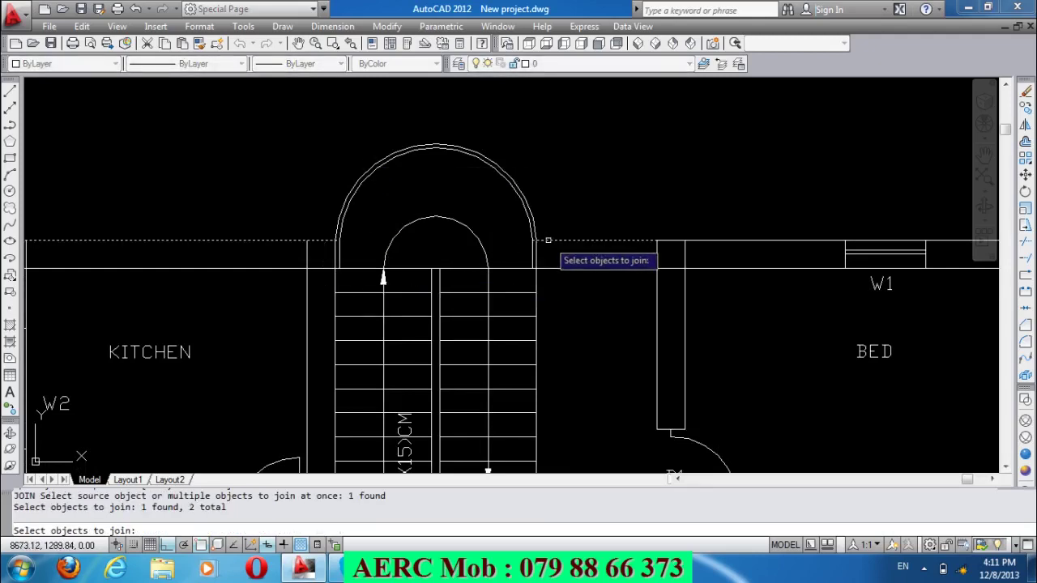
key(Return)
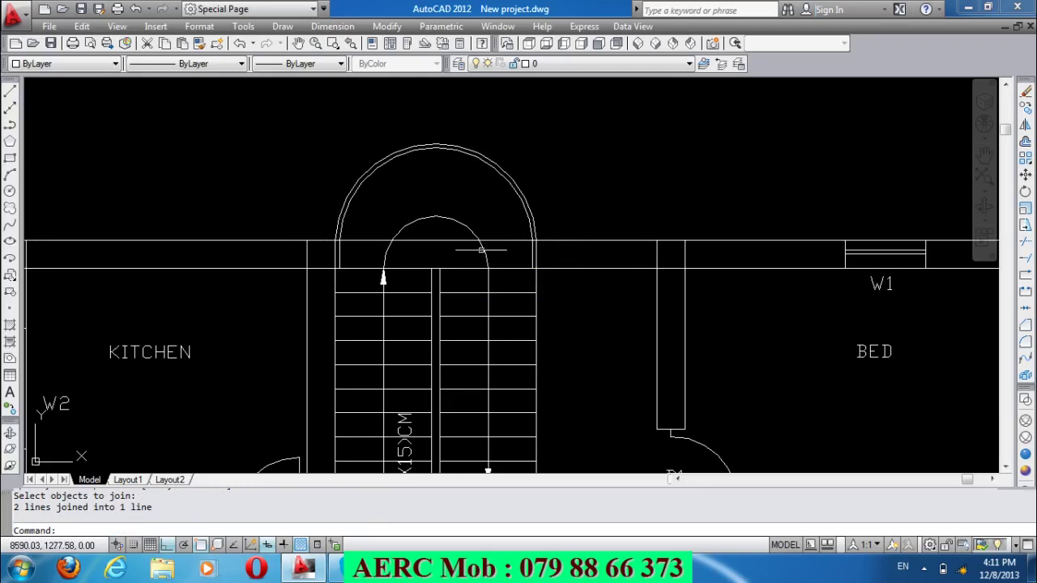
Erase the inner and outer stair landing arcs and select the short lines beside the stairs.
drag(440, 233, 414, 198)
key(Delete)
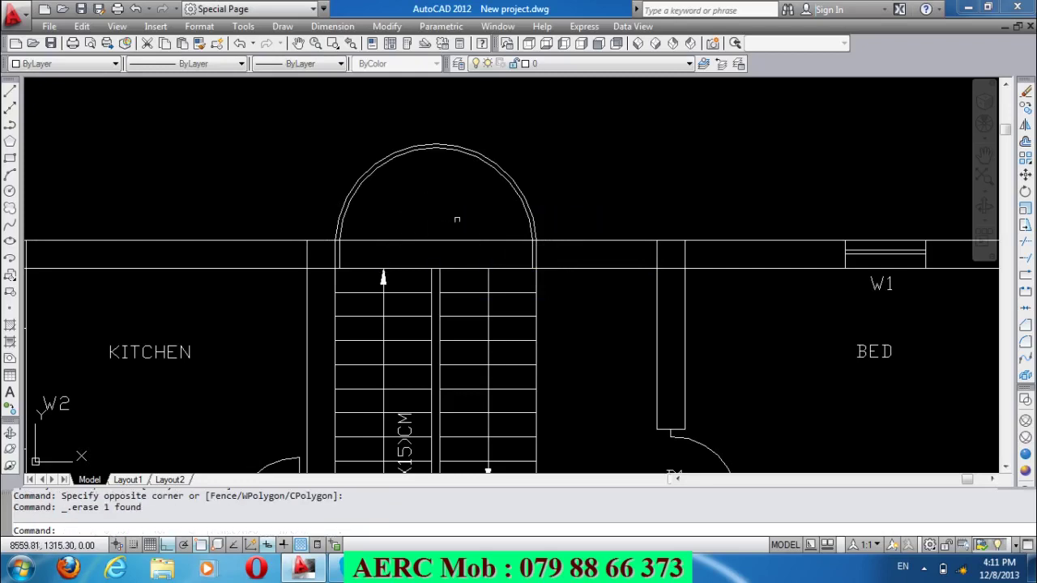
click(477, 200)
click(418, 138)
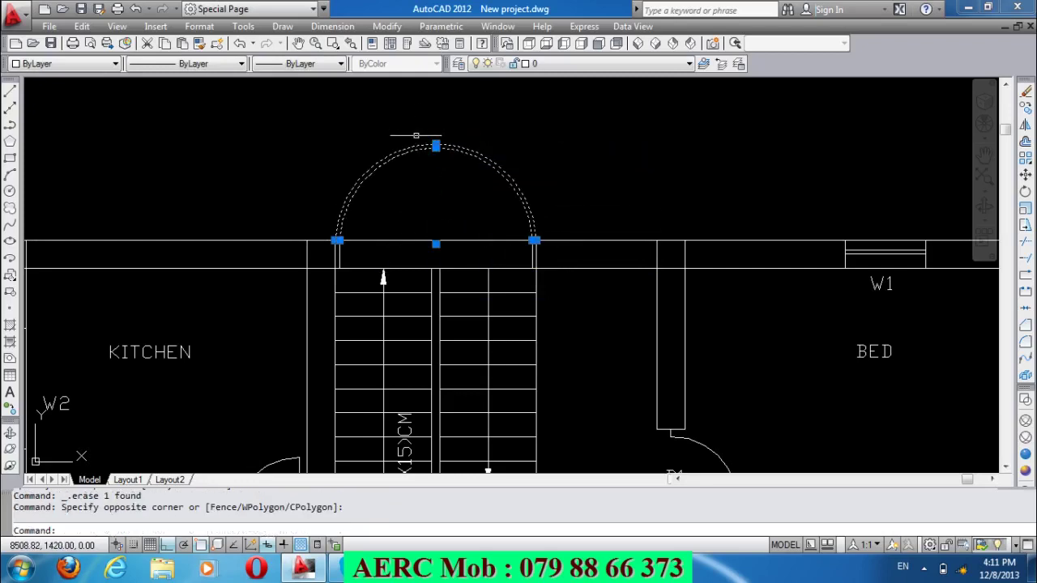
key(Delete)
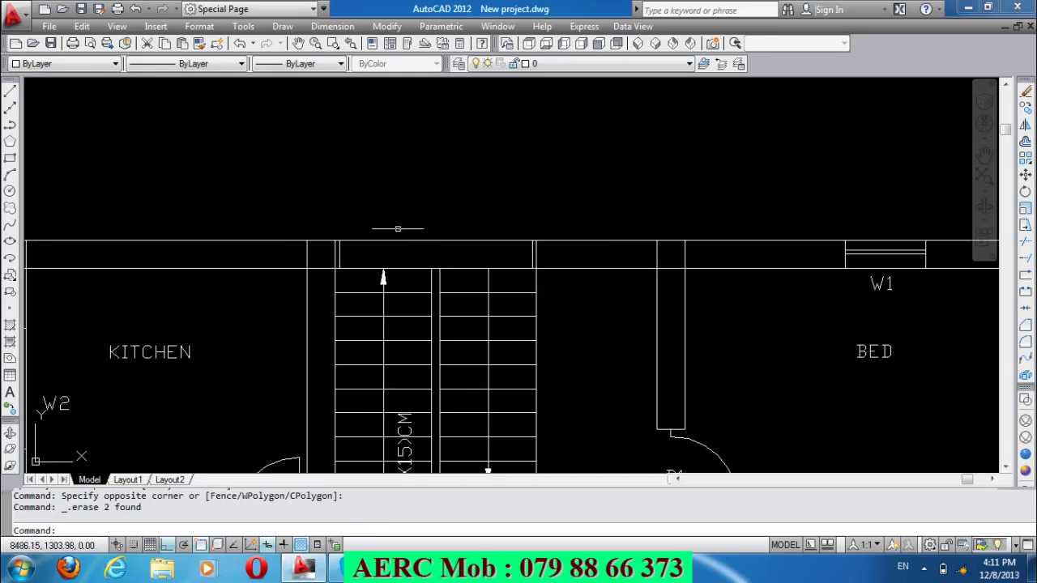
click(339, 254)
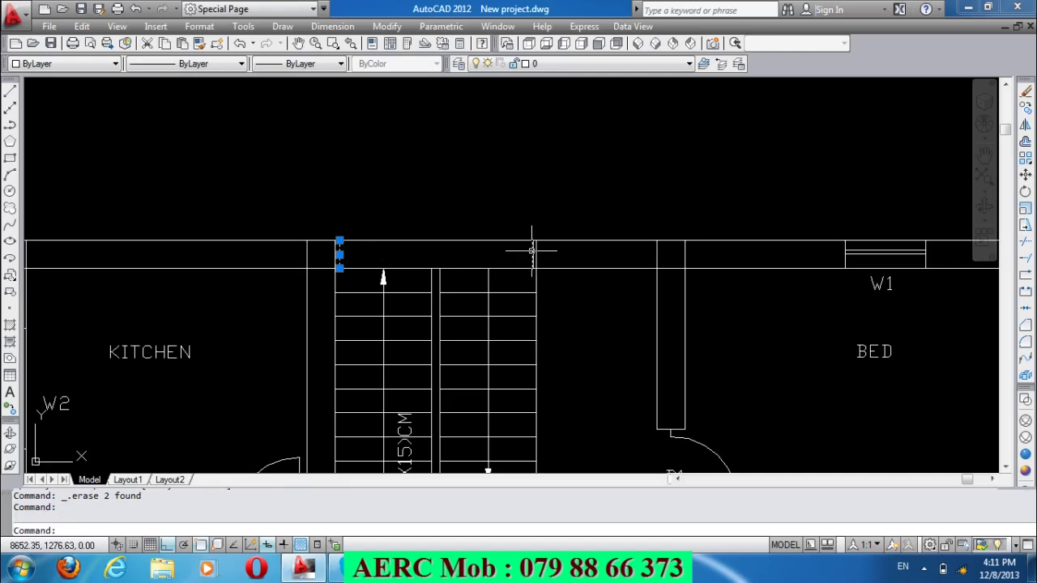
click(531, 251)
Erase the two short lines beside the stairs.
key(Delete)
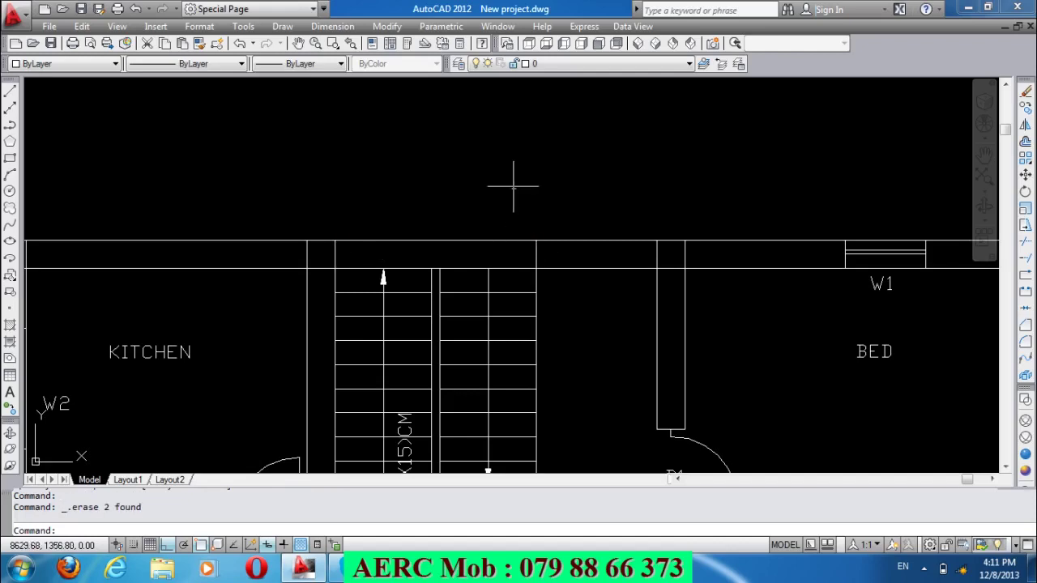
scroll(514, 185, down, 2)
scroll(488, 316, up, 2)
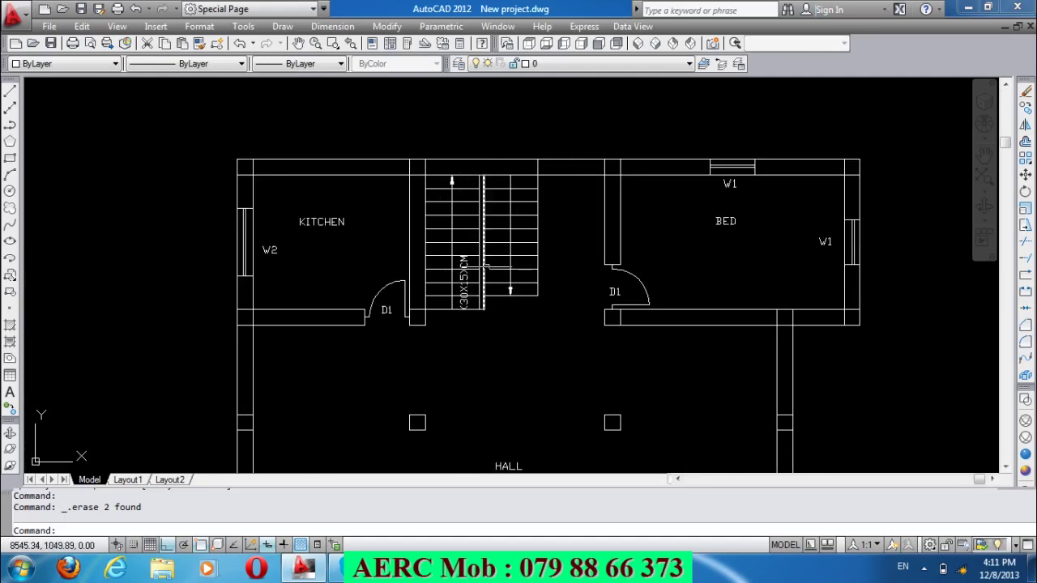
Move the stair arrow line and (30X15)CM text straight up above the plan.
text(m)
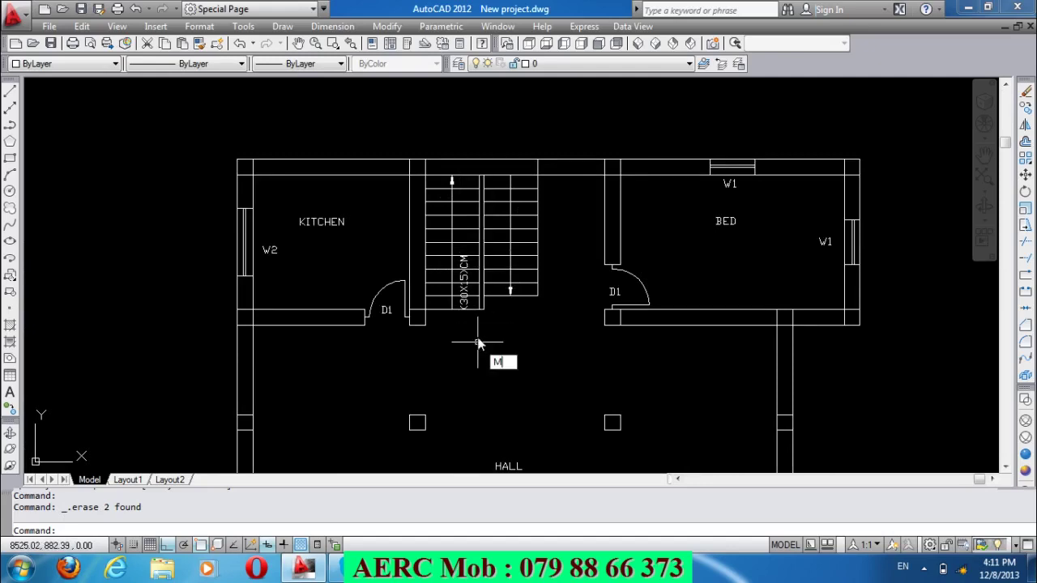
key(Return)
scroll(516, 293, up, 5)
click(516, 292)
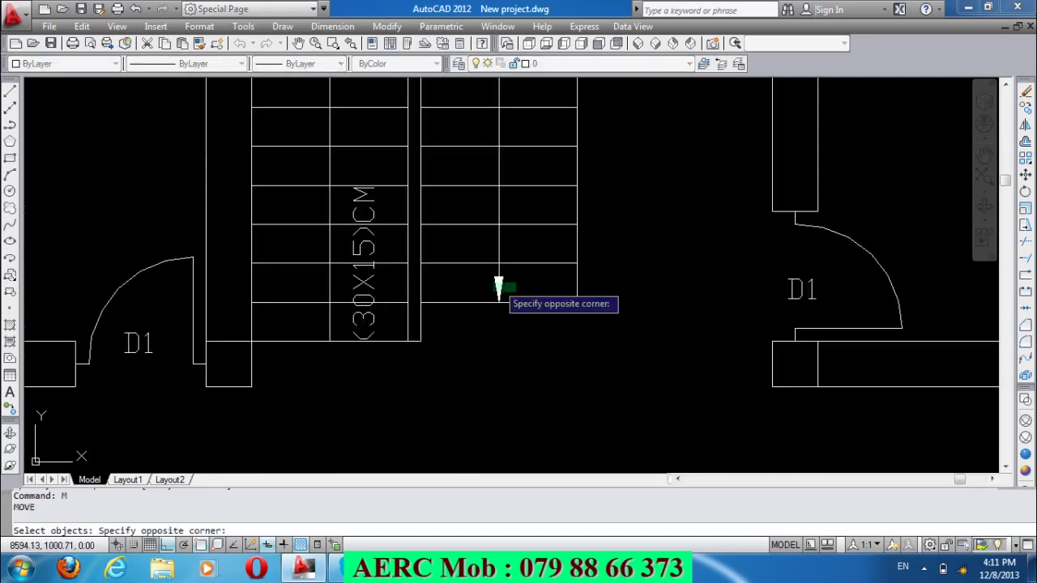
click(497, 283)
click(413, 289)
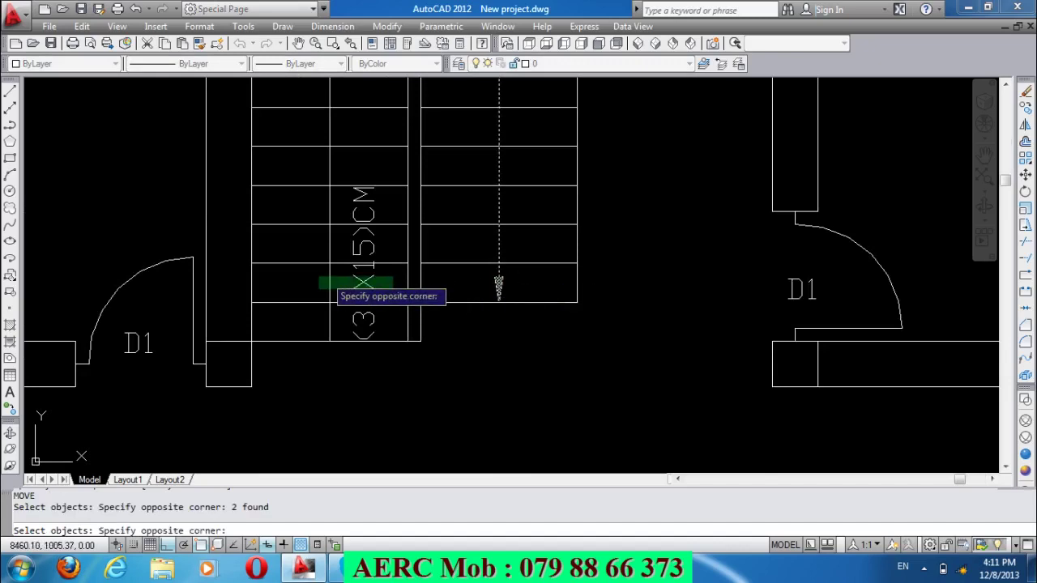
click(322, 285)
scroll(417, 344, down, 5)
scroll(394, 209, up, 4)
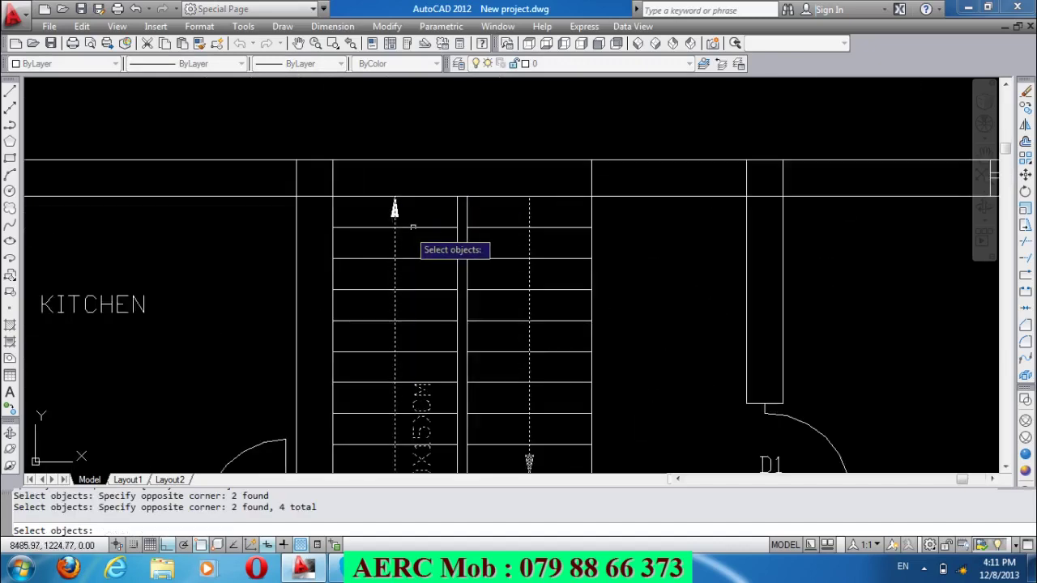
scroll(403, 243, down, 2)
key(Return)
click(492, 401)
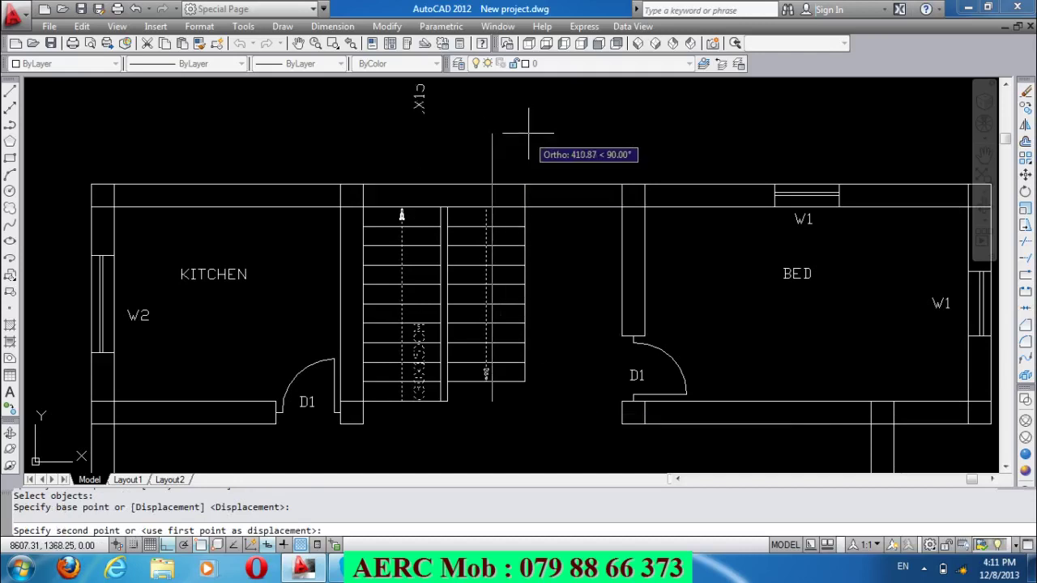
click(528, 131)
scroll(451, 231, down, 4)
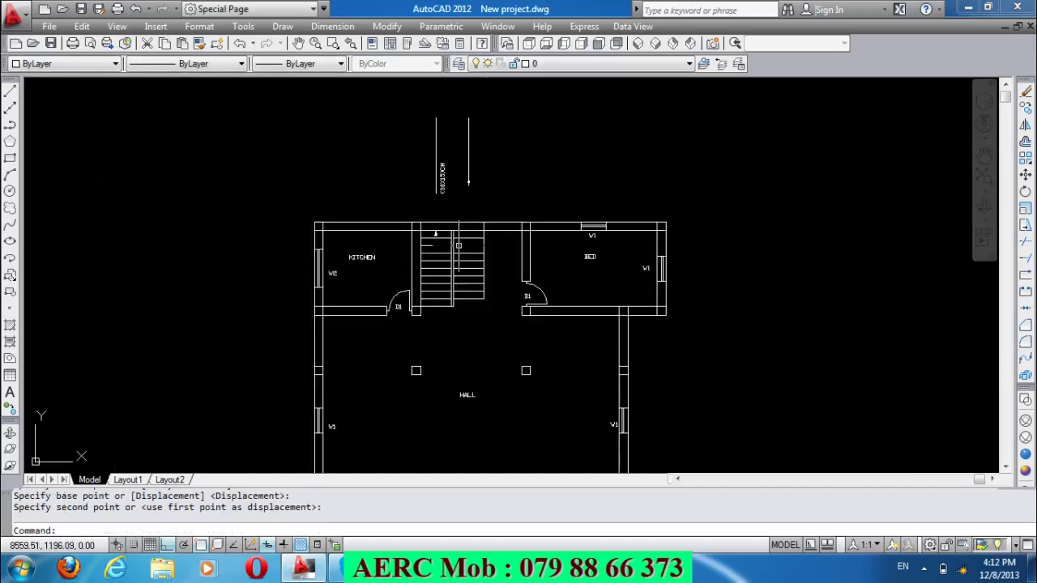
scroll(447, 247, up, 4)
scroll(448, 253, up, 1)
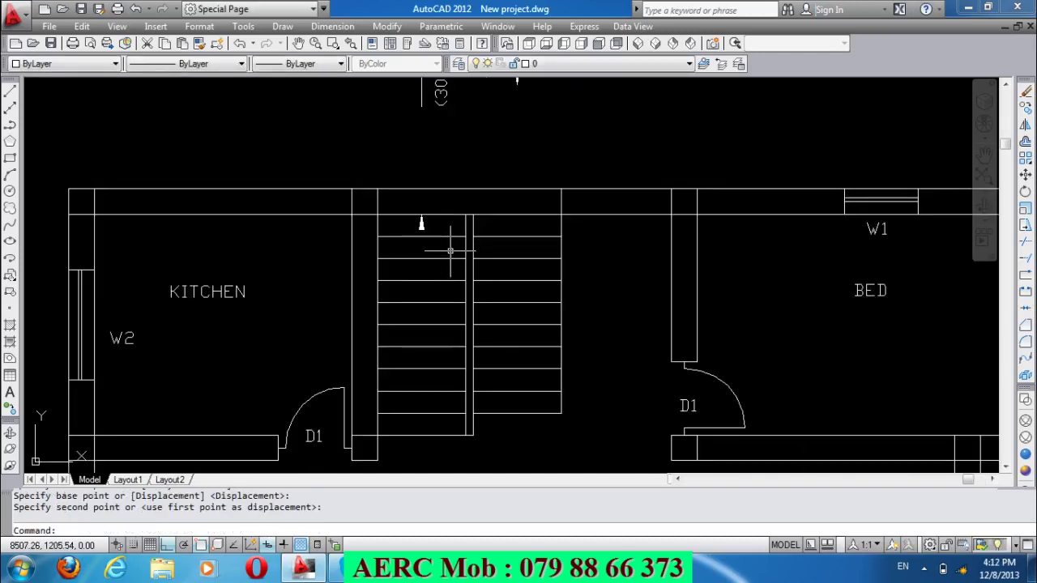
Move the remaining stair line up above the plan as well.
text(M)
key(Return)
click(420, 224)
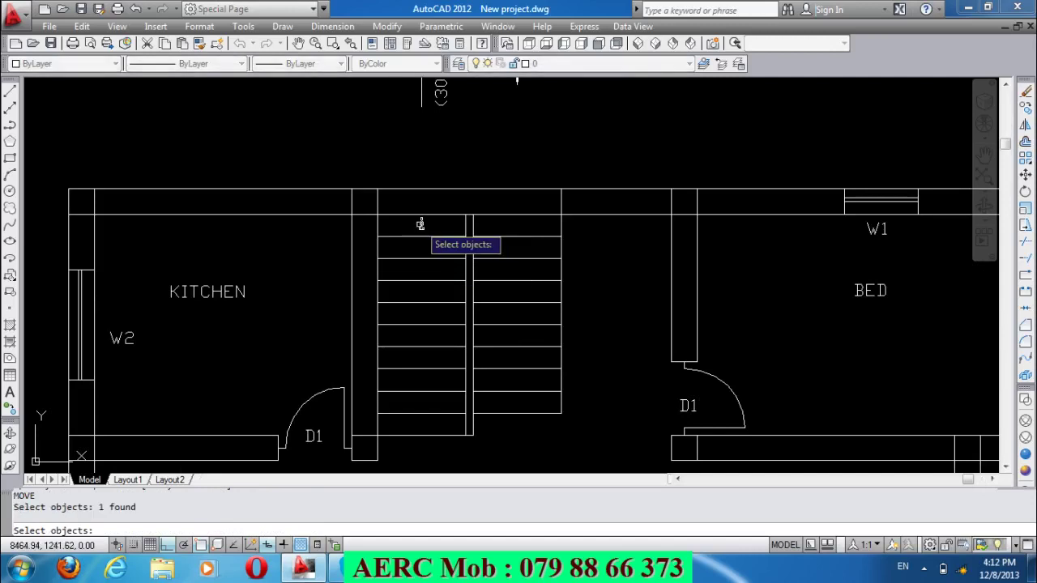
key(Return)
click(420, 224)
scroll(421, 105, down, 3)
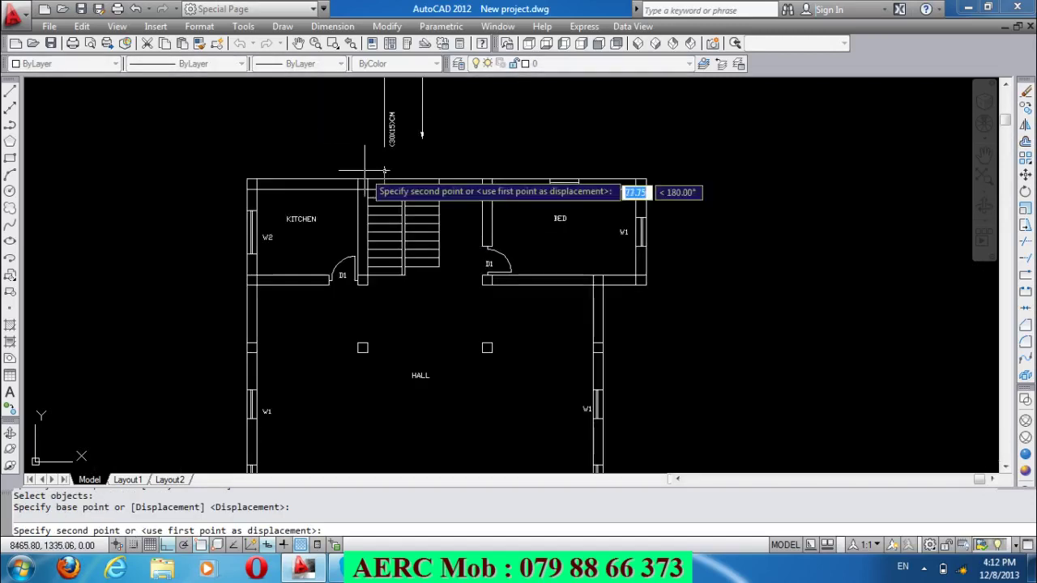
scroll(393, 137, down, 2)
click(387, 97)
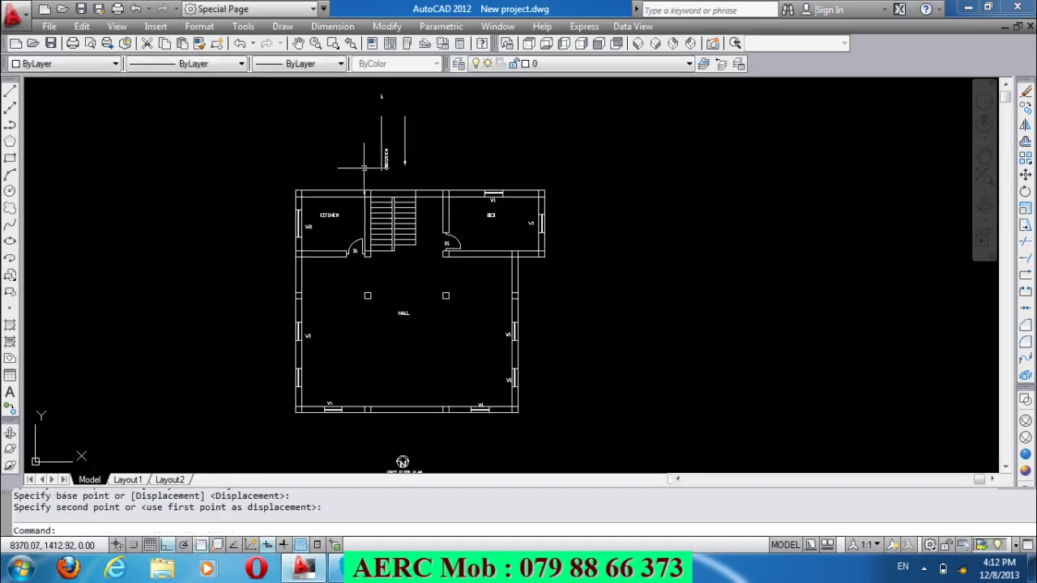
scroll(409, 259, up, 3)
scroll(447, 275, down, 3)
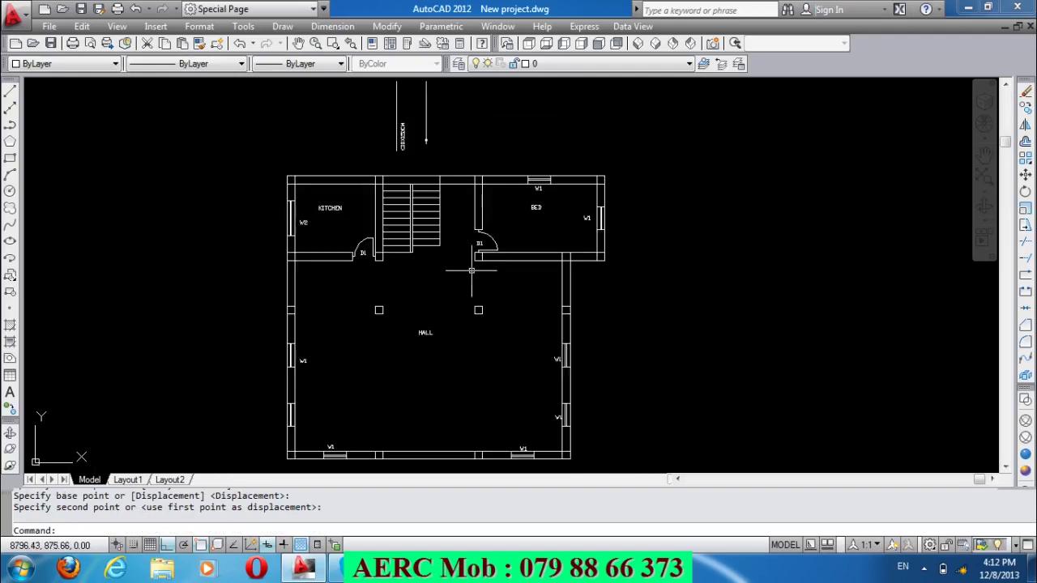
scroll(570, 279, down, 2)
scroll(486, 356, up, 2)
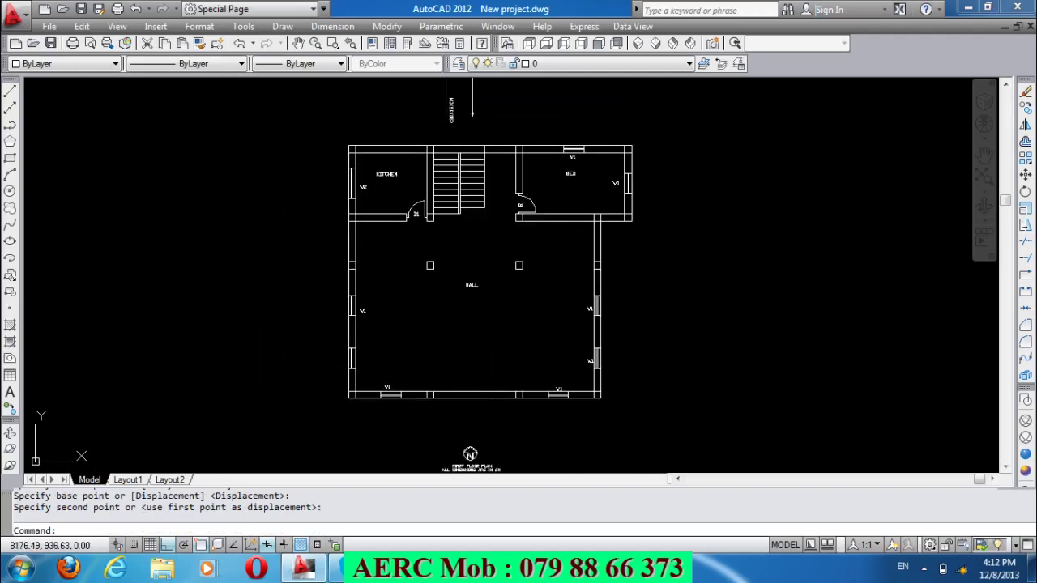
scroll(353, 141, up, 4)
Offset the two W2 window lines inward by 25.
scroll(292, 238, up, 1)
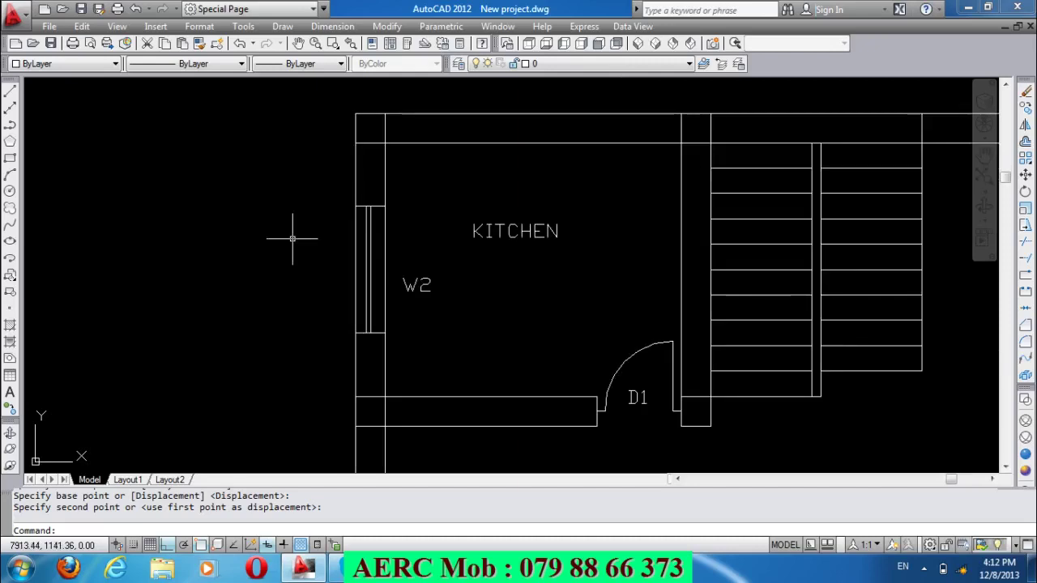
text(o)
key(Return)
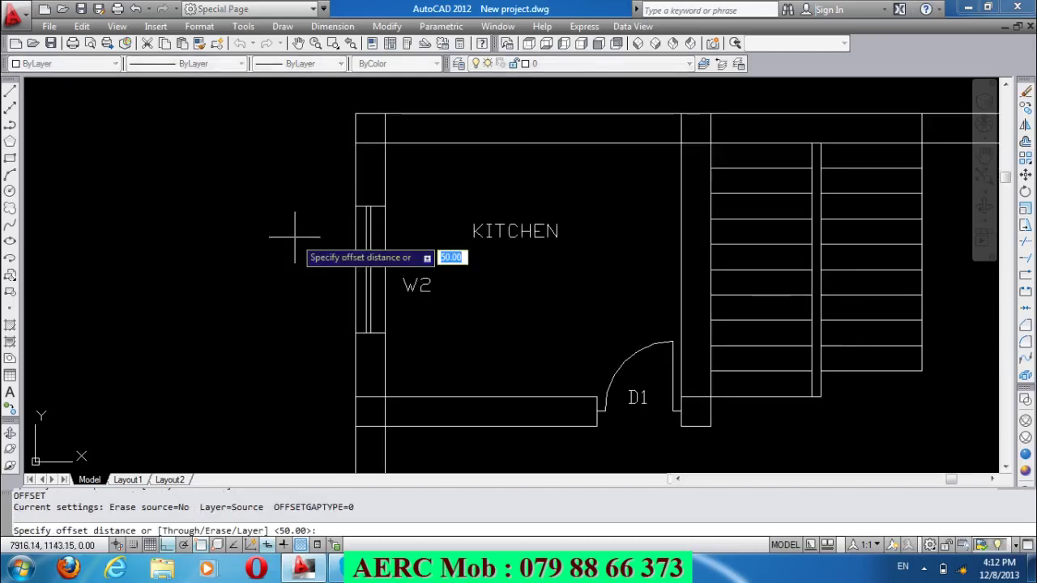
text(2)
key(Return)
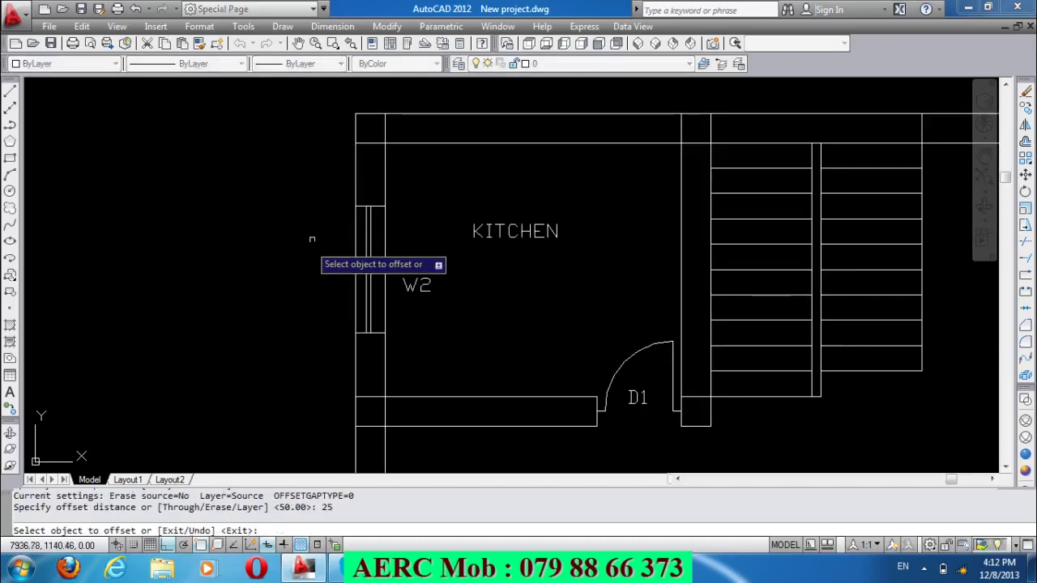
click(383, 225)
click(397, 246)
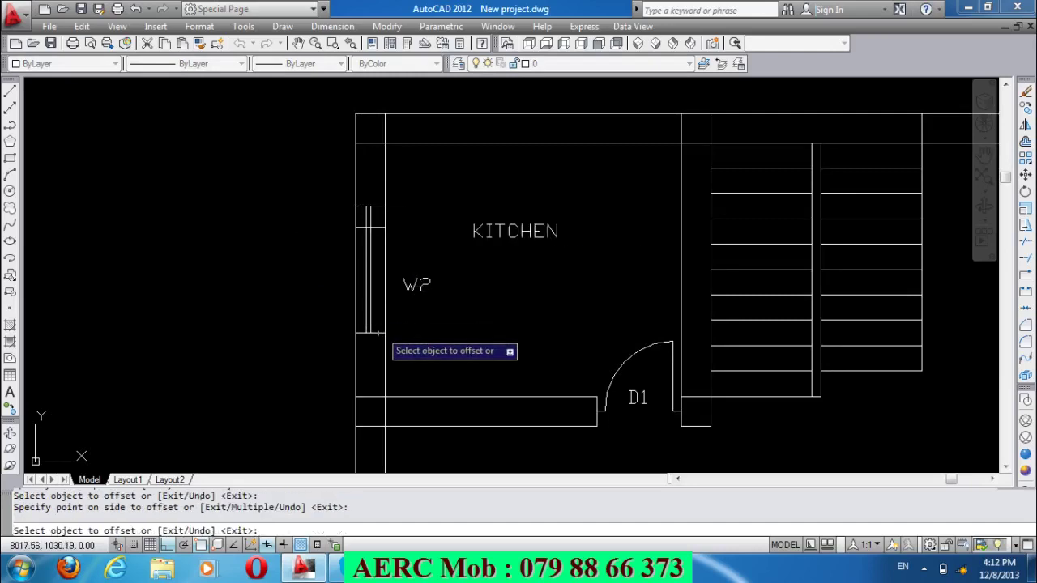
click(374, 332)
click(422, 233)
key(Return)
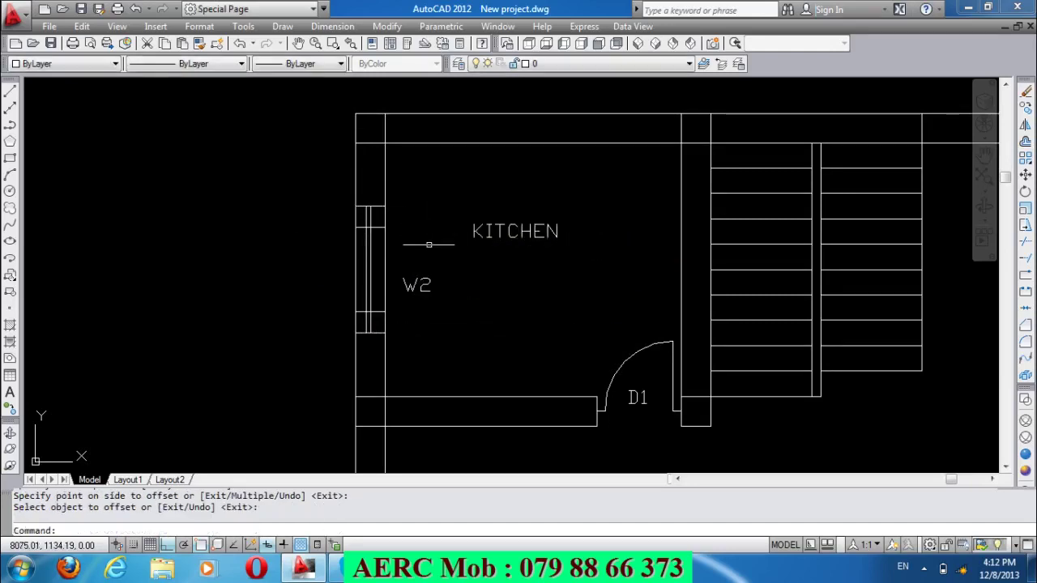
Trim the upper and lower W2 window lines with crossing windows.
text(tr)
key(Return)
key(Return)
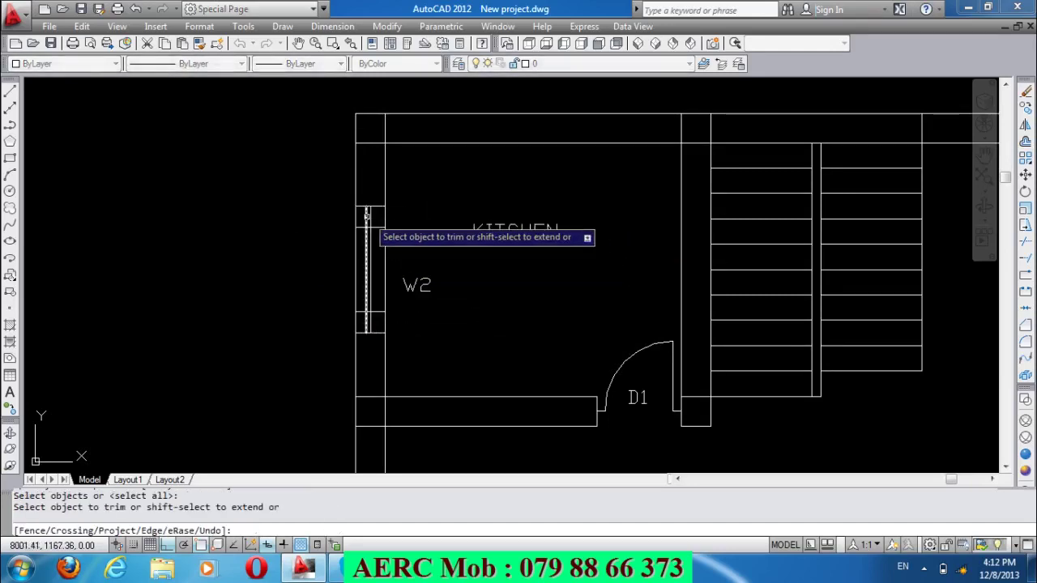
click(379, 222)
click(357, 212)
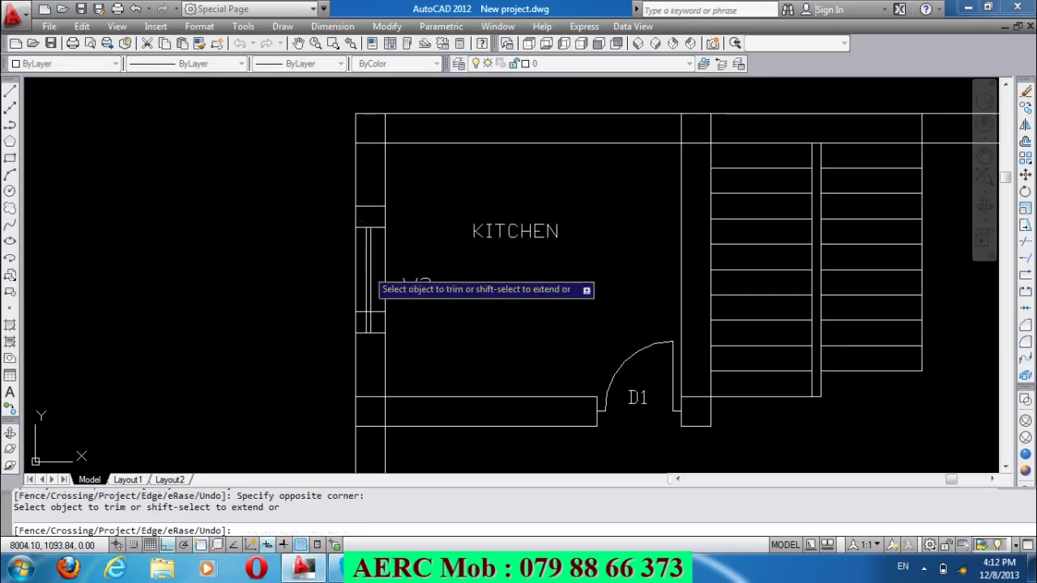
click(374, 328)
click(365, 320)
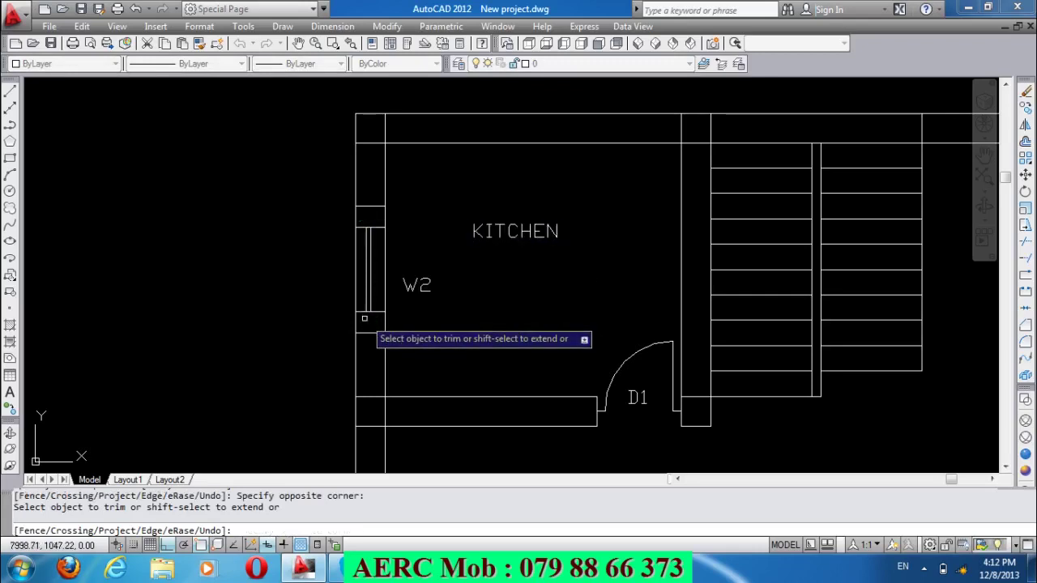
key(Return)
Erase the two short leftover wall lines above and below the window.
click(373, 328)
click(359, 334)
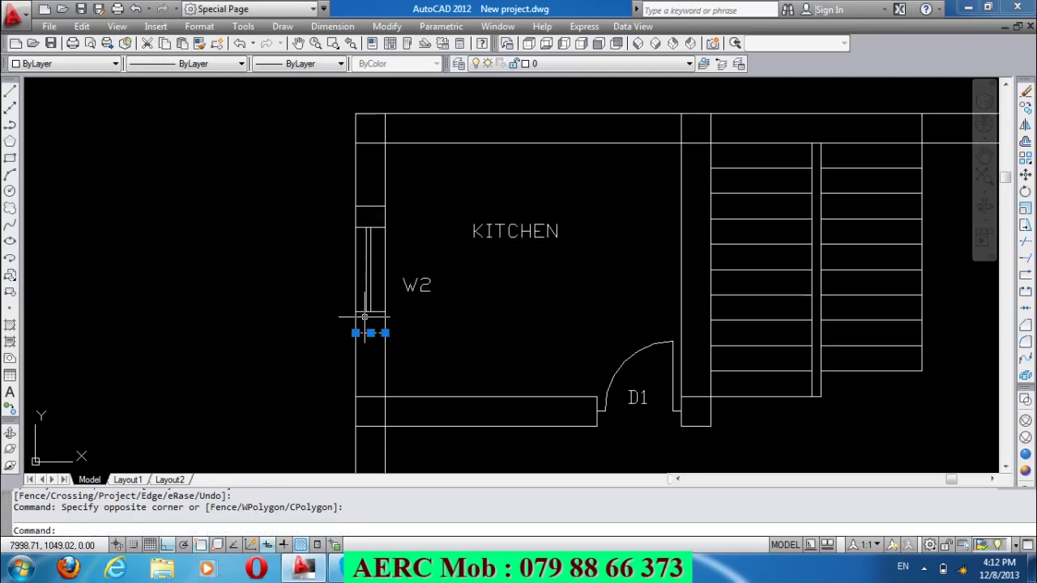
click(379, 218)
click(355, 187)
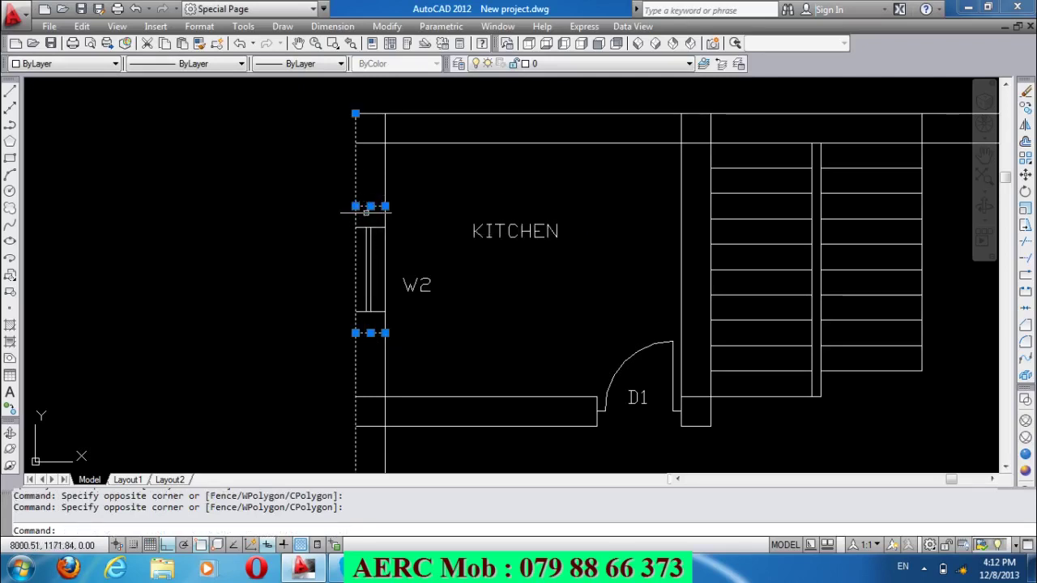
click(375, 192)
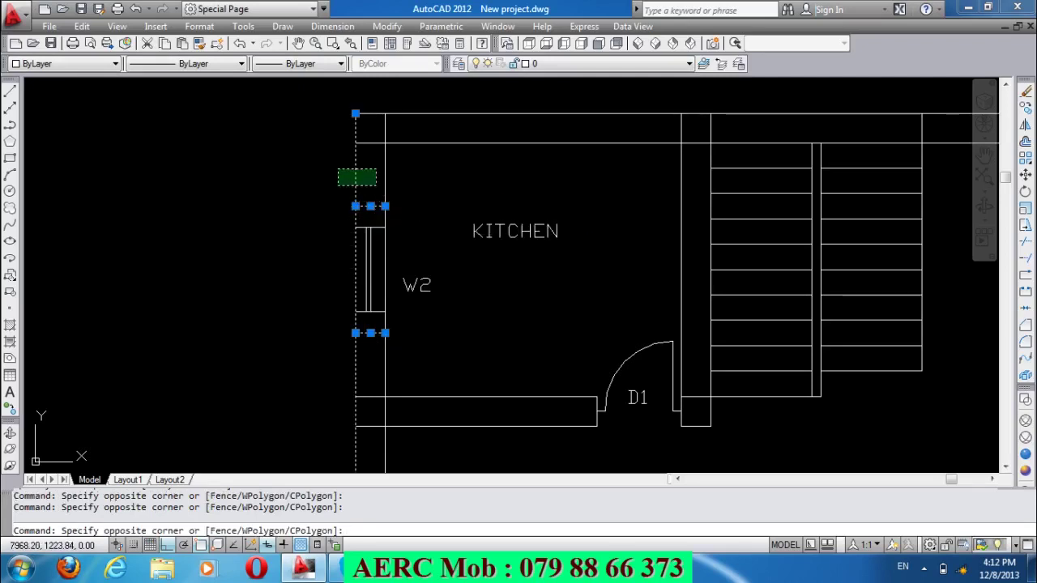
click(344, 170)
key(Escape)
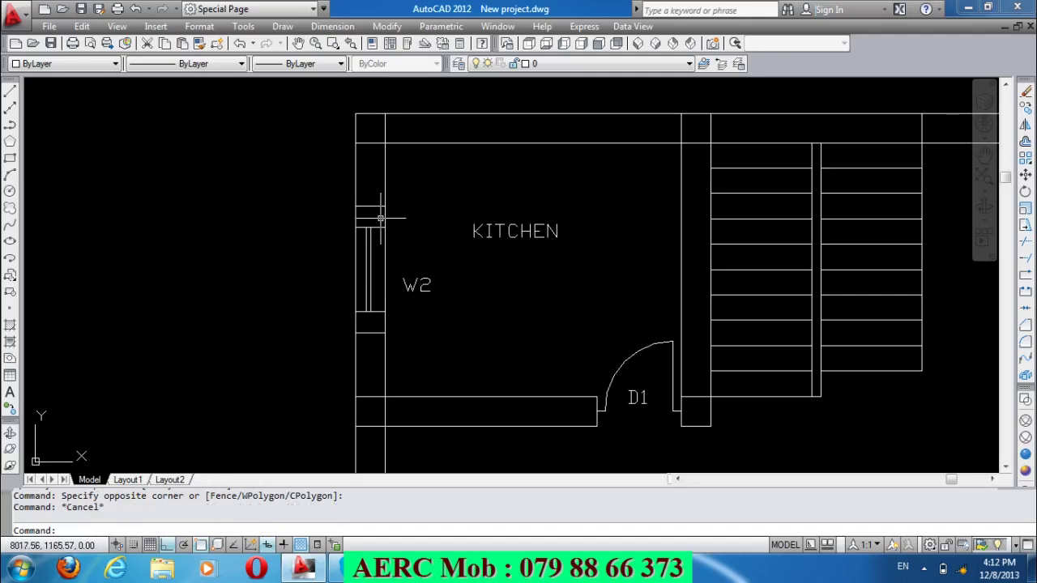
click(377, 218)
click(378, 188)
click(376, 343)
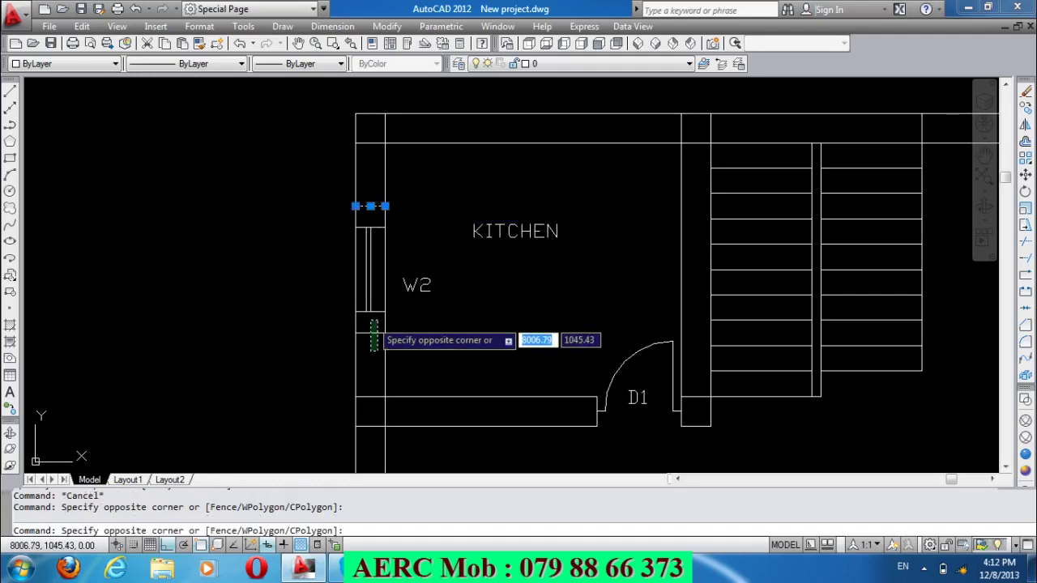
click(375, 320)
key(Delete)
Relabel the hall's bottom-wall W3 window tag as W4.
scroll(375, 249, down, 2)
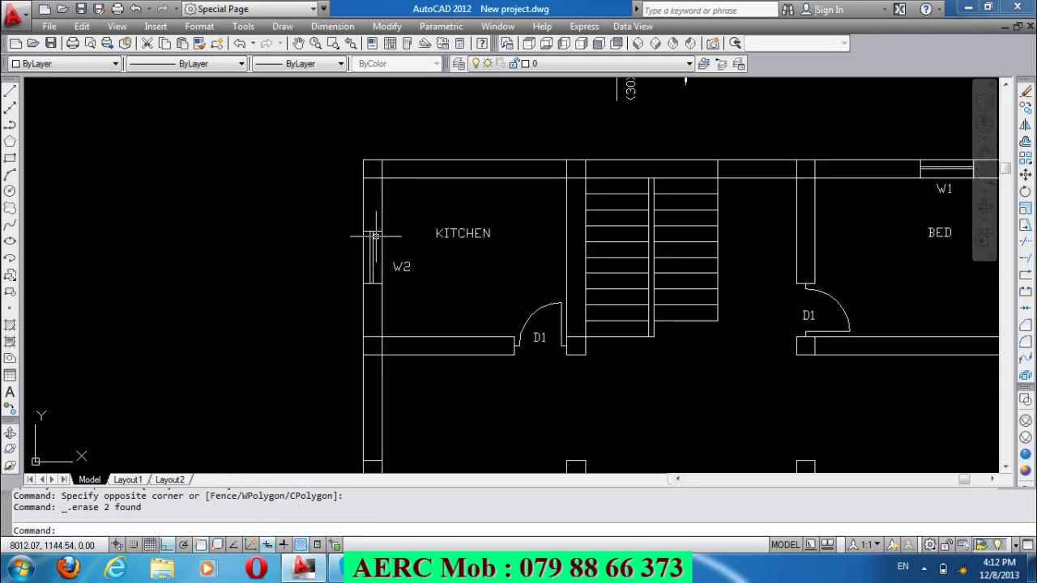
scroll(366, 233, down, 2)
scroll(378, 254, down, 2)
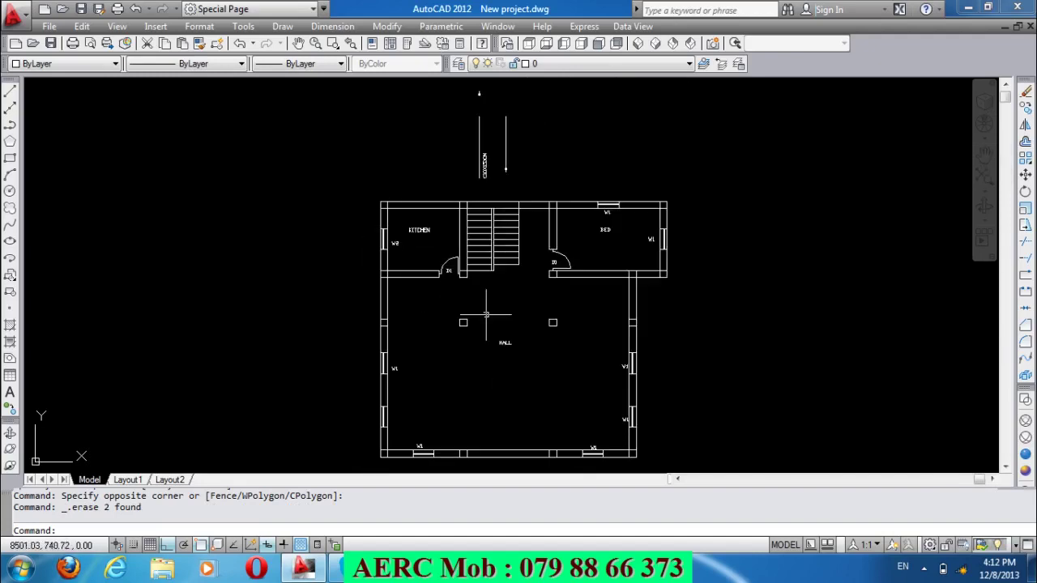
scroll(600, 465, up, 3)
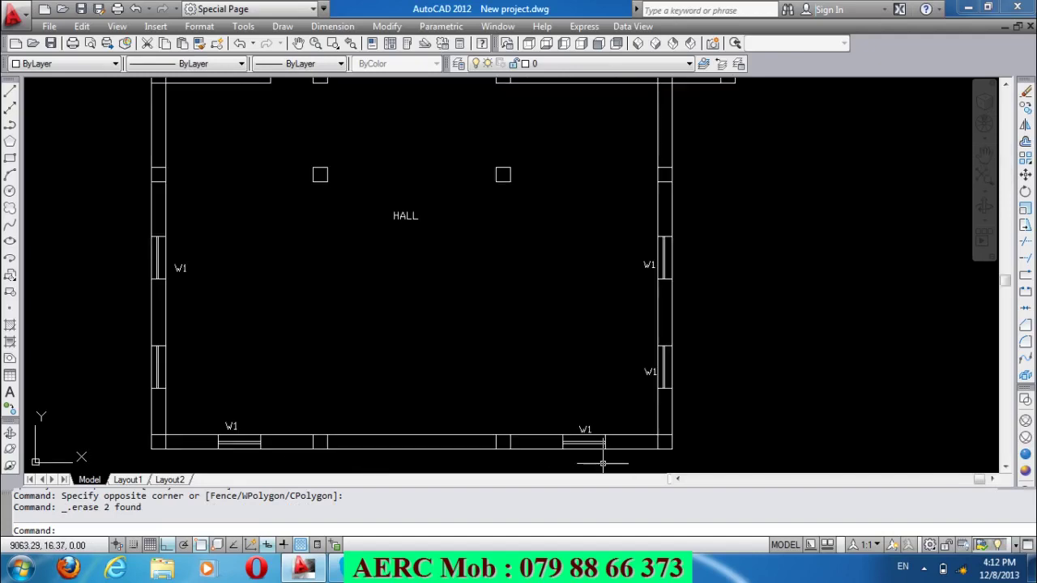
scroll(601, 458, up, 2)
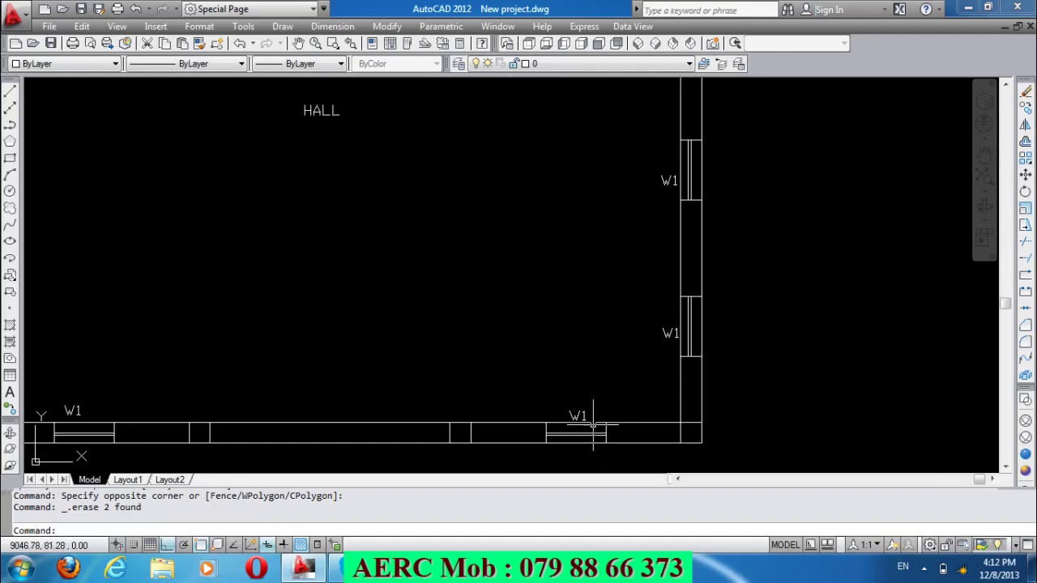
double_click(578, 416)
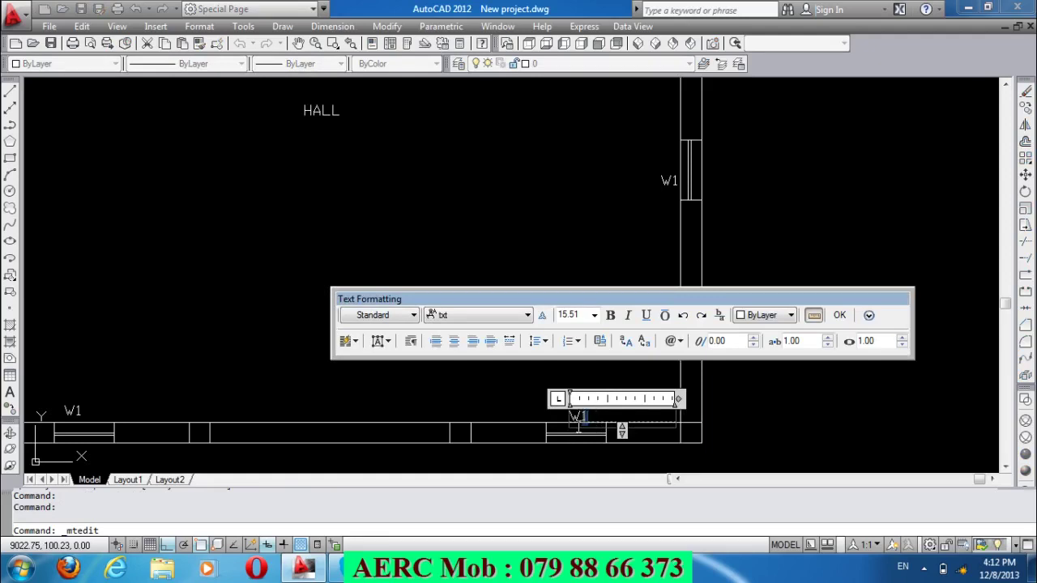
text(3)
click(538, 399)
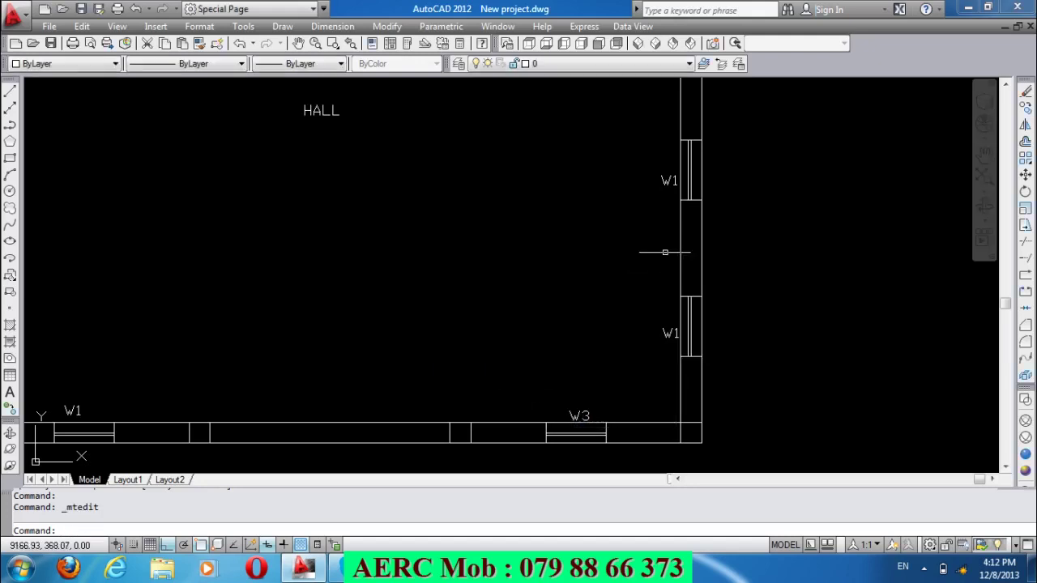
double_click(668, 333)
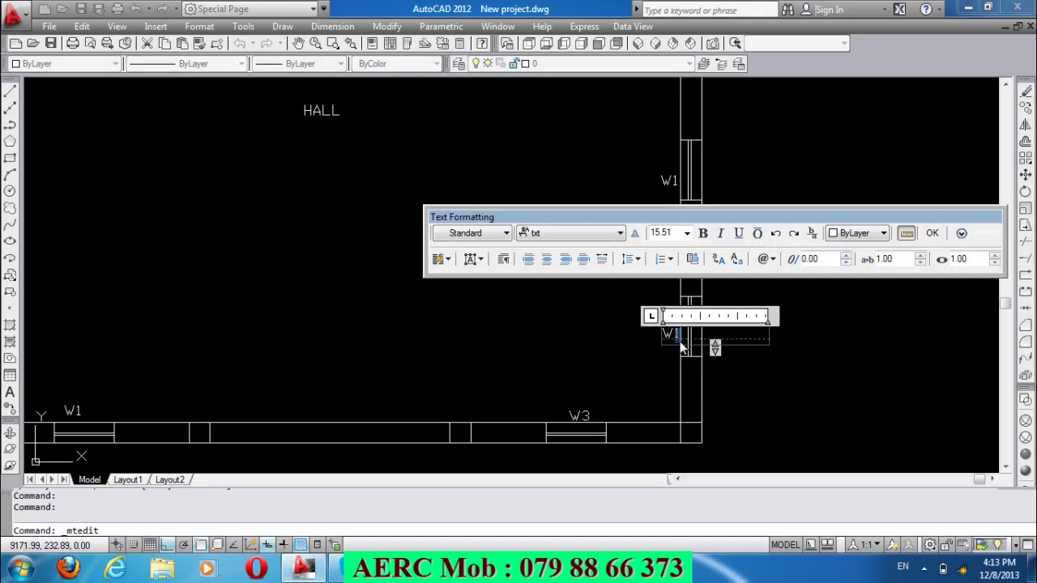
click(566, 413)
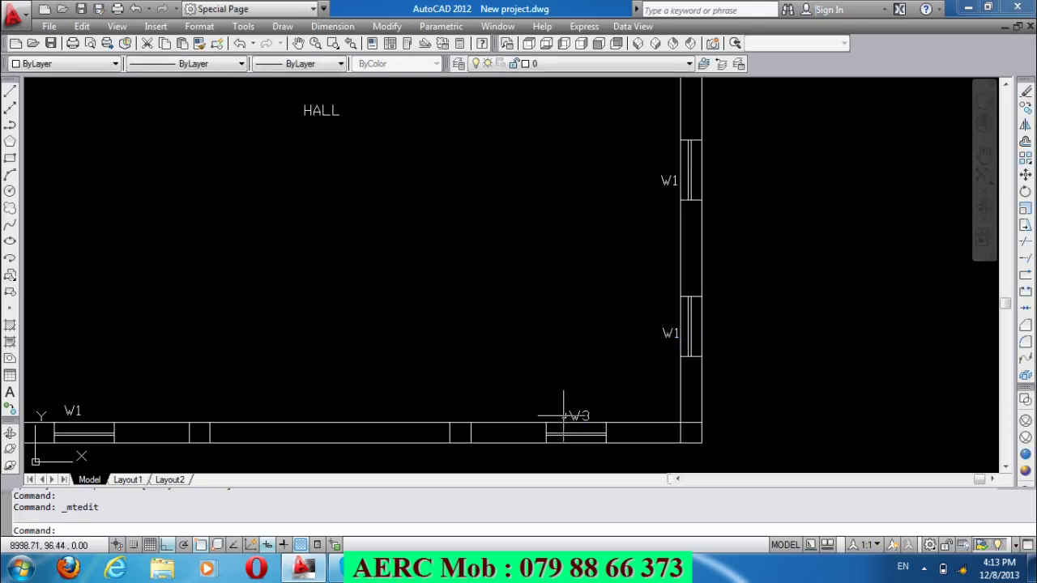
double_click(579, 416)
drag(594, 416, 578, 416)
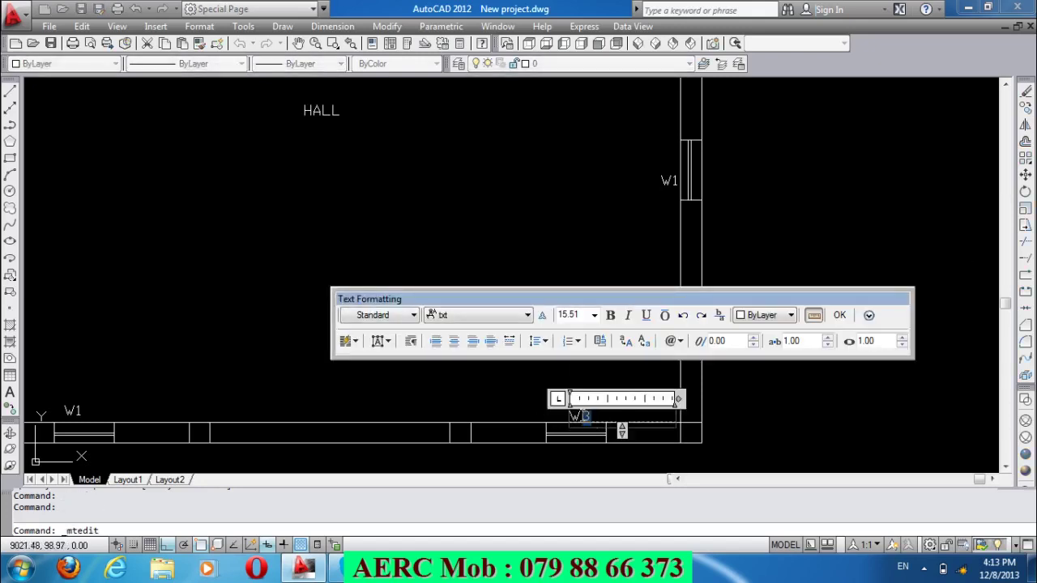
text(4)
click(506, 389)
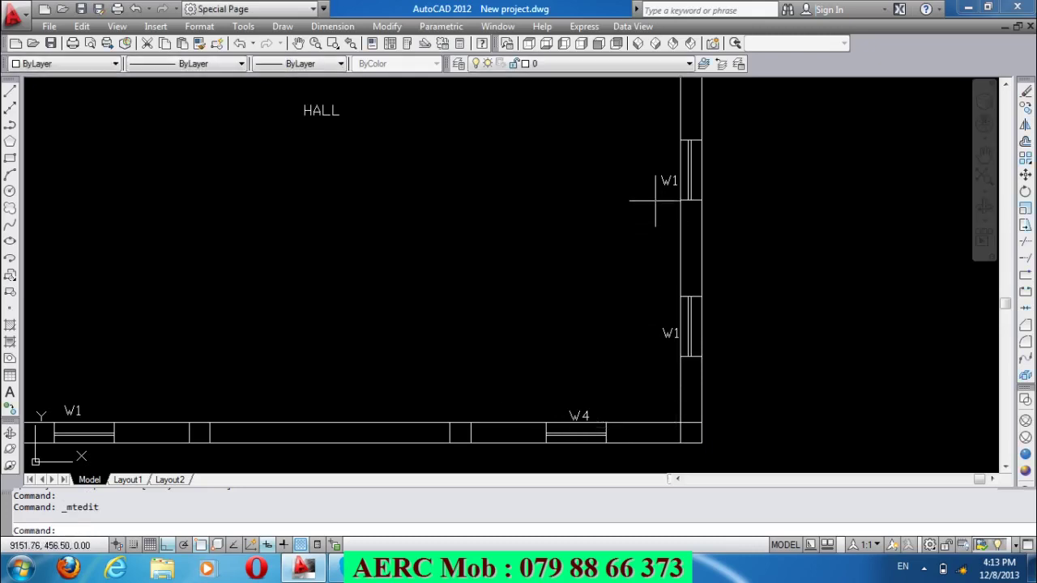
Change the upper right-wall W1 window label to W4.
click(665, 180)
double_click(667, 180)
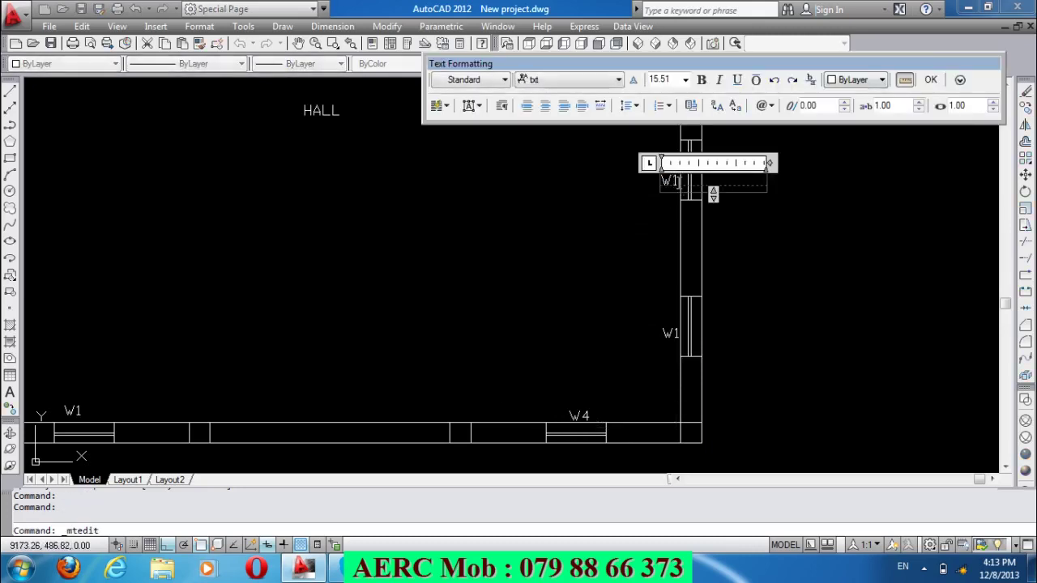
drag(679, 181, 671, 181)
click(623, 259)
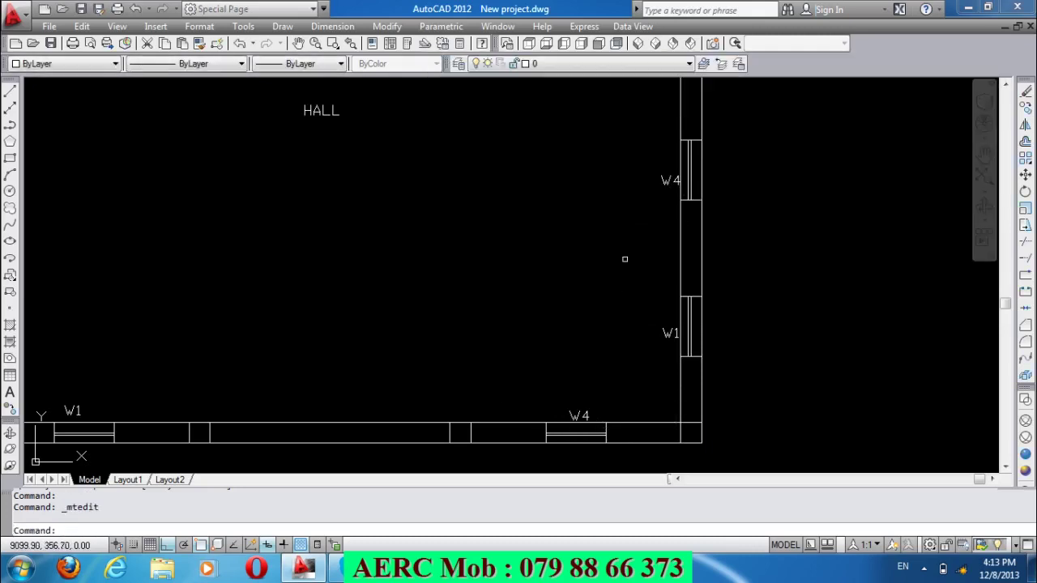
Change the bottom-wall and left-wall W1 window labels to W4.
scroll(627, 357, down, 2)
scroll(627, 356, down, 2)
scroll(357, 359, up, 3)
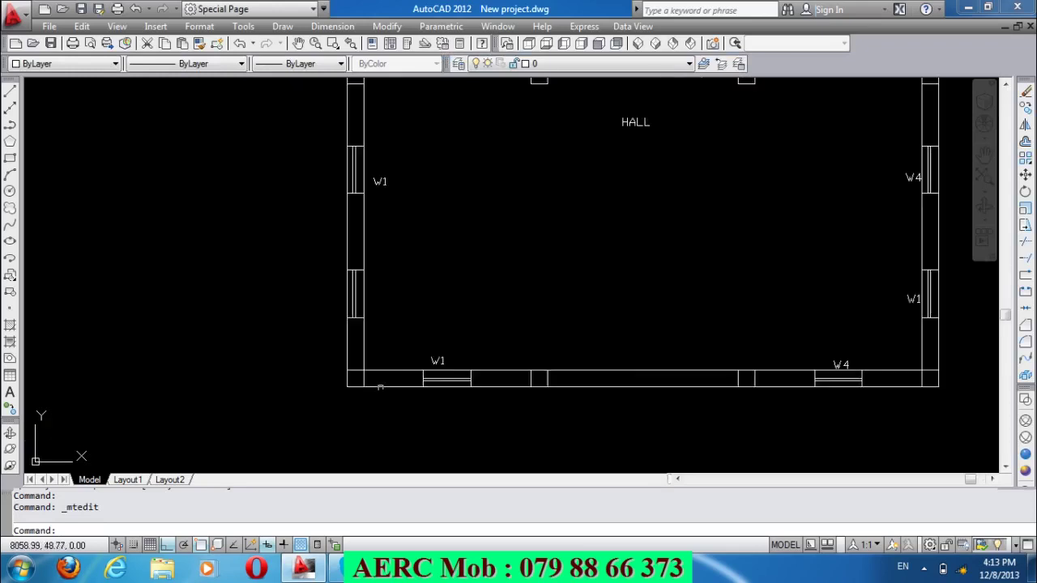
click(435, 360)
double_click(437, 360)
text(4)
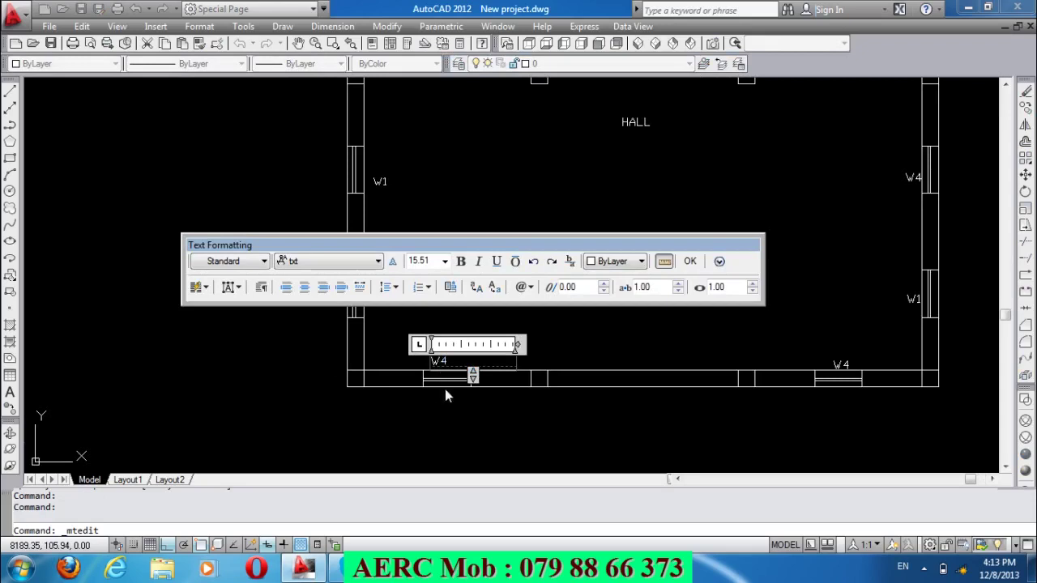
click(390, 211)
double_click(386, 181)
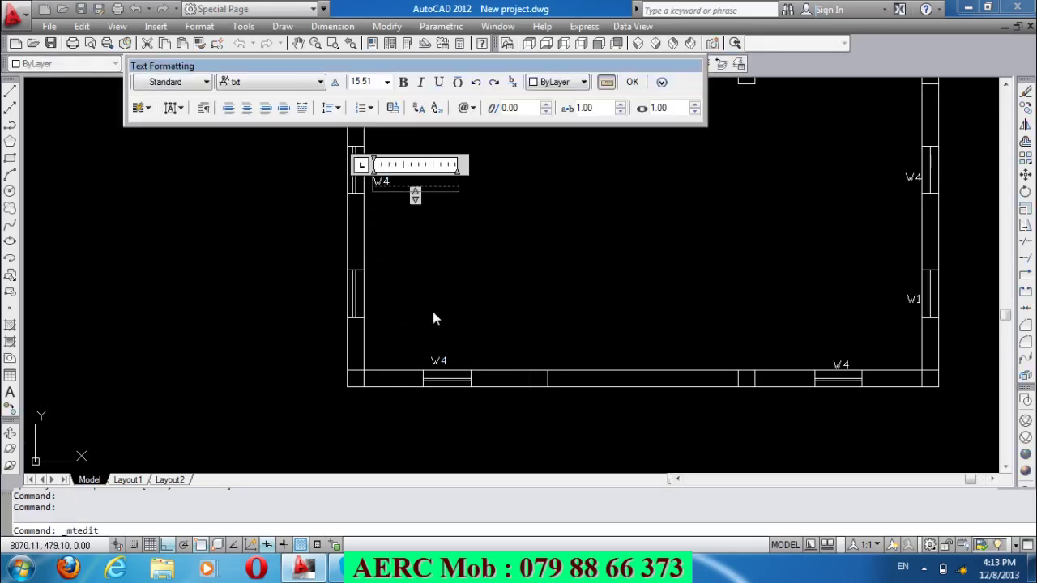
click(432, 318)
scroll(429, 296, down, 1)
scroll(527, 333, down, 1)
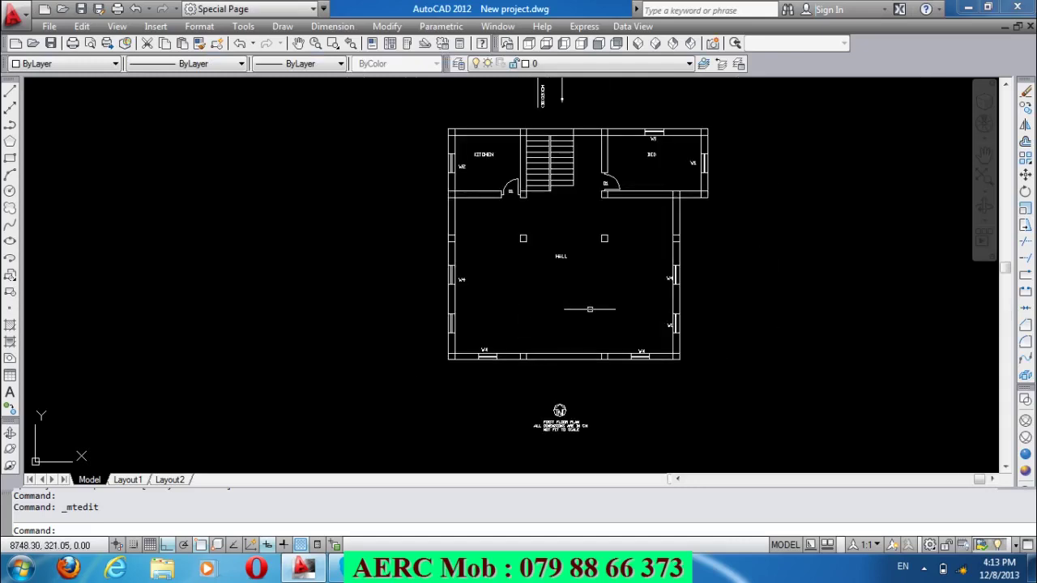
scroll(672, 133, up, 2)
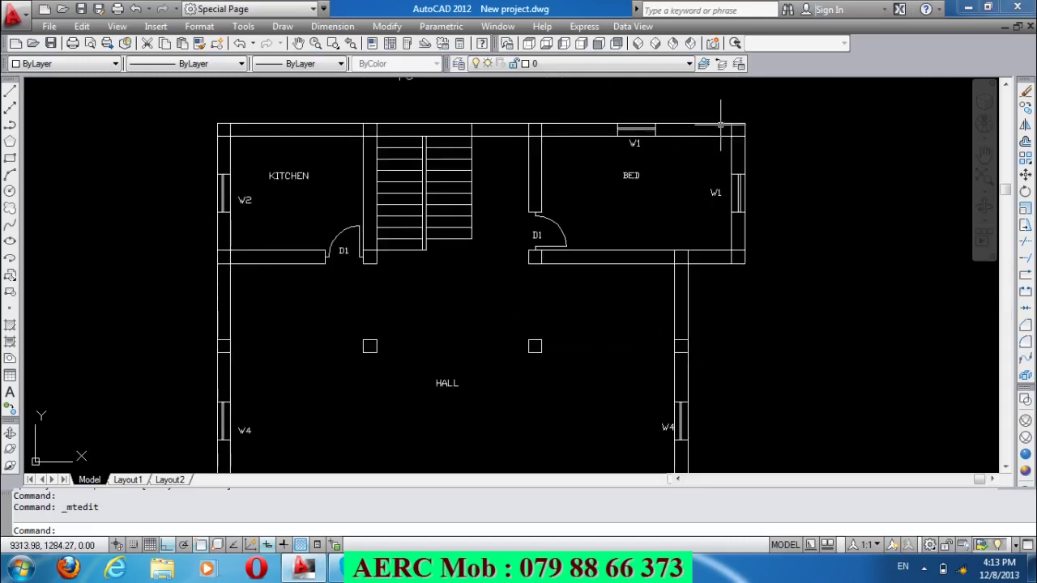
scroll(720, 125, up, 2)
Change the bedroom's side-wall and top-wall W1 window labels to W4.
double_click(711, 263)
text(4)
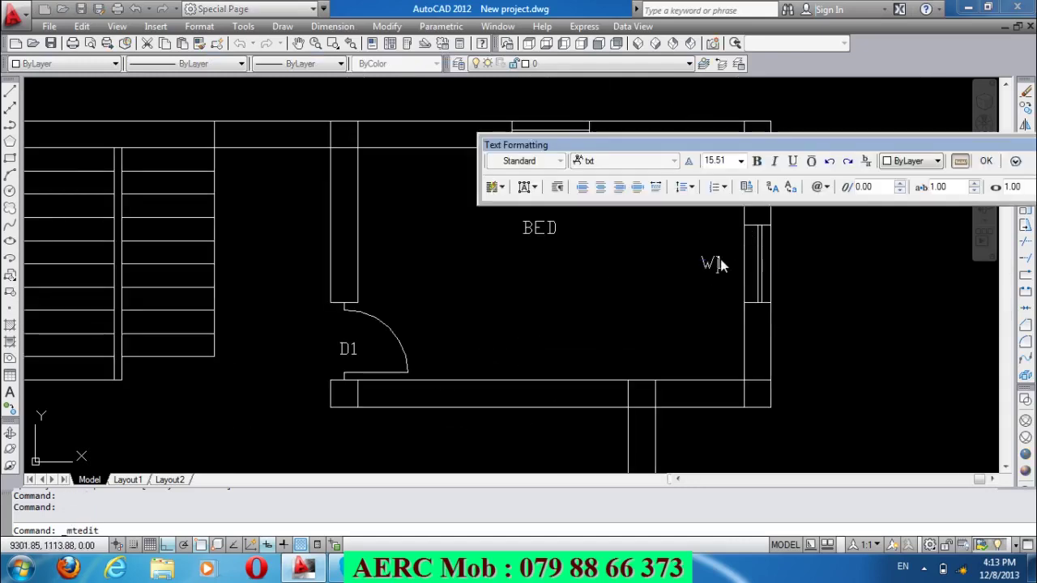
click(683, 295)
double_click(545, 164)
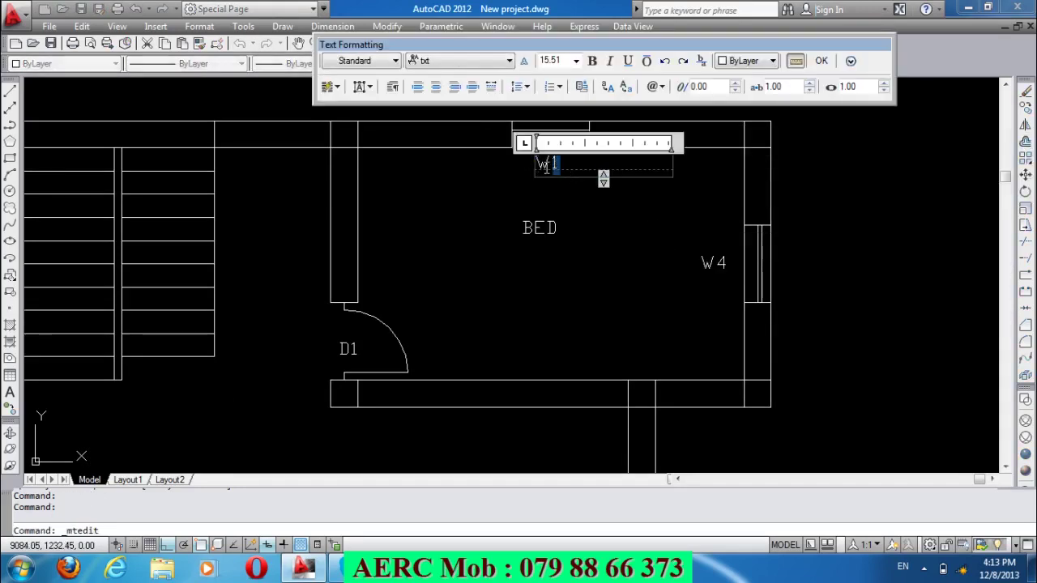
click(541, 218)
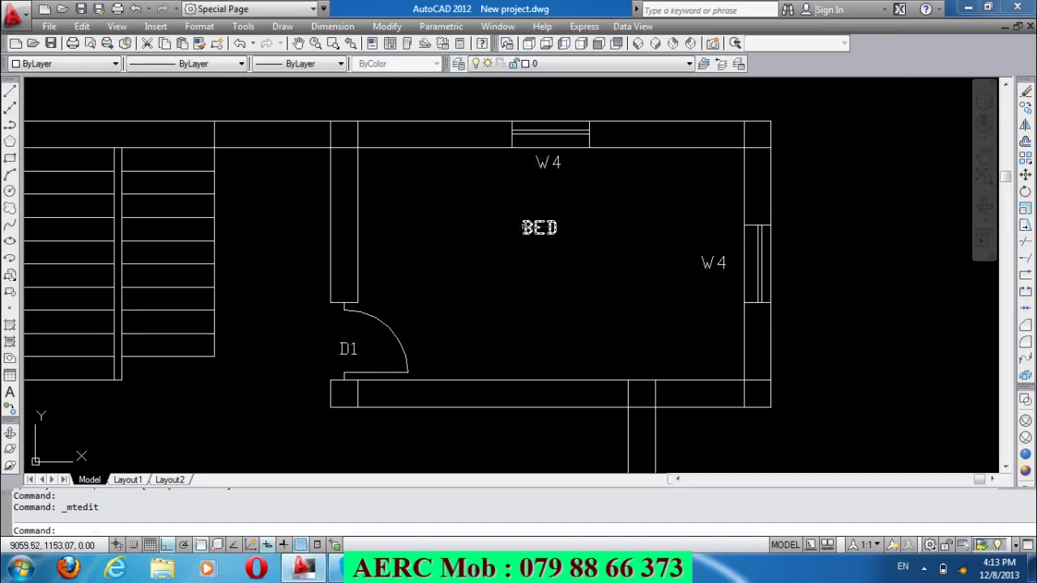
Rename the BED room label to STORAGE.
double_click(540, 227)
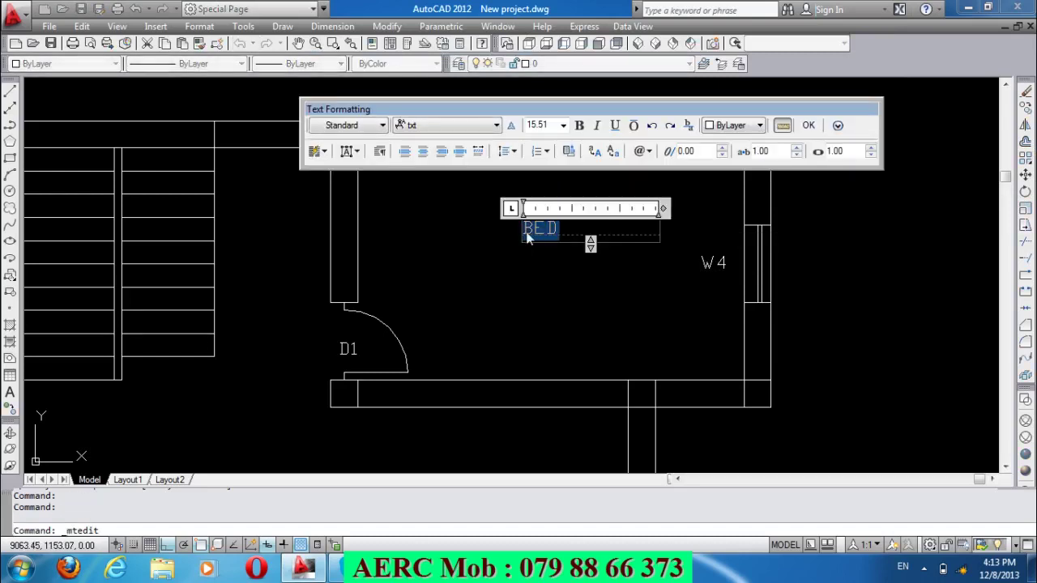
text(STORGE)
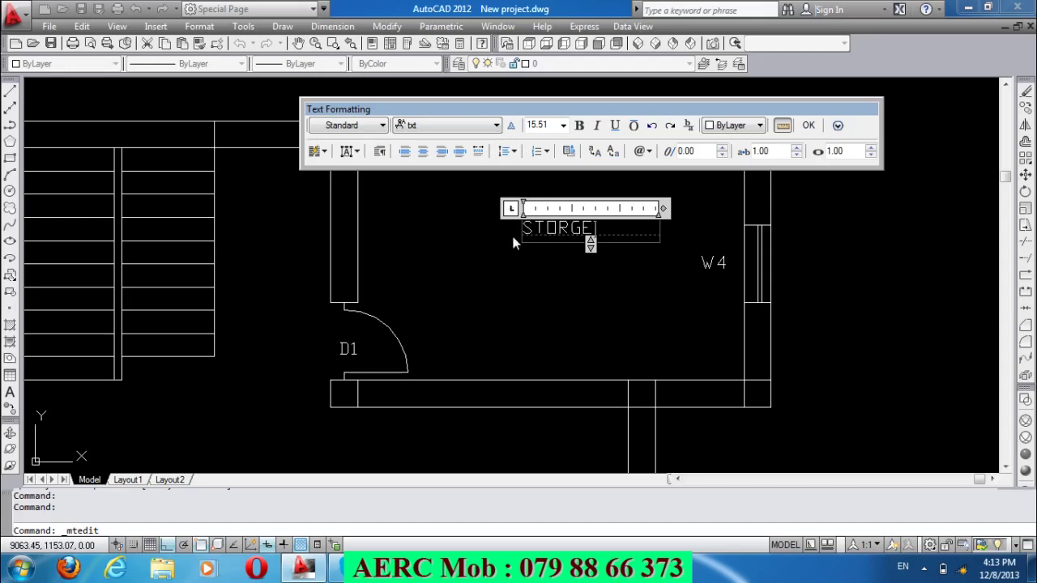
key(BackSpace)
key(BackSpace)
text(AG)
text(E)
click(494, 274)
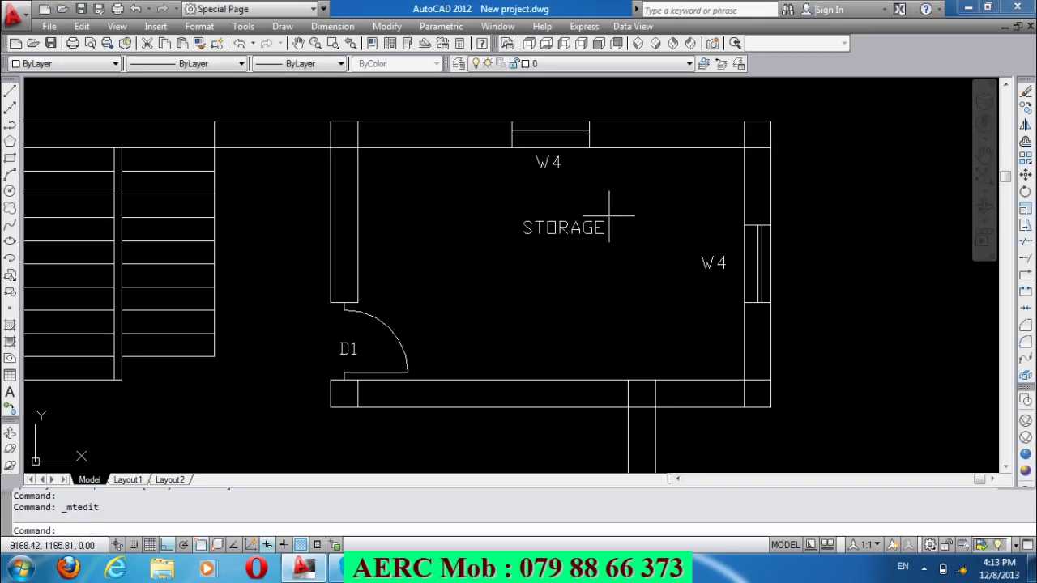
scroll(609, 216, down, 5)
Change the kitchen's W2 window tag to W4, then zoom out to review the plan.
scroll(324, 275, up, 2)
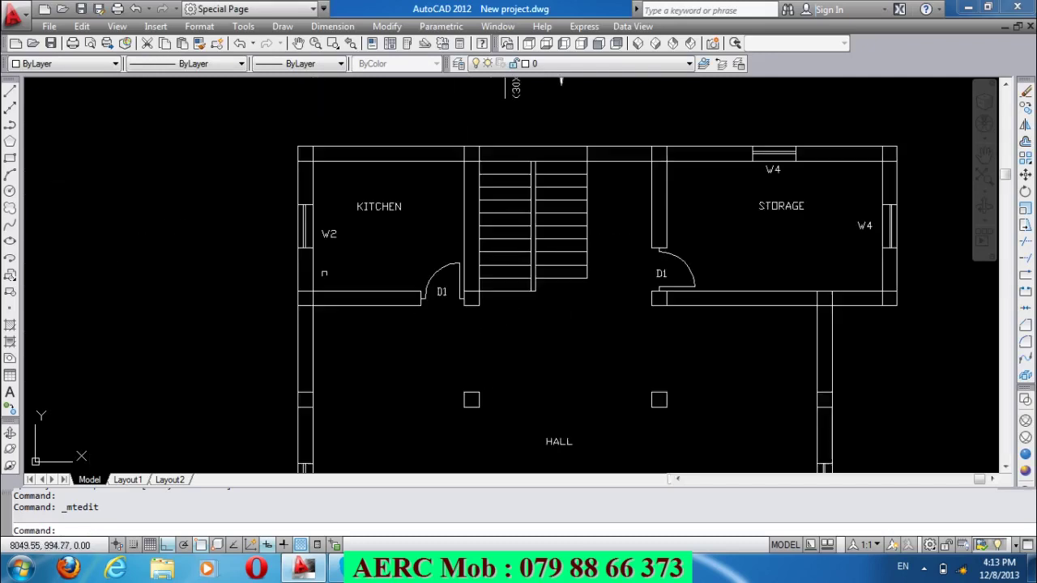
scroll(324, 274, up, 2)
click(328, 216)
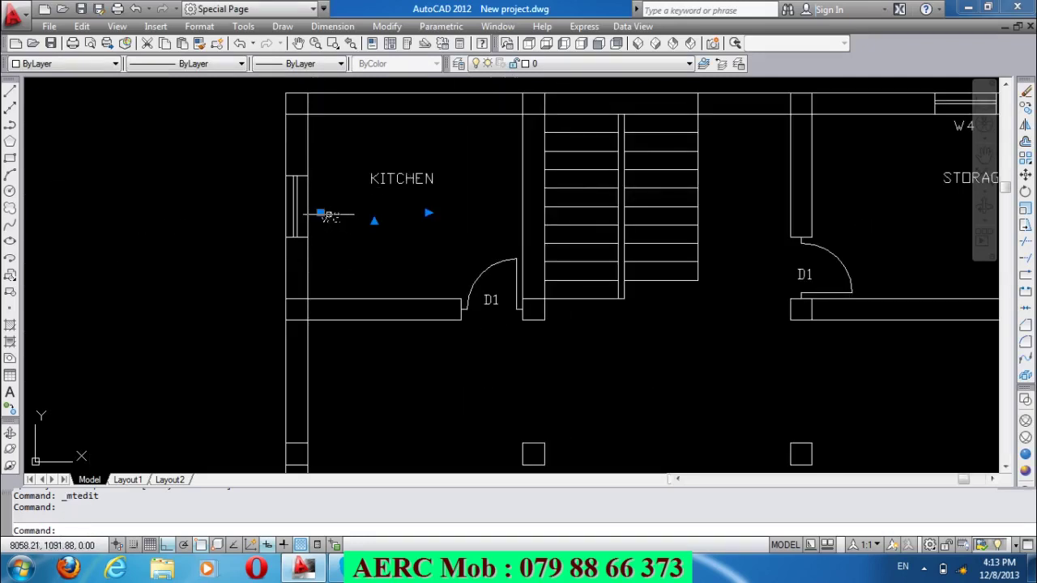
double_click(328, 216)
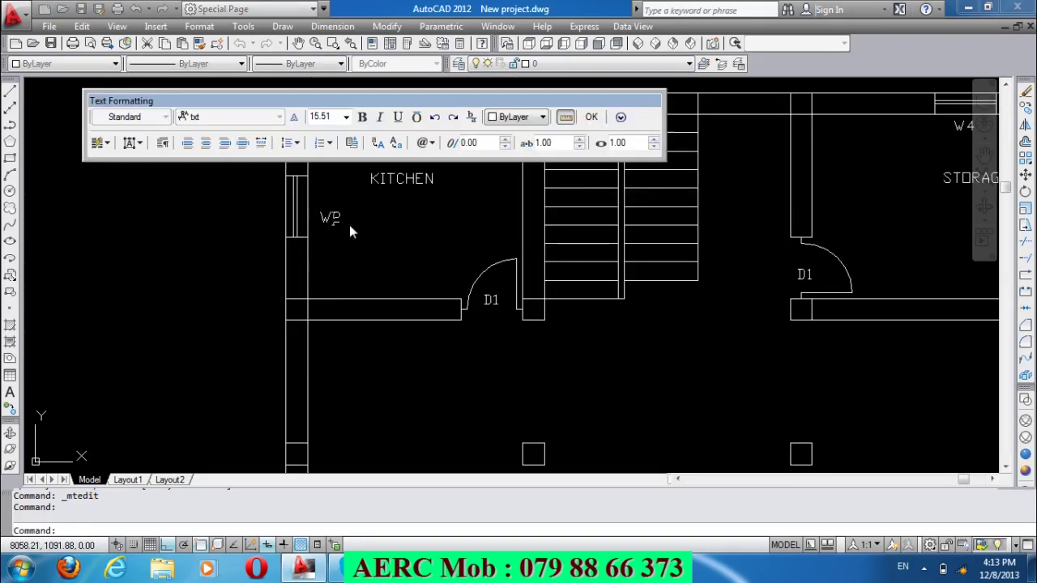
text(4)
click(340, 274)
scroll(391, 159, down, 2)
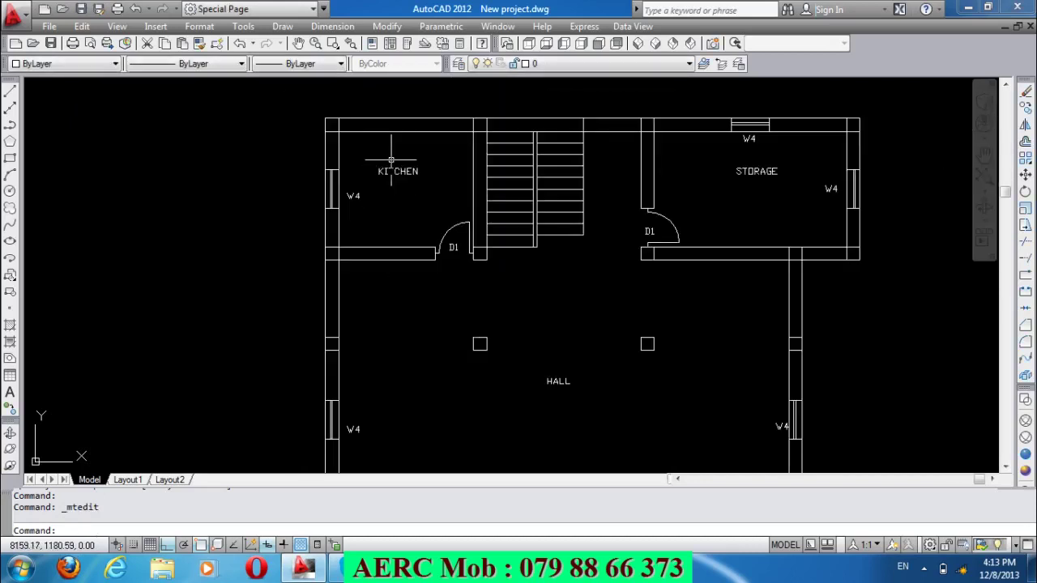
scroll(391, 159, down, 2)
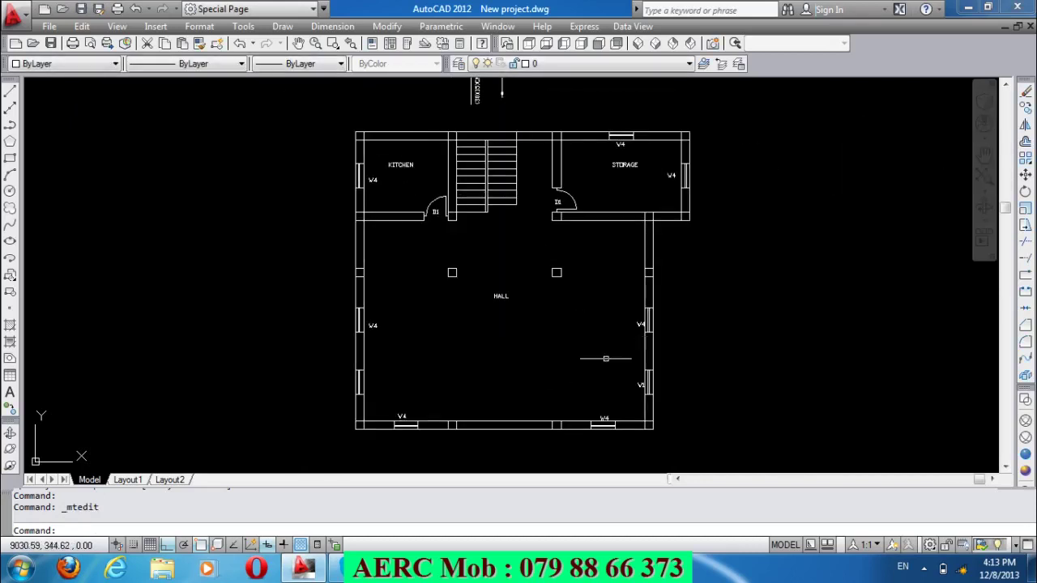
scroll(498, 296, up, 3)
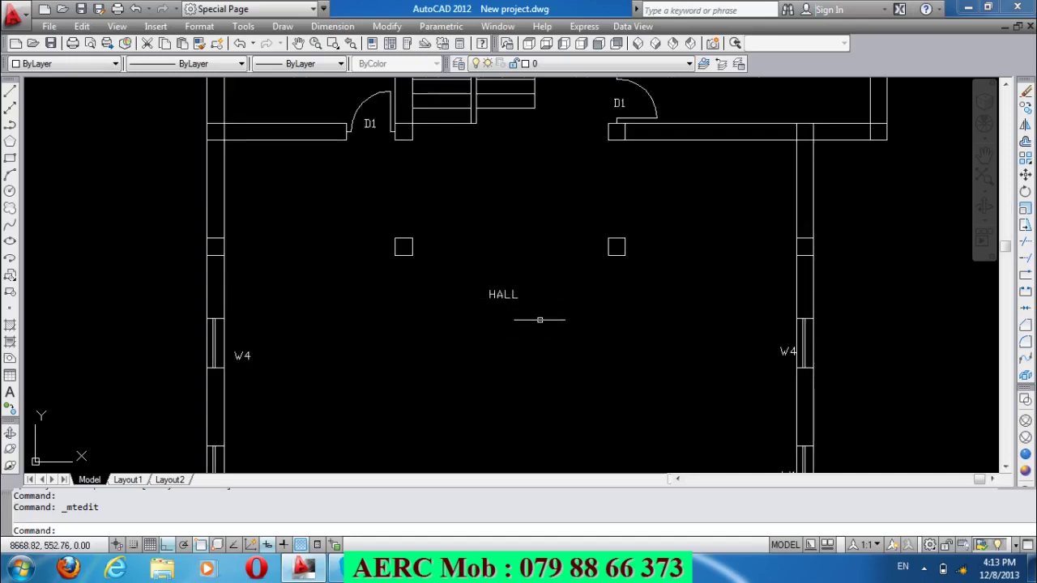
scroll(539, 320, down, 3)
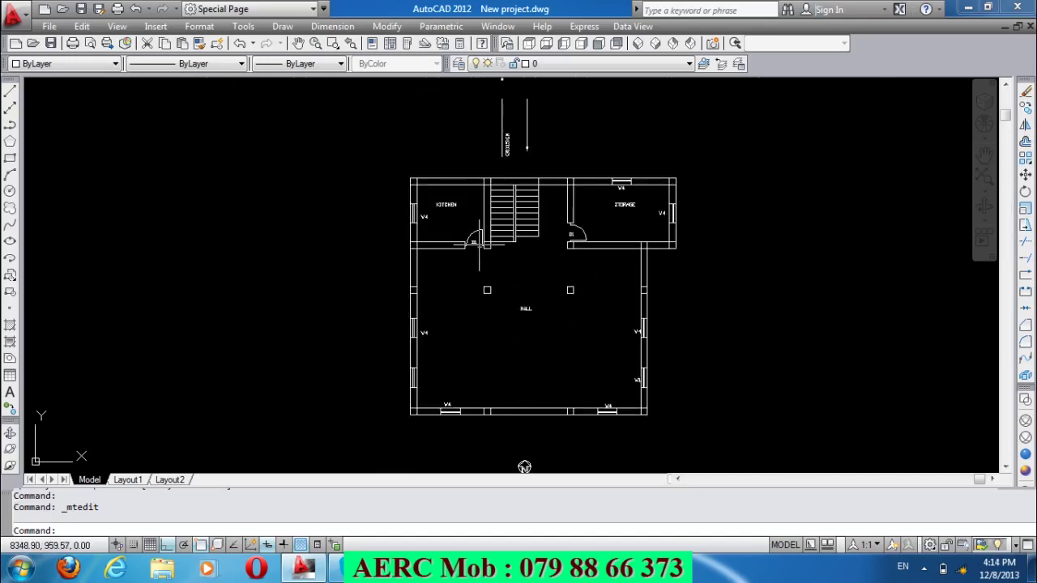
scroll(484, 172, up, 2)
scroll(484, 171, up, 1)
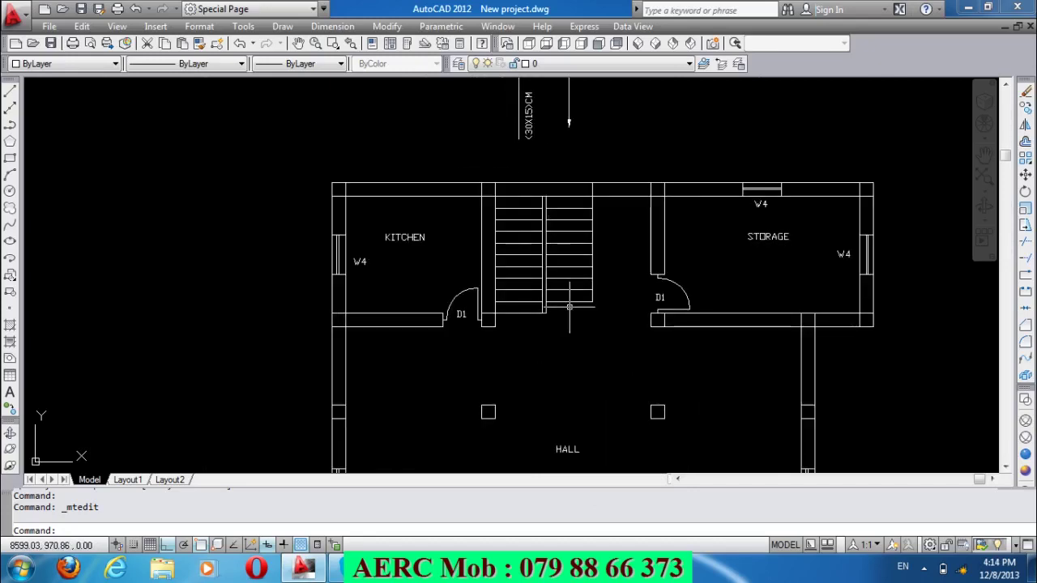
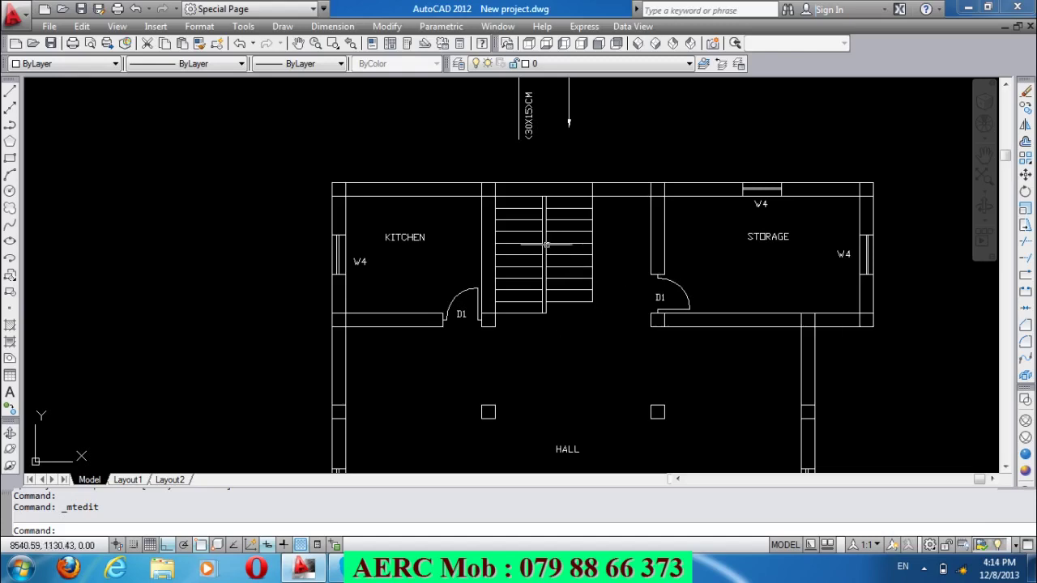
Draw a 120-unit line rightward from the stair's bottom corner to close the right flight.
scroll(542, 209, up, 2)
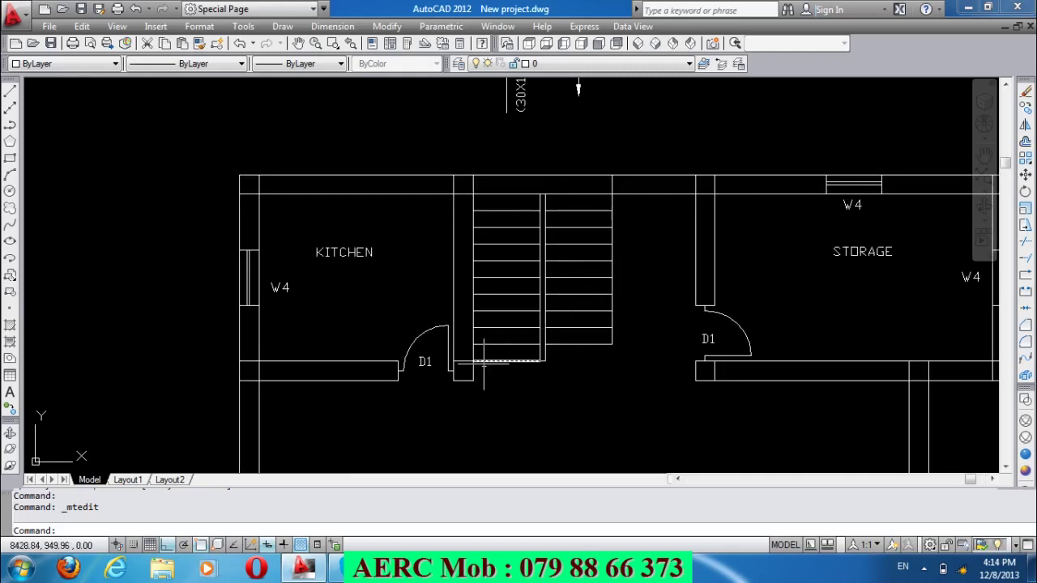
text(L)
key(Return)
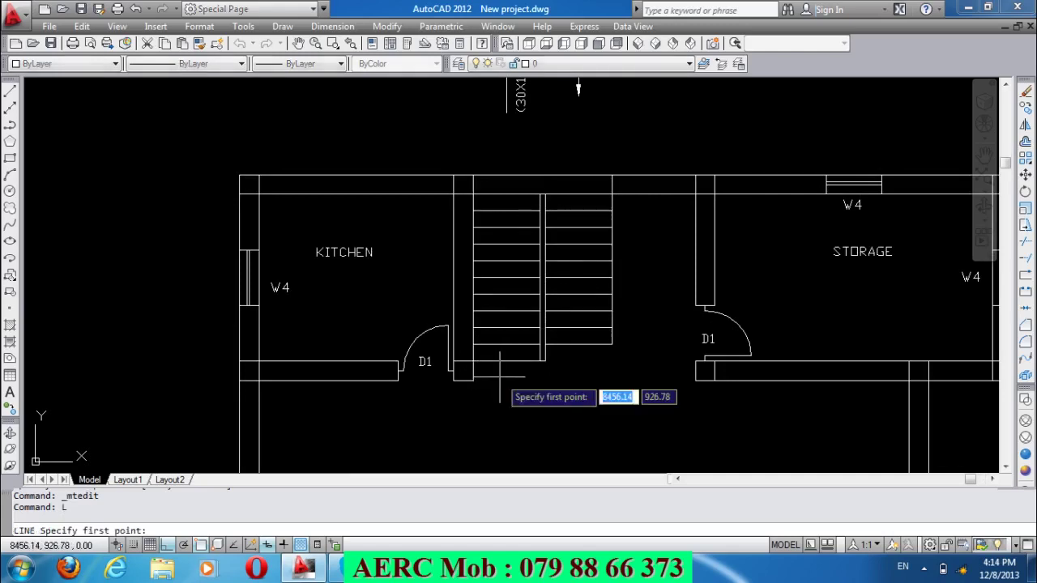
scroll(539, 361, up, 5)
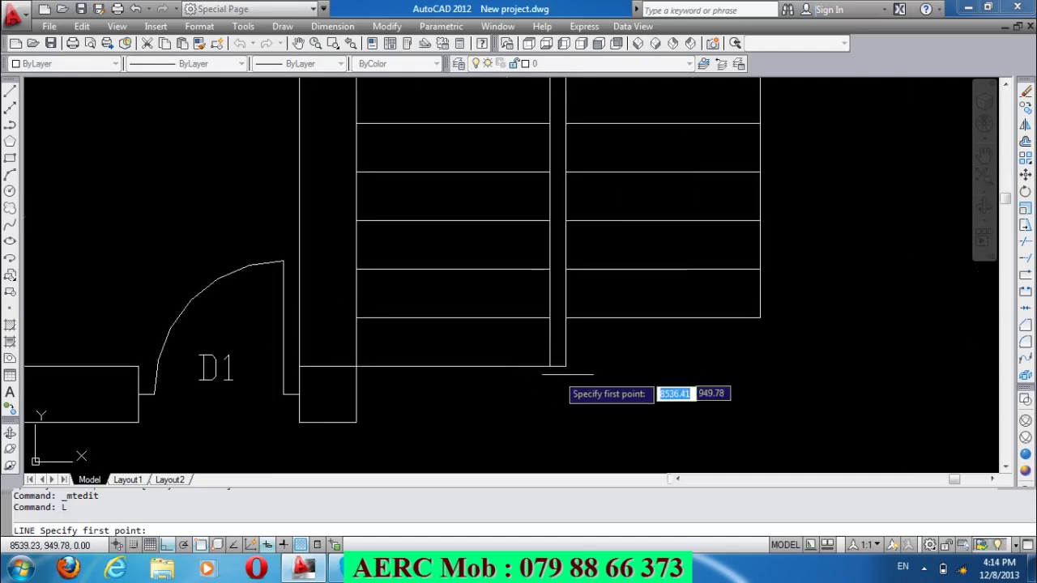
click(564, 366)
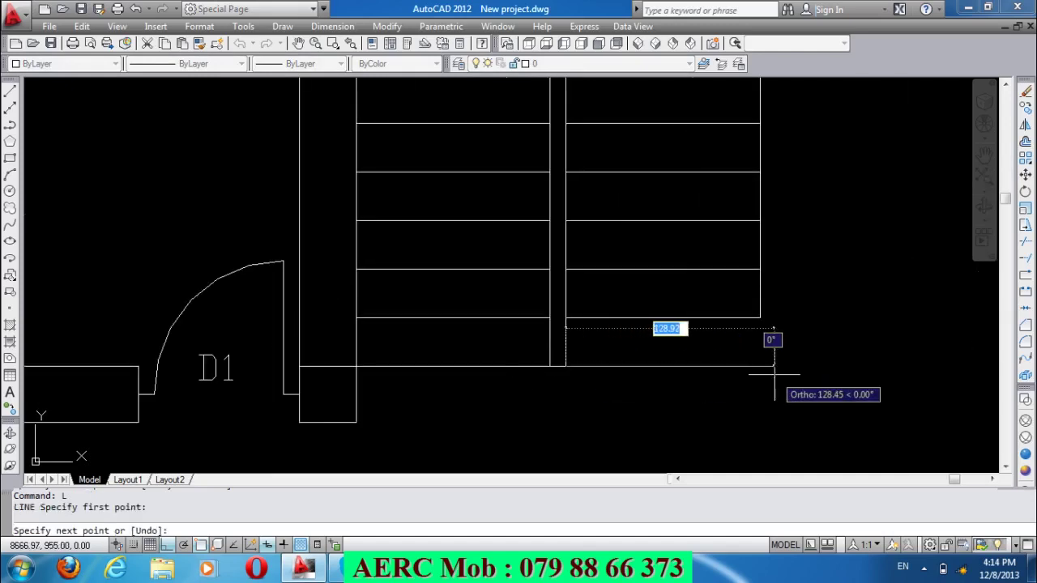
text(120)
key(Return)
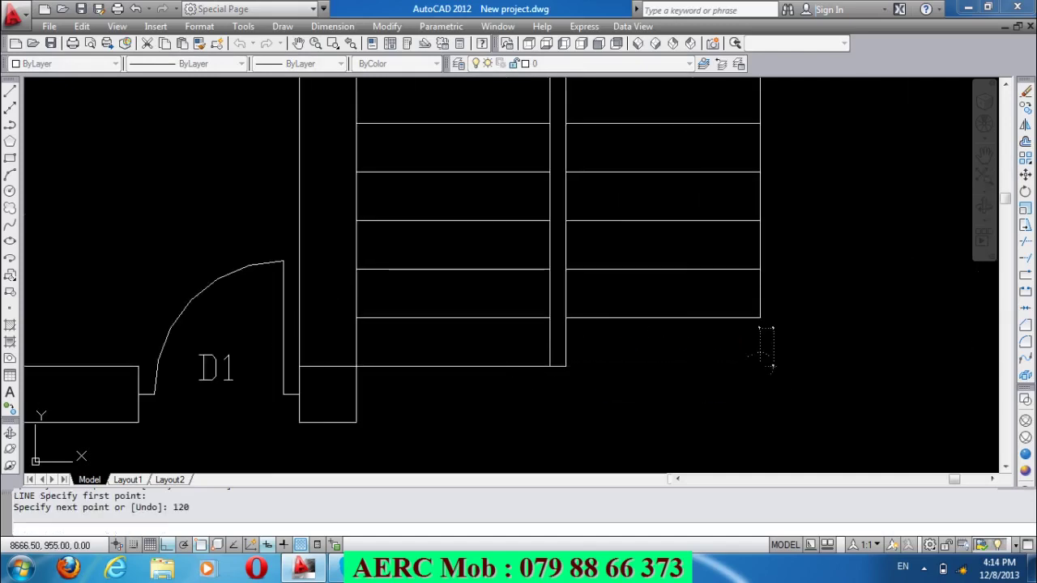
key(Return)
scroll(738, 405, down, 2)
scroll(739, 405, down, 2)
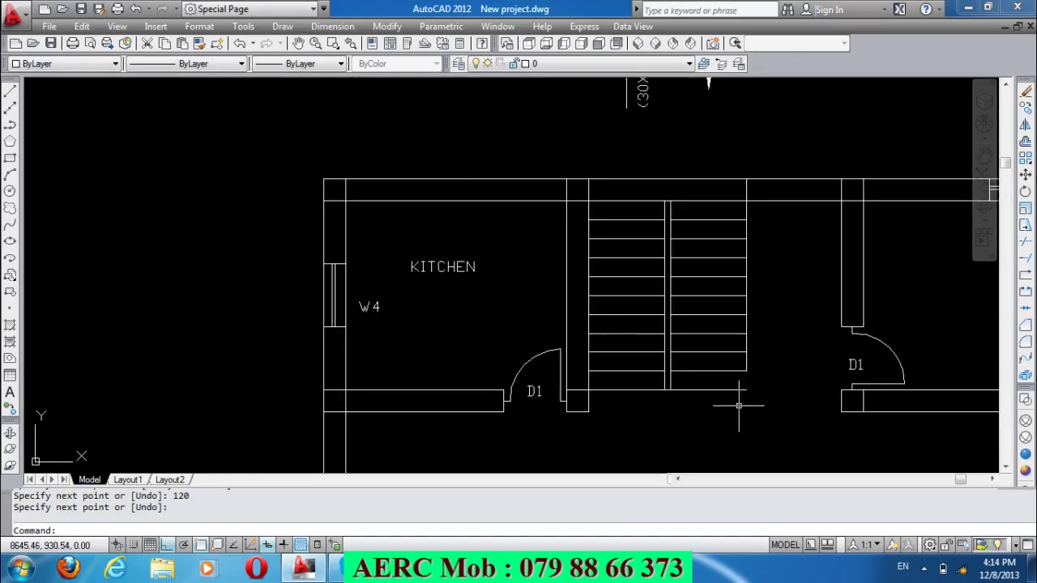
Select the right and left flights' tread lines with crossing windows and erase all 18.
click(721, 381)
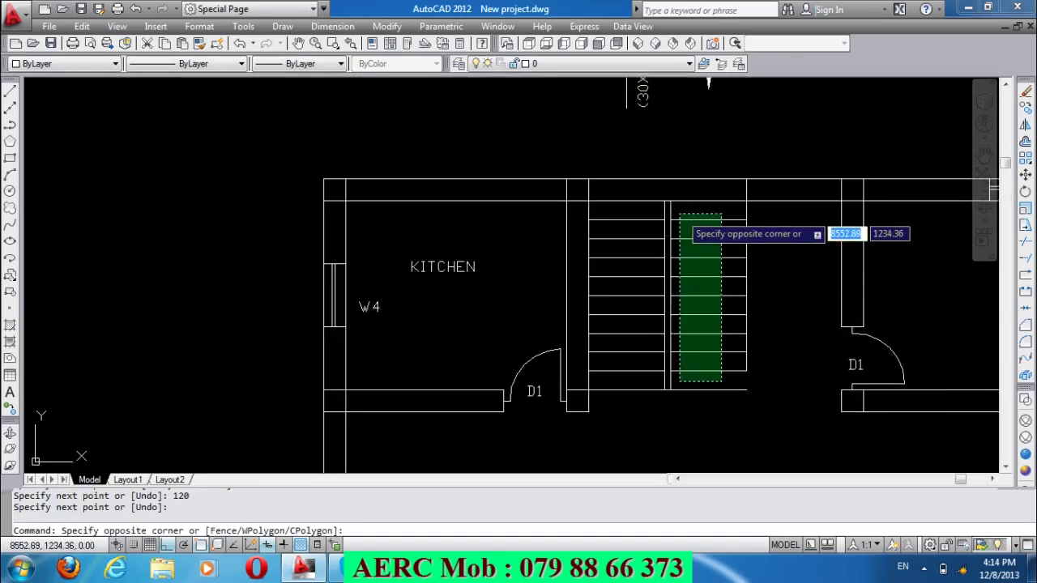
click(677, 214)
click(638, 379)
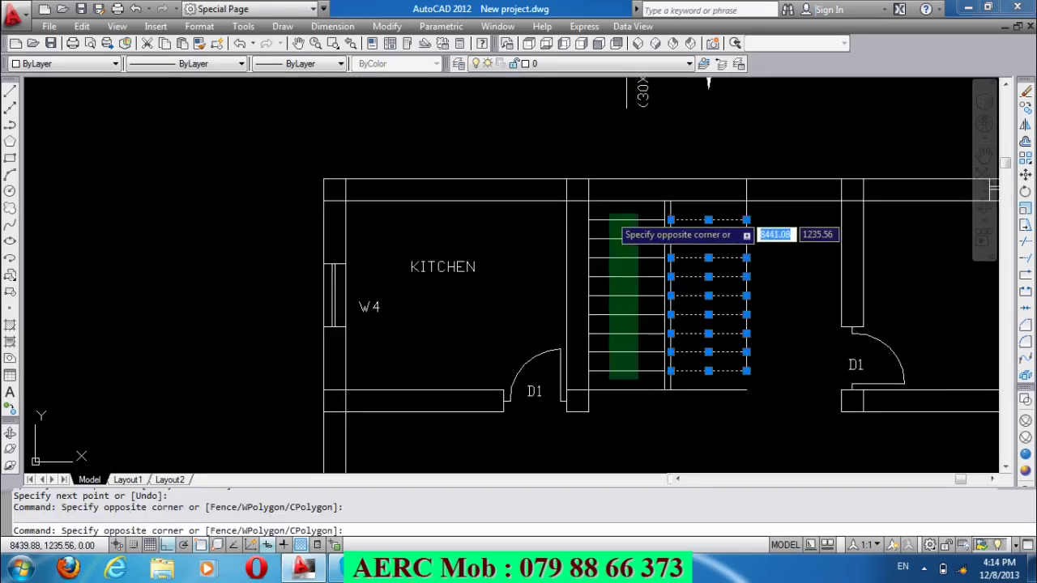
click(616, 240)
key(Delete)
text(O)
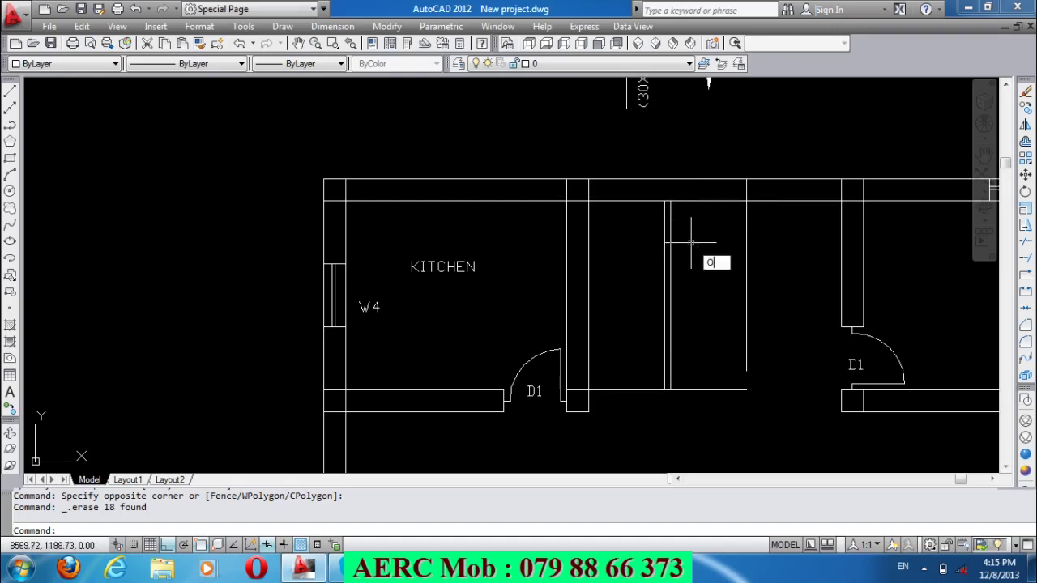
Offset the short top wall line 120 units downward to form the landing line.
key(Return)
text(120)
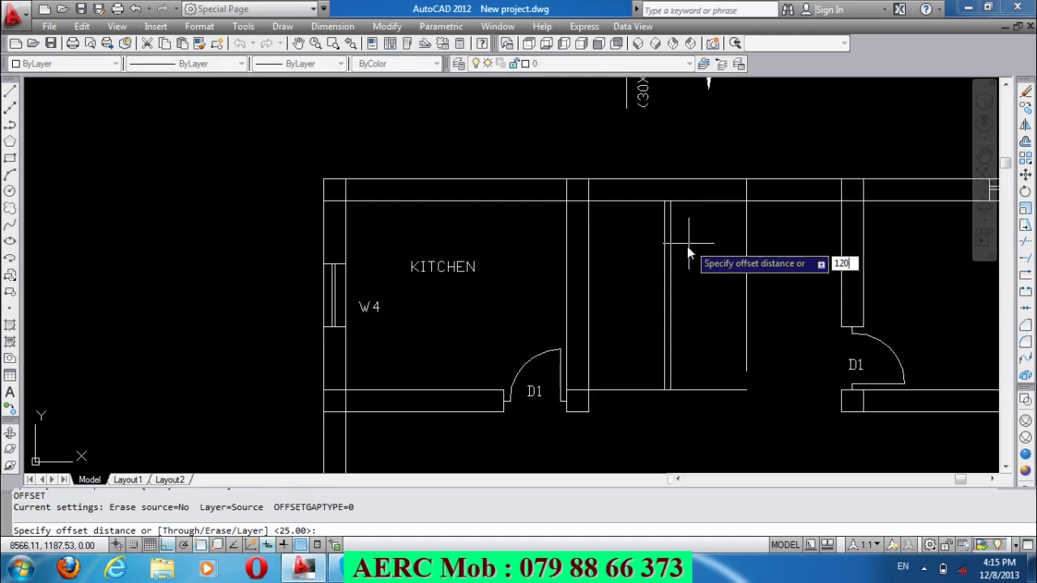
key(Return)
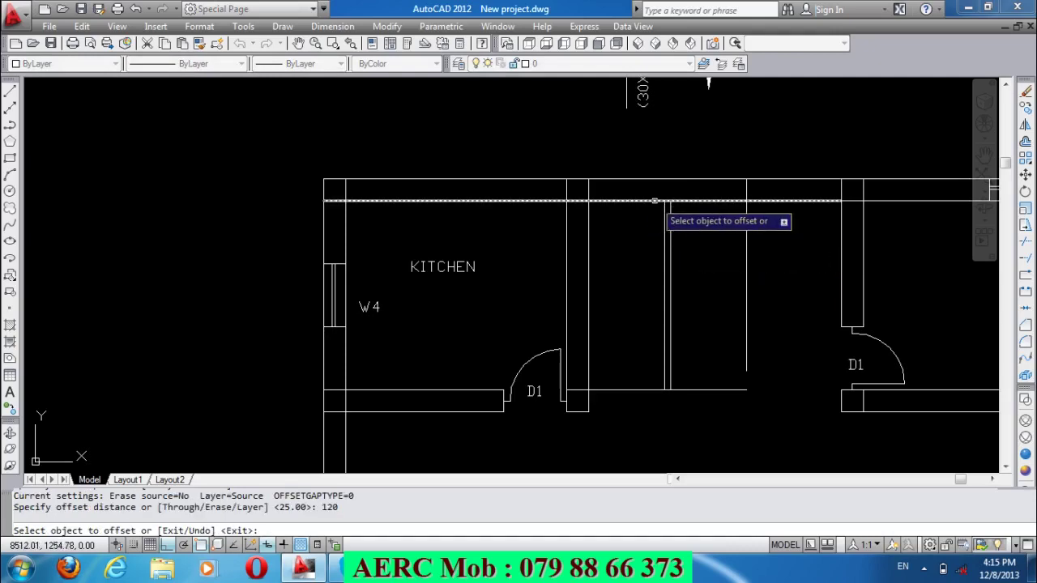
click(718, 201)
click(721, 236)
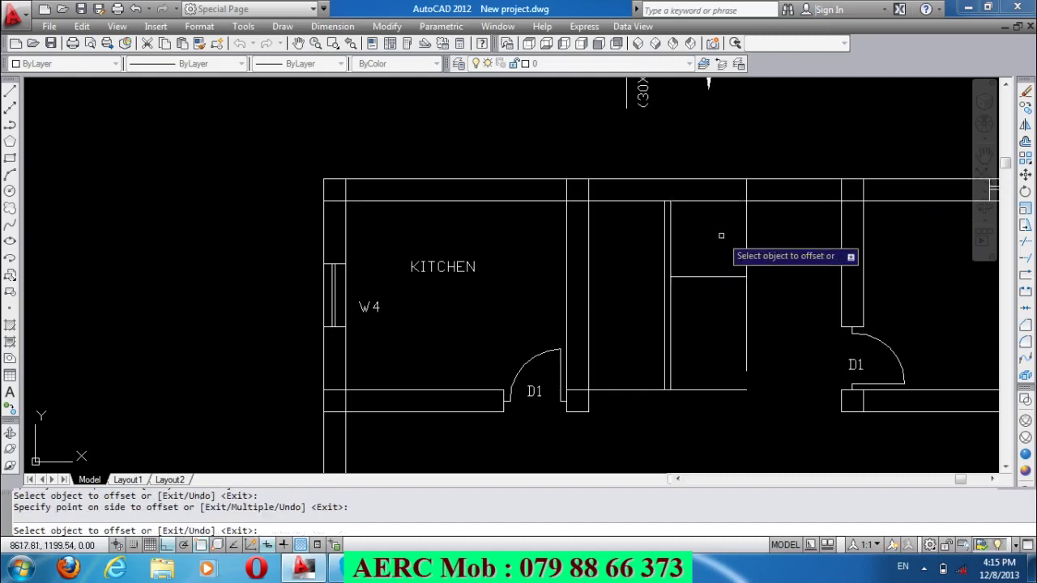
key(Return)
text(4)
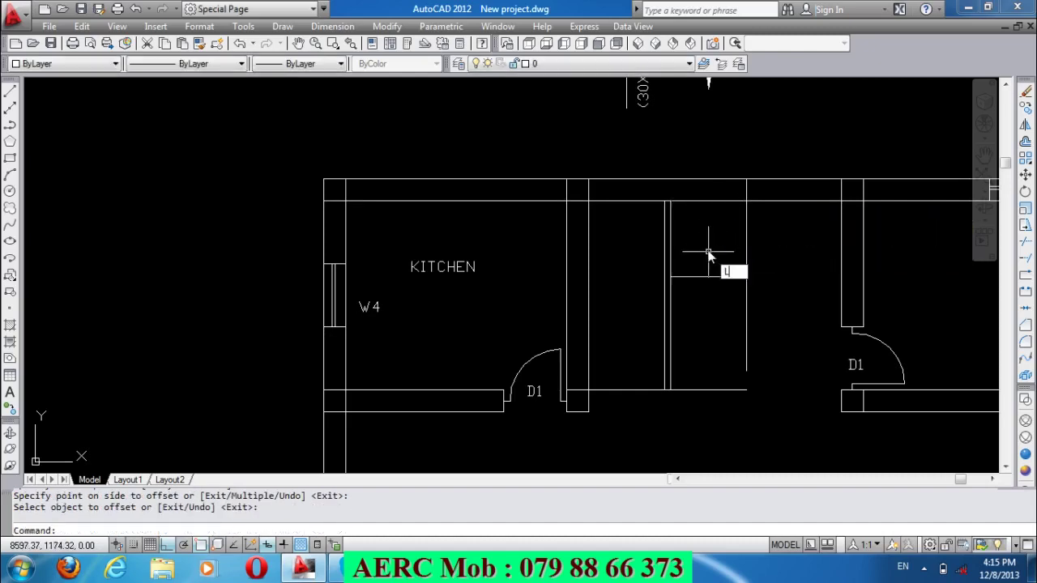
Extend the landing line 130 units left across the stairwell with a new line.
key(Return)
scroll(701, 270, up, 2)
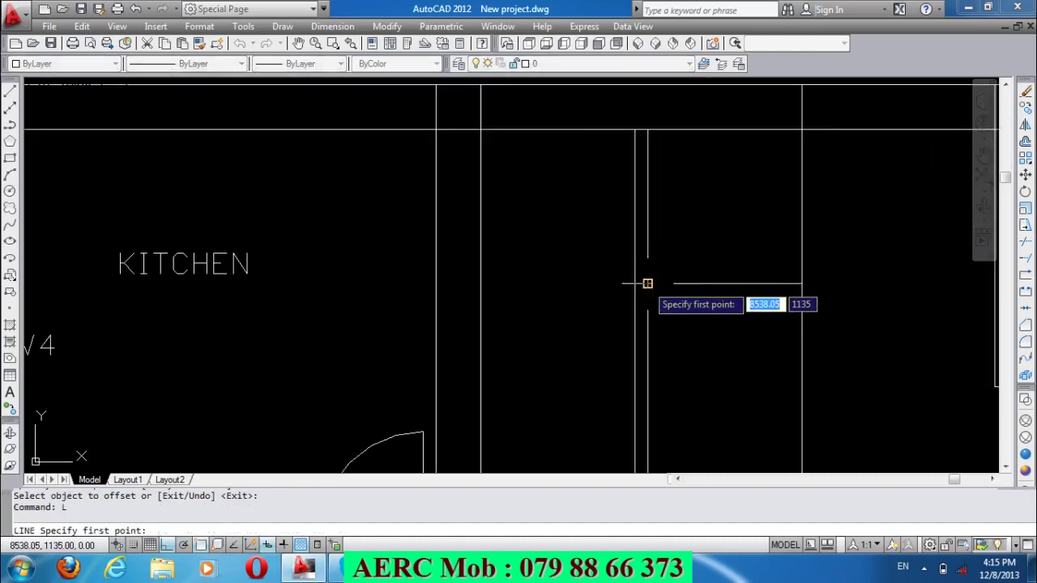
click(647, 284)
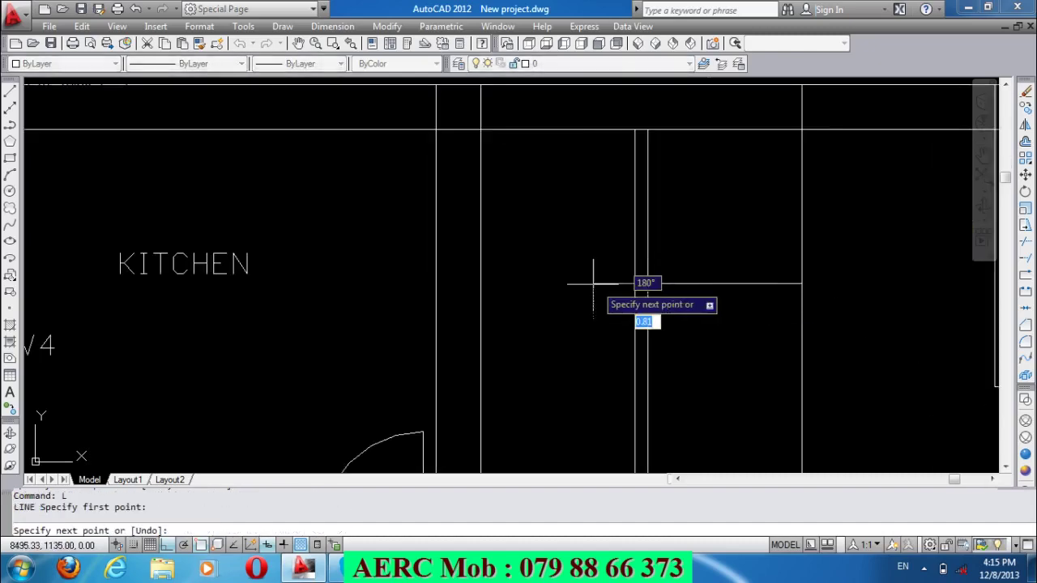
click(480, 283)
key(Return)
scroll(592, 307, down, 2)
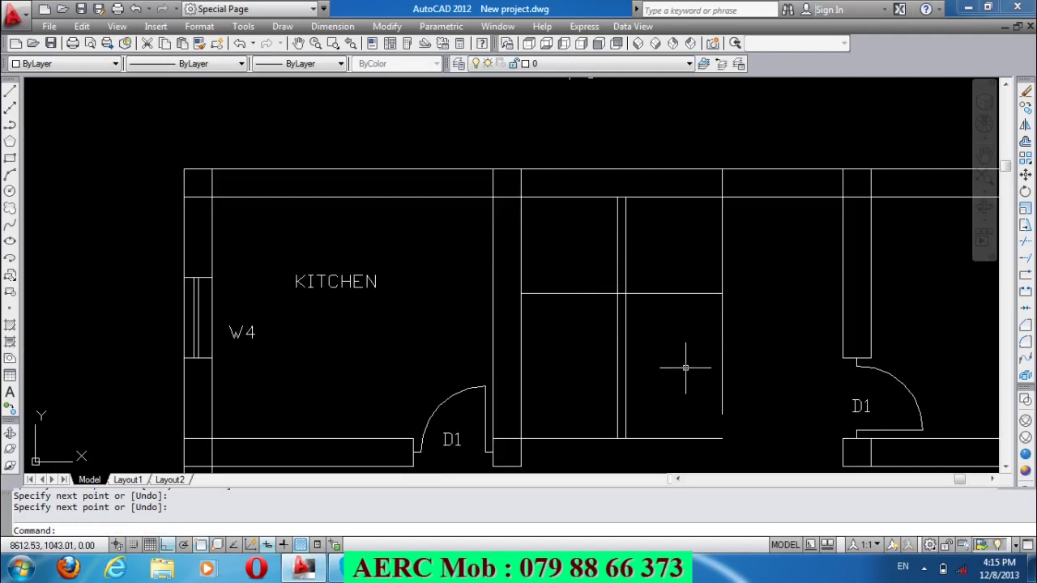
text(o)
Offset six treads upward at 27 spacing, starting from the stairwell's bottom line.
key(Return)
text(27)
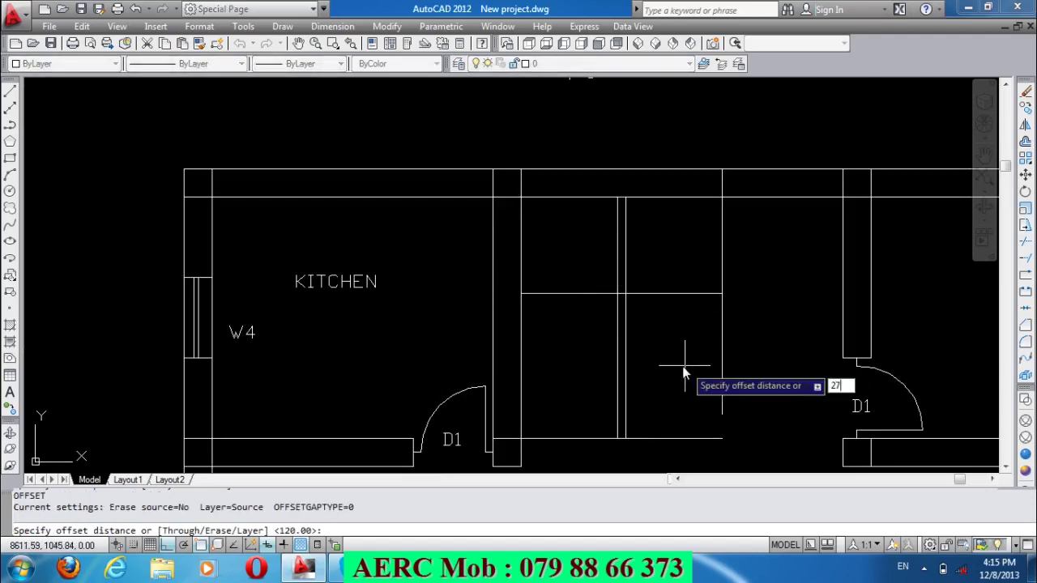
key(Return)
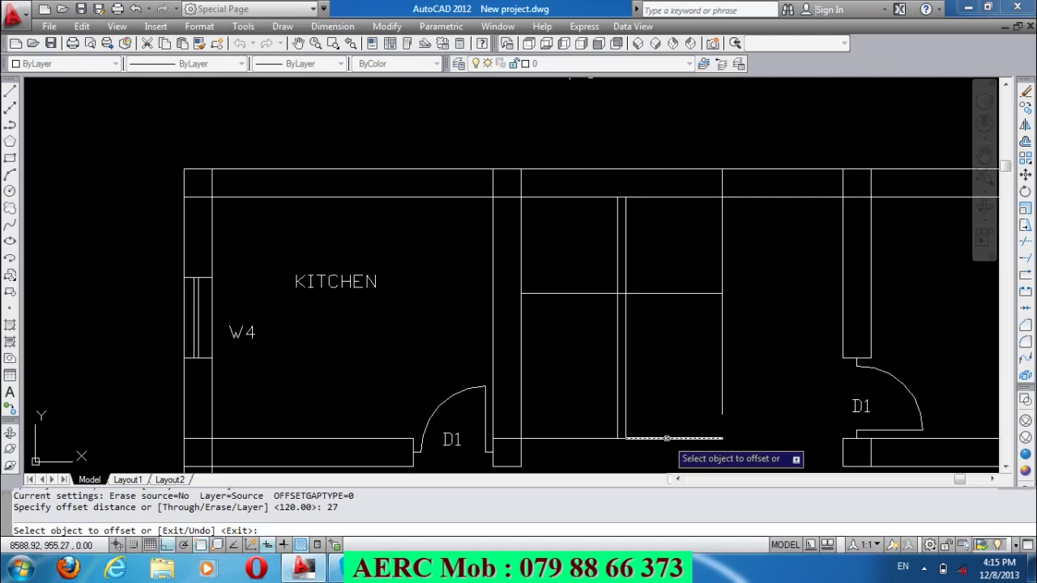
click(664, 438)
click(669, 418)
click(668, 417)
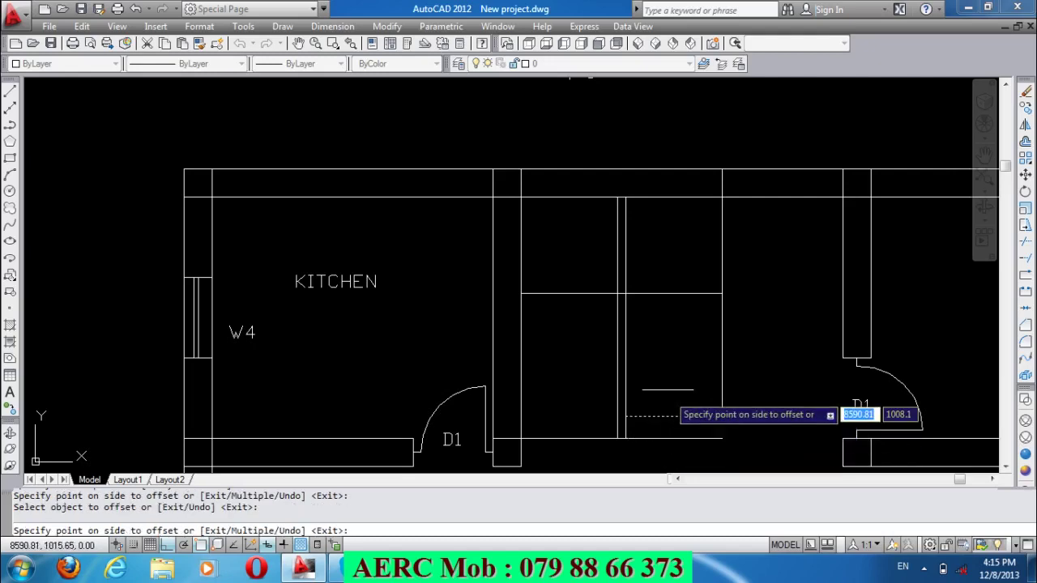
click(665, 390)
click(665, 394)
click(660, 371)
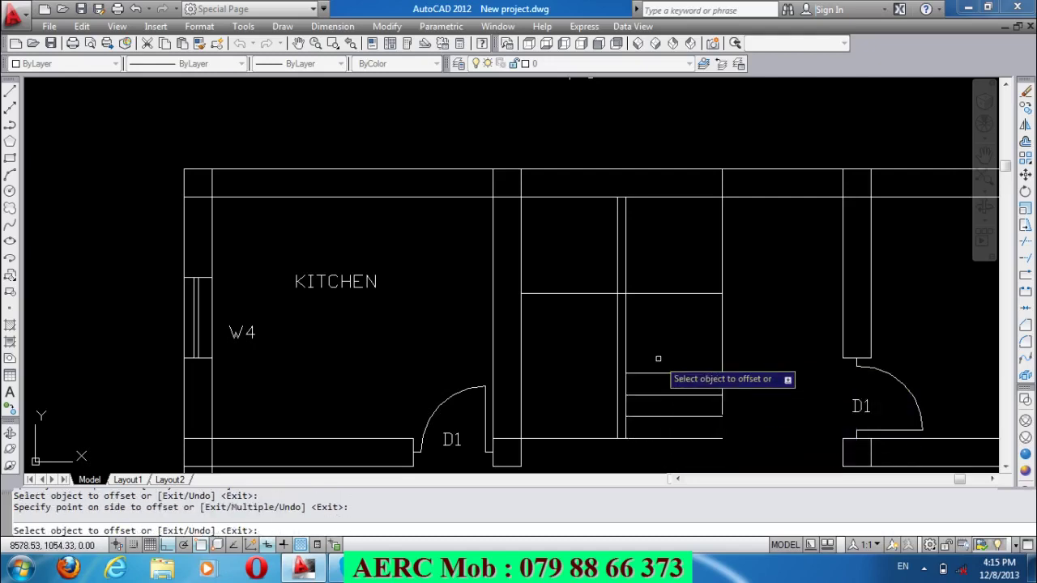
click(660, 373)
click(665, 346)
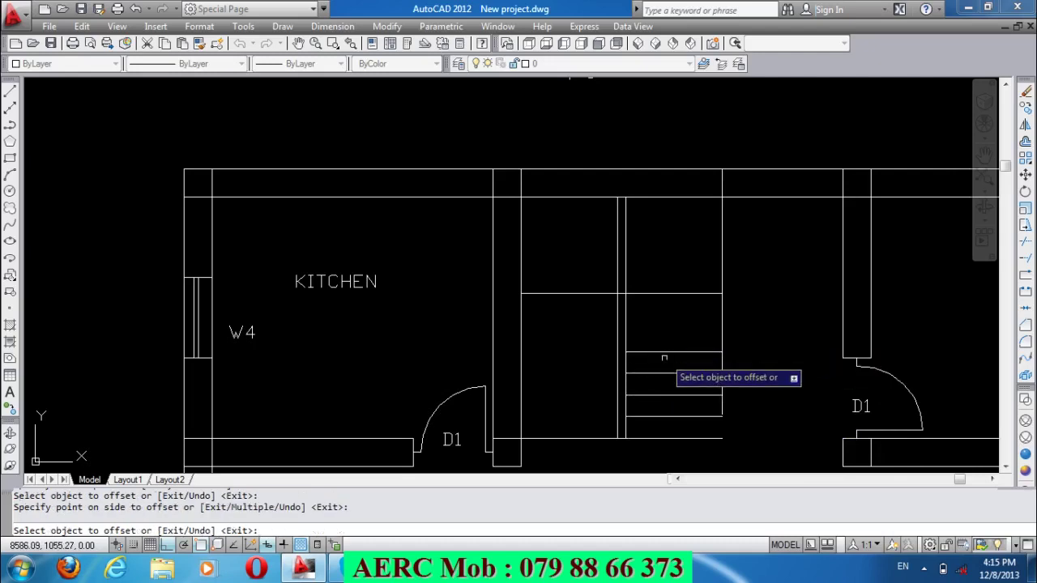
click(661, 353)
click(675, 337)
click(679, 330)
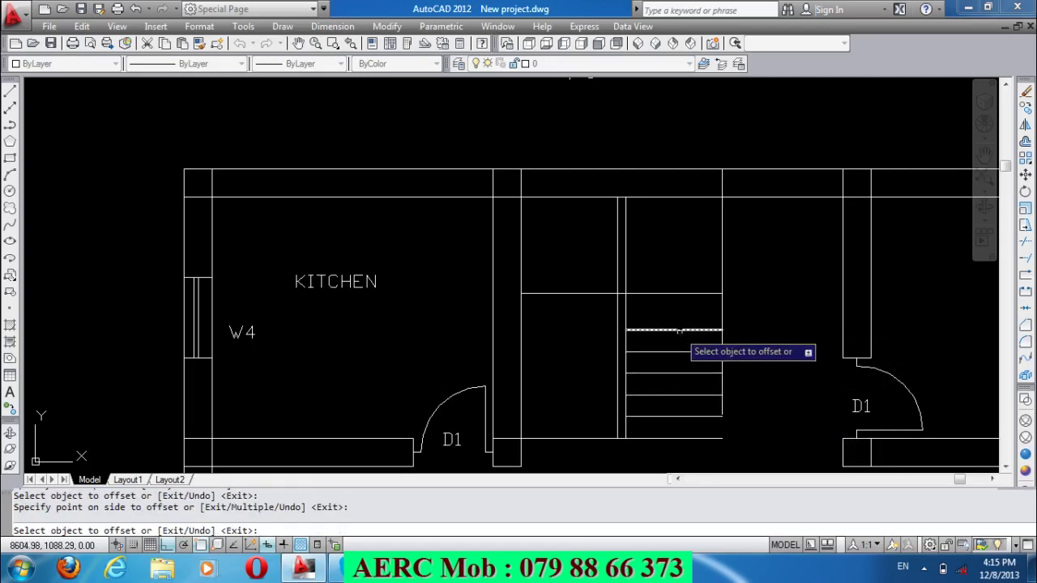
click(678, 312)
scroll(671, 292, up, 3)
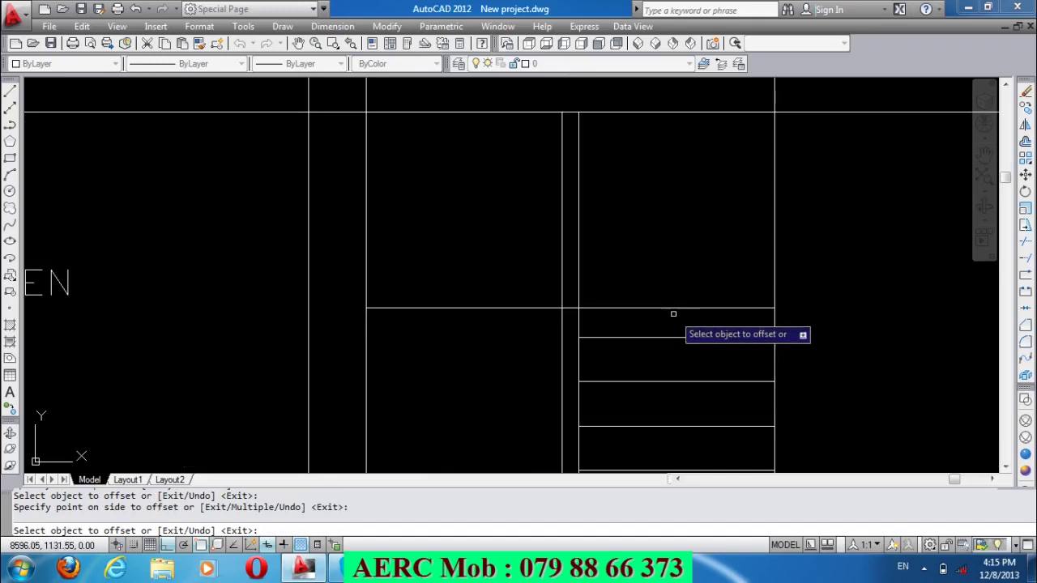
key(Return)
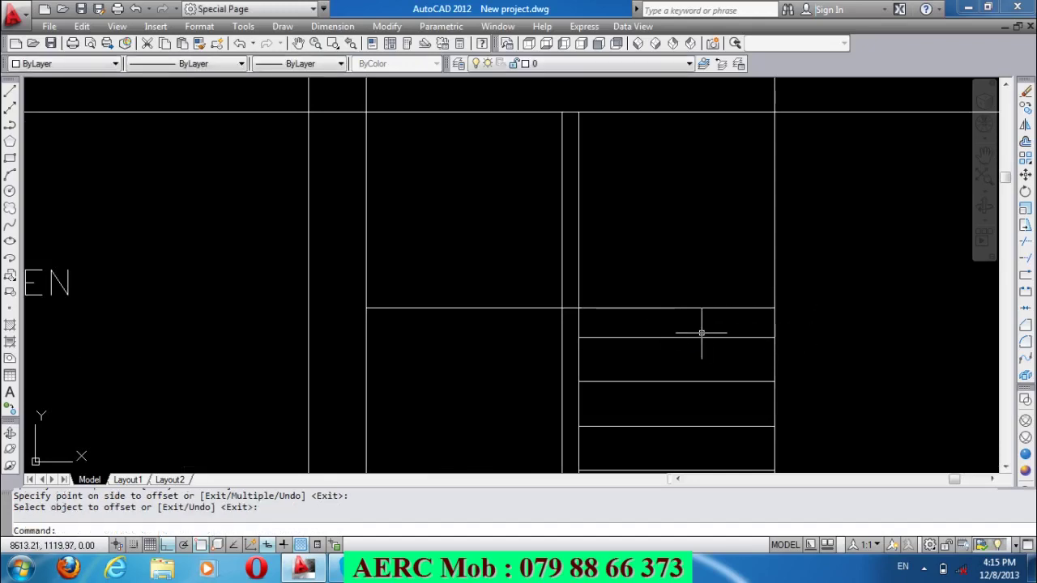
Add one more tread 27 units above the landing line.
scroll(702, 331, up, 2)
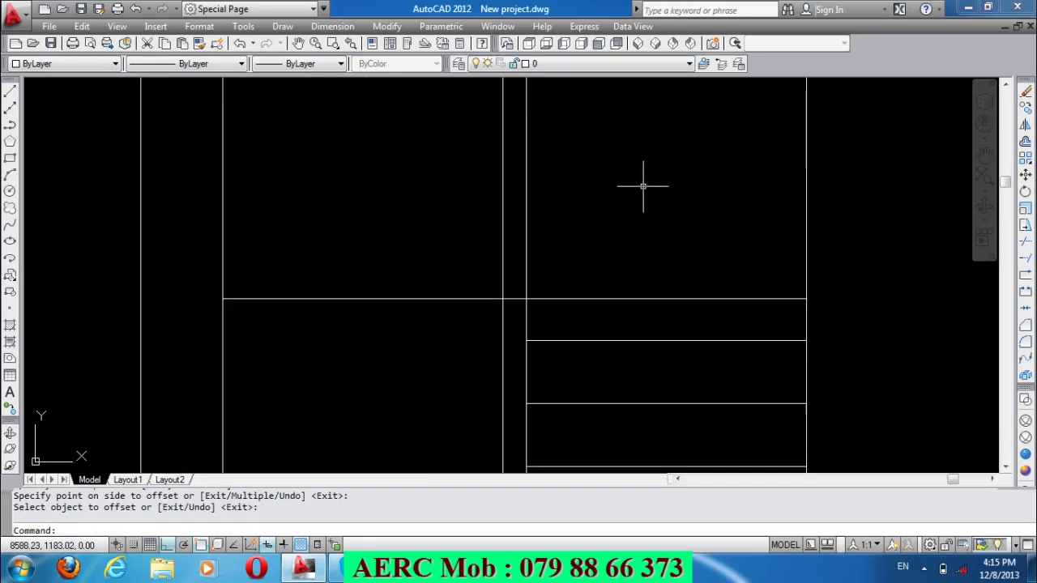
text(o)
key(Return)
key(Return)
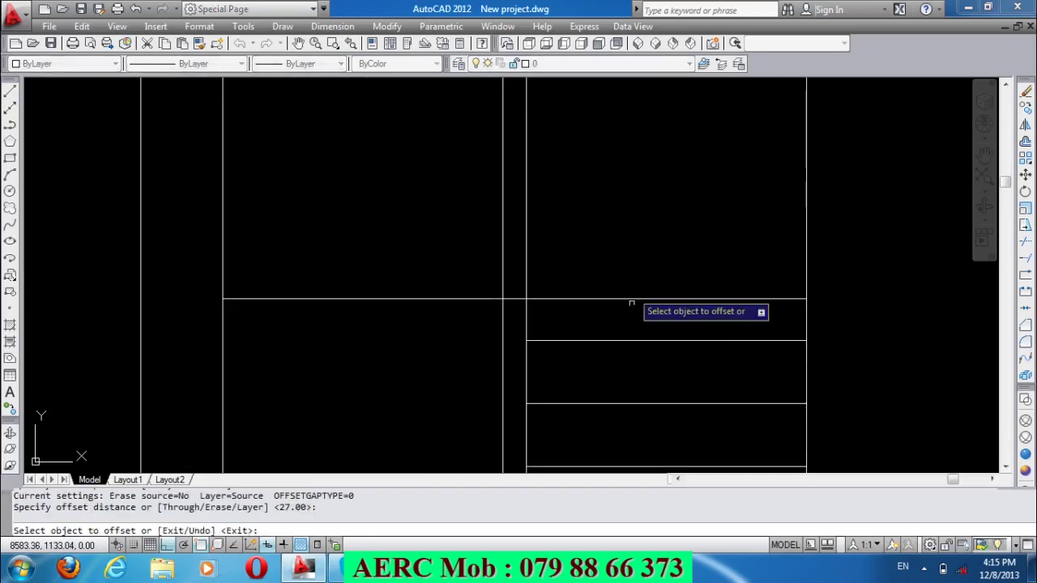
click(629, 340)
click(656, 275)
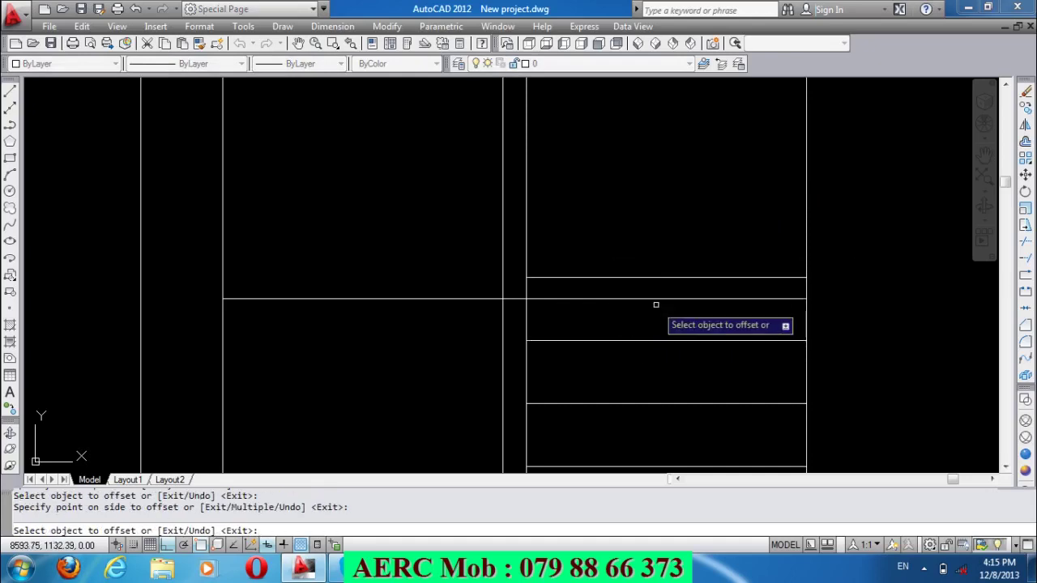
key(Return)
scroll(767, 302, up, 2)
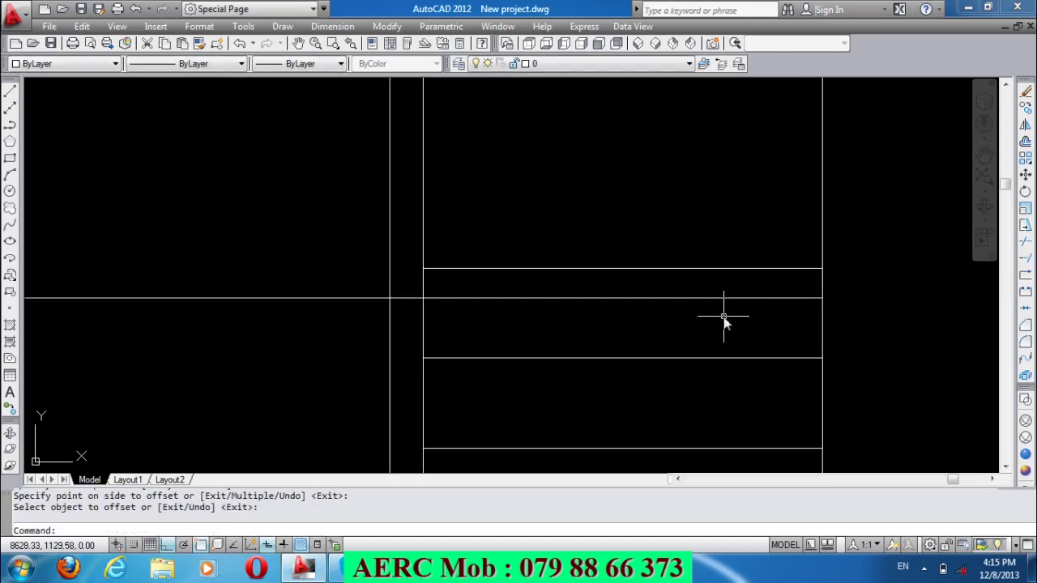
Place a DLI linear dimension measuring the 9-unit gap at the tread end.
text(DLI)
key(Return)
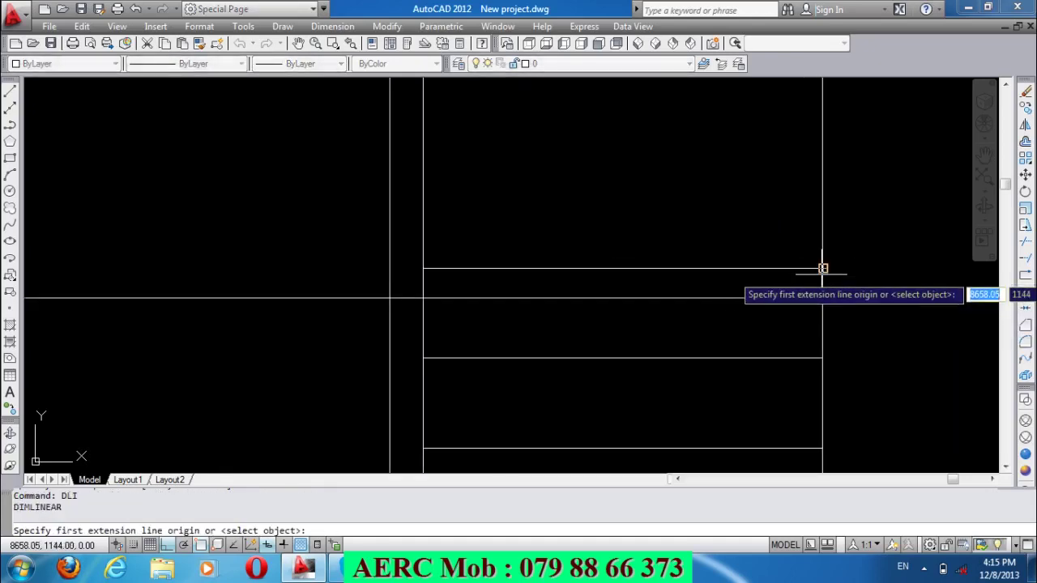
click(822, 268)
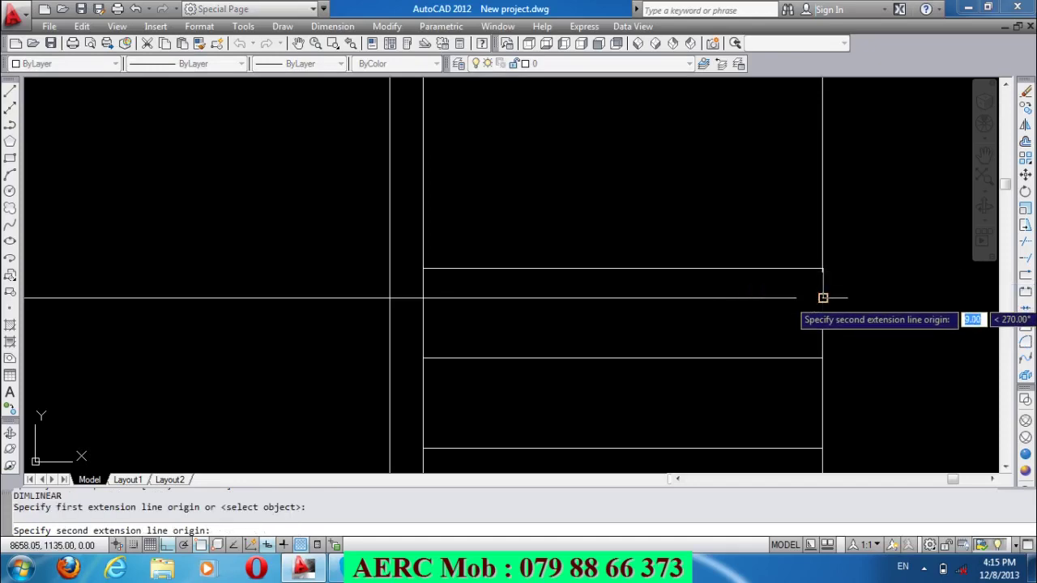
click(822, 298)
click(851, 320)
Cancel the dimension command and delete the stray check dimension.
click(879, 324)
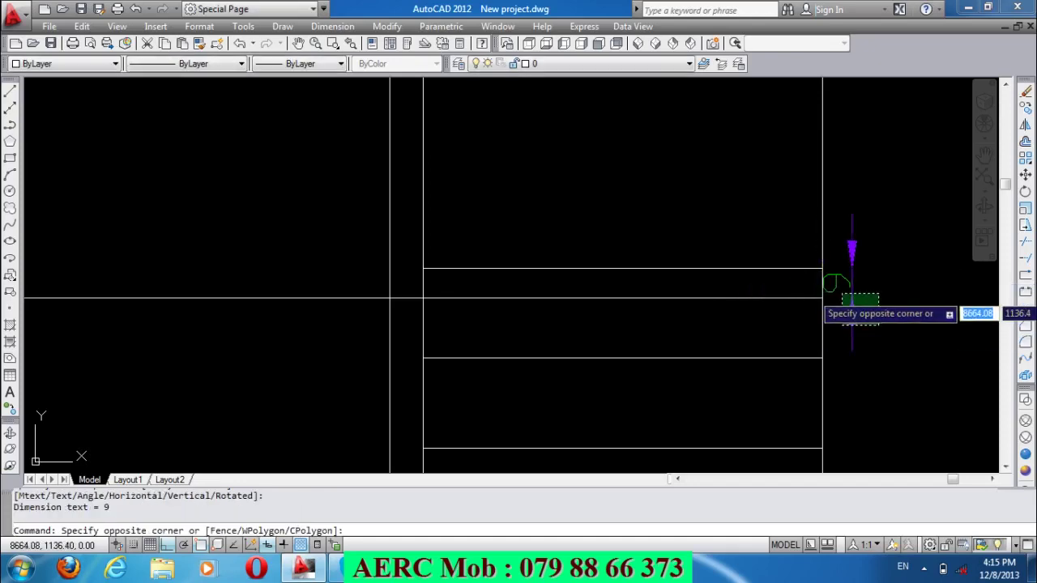
click(842, 296)
key(Return)
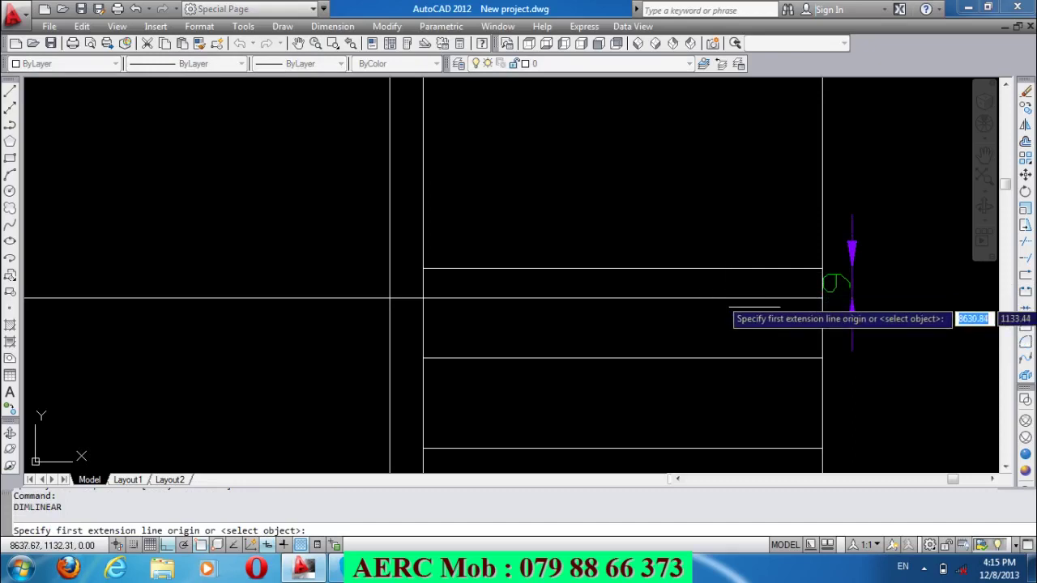
key(Escape)
click(895, 310)
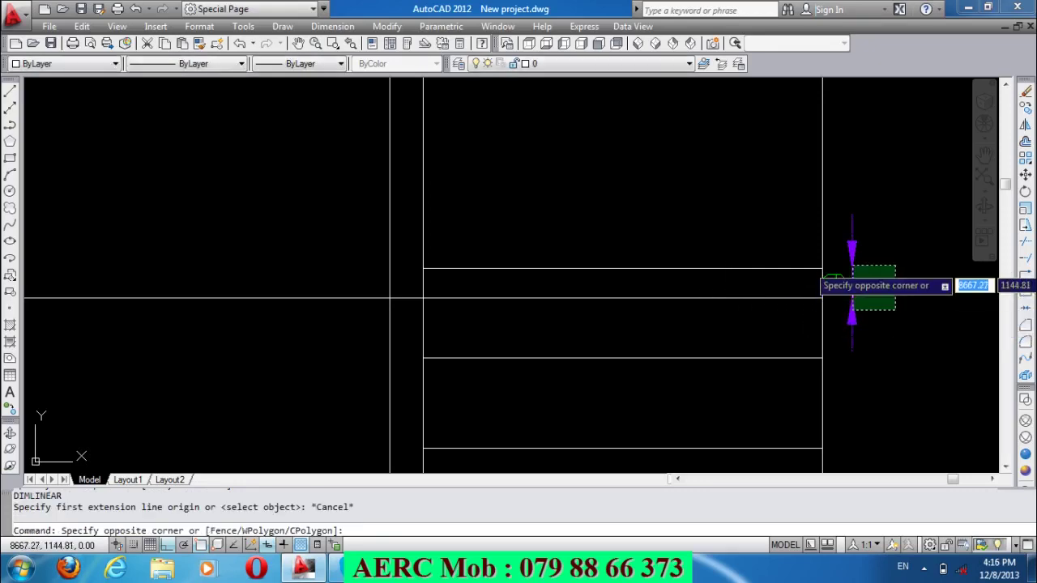
click(851, 266)
key(Delete)
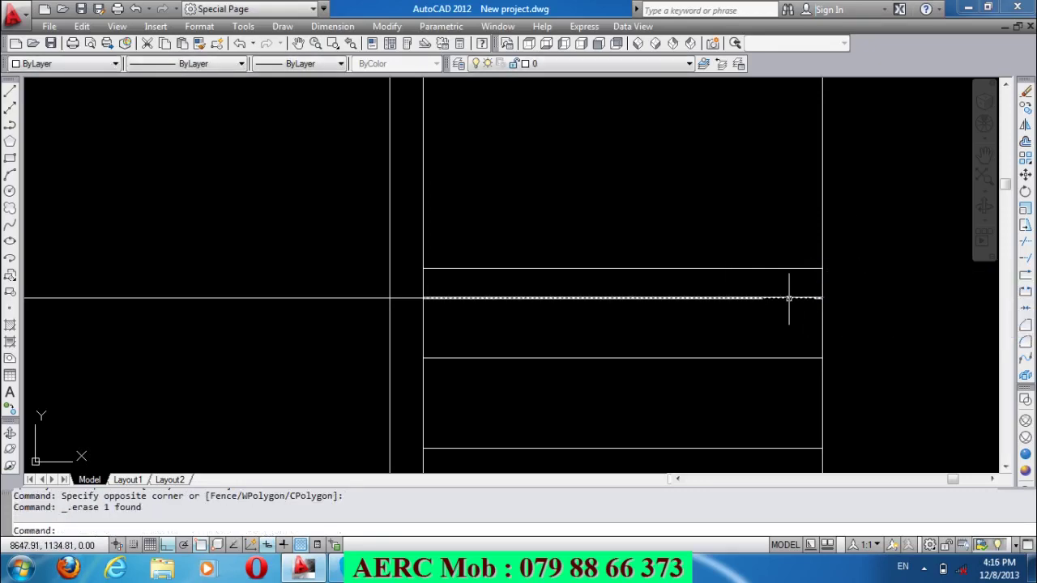
Delete the extra horizontal line across the stair bay.
click(786, 299)
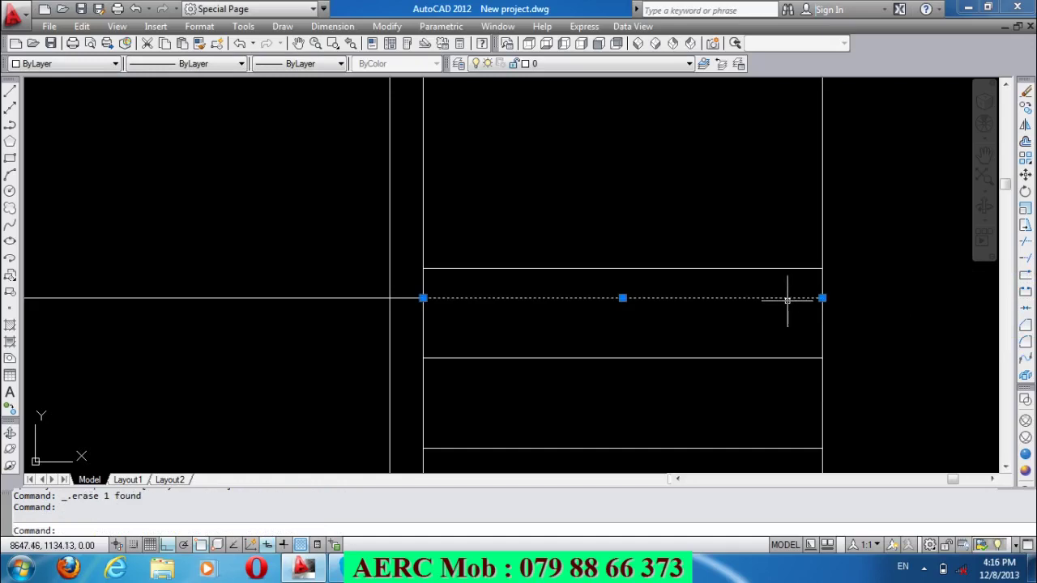
key(Delete)
scroll(782, 302, down, 2)
scroll(753, 273, down, 2)
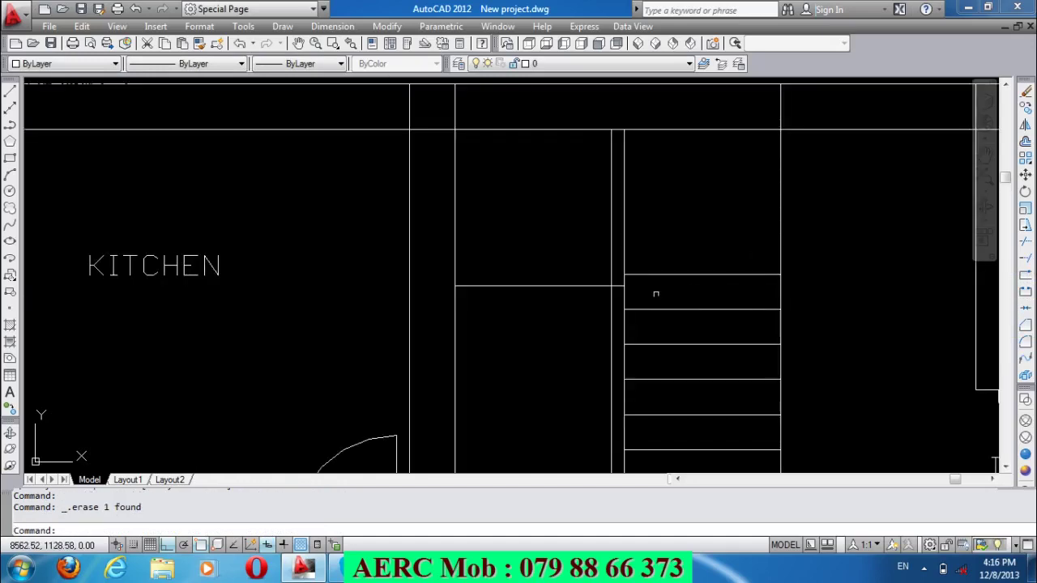
Extend the horizontal stair lines to the stair edge and delete the short duplicate line.
text(E)
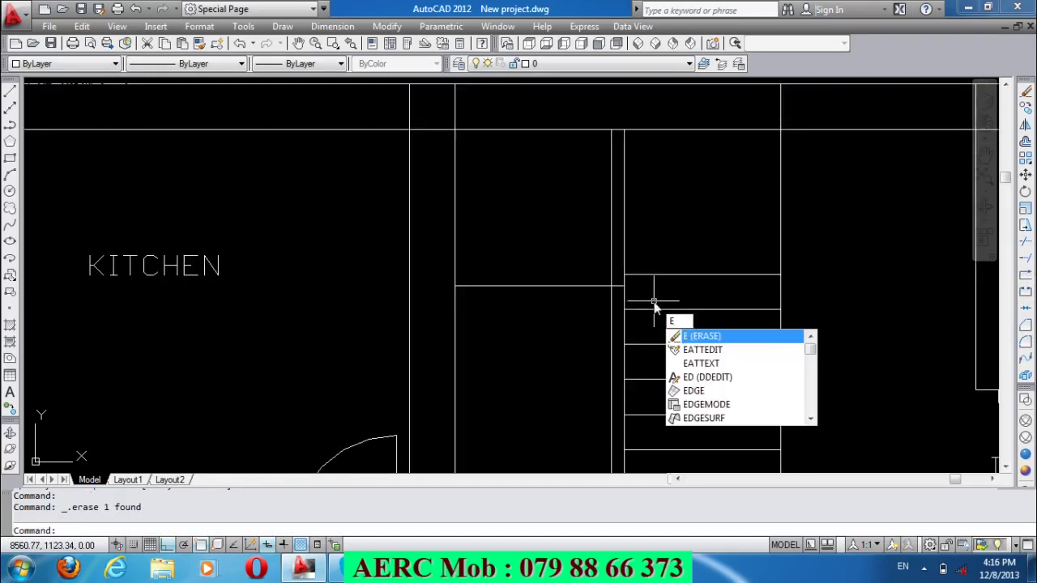
text(X)
key(Return)
key(Return)
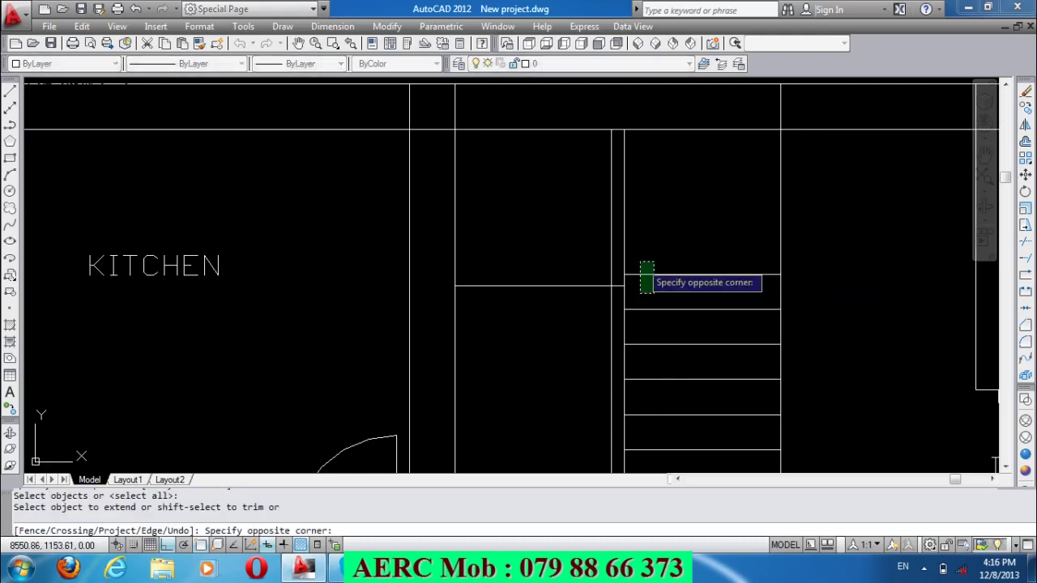
drag(652, 289, 632, 264)
click(644, 280)
click(639, 266)
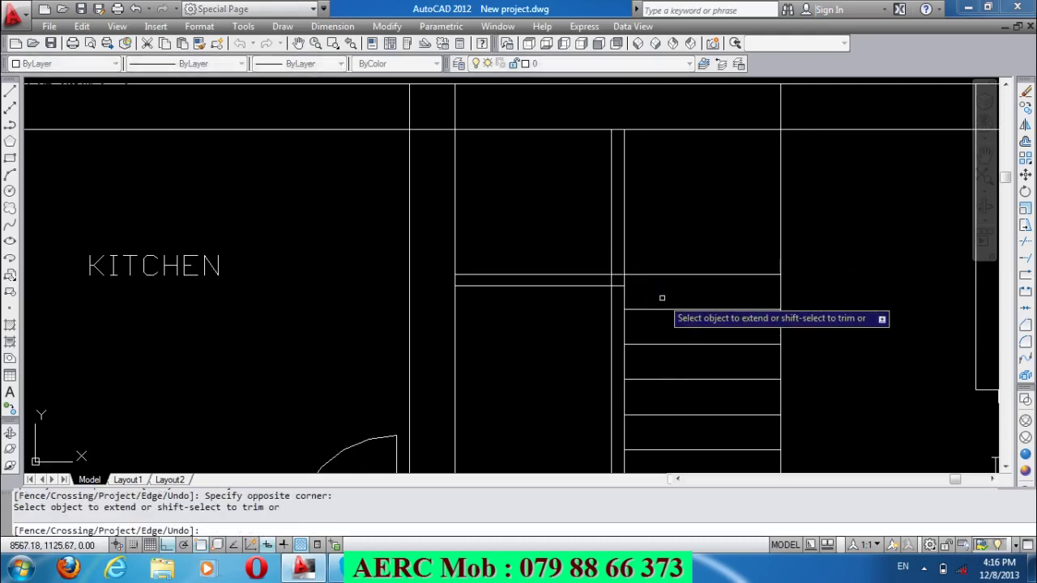
key(Return)
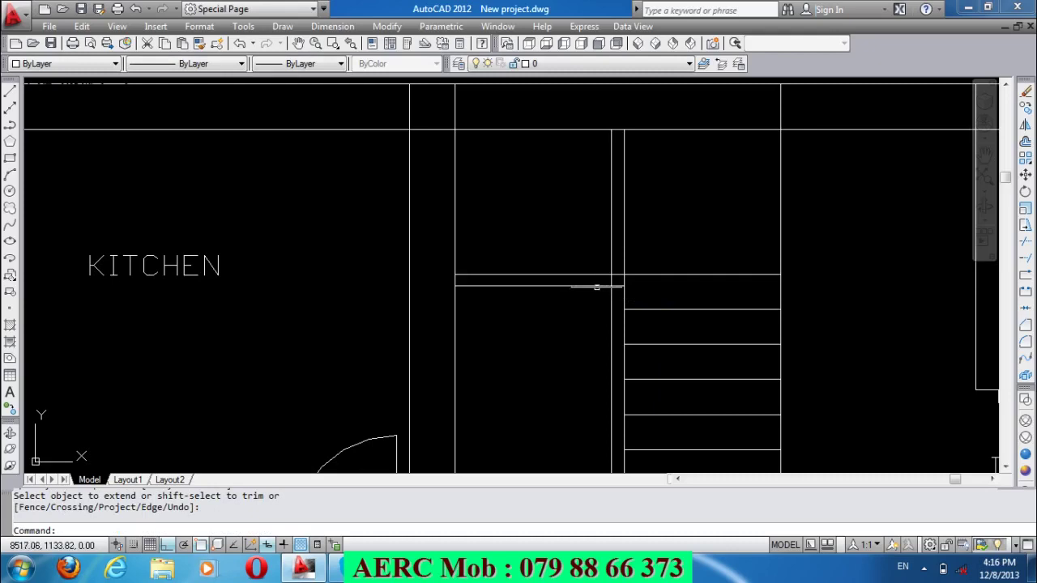
key(Return)
click(596, 287)
key(Delete)
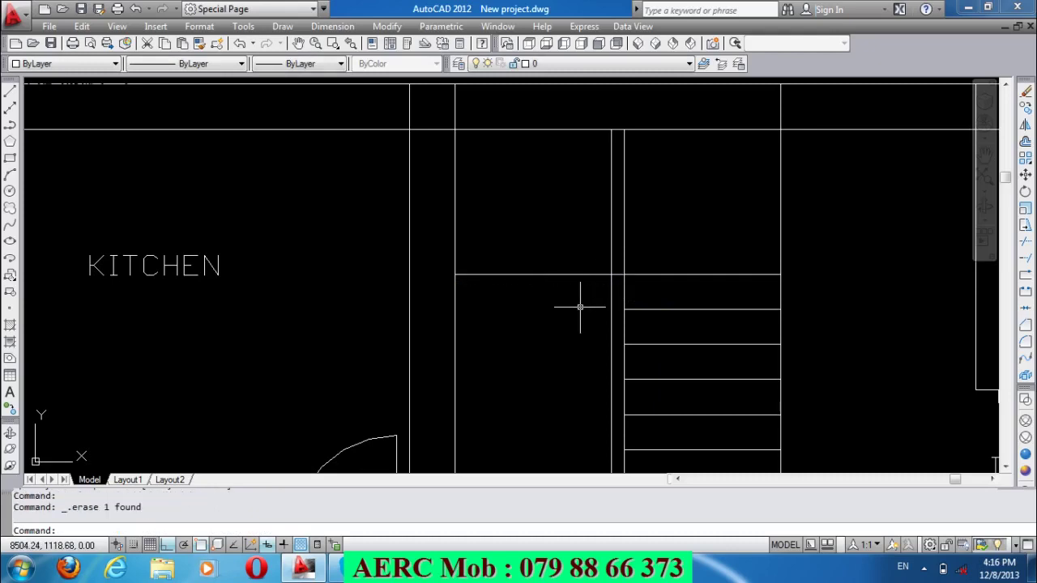
text(TR)
Trim the overhanging stair line ends with a crossing window.
key(Return)
key(Return)
click(670, 207)
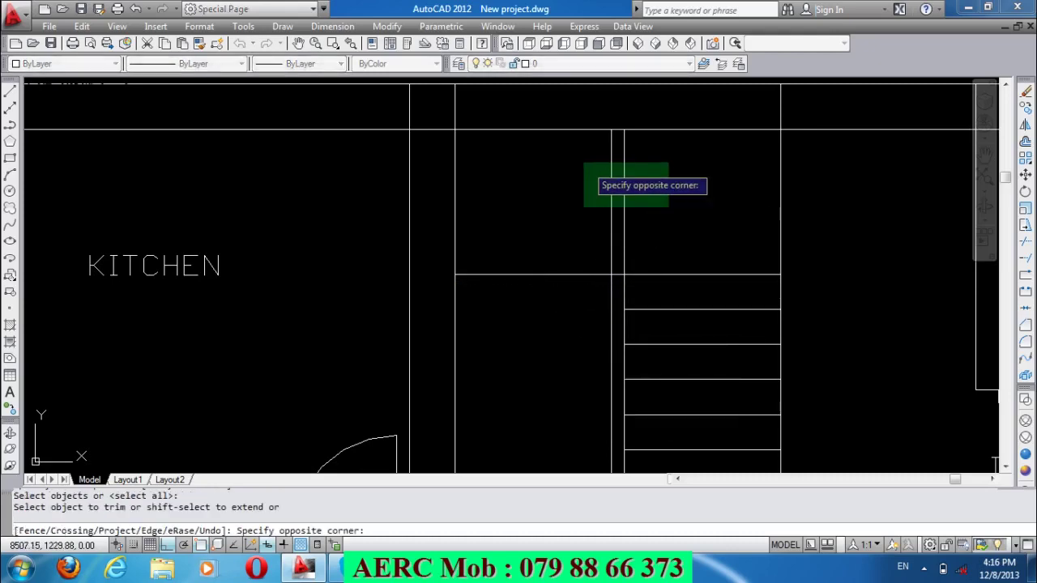
click(579, 160)
scroll(585, 161, down, 2)
scroll(584, 160, down, 1)
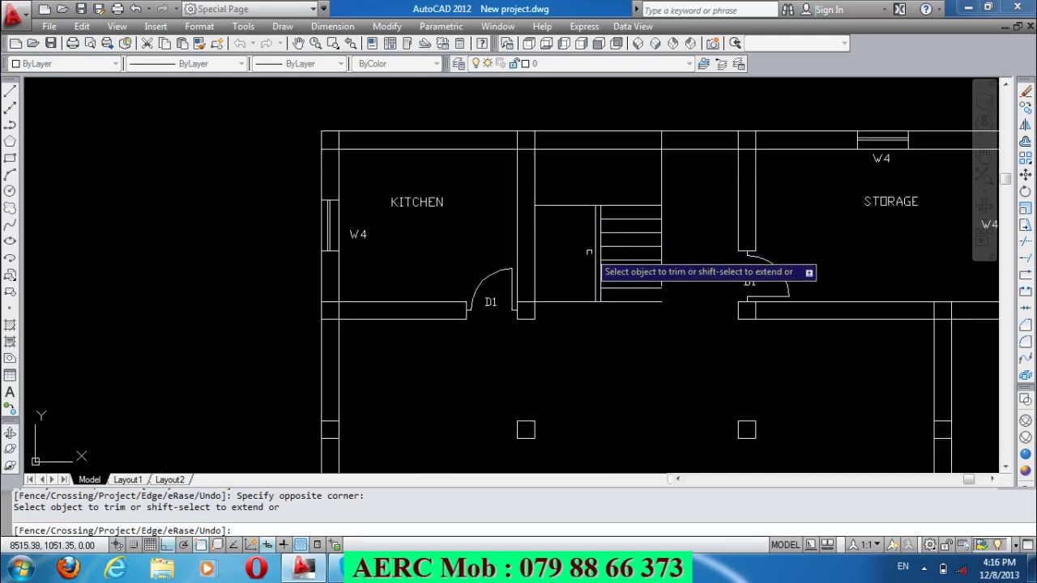
key(Return)
scroll(657, 306, up, 1)
scroll(672, 307, up, 1)
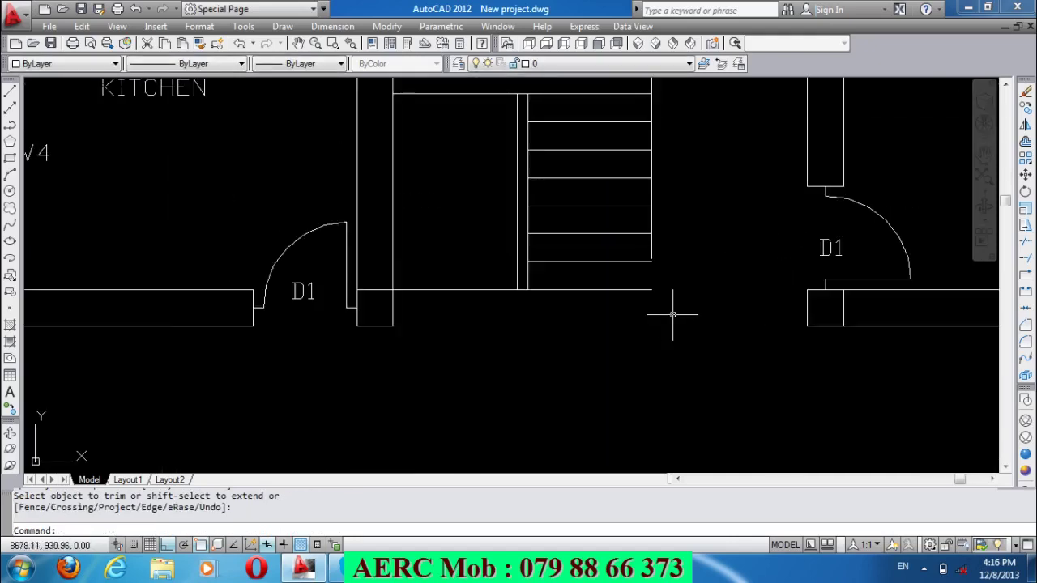
Extend the bottom stair line and a second line end to the wall.
text(EX)
key(Return)
key(Return)
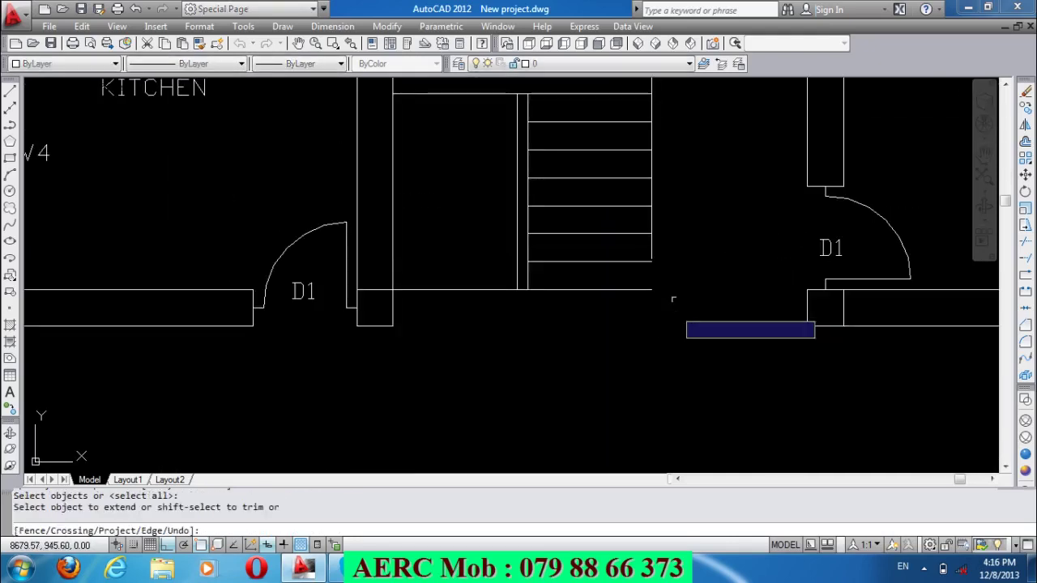
click(683, 242)
click(635, 242)
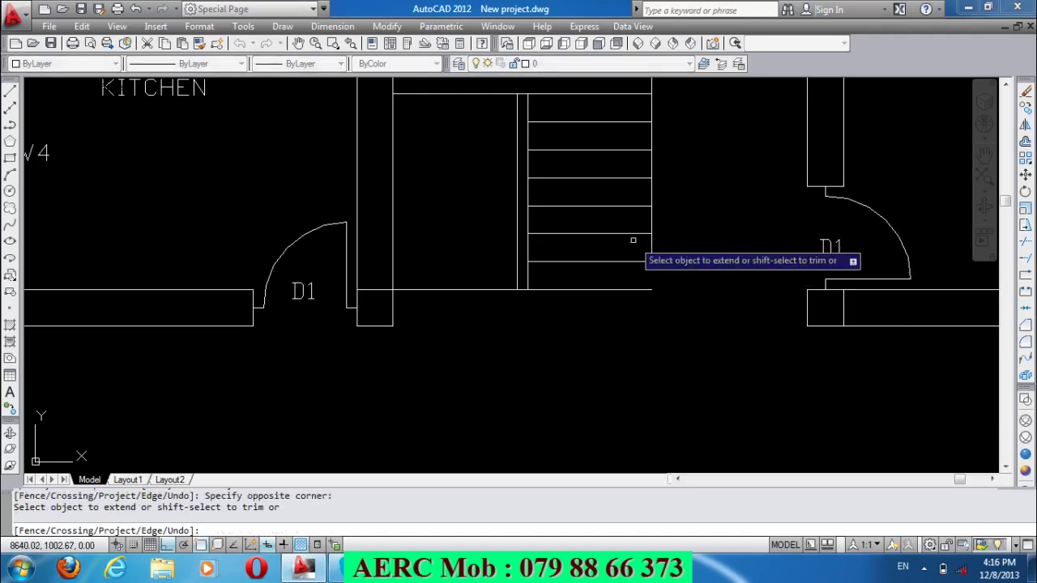
click(675, 251)
click(634, 251)
key(Return)
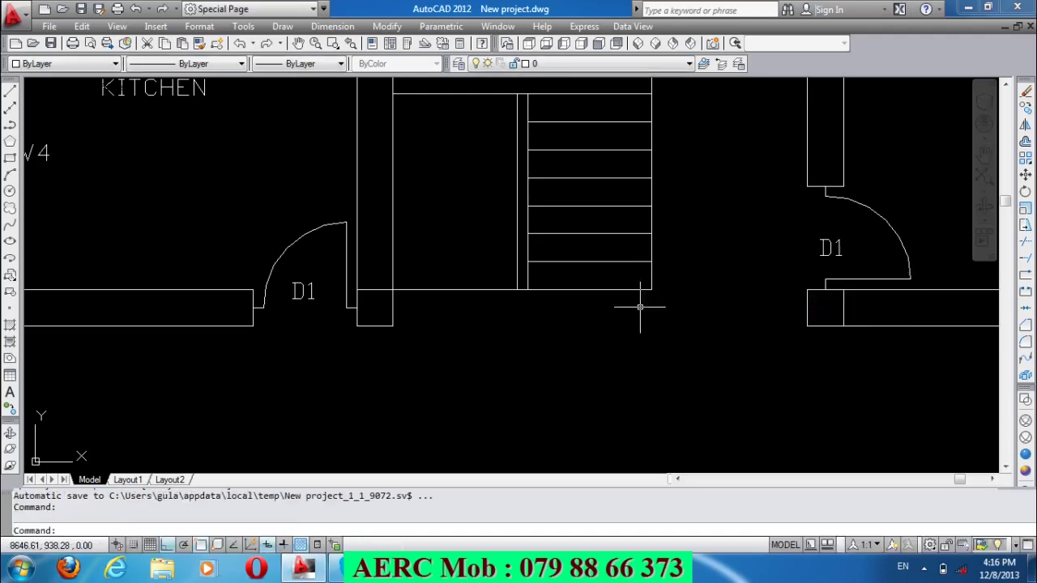
scroll(644, 303, down, 2)
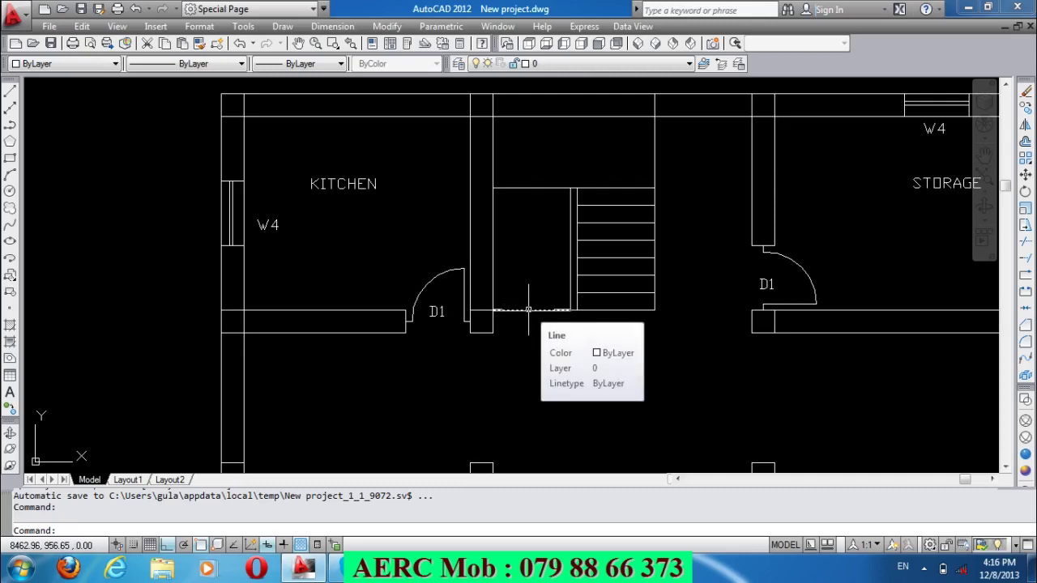
Replace the stair-bottom line with a new stair line drawn to the wall.
click(529, 310)
key(Delete)
text(l)
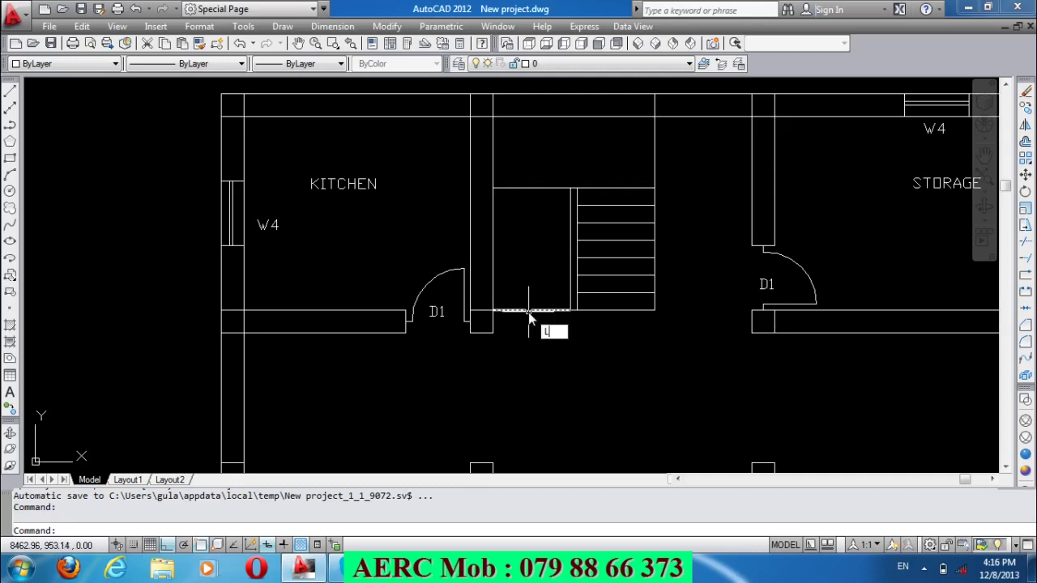
key(Return)
click(570, 188)
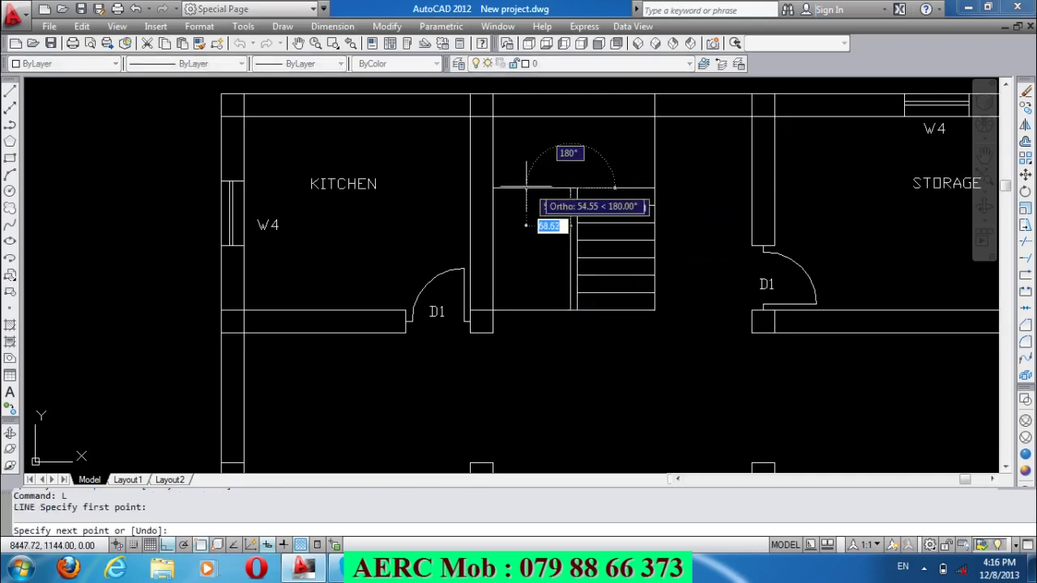
click(492, 188)
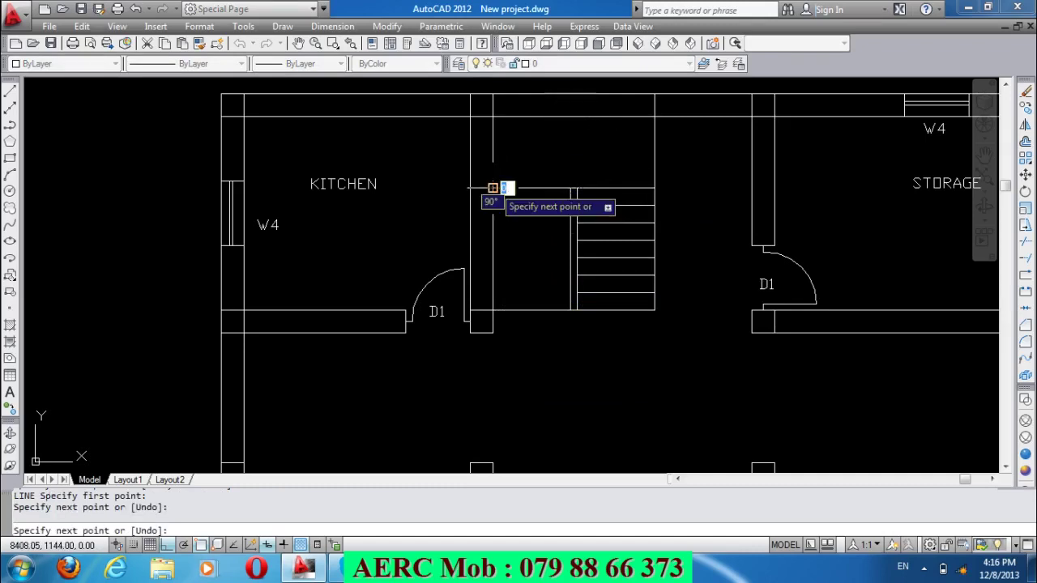
key(Return)
Offset six tread lines downward at 27 spacing from the new stair line.
text(o)
key(Return)
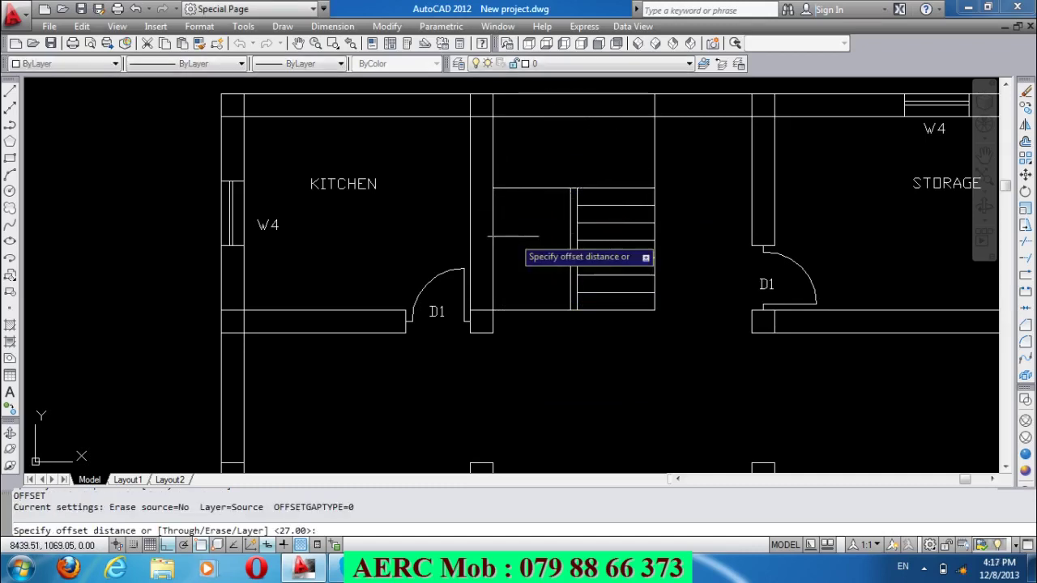
key(Return)
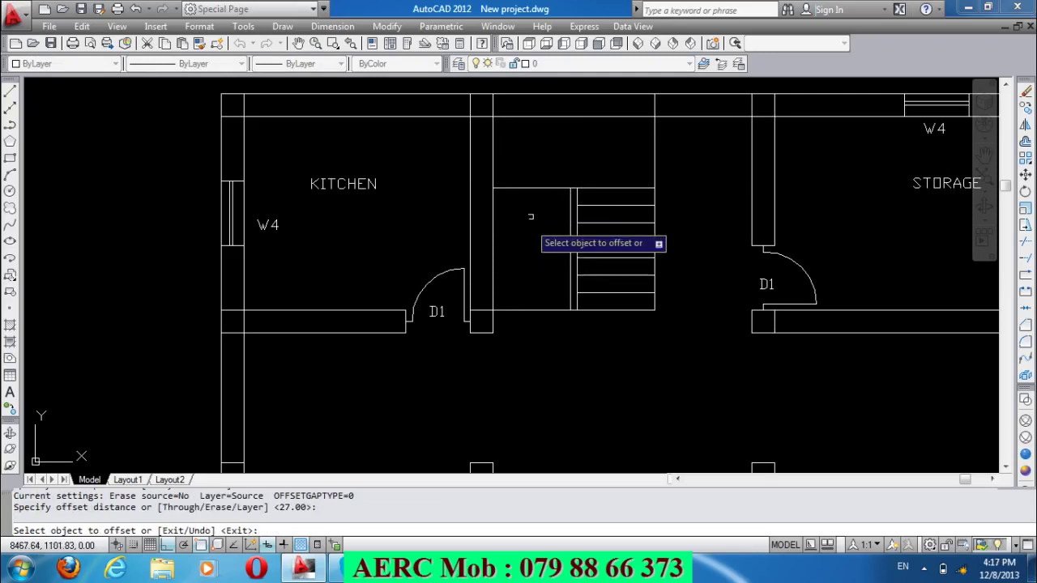
click(531, 188)
click(528, 212)
click(530, 202)
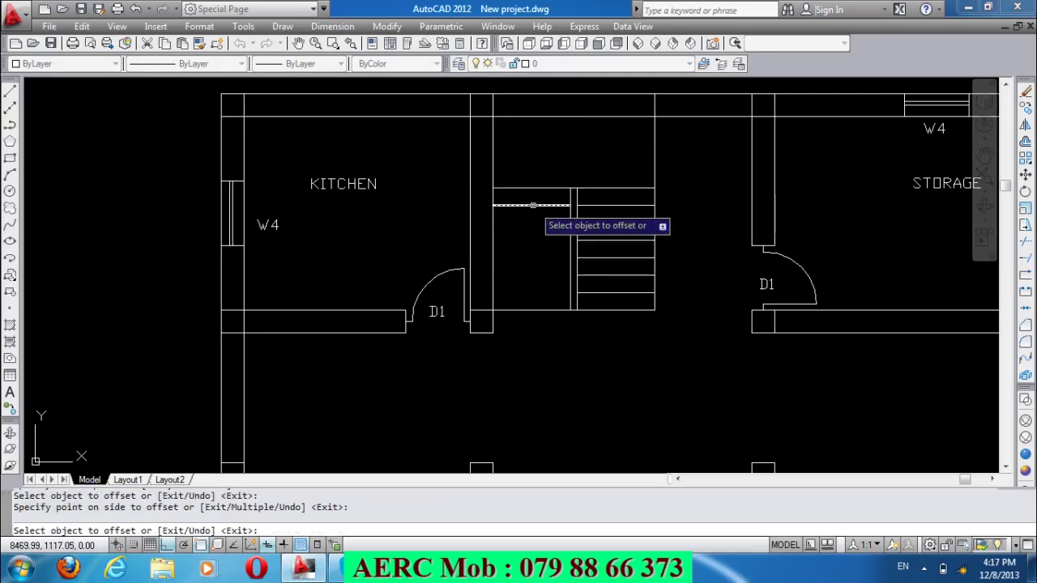
click(531, 227)
click(532, 222)
click(532, 235)
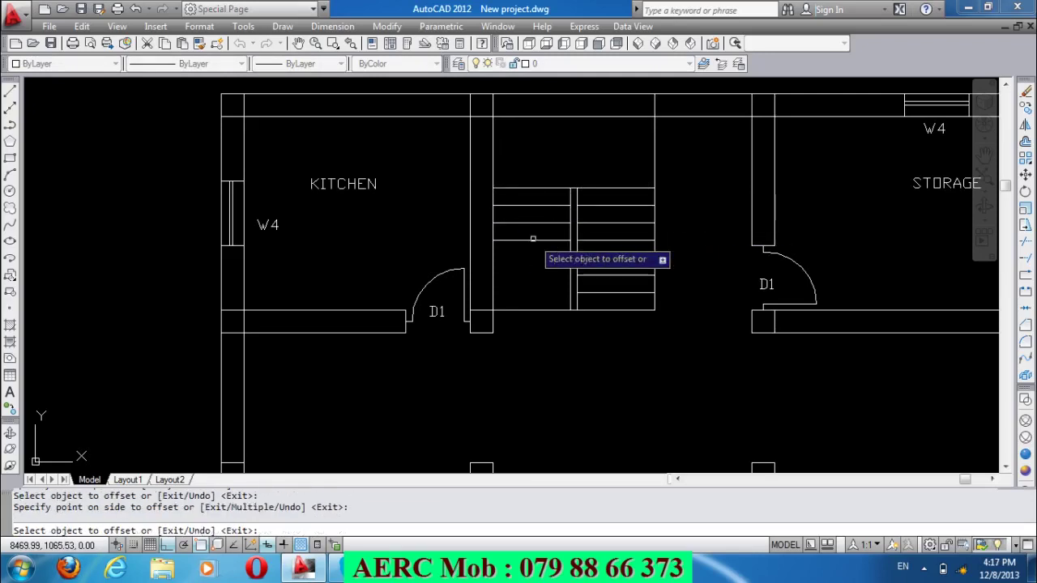
click(533, 240)
click(532, 262)
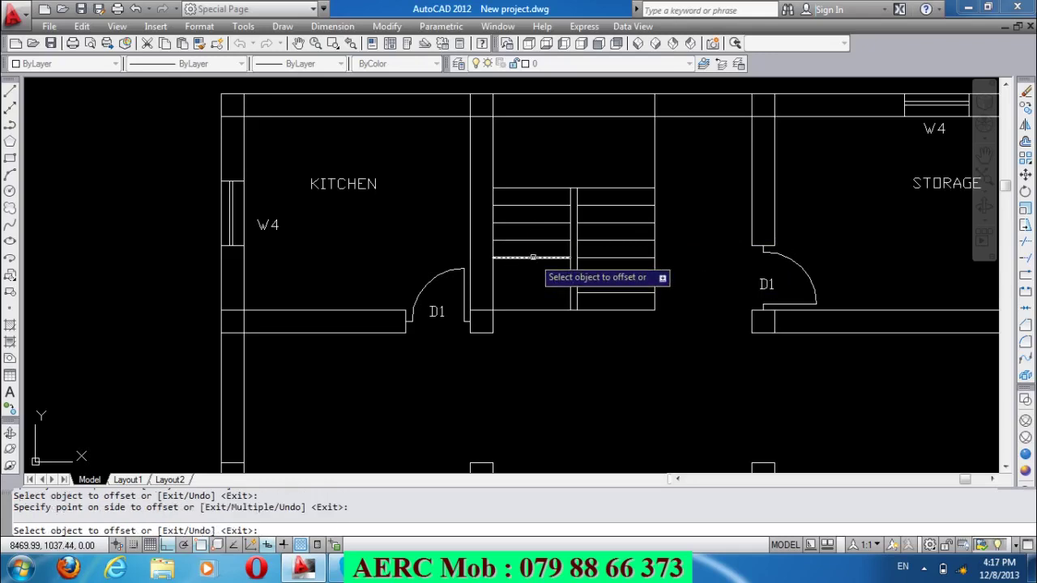
click(532, 257)
click(532, 273)
click(532, 274)
click(532, 290)
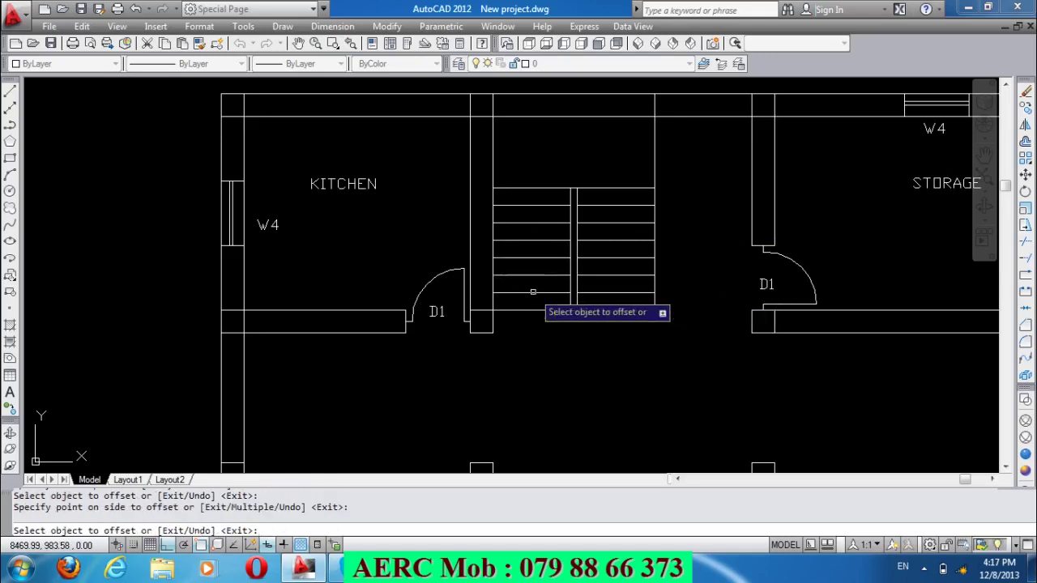
Continue five more 27-spaced treads below the stairwell, then select the unwanted stair line.
click(529, 310)
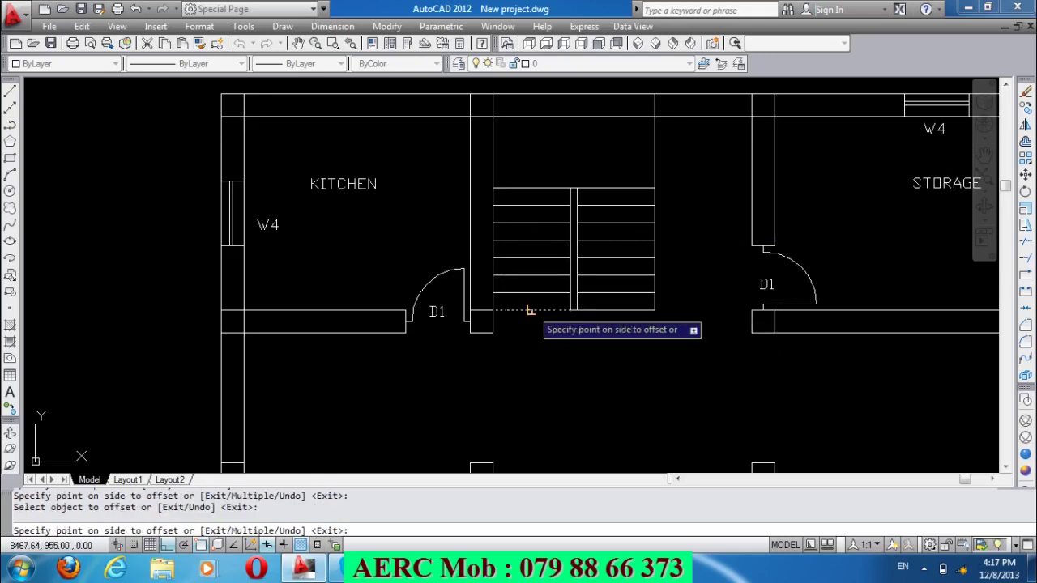
click(530, 327)
click(531, 327)
click(531, 344)
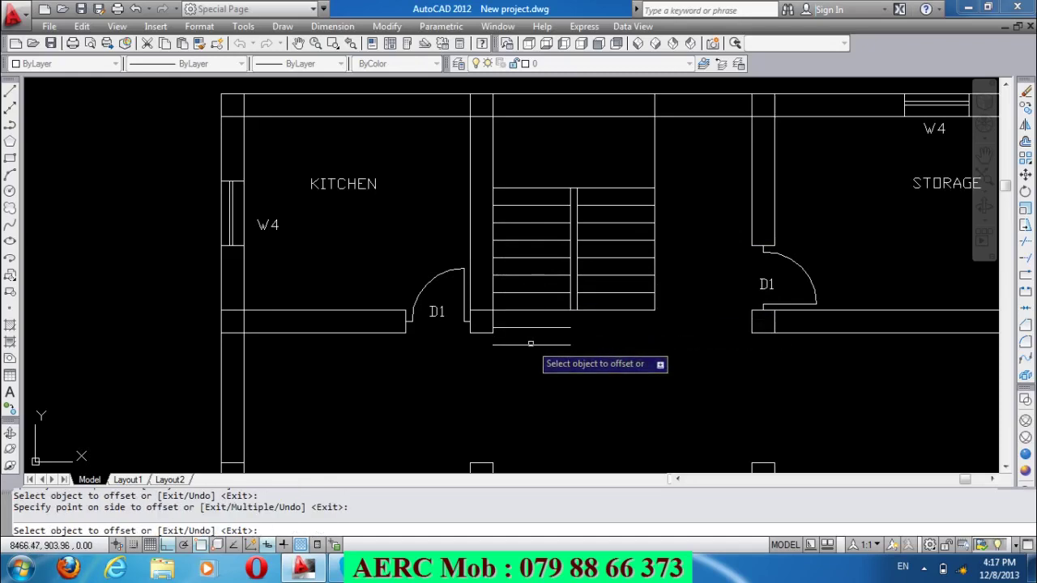
click(530, 344)
click(530, 360)
click(530, 361)
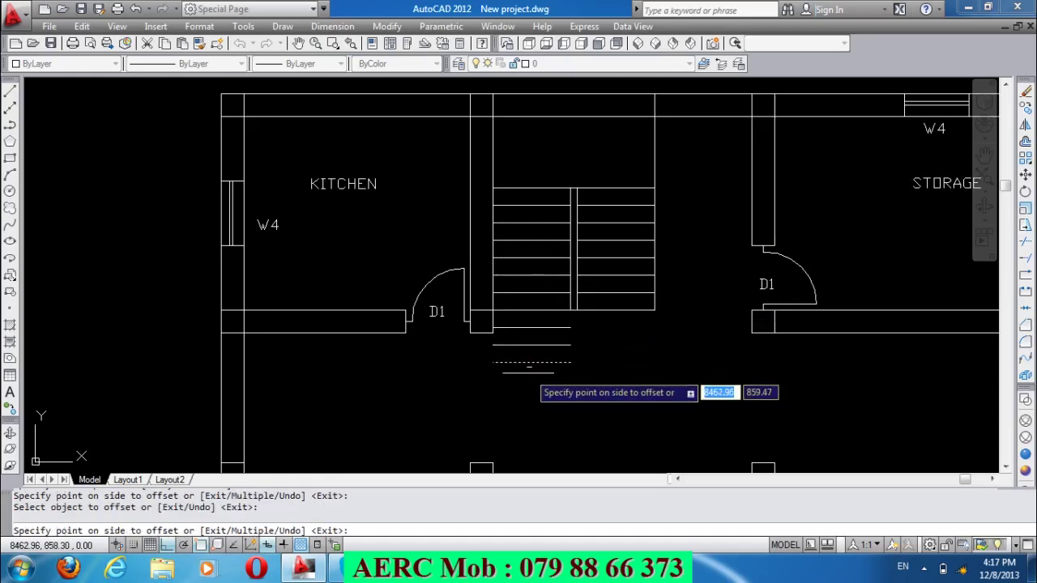
click(527, 374)
click(525, 379)
click(526, 392)
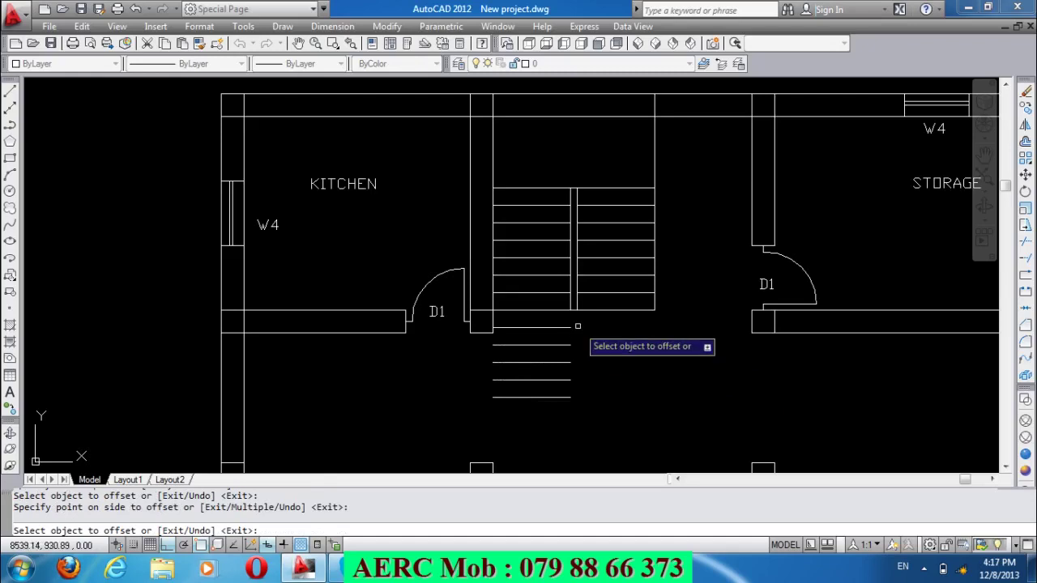
key(Return)
scroll(554, 426, up, 2)
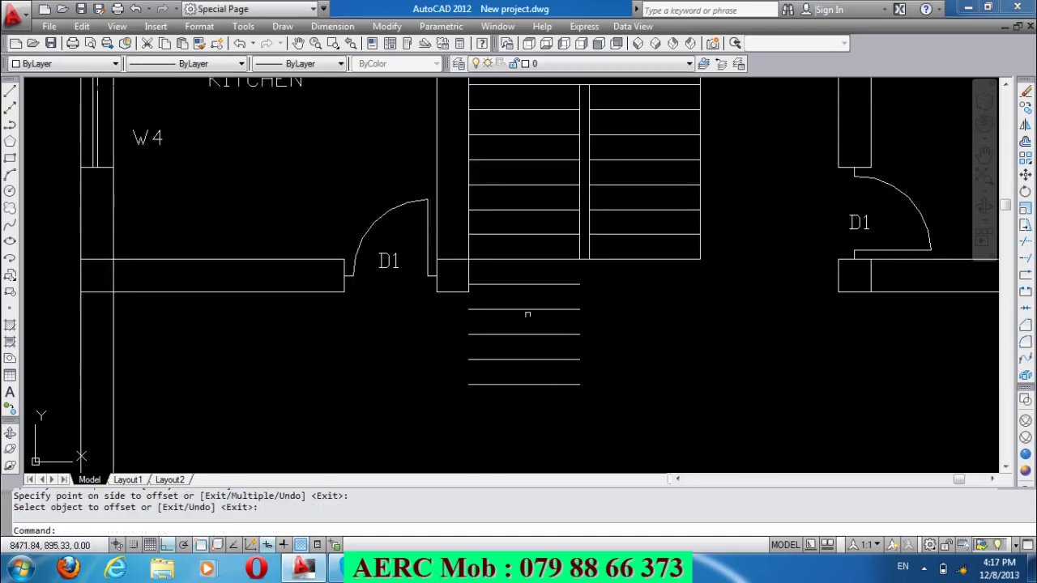
click(530, 260)
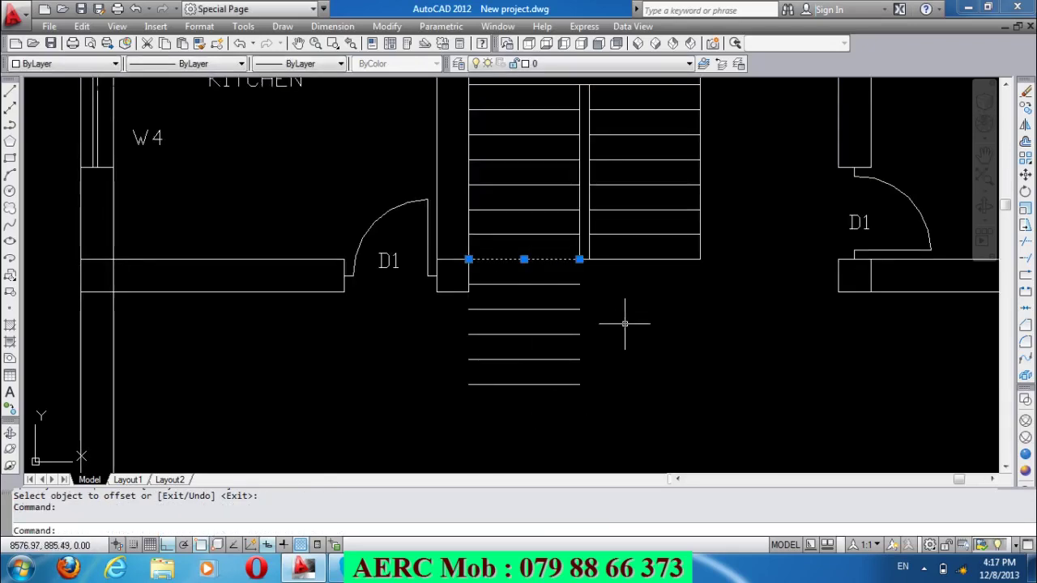
Delete the unwanted stair line and draw the right side edge down to the bottom tread.
key(Delete)
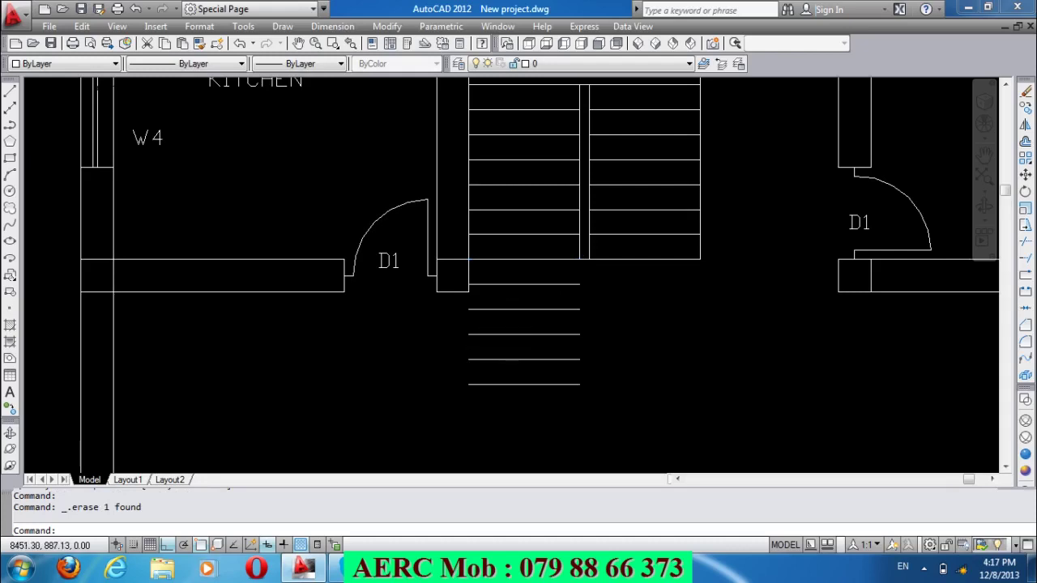
scroll(508, 324, down, 3)
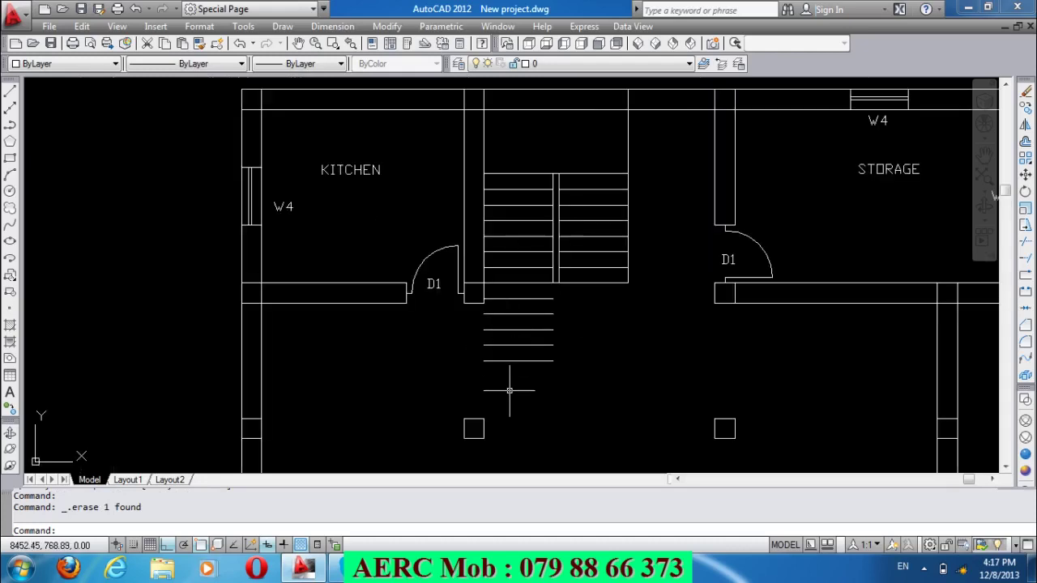
text(L)
key(Return)
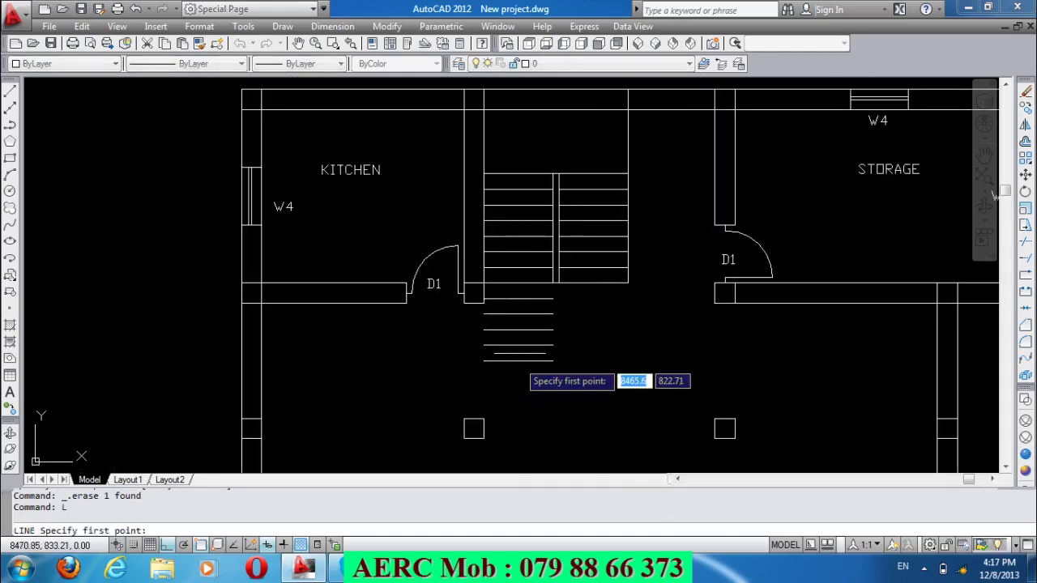
scroll(550, 324, up, 3)
click(556, 252)
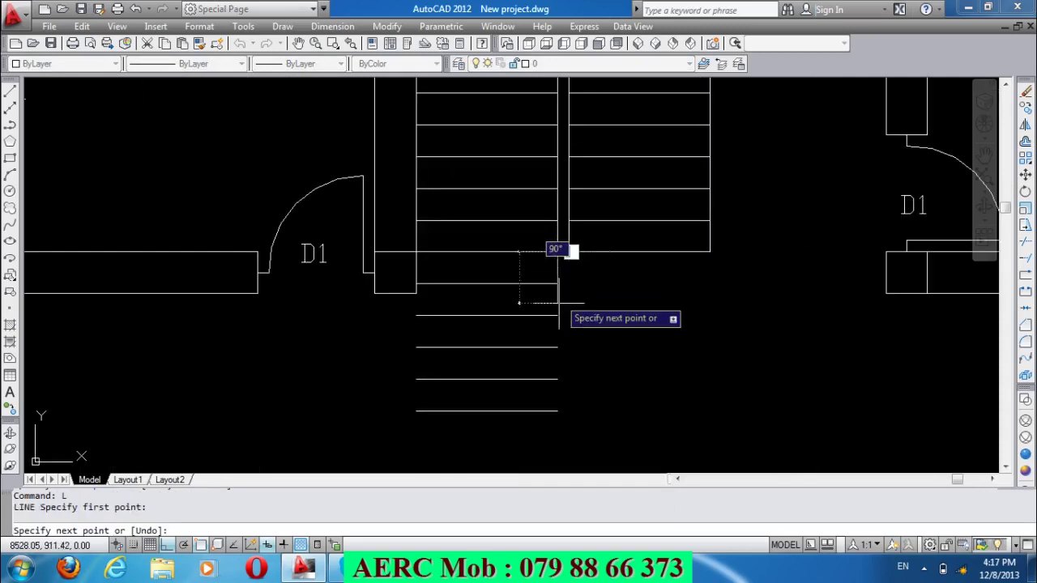
click(555, 409)
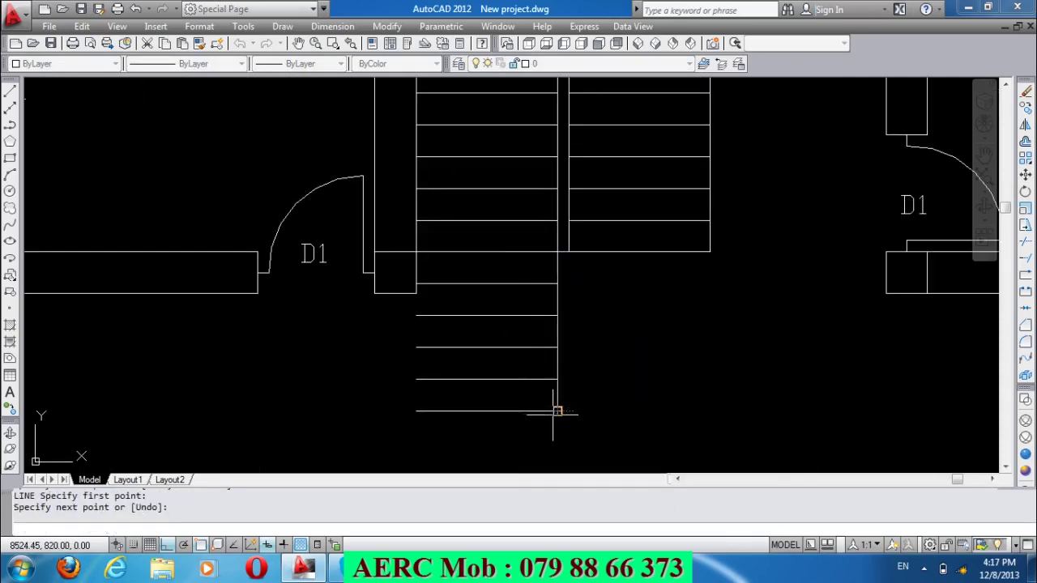
key(Return)
key(Return)
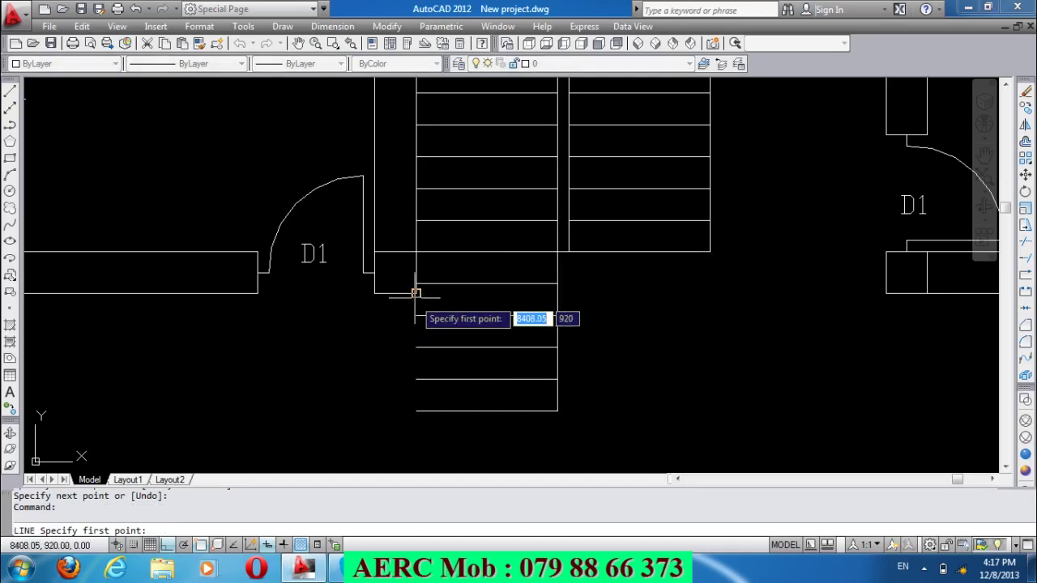
Draw the left side edge from the stair corner down to the bottom tread.
click(416, 293)
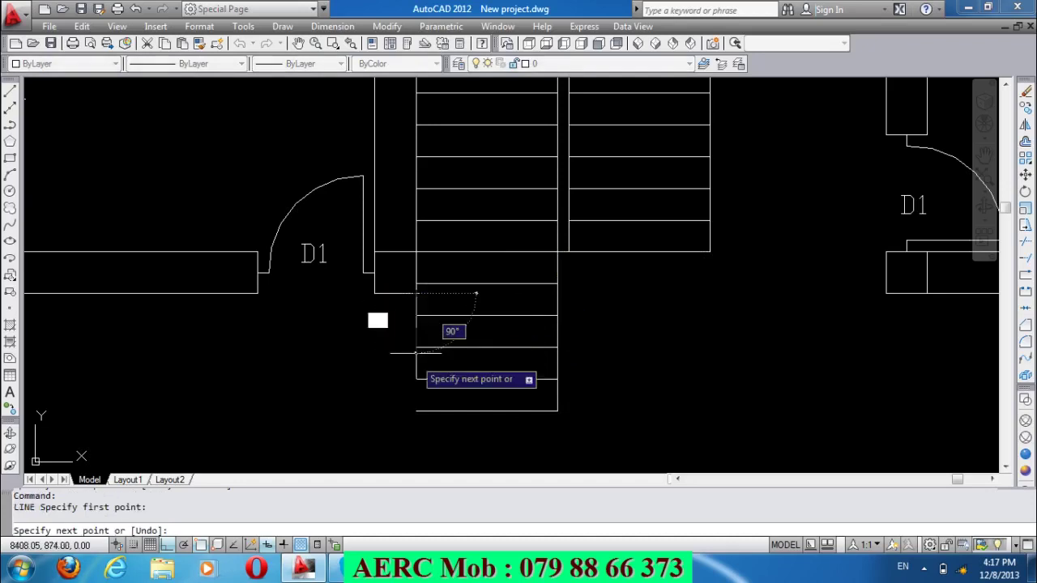
click(416, 411)
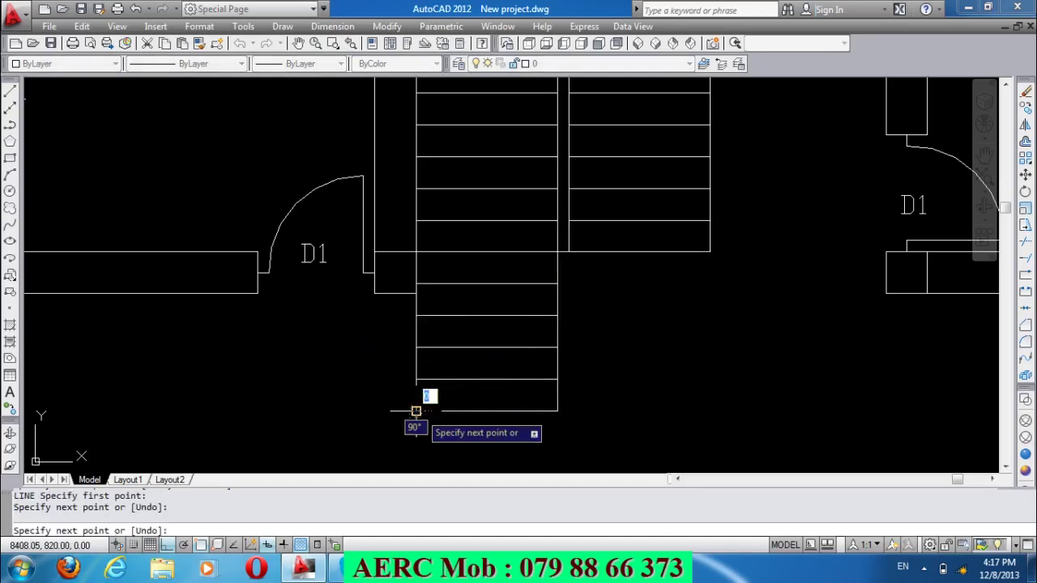
key(Return)
scroll(443, 349, down, 2)
scroll(443, 349, down, 2)
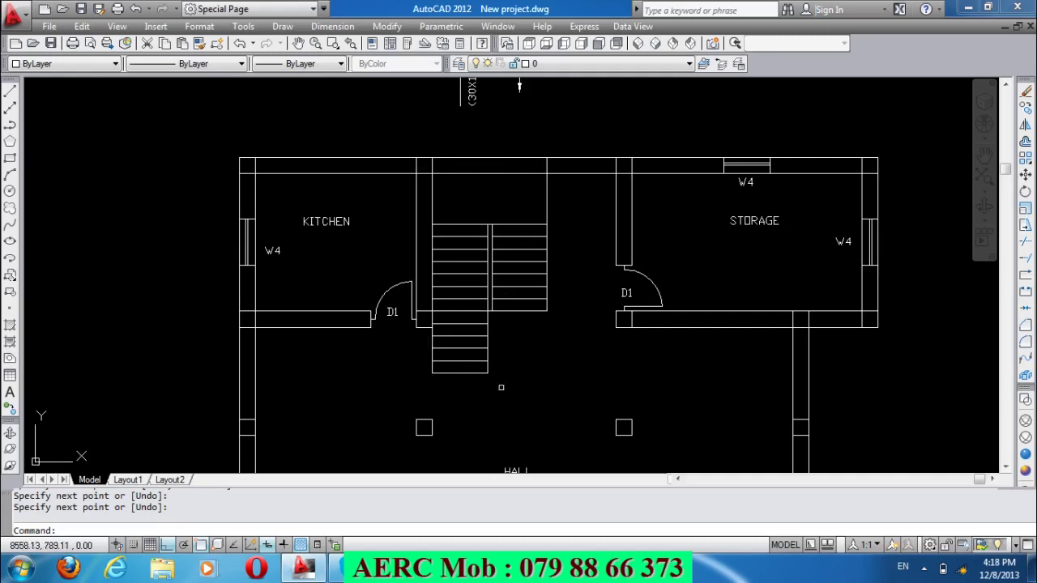
click(525, 377)
click(544, 379)
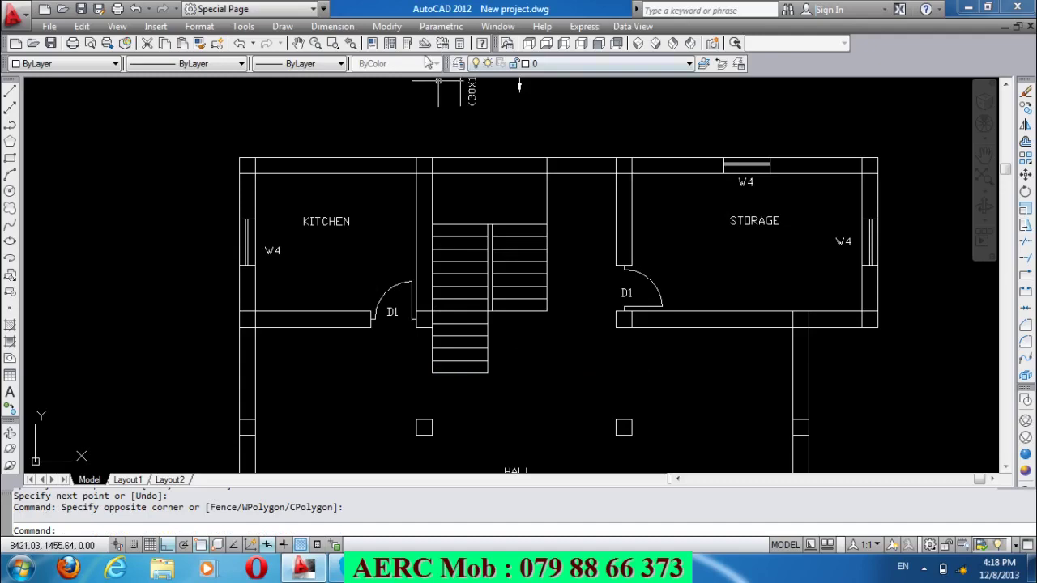
click(459, 43)
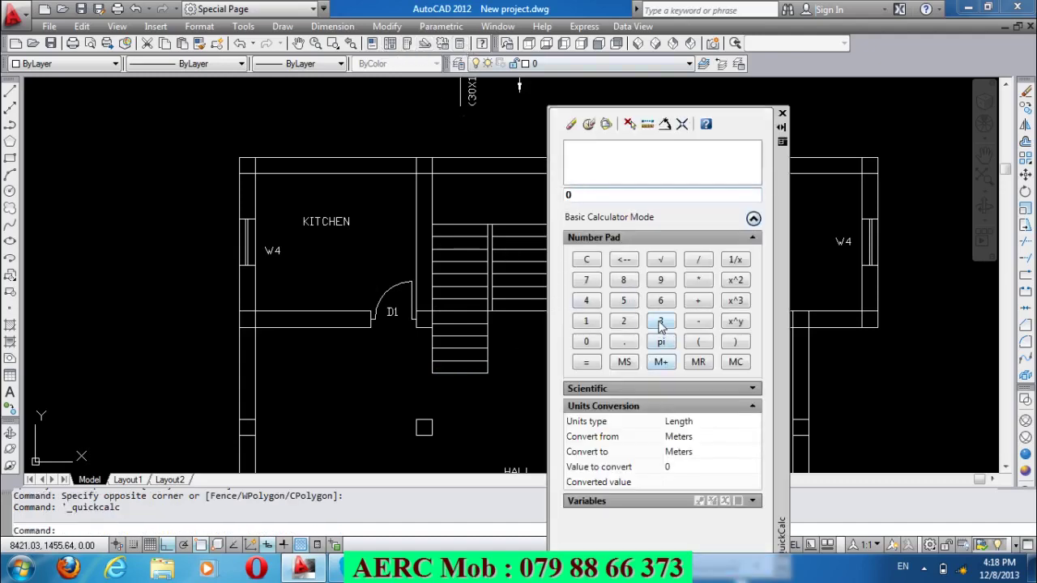
click(660, 321)
click(587, 341)
click(586, 341)
click(586, 341)
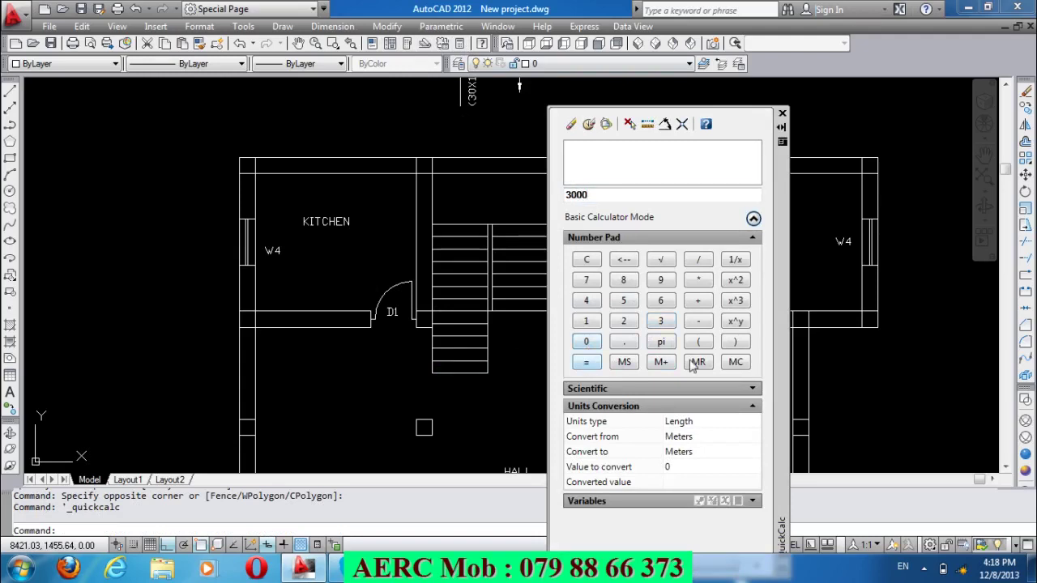
click(624, 258)
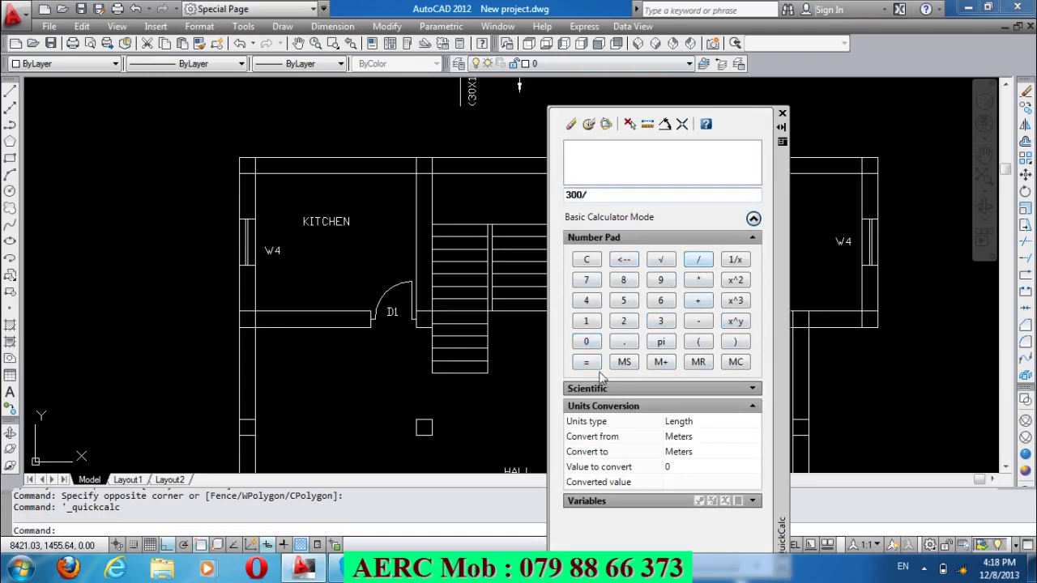
click(586, 321)
click(660, 301)
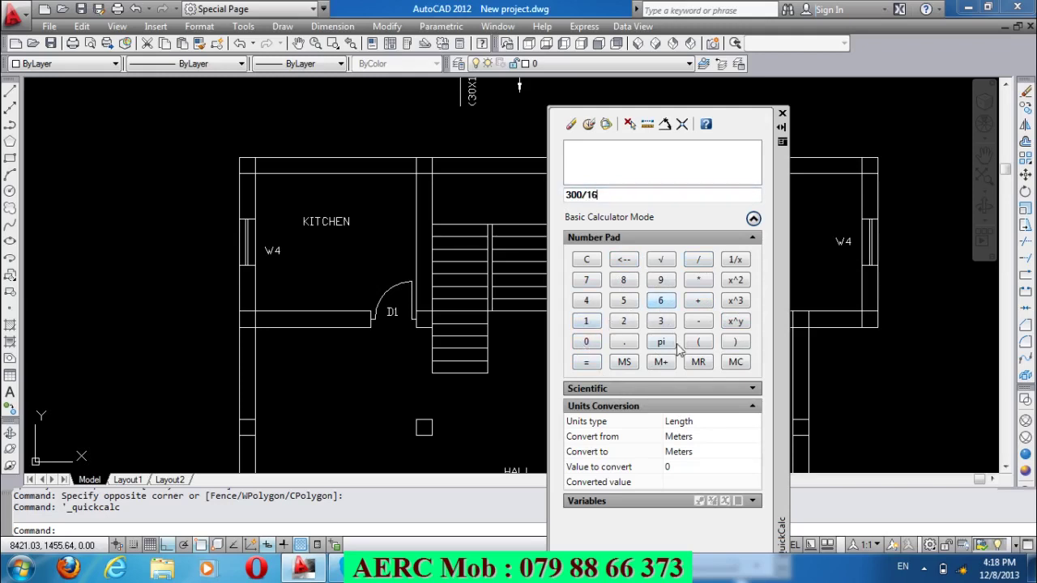
click(629, 345)
click(624, 301)
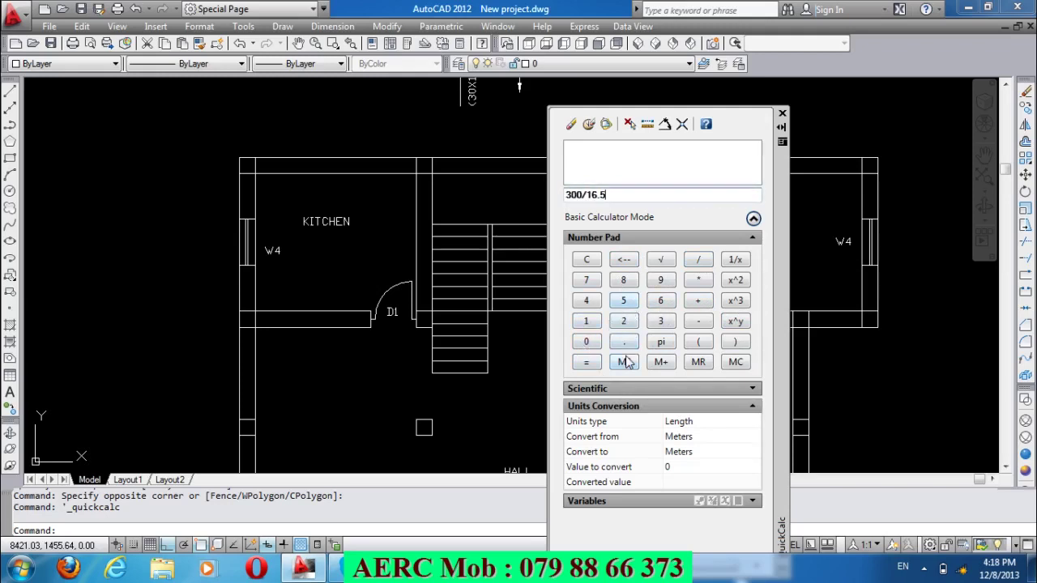
click(586, 362)
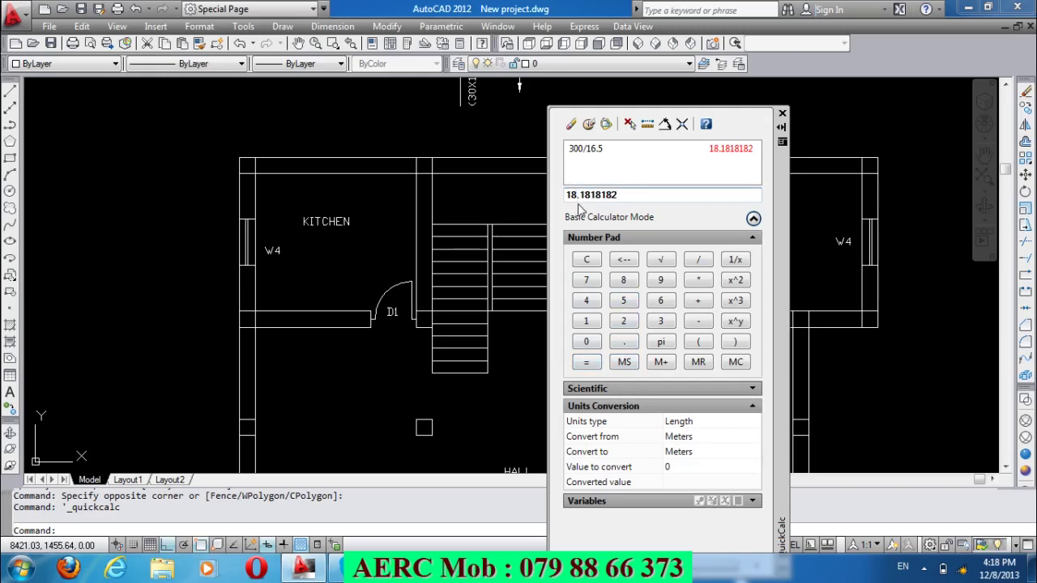
click(782, 113)
scroll(502, 378, up, 2)
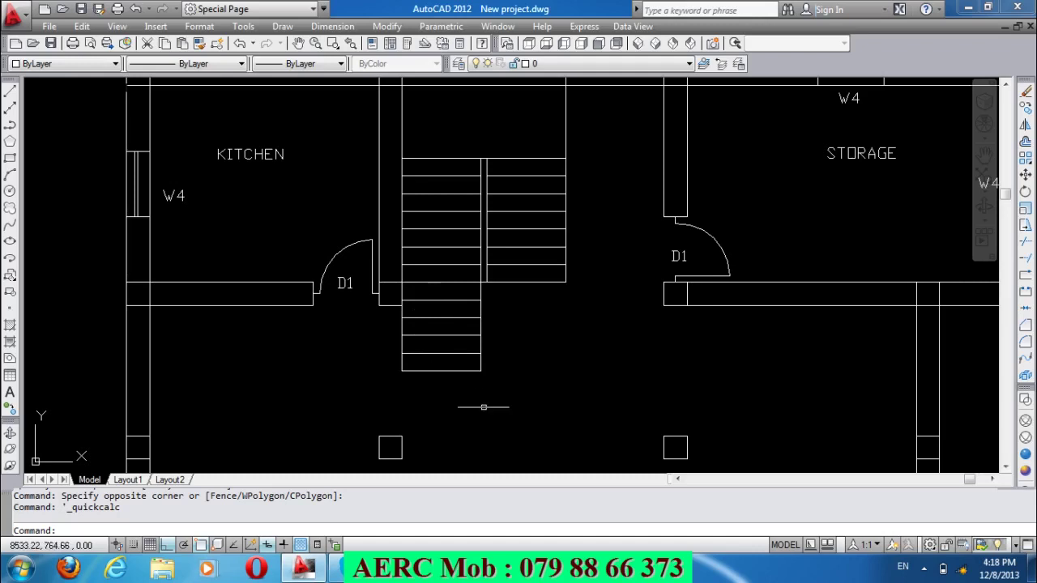
Trim the ends of the lower stair treads with TR using a crossing window.
text(tr)
key(Return)
key(Return)
click(486, 395)
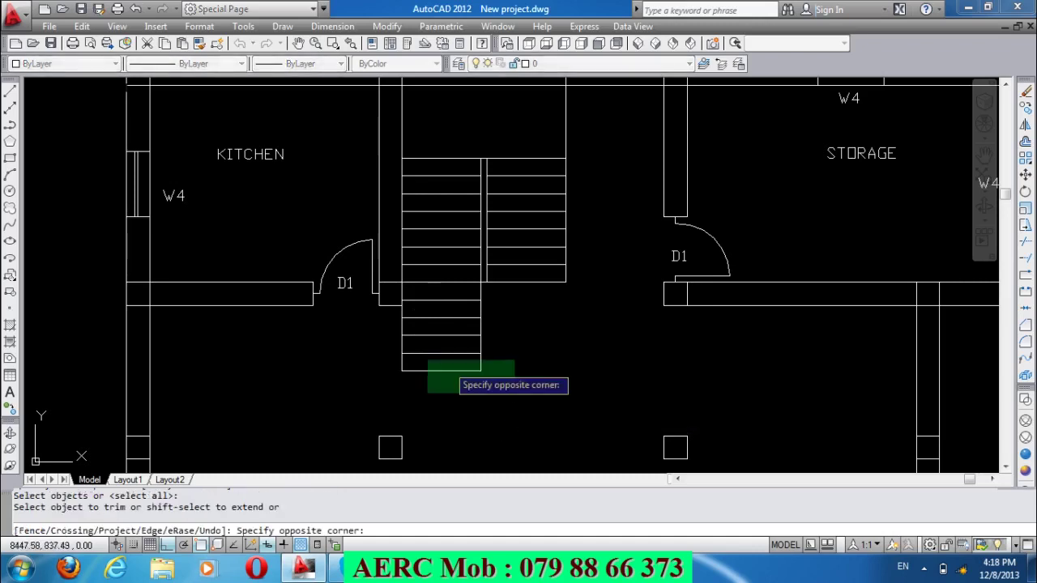
click(388, 344)
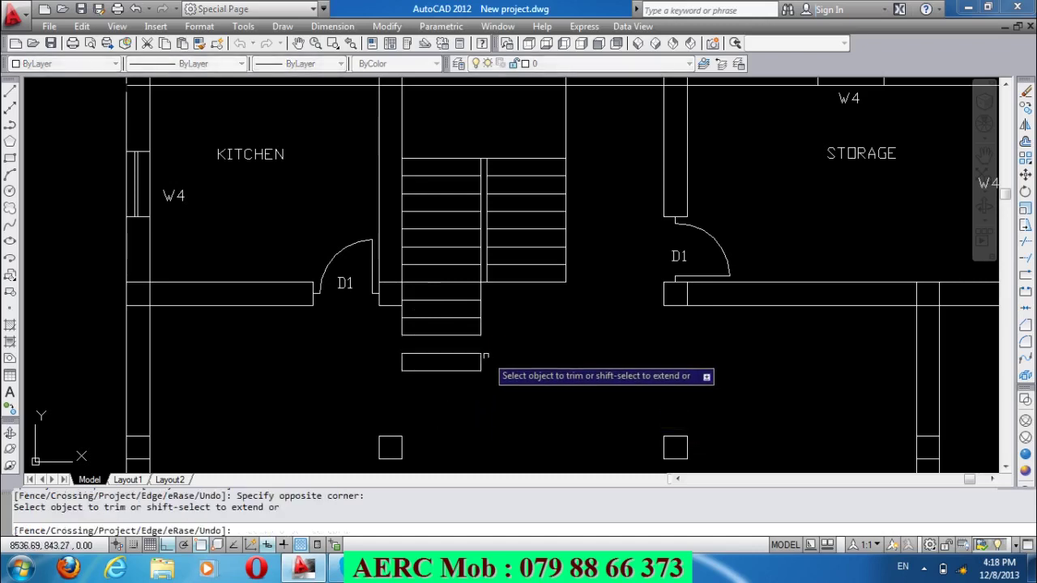
key(Return)
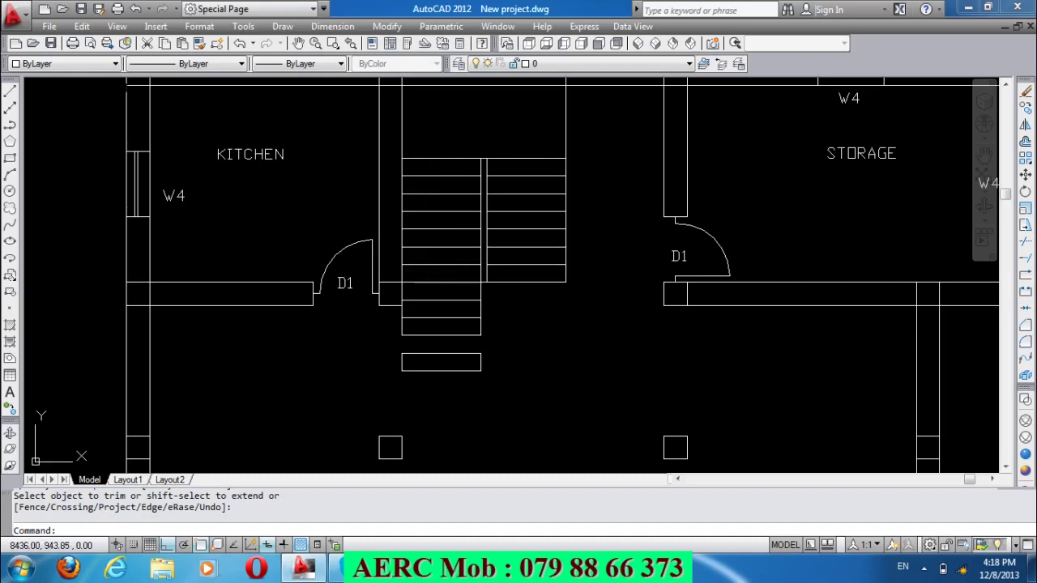
Delete the four leftover bottom-step lines below the left flight.
click(530, 402)
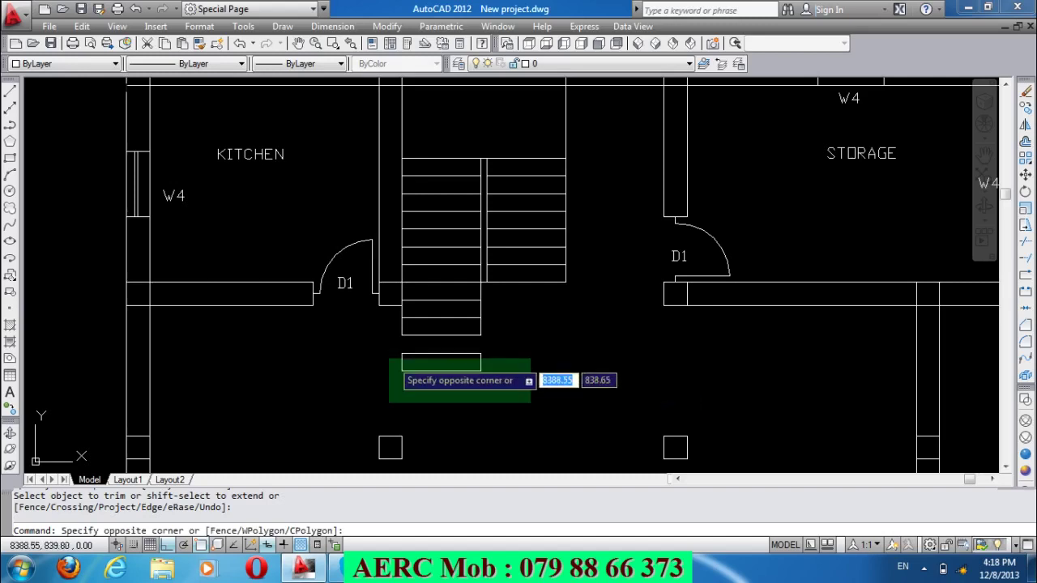
click(384, 353)
key(Delete)
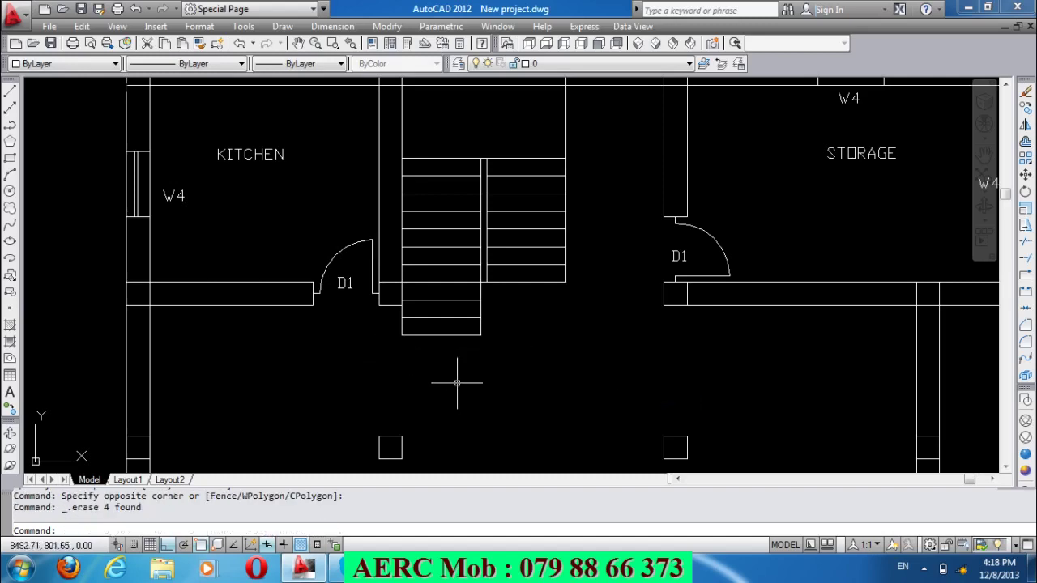
scroll(457, 382, down, 2)
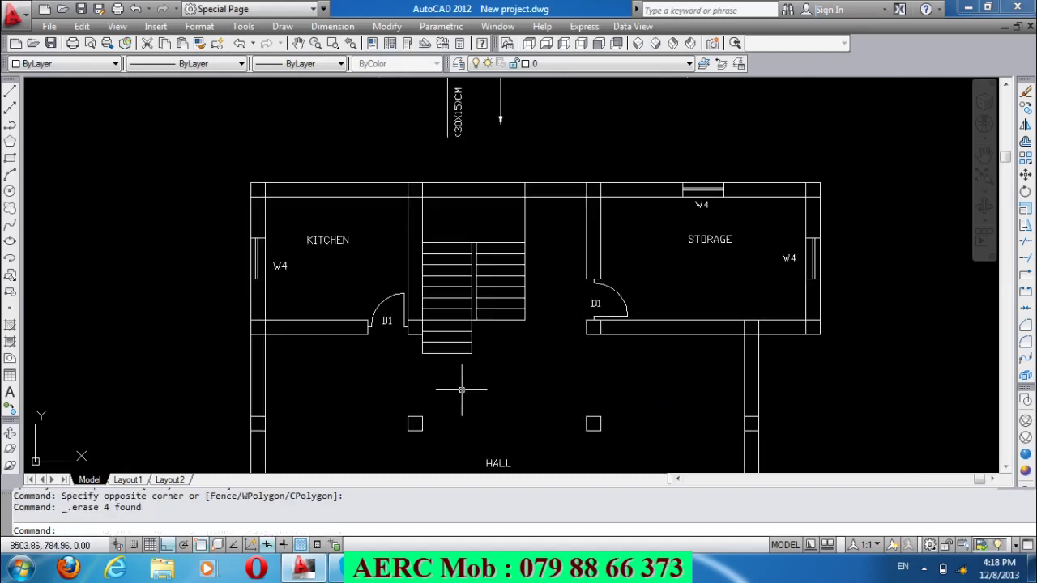
click(459, 45)
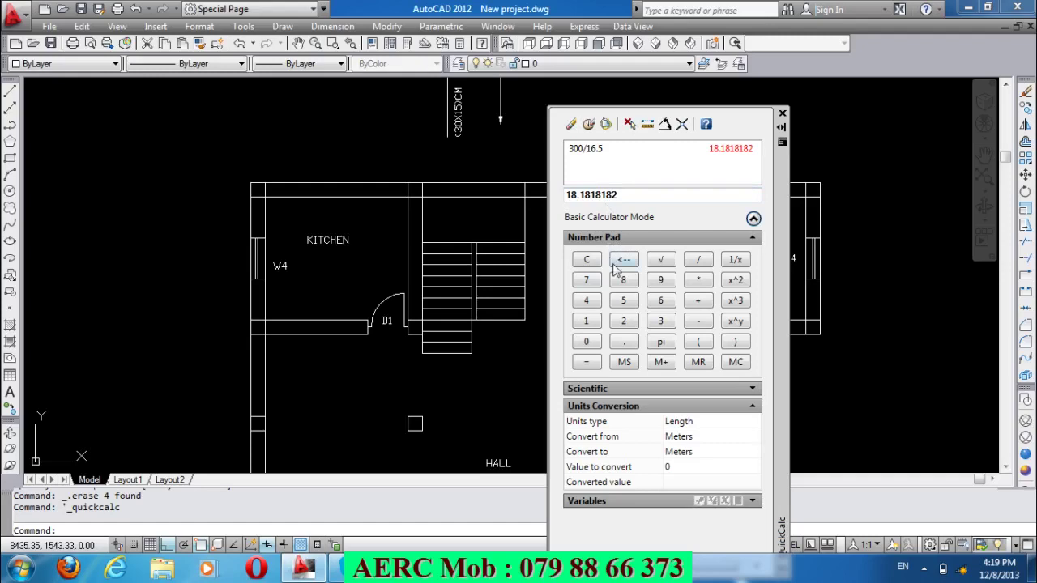
click(590, 261)
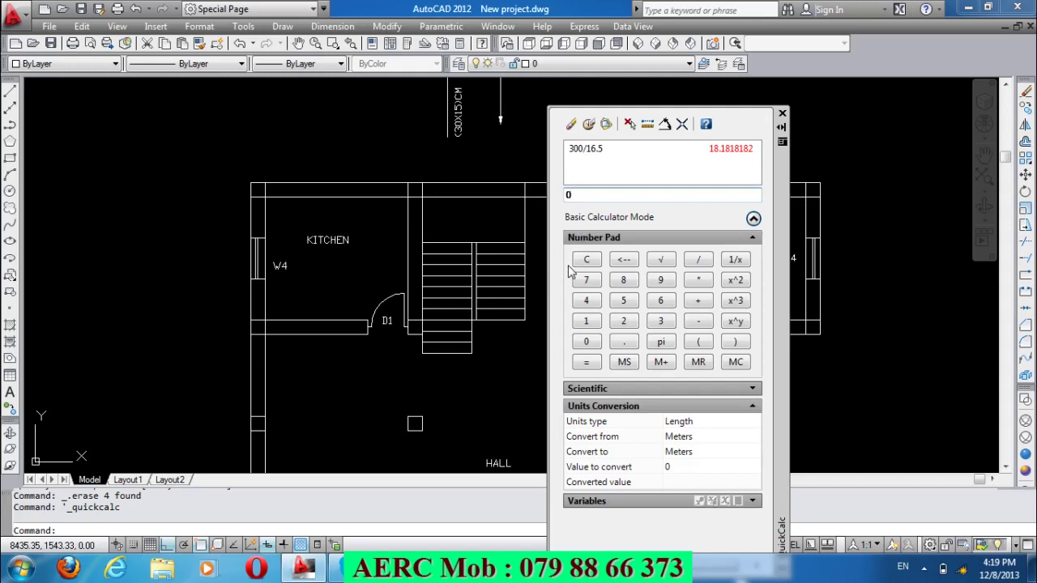
click(662, 324)
click(588, 342)
click(698, 261)
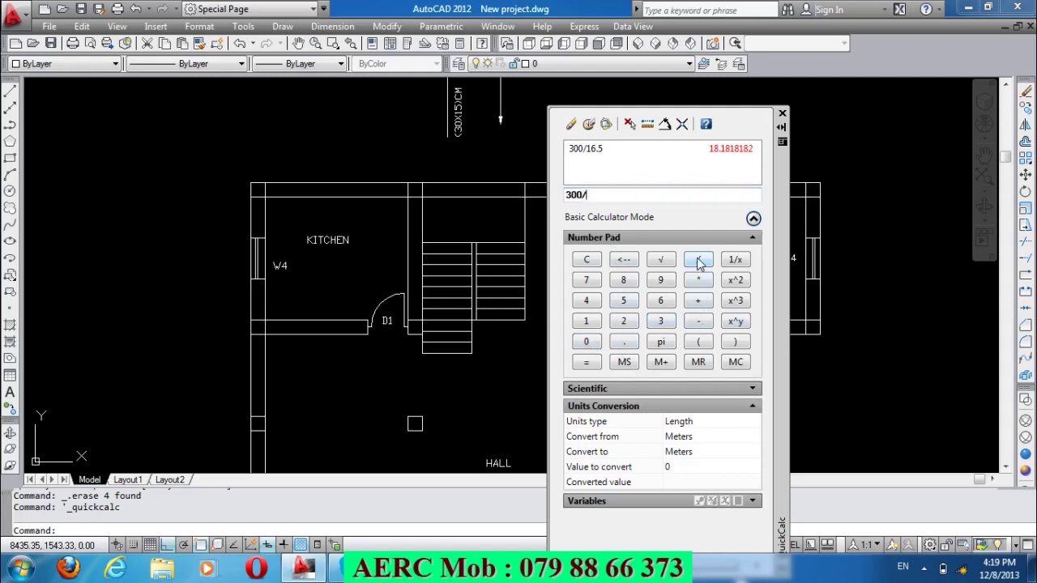
click(590, 327)
click(663, 301)
click(627, 342)
click(627, 306)
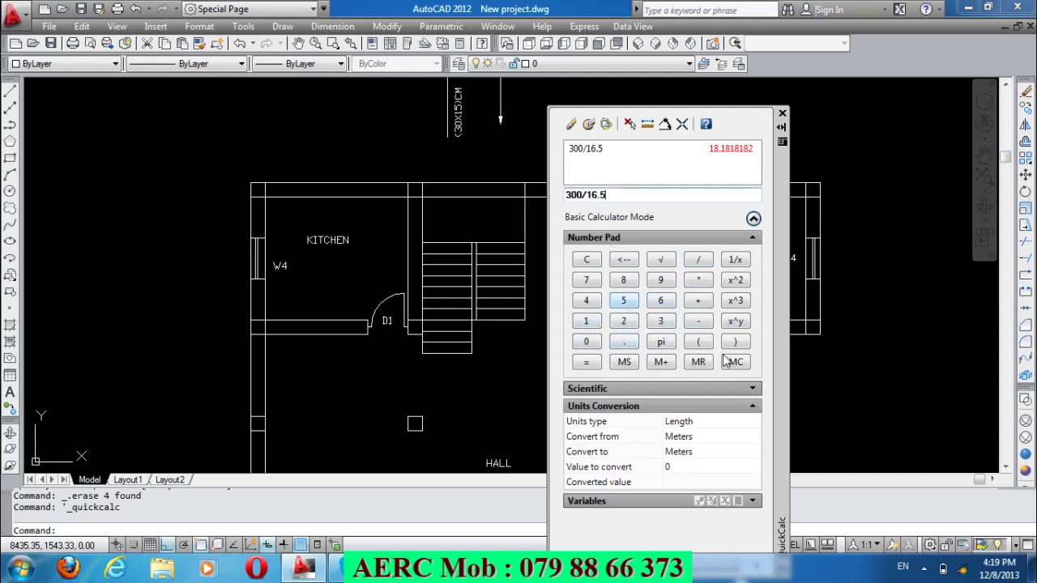
click(587, 362)
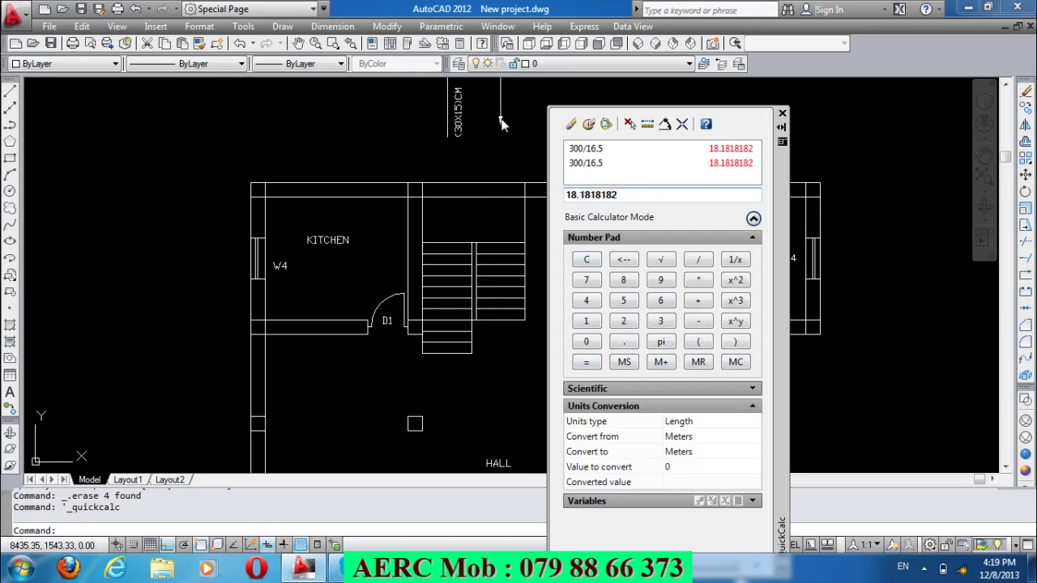
click(783, 114)
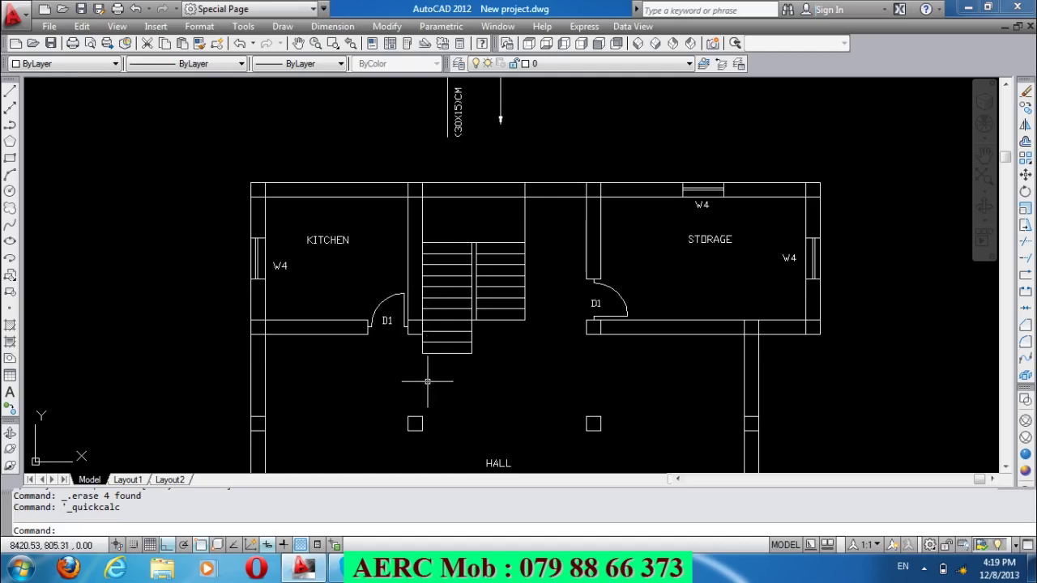
scroll(464, 218, down, 2)
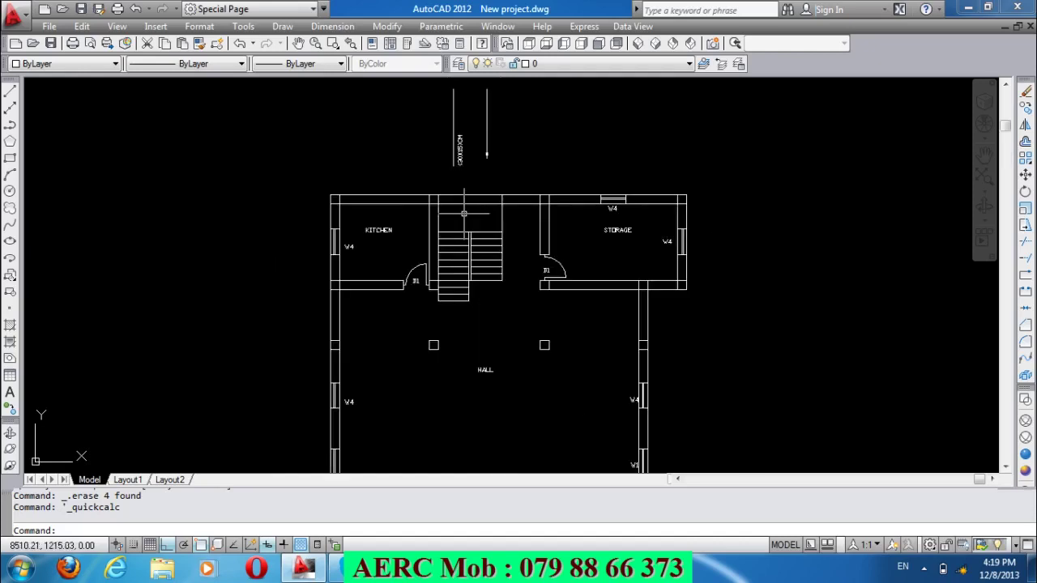
scroll(433, 163, down, 4)
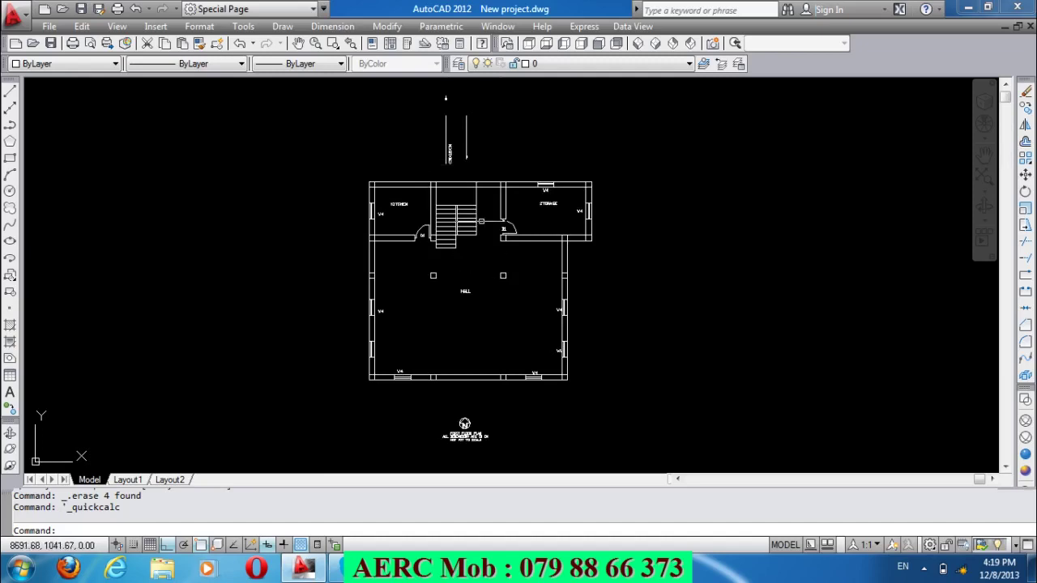
scroll(441, 162, up, 3)
scroll(449, 123, up, 2)
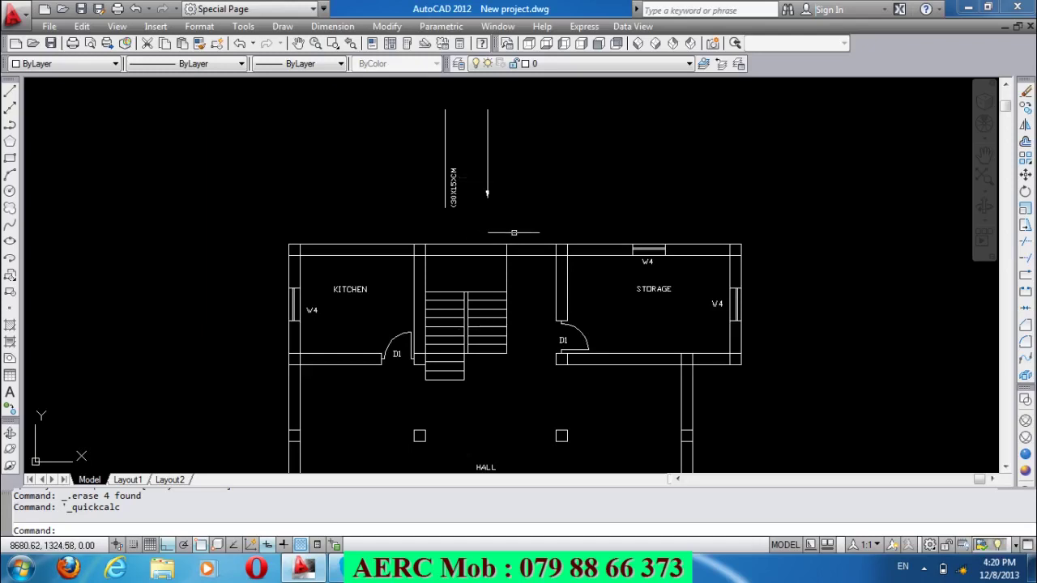
scroll(491, 373, up, 2)
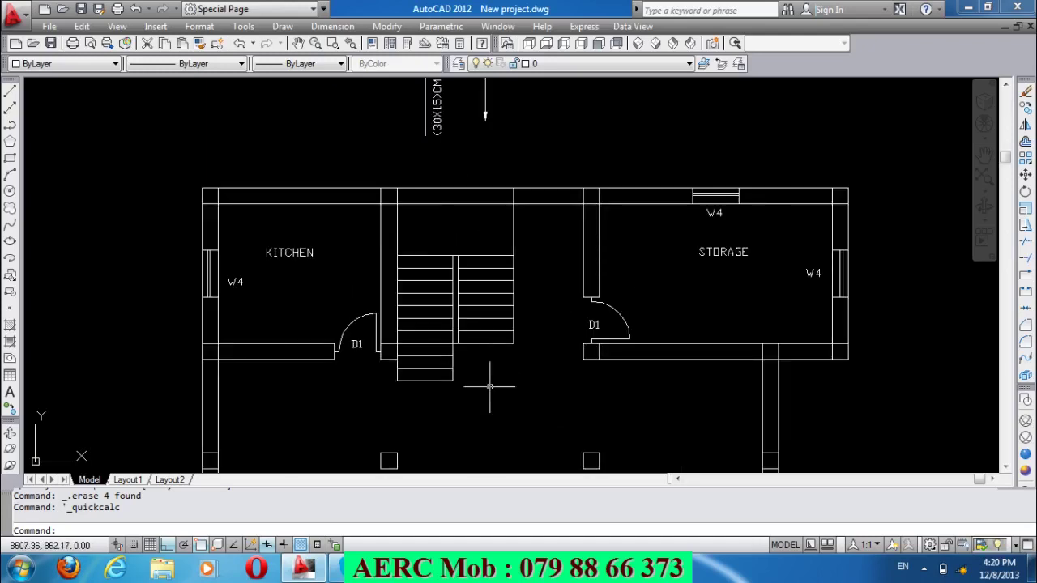
Draw a vertical walking line up the middle of the right stair flight.
text(l)
key(Return)
scroll(489, 389, up, 2)
scroll(490, 405, up, 2)
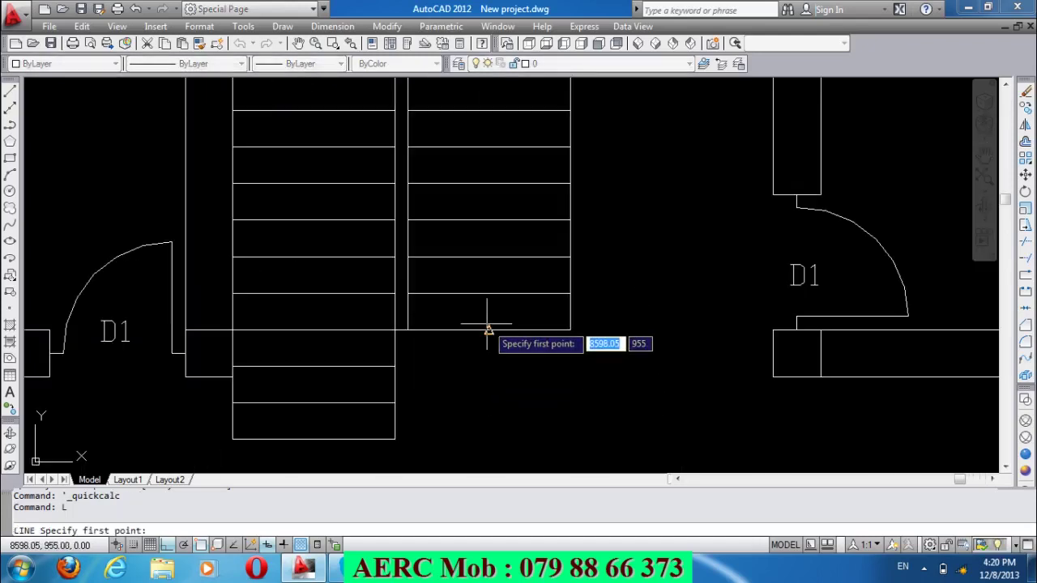
click(490, 332)
scroll(493, 332, down, 3)
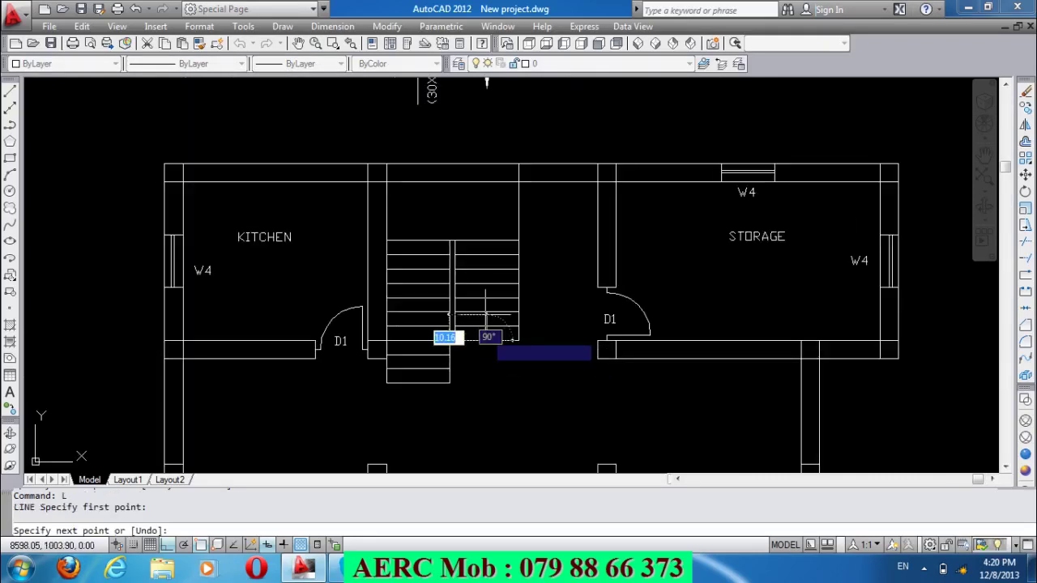
click(486, 256)
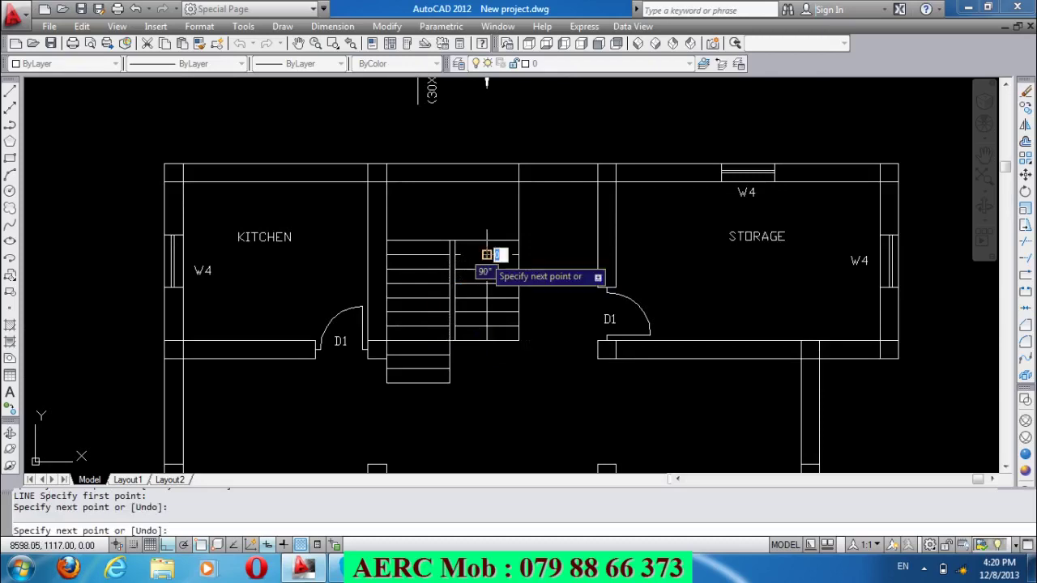
key(Return)
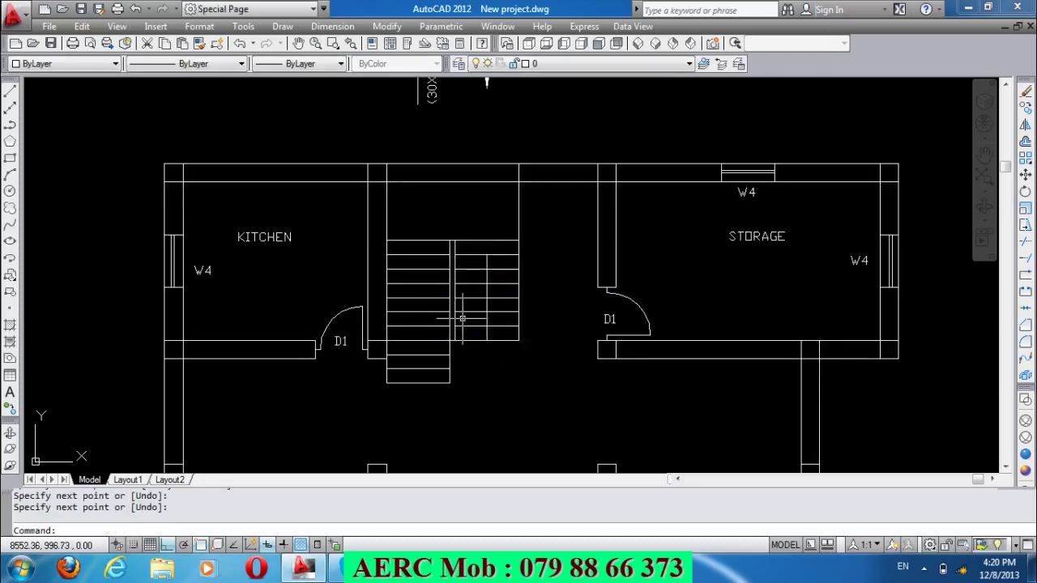
Draw a second walking line down the left flight to near the bottom step.
key(Return)
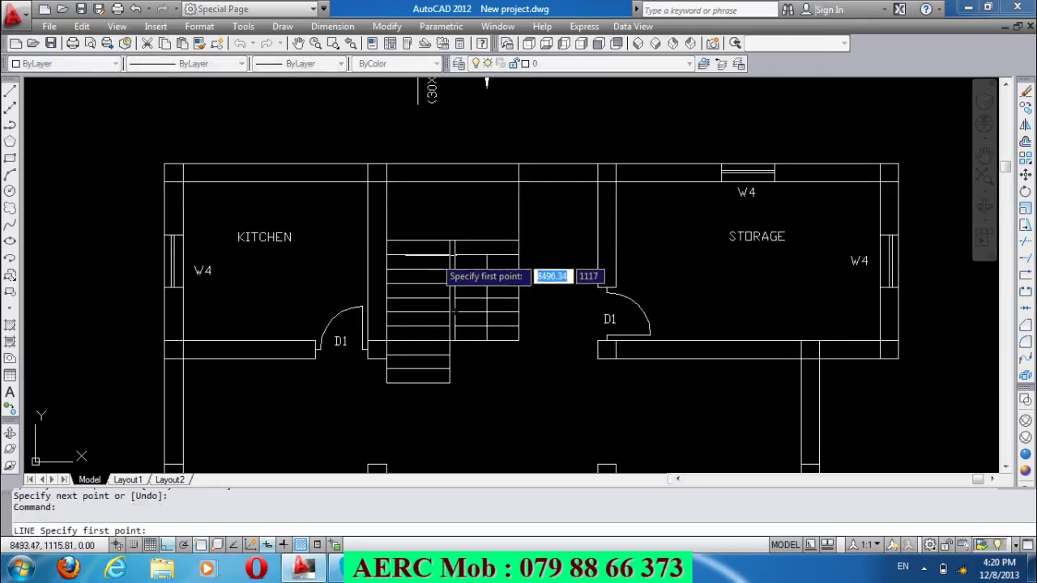
click(417, 255)
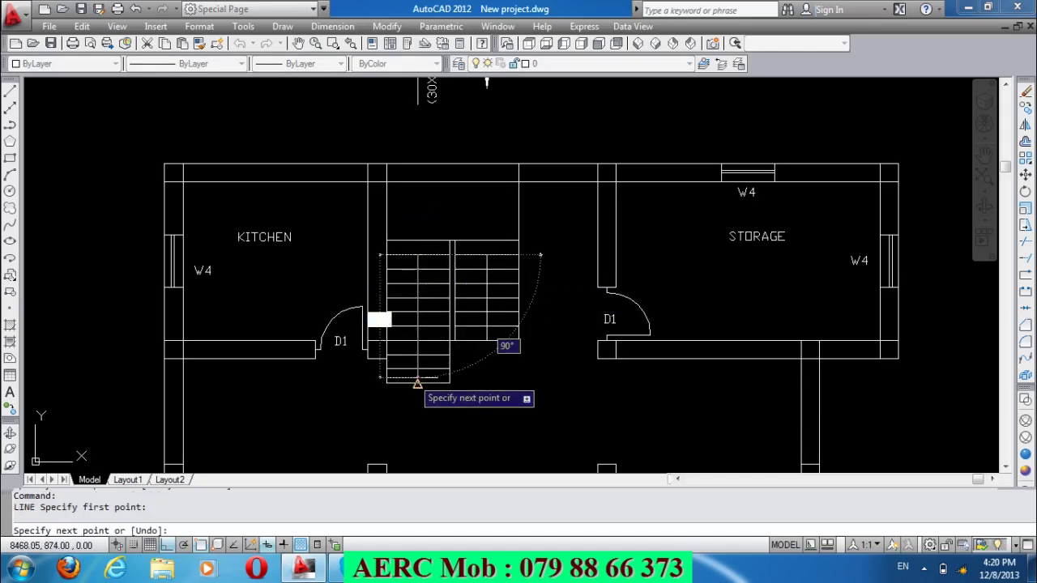
click(417, 379)
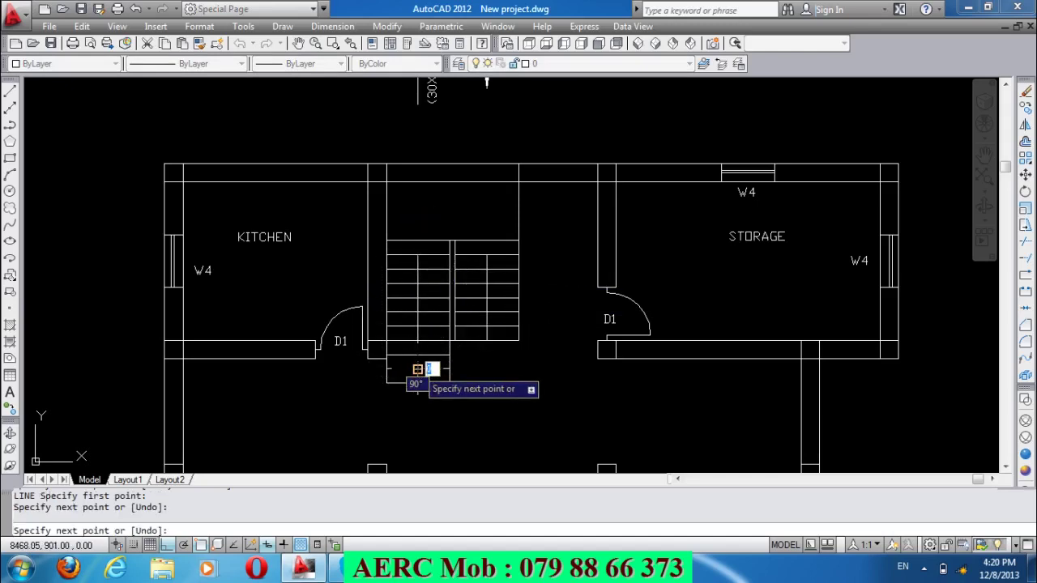
key(Return)
scroll(480, 344, down, 3)
Copy the arrow line from above the plan onto the stair walking line.
scroll(470, 214, up, 4)
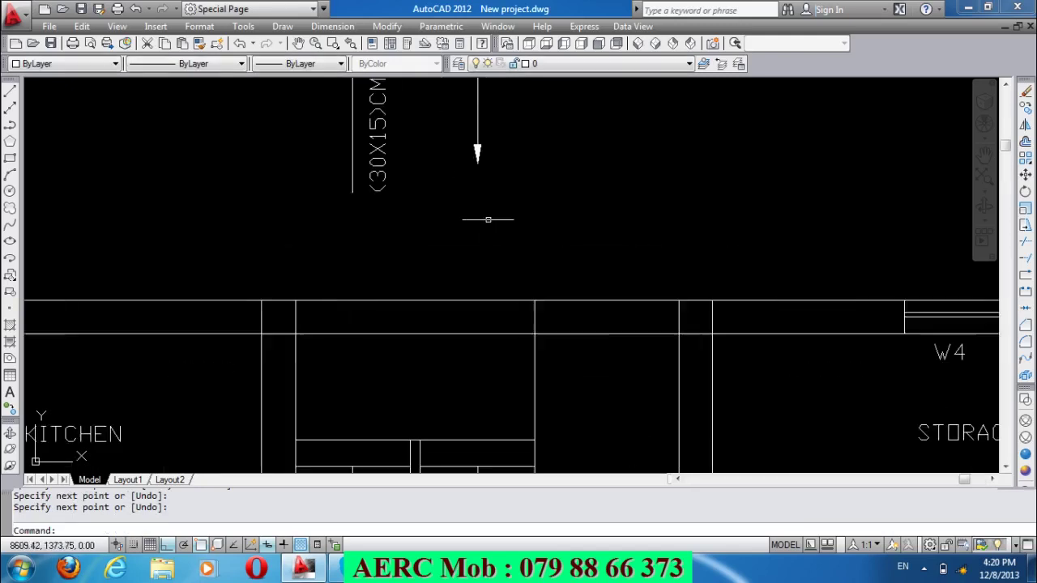
text(v)
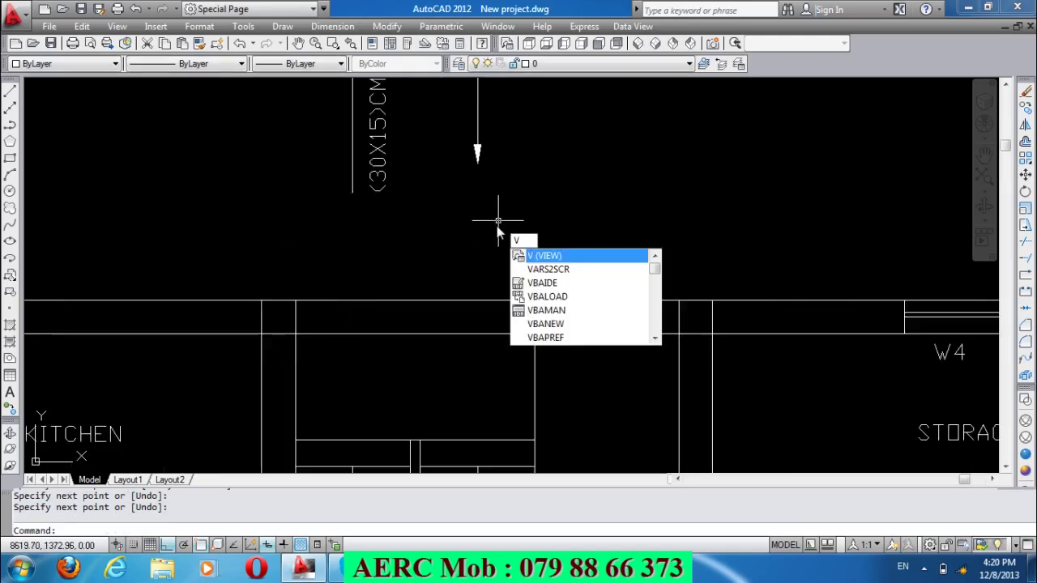
key(BackSpace)
text(o)
key(Return)
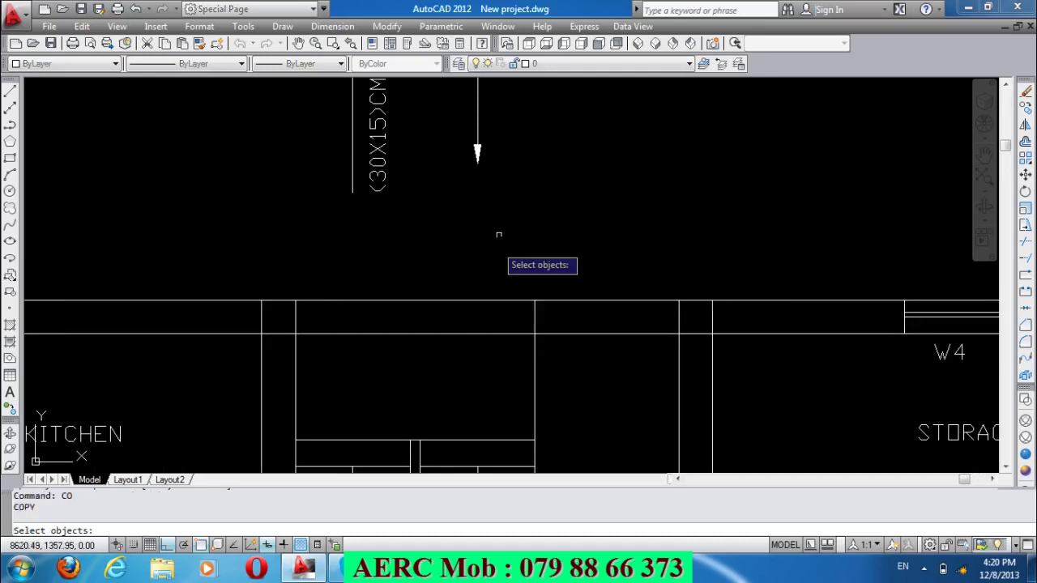
scroll(476, 161, up, 1)
click(476, 162)
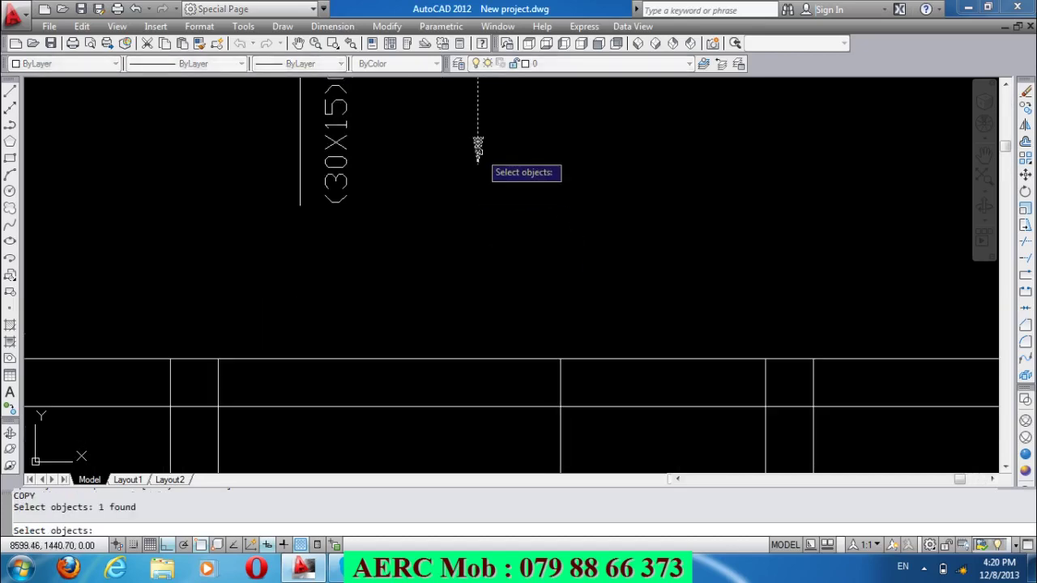
key(Escape)
key(Return)
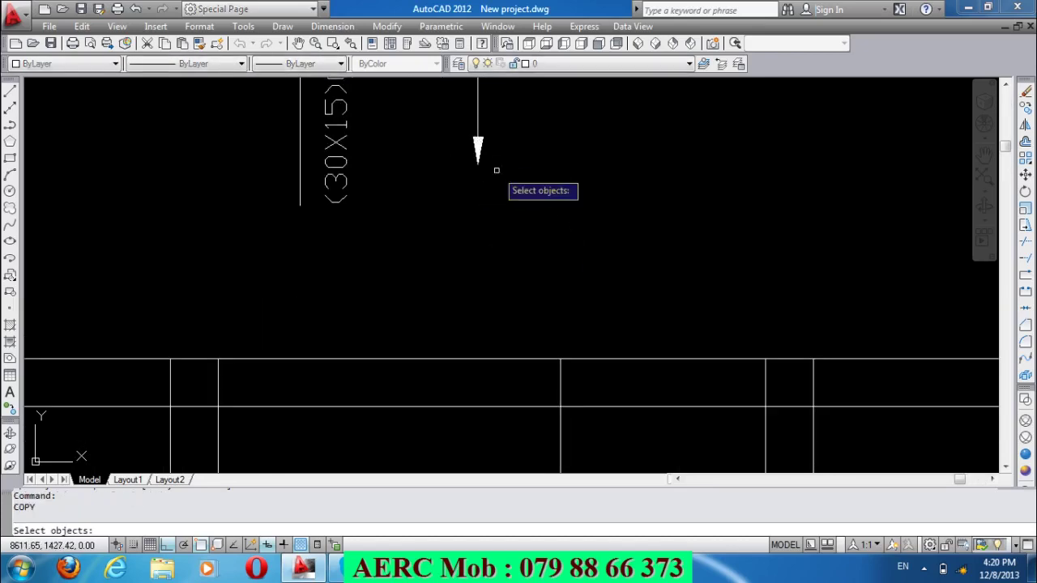
click(477, 145)
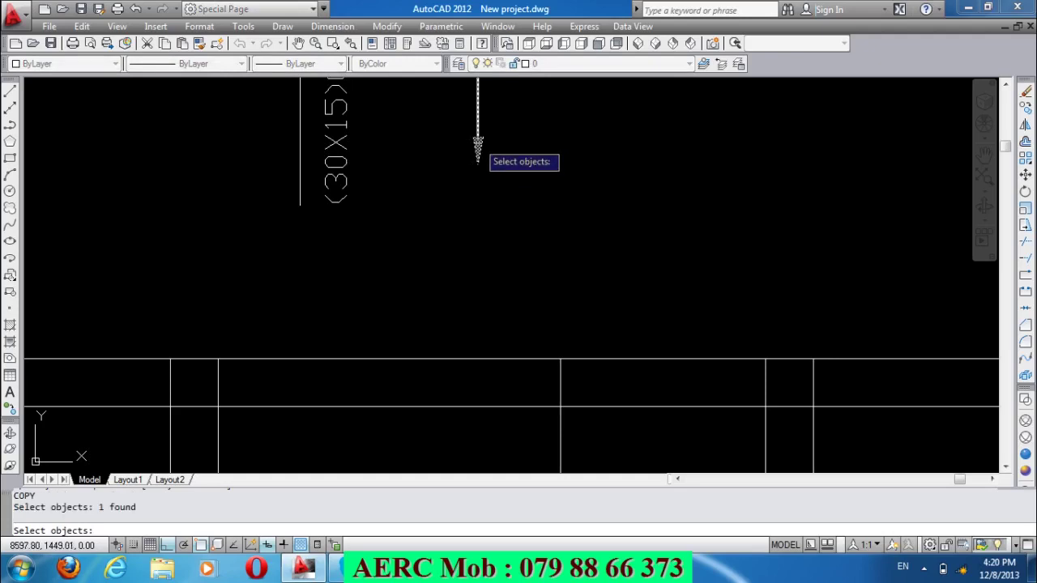
key(Return)
click(477, 138)
scroll(477, 141, down, 4)
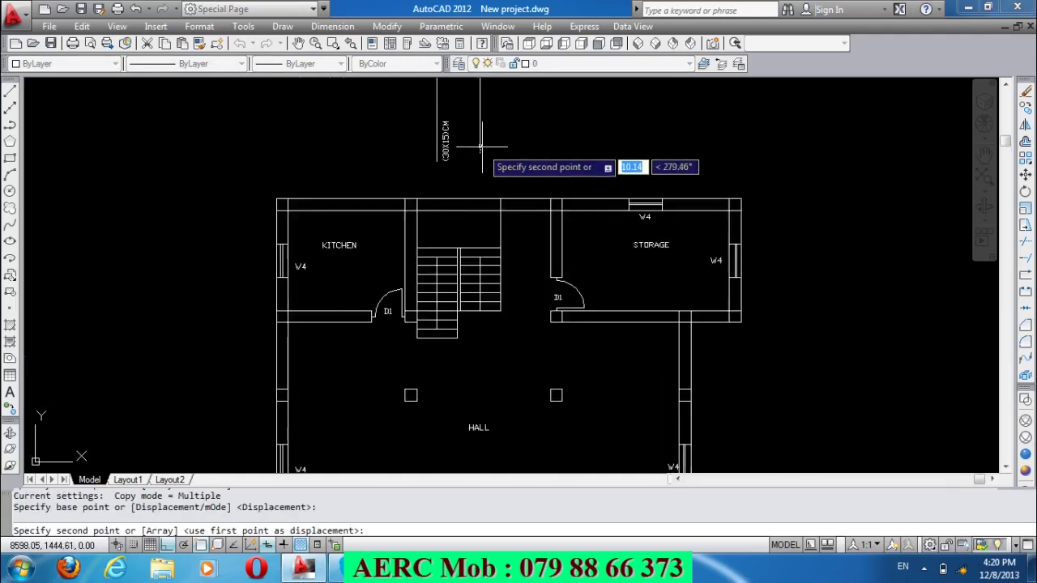
scroll(432, 323, up, 3)
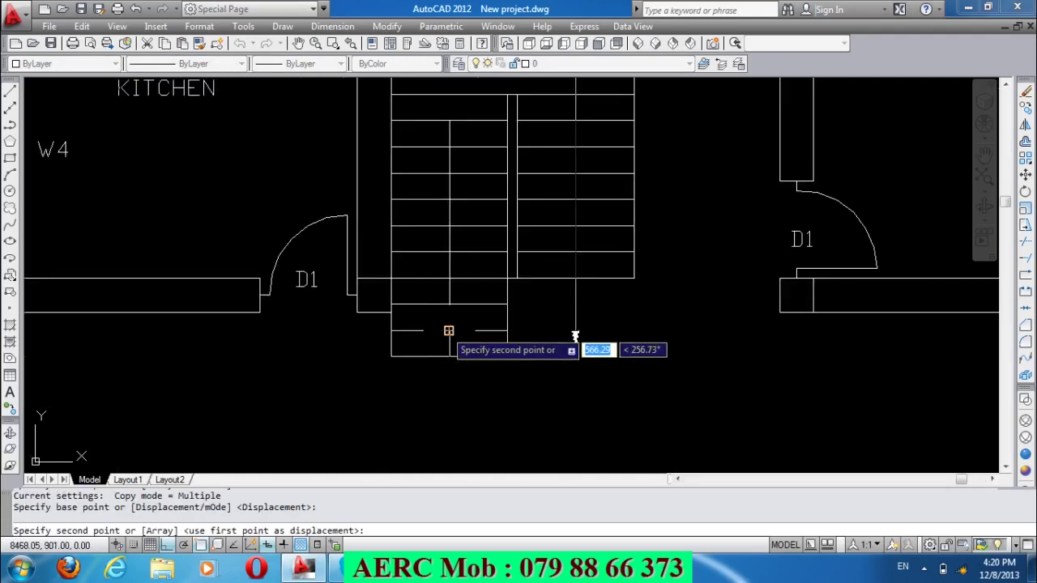
click(450, 327)
key(Return)
scroll(537, 409, down, 3)
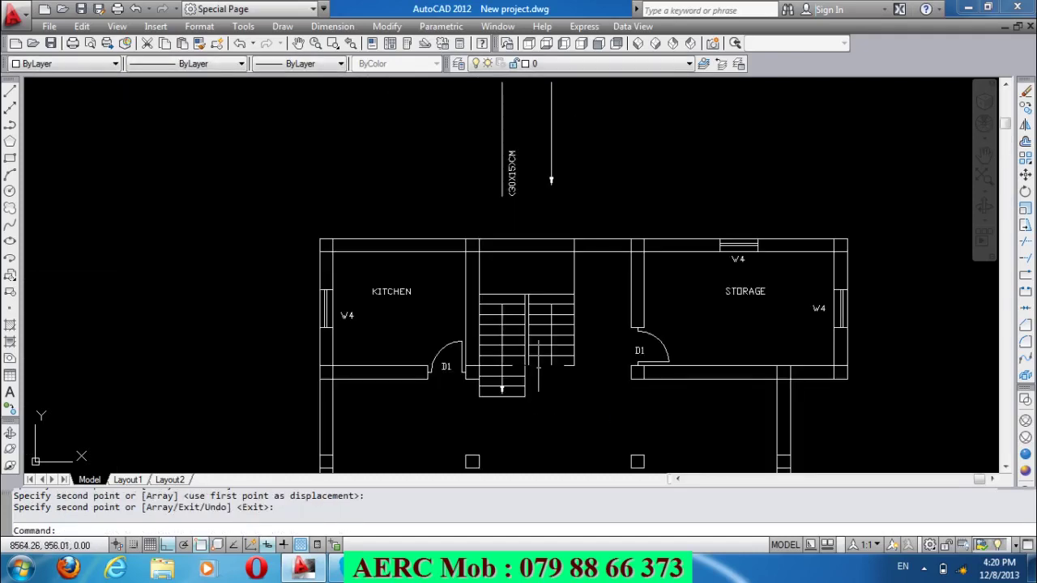
scroll(528, 235, down, 2)
scroll(520, 236, up, 2)
scroll(520, 236, up, 5)
scroll(537, 235, up, 2)
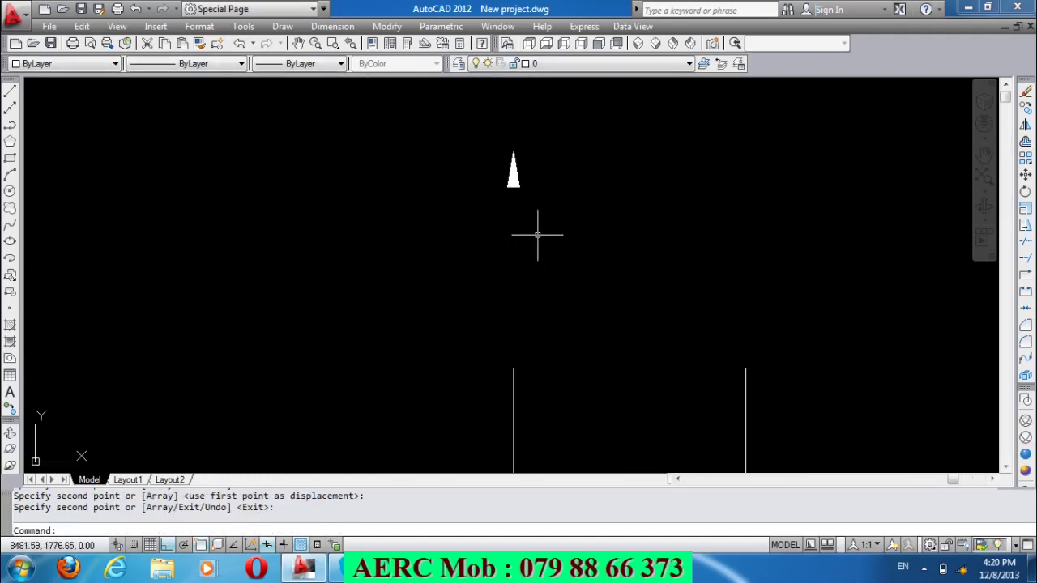
Copy the arrowhead with CO onto the top of the right flight's walking line.
text(co)
key(Return)
click(530, 166)
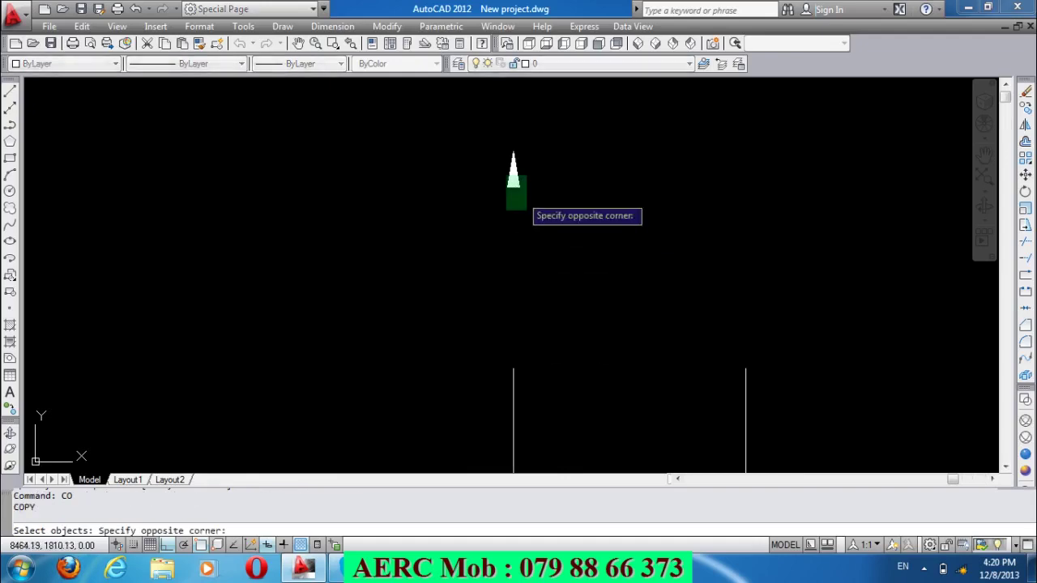
click(510, 196)
scroll(511, 197, up, 4)
key(Return)
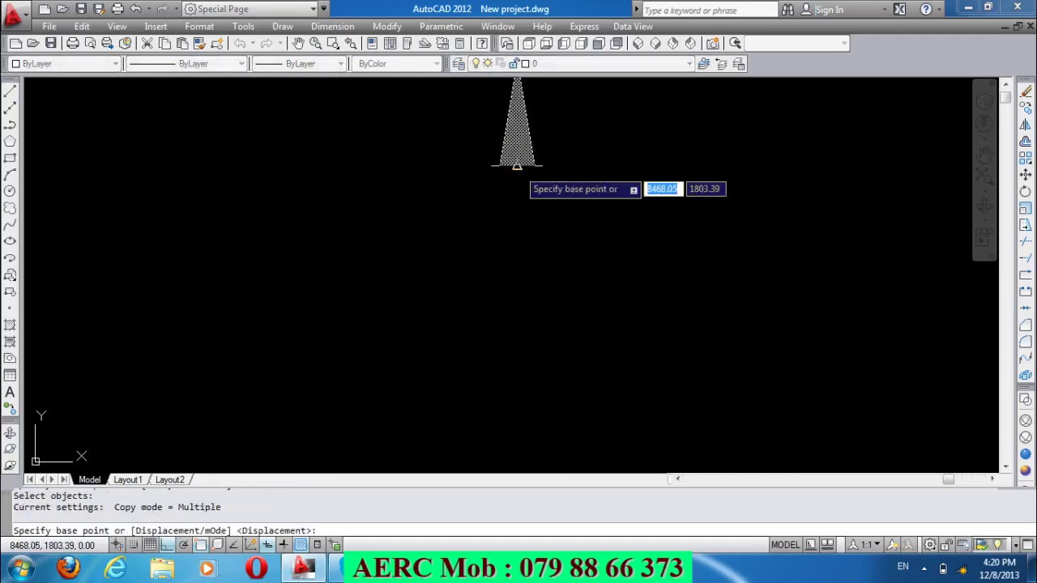
click(517, 166)
scroll(516, 166, down, 3)
scroll(518, 173, down, 3)
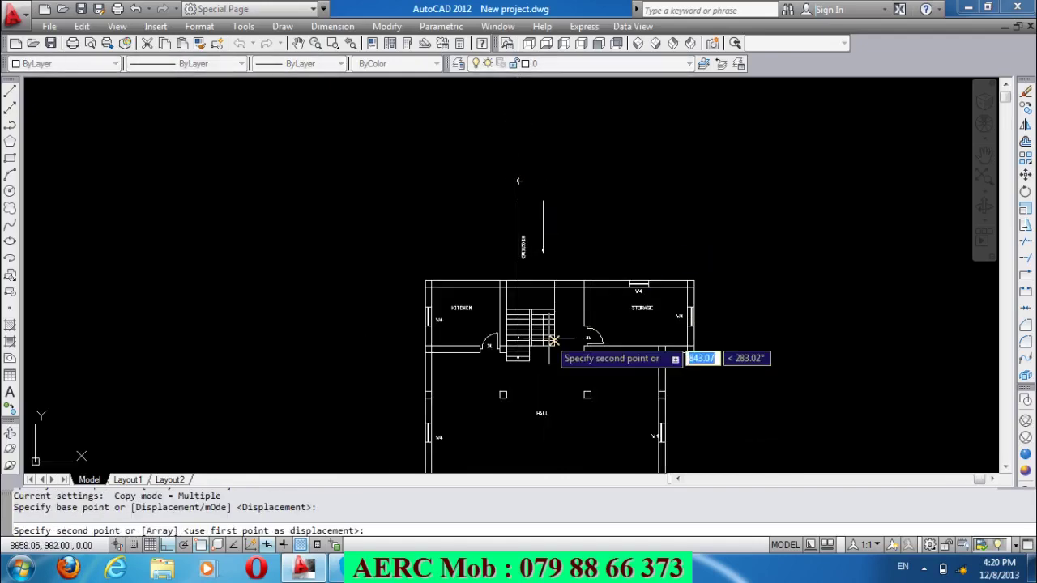
scroll(549, 332, up, 4)
scroll(549, 332, up, 2)
scroll(509, 274, up, 4)
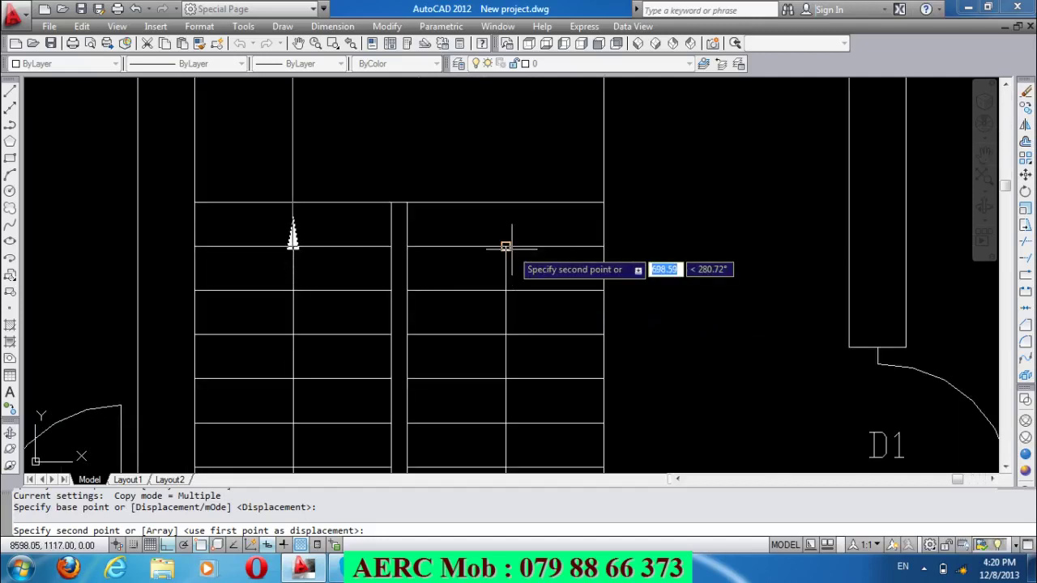
click(527, 301)
key(Return)
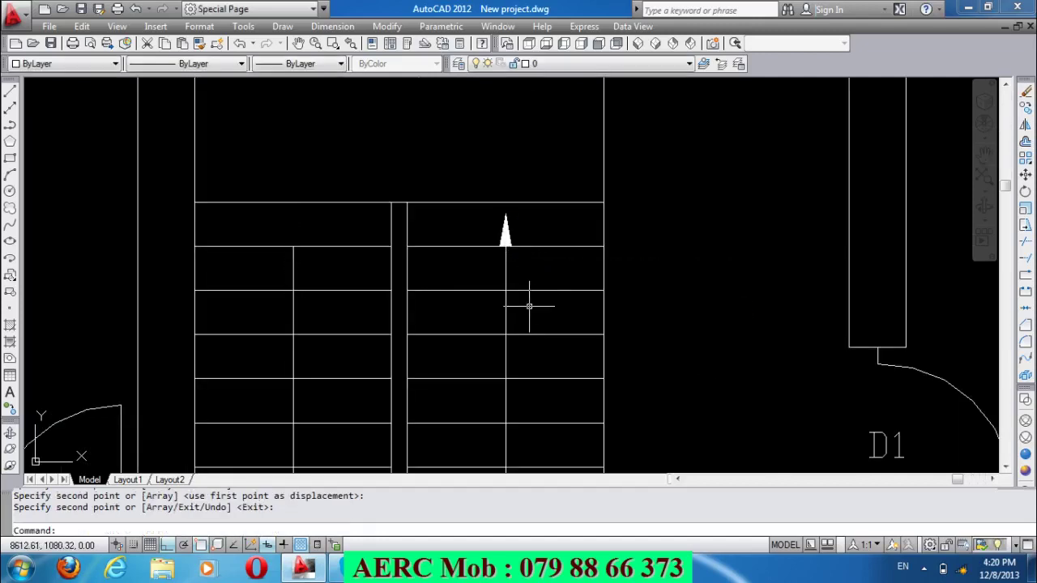
scroll(534, 298, down, 2)
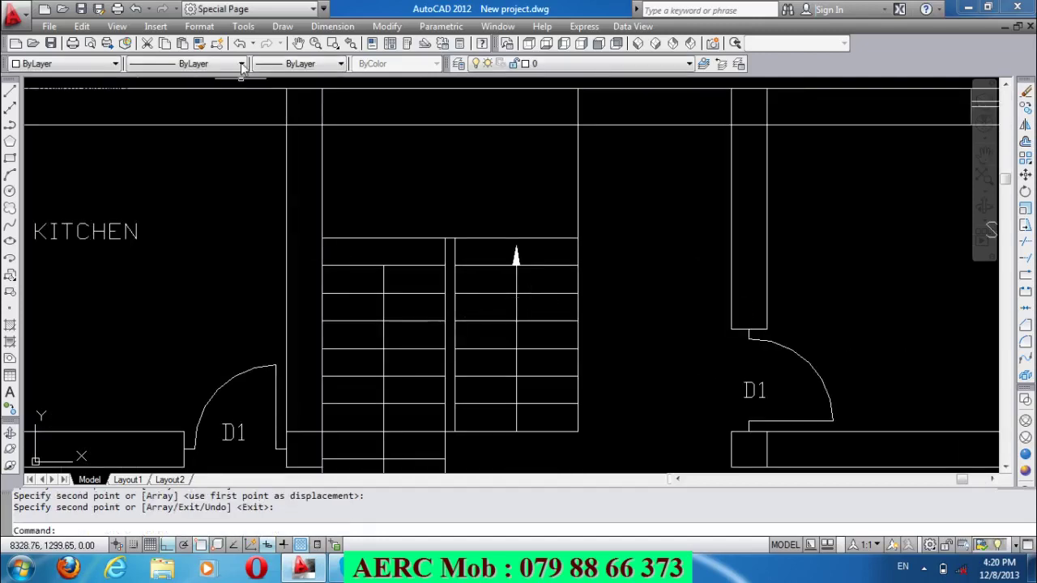
Draw a start-end-direction arc from the left flight to the right flight's line over the landing.
click(282, 27)
mouse_move(297, 230)
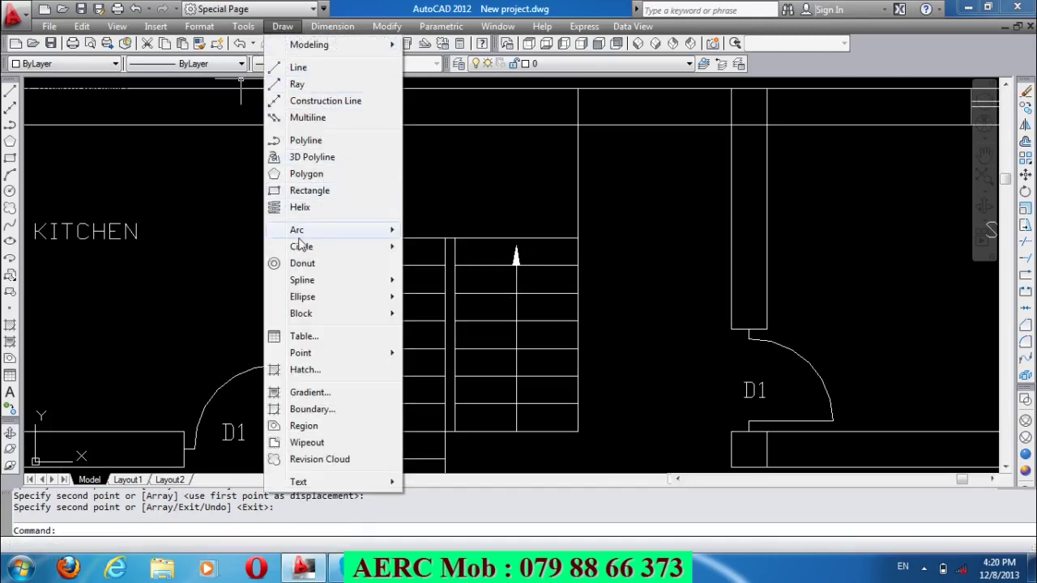
click(466, 327)
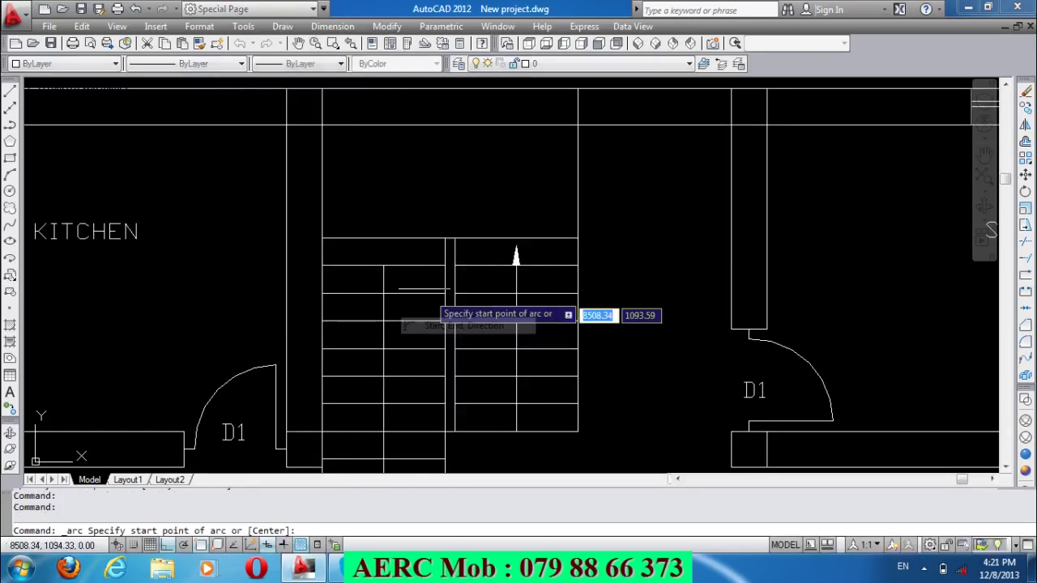
click(386, 262)
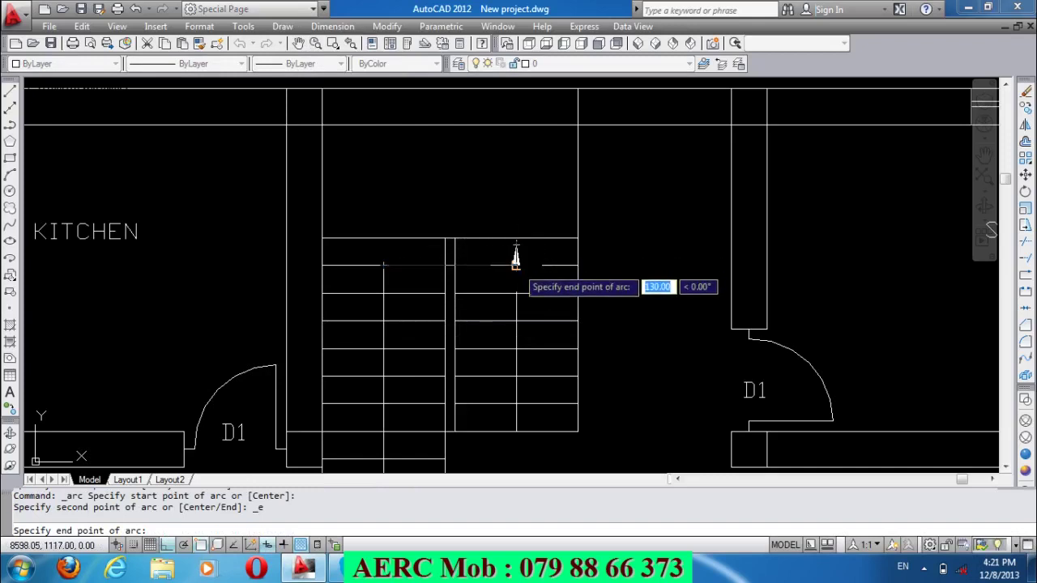
click(515, 256)
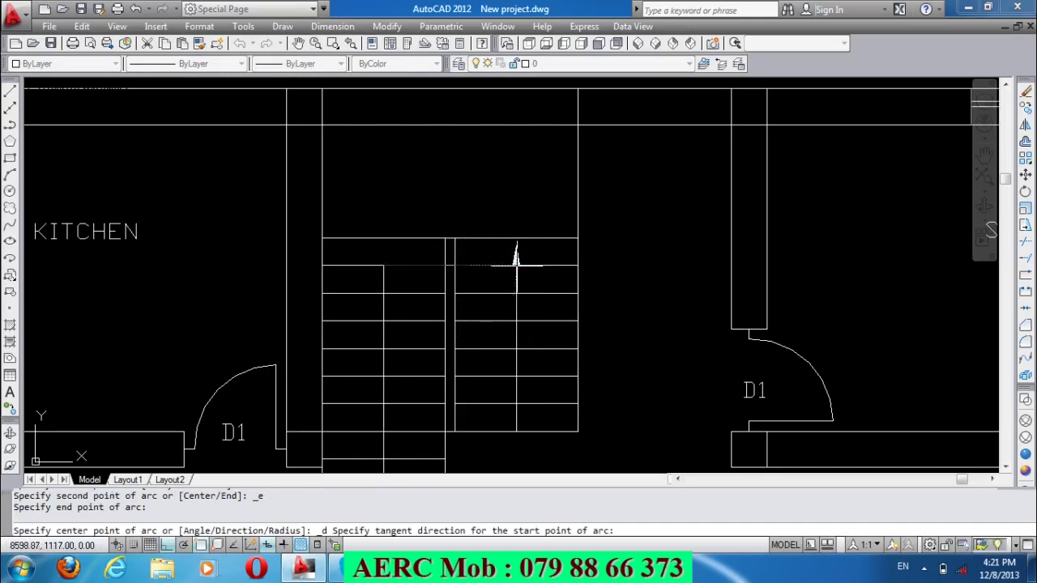
click(474, 140)
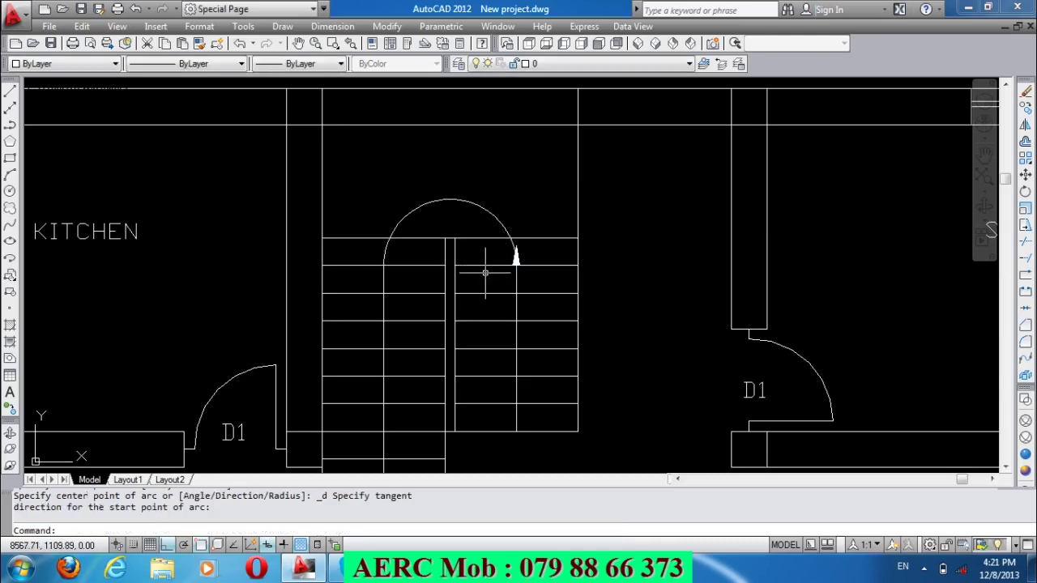
scroll(512, 287, up, 2)
scroll(463, 197, down, 2)
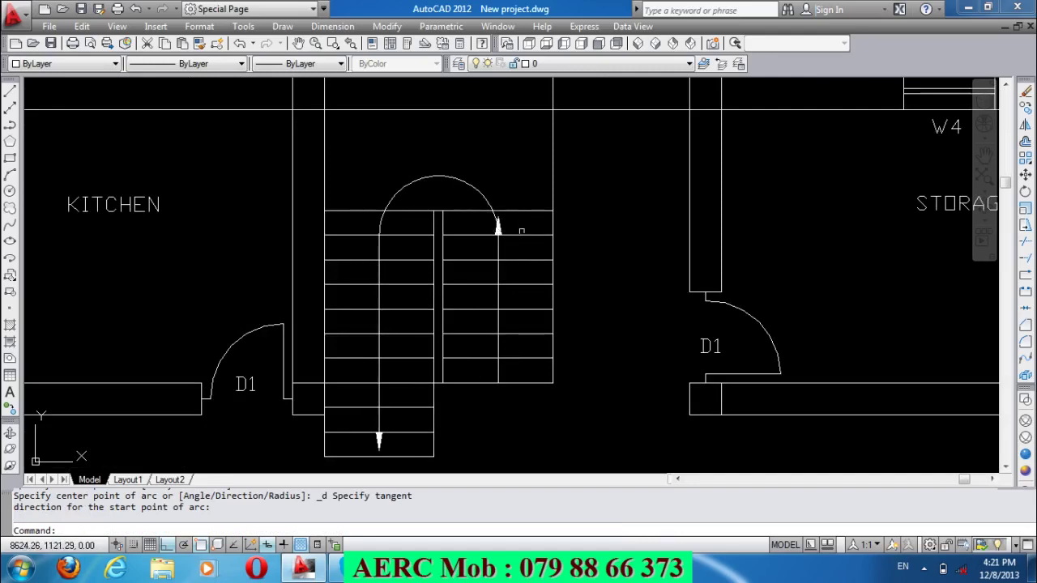
Move the walking-line arc and arrow 20 units straight down onto the steps.
text(m)
key(Return)
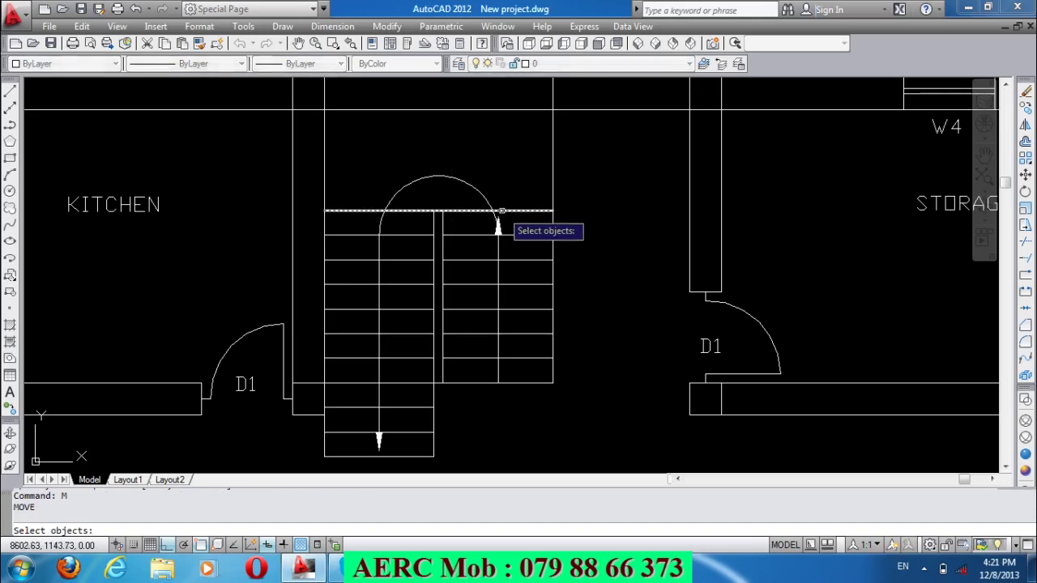
click(498, 222)
key(Return)
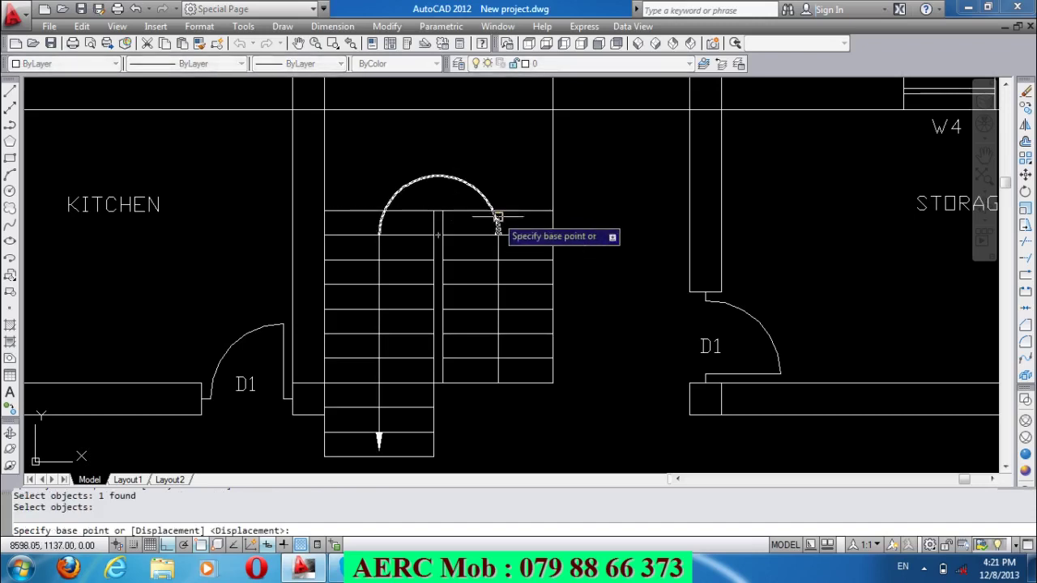
click(498, 217)
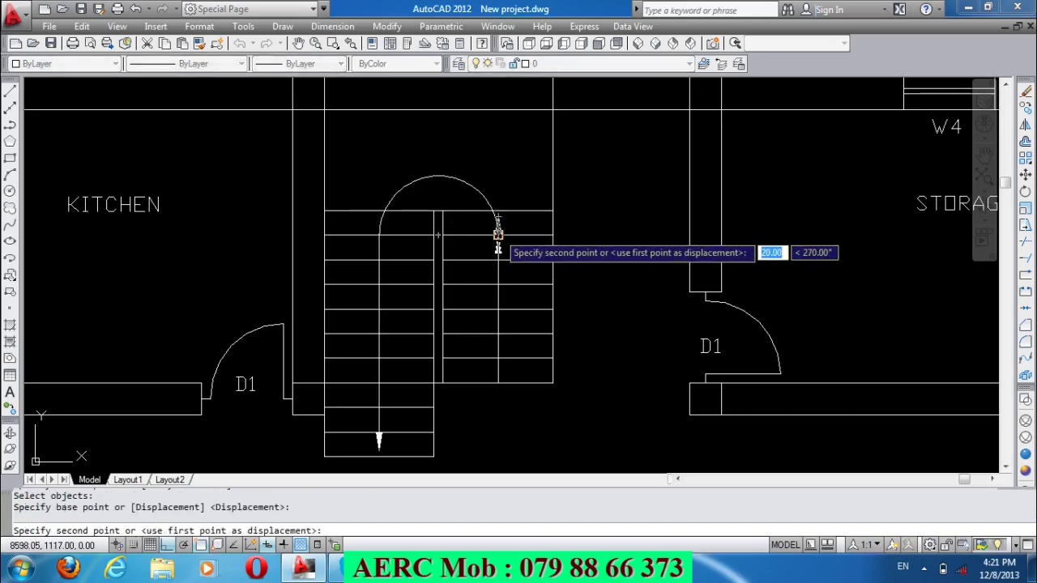
click(522, 246)
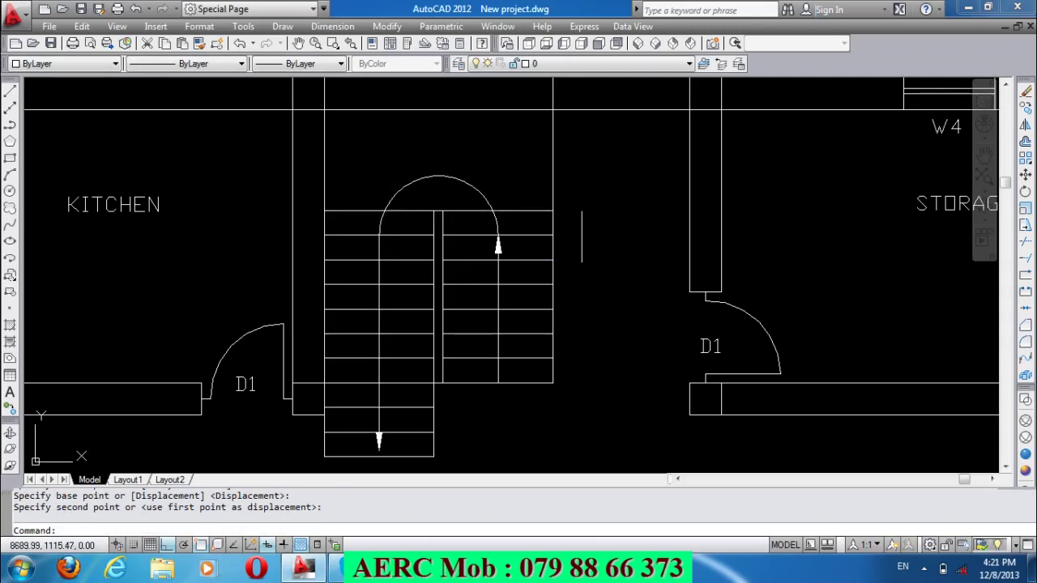
scroll(557, 274, down, 2)
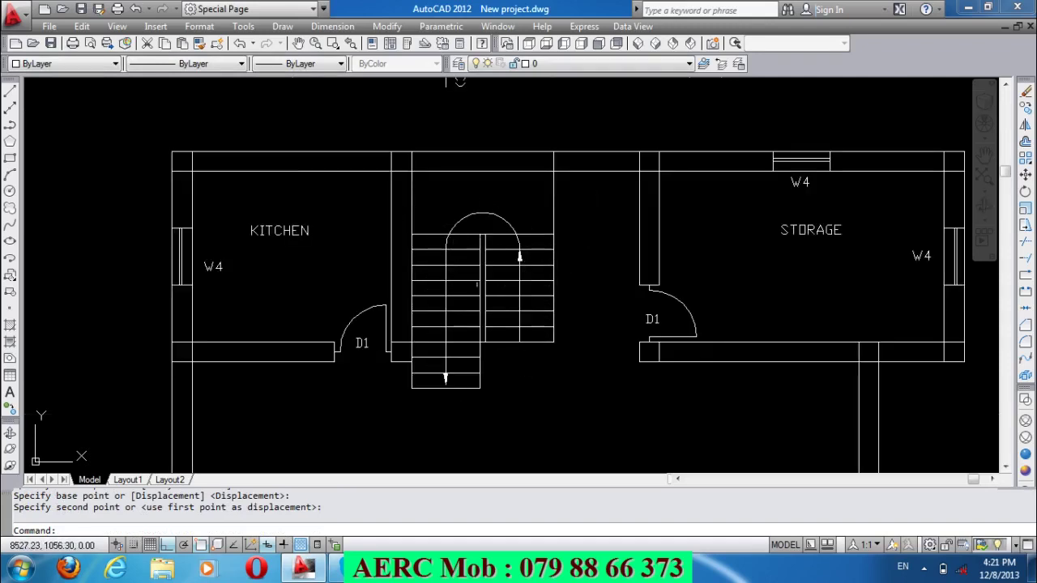
scroll(478, 284, down, 3)
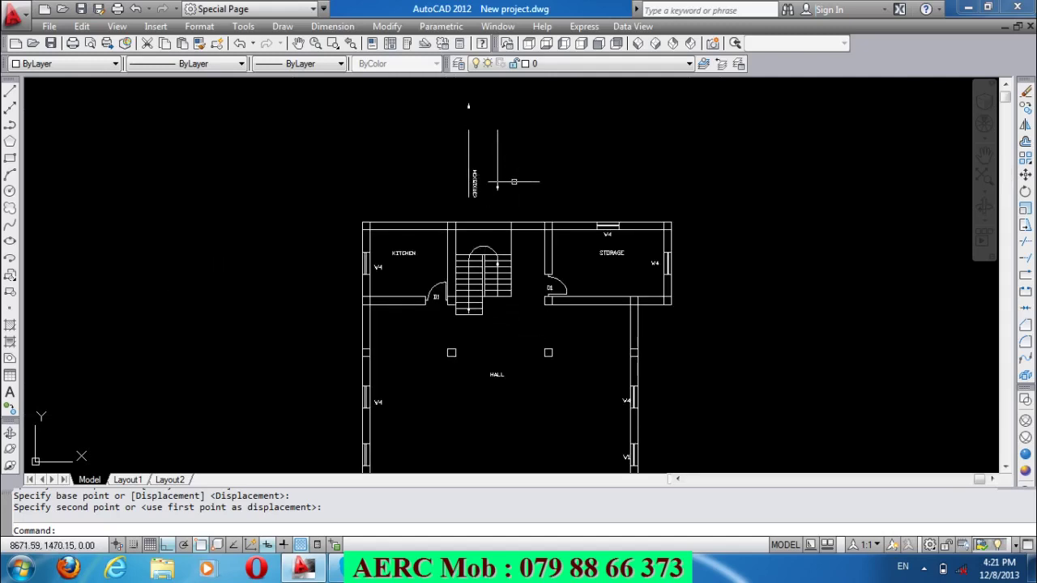
Delete the stray small arrow and lines above the plan.
click(514, 162)
click(440, 100)
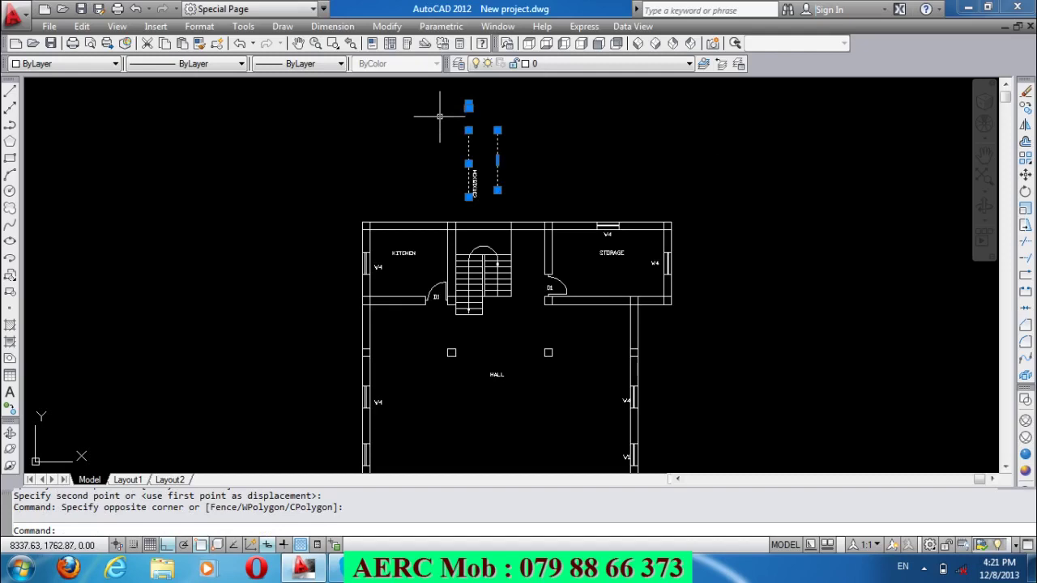
key(Delete)
scroll(478, 174, up, 2)
scroll(502, 174, up, 2)
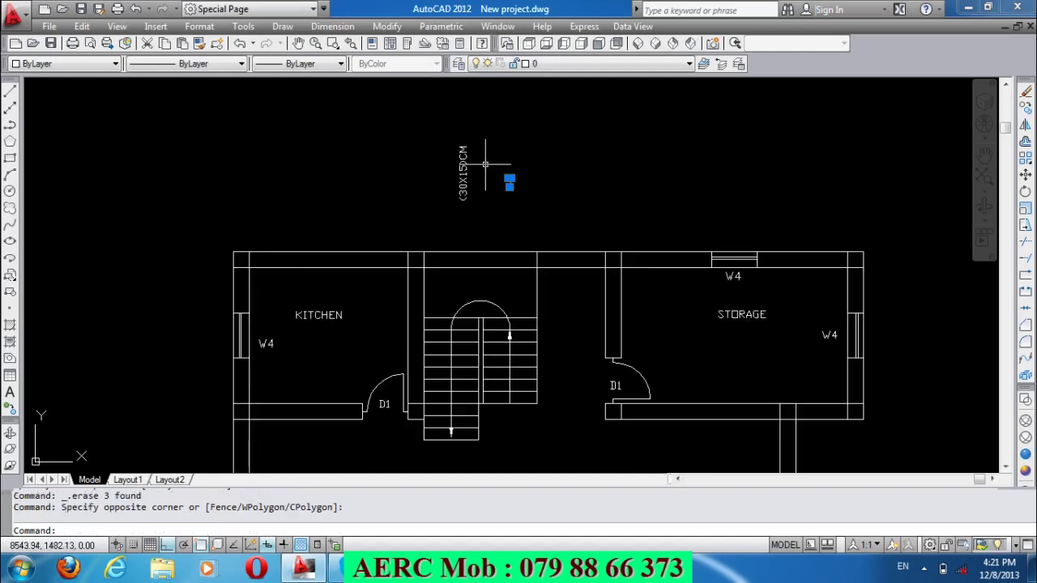
Change the stair size note from (30X15)CM to (27X16.5)CM.
double_click(465, 194)
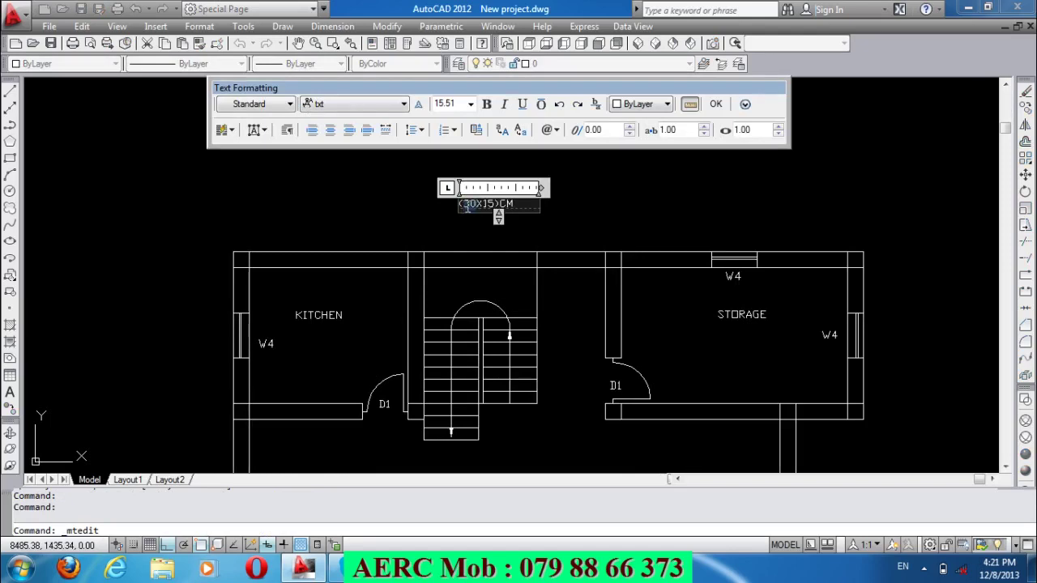
text(27X)
text(1)
text(6.)
click(405, 207)
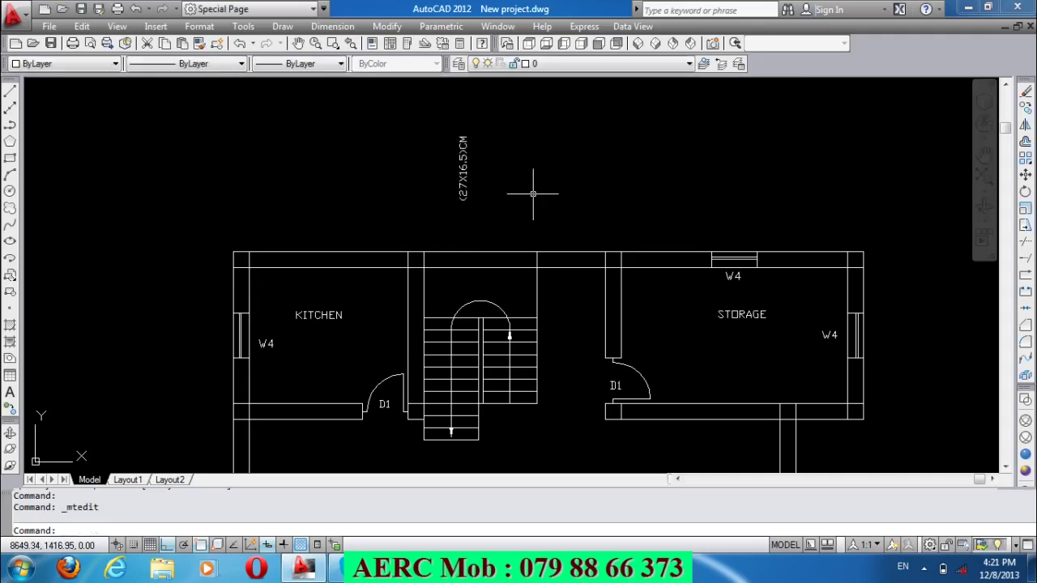
Move the (27X16.5)CM label into the staircase, using its top as base point.
text(m)
key(Return)
click(463, 168)
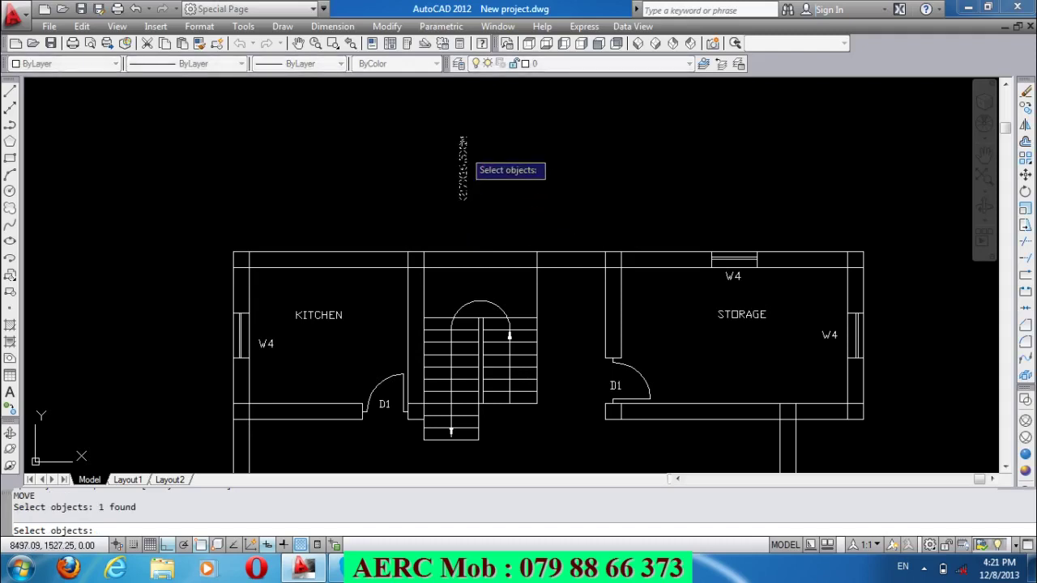
key(Return)
click(466, 115)
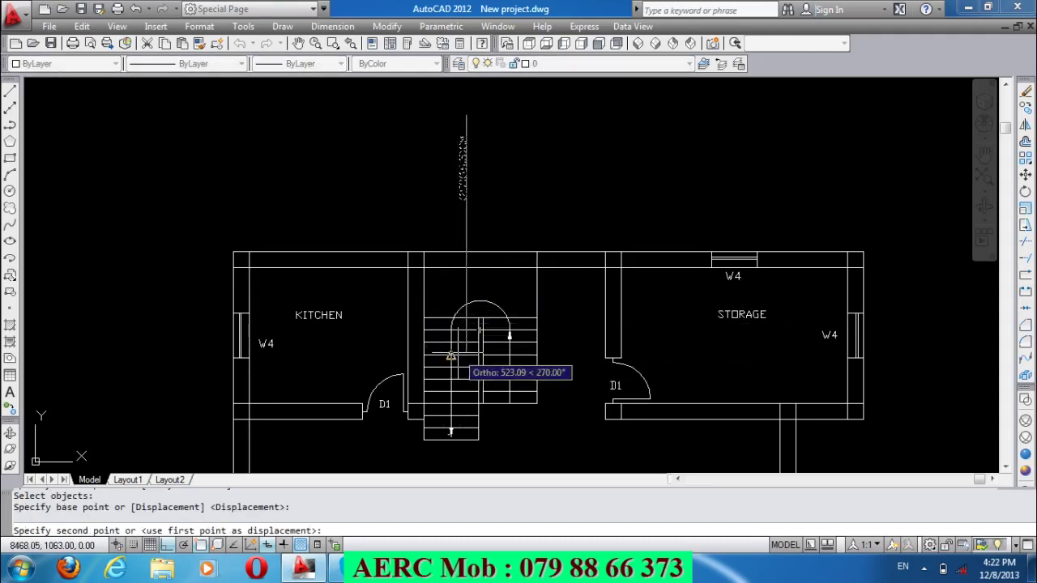
click(465, 352)
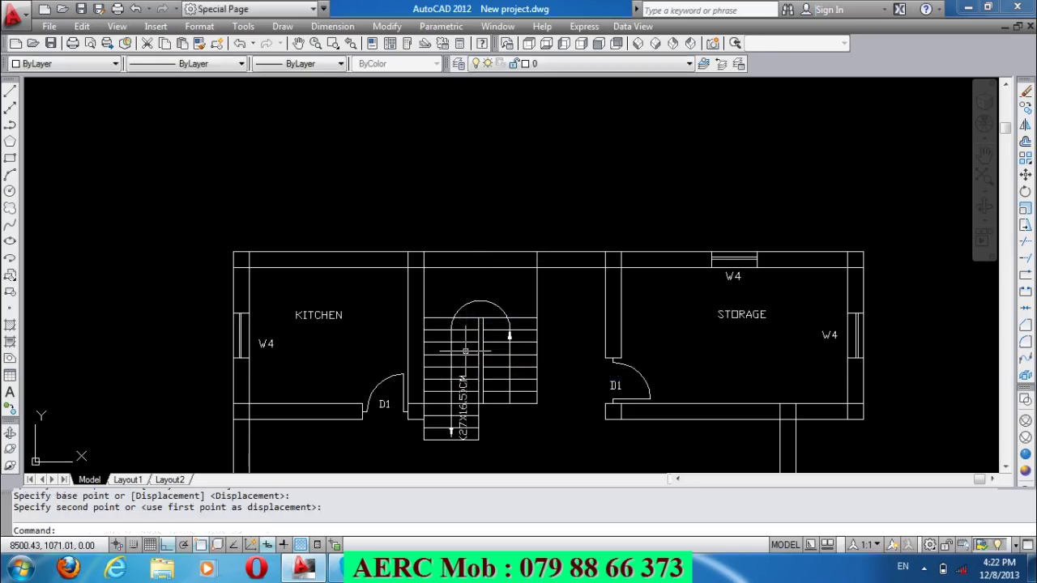
scroll(464, 438, up, 3)
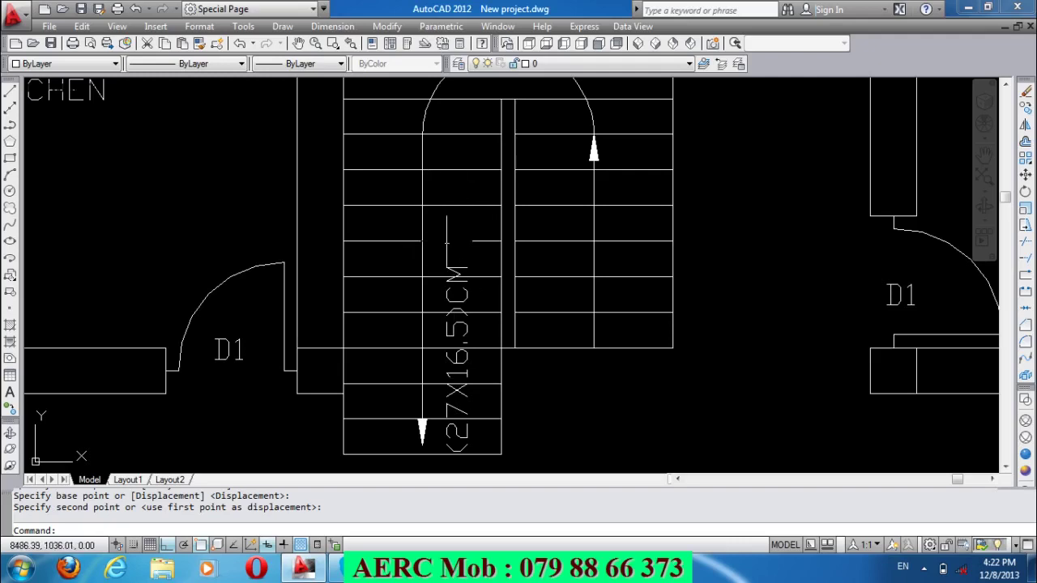
scroll(517, 262, down, 4)
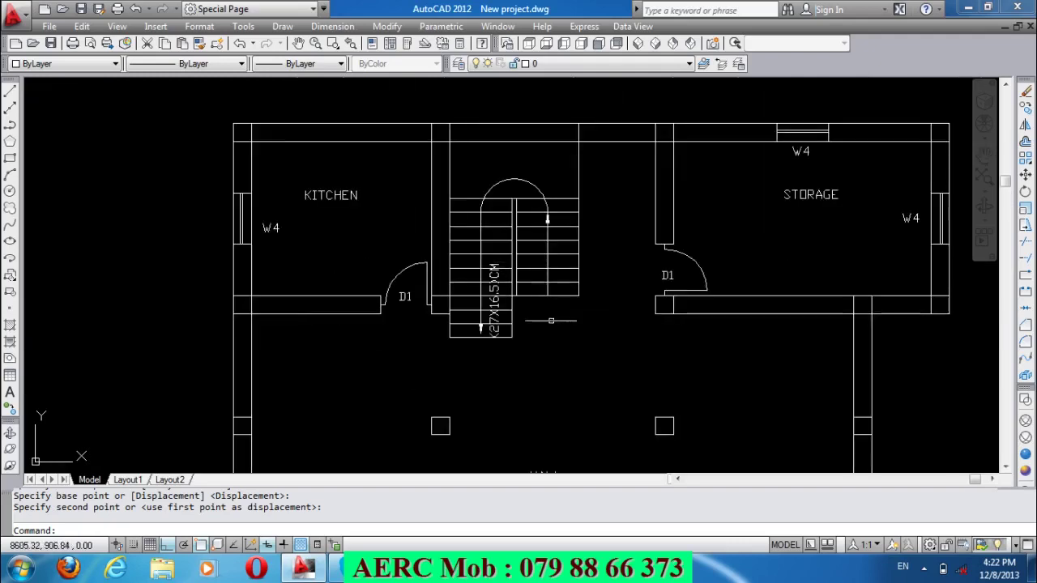
scroll(537, 281, up, 3)
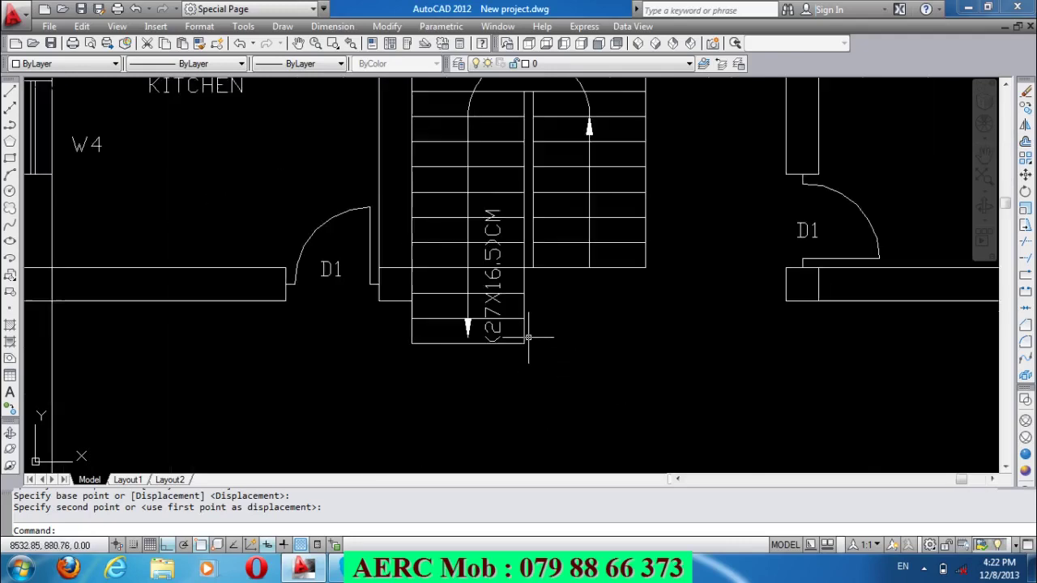
scroll(532, 259, down, 5)
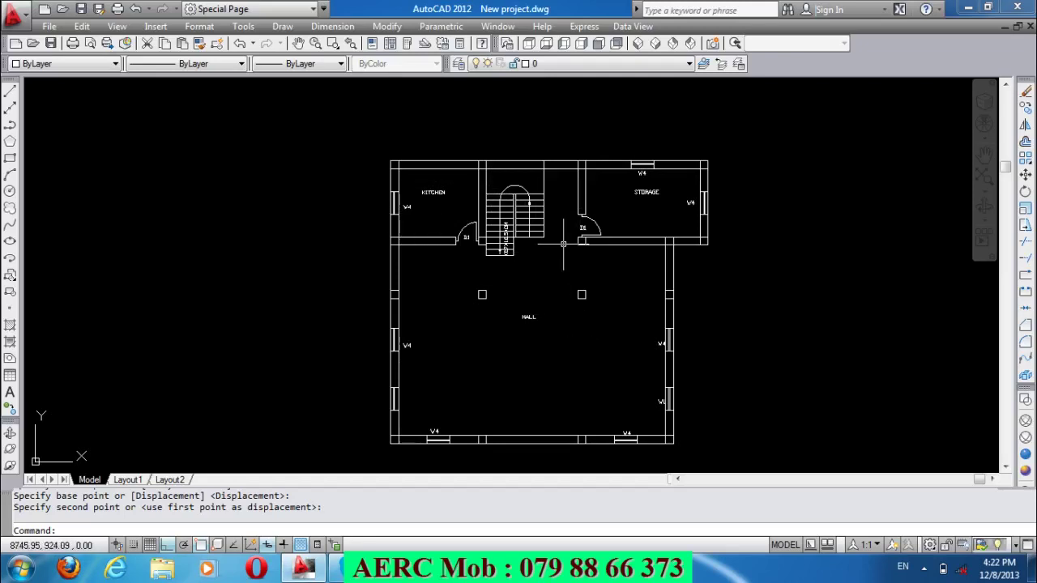
scroll(563, 243, down, 1)
scroll(555, 340, up, 1)
scroll(556, 365, up, 1)
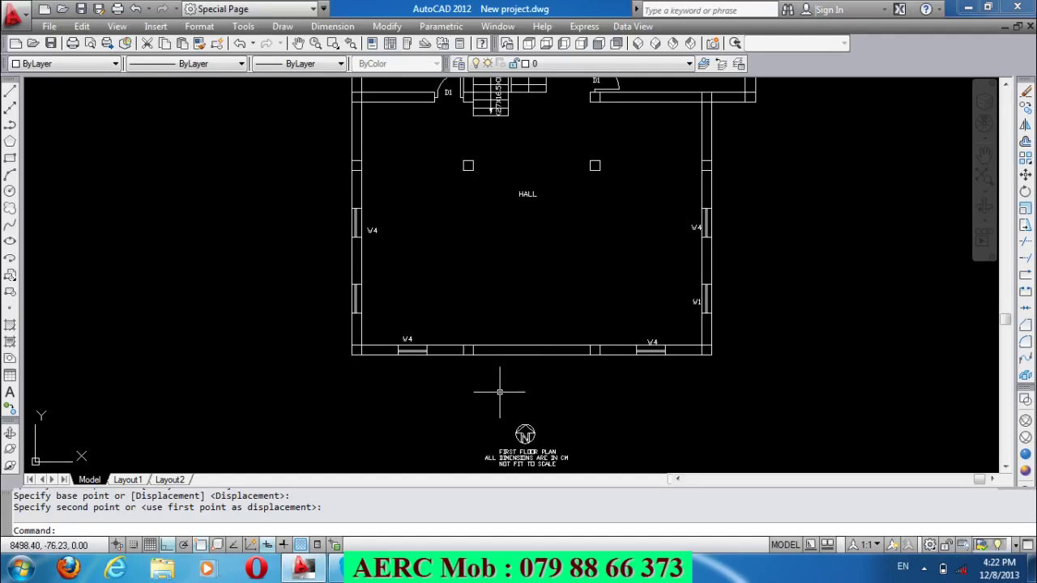
scroll(499, 392, down, 2)
scroll(438, 380, up, 3)
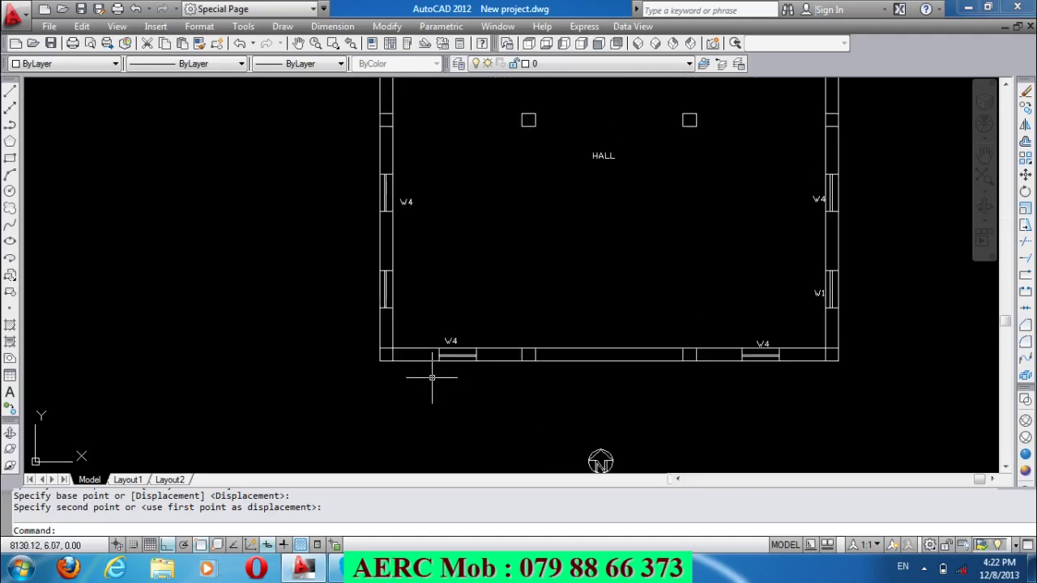
scroll(394, 360, up, 2)
scroll(393, 358, up, 1)
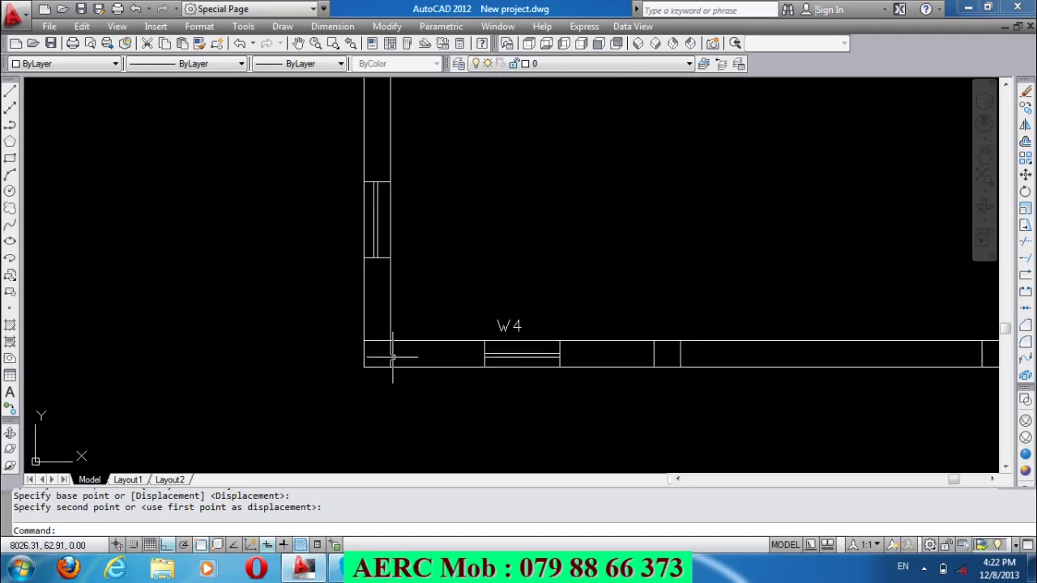
Draw a short line closing the hall's bottom-left wall corner beside window W4.
click(365, 358)
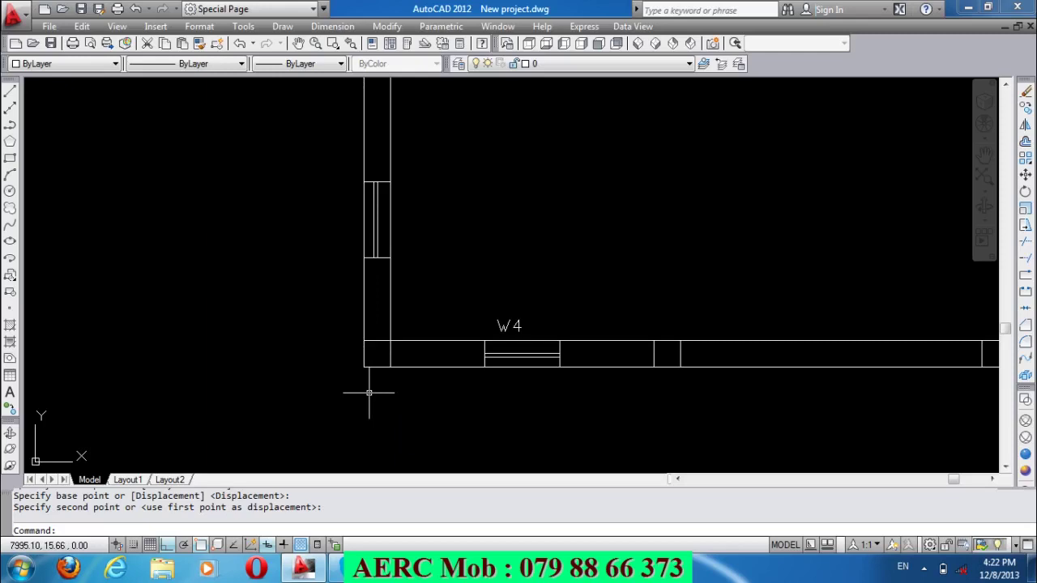
text(L)
key(Return)
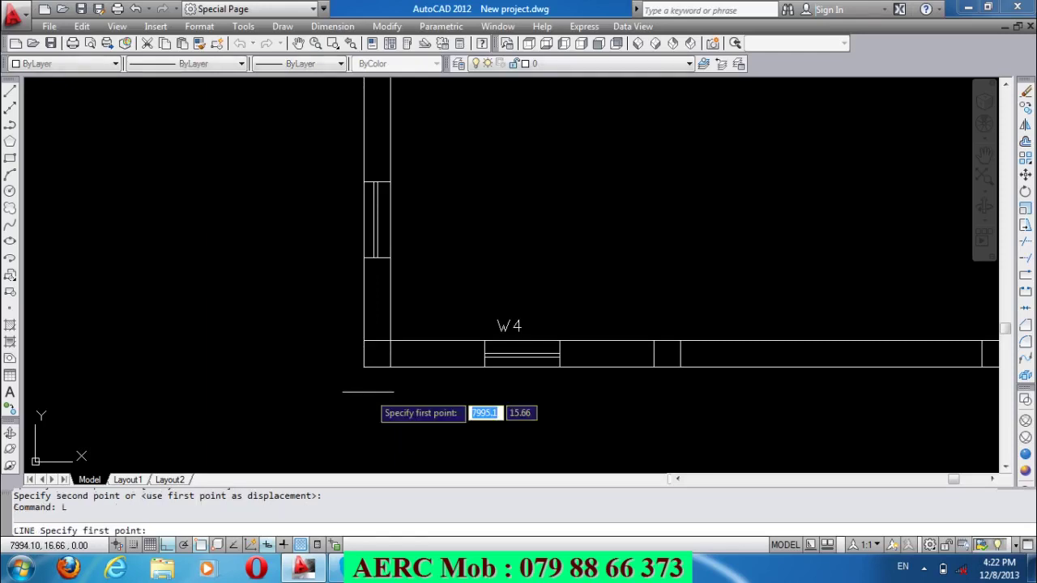
click(390, 366)
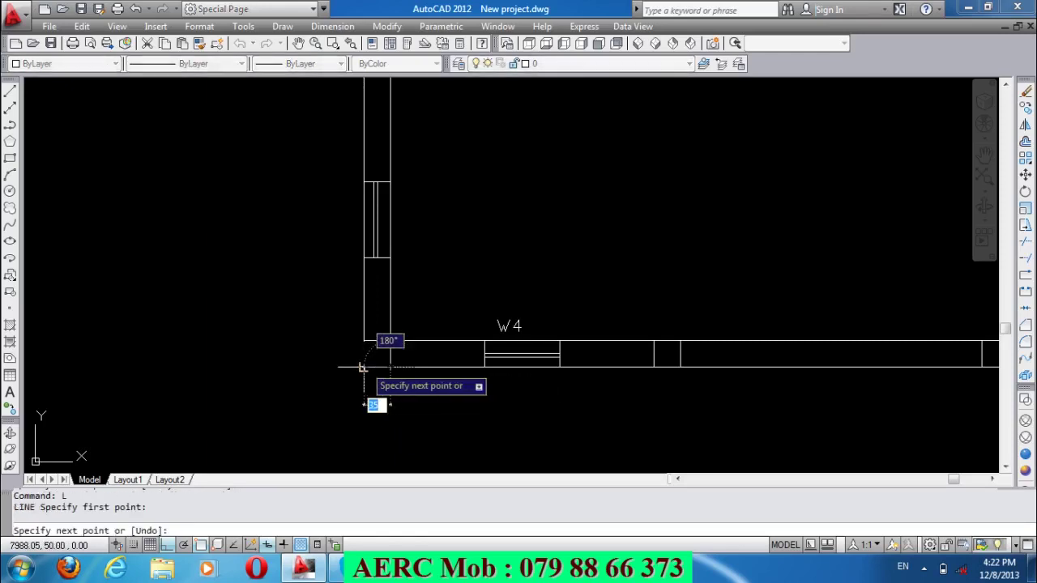
click(364, 367)
click(363, 340)
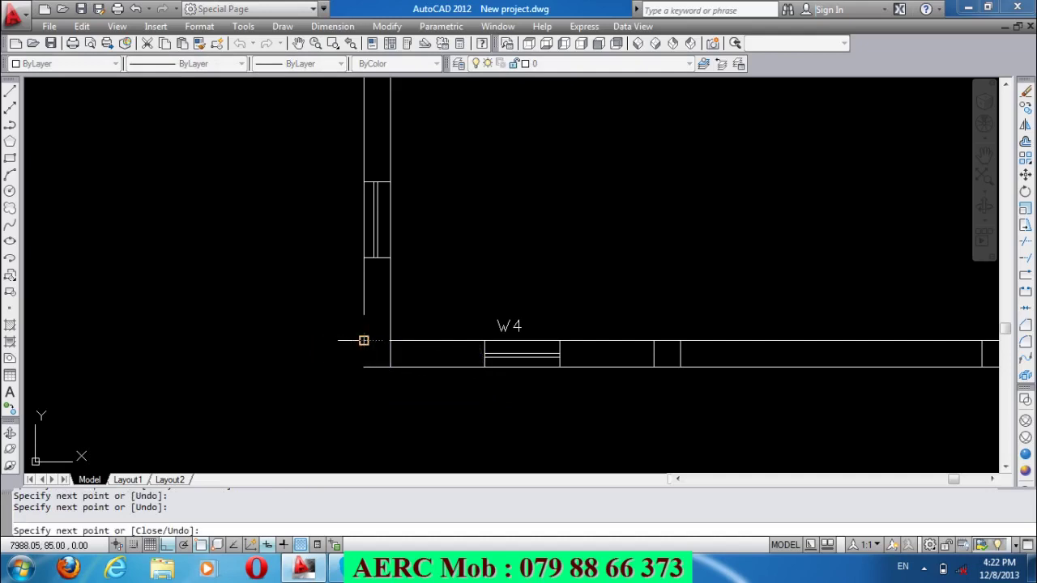
key(Return)
Offset the bottom and left outer wall lines 17.5 inward.
key(Return)
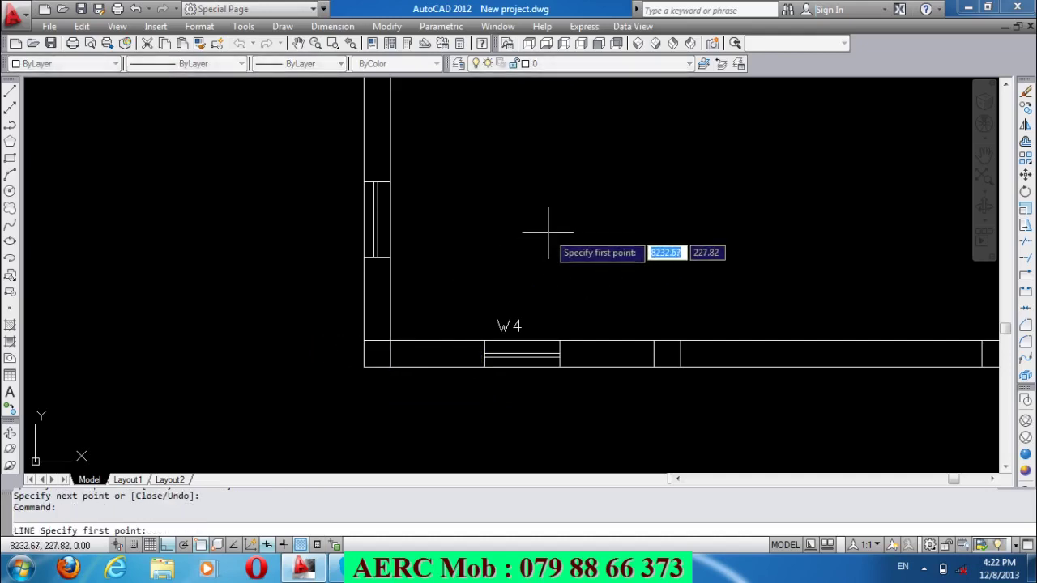
key(Escape)
key(Return)
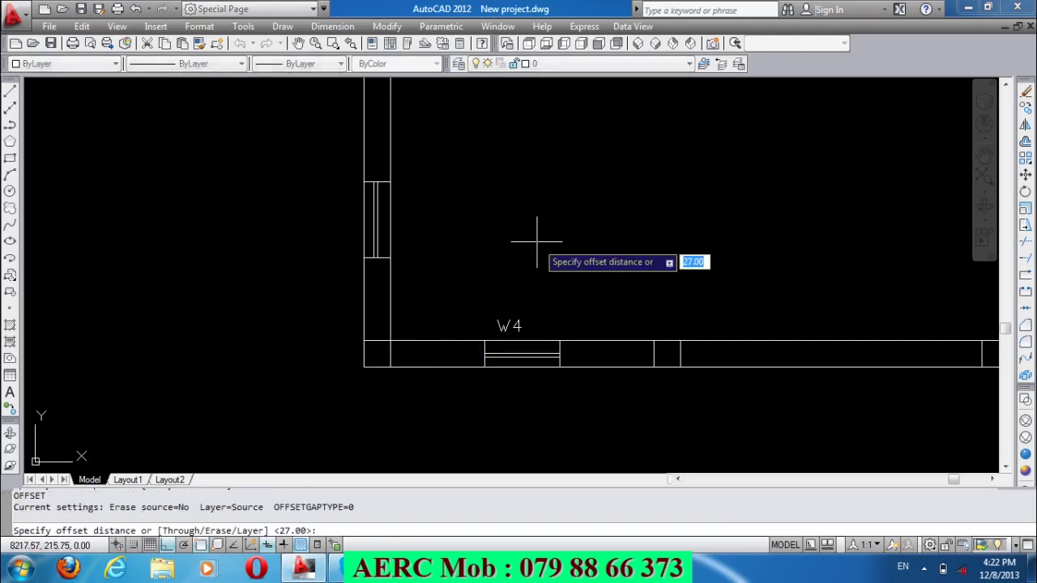
text(17.)
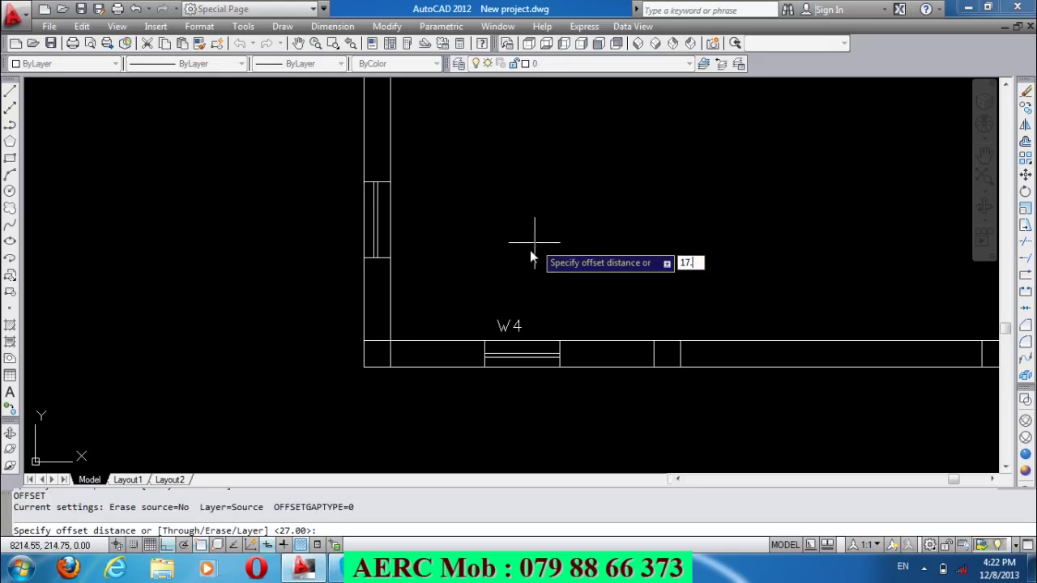
text(5)
key(Return)
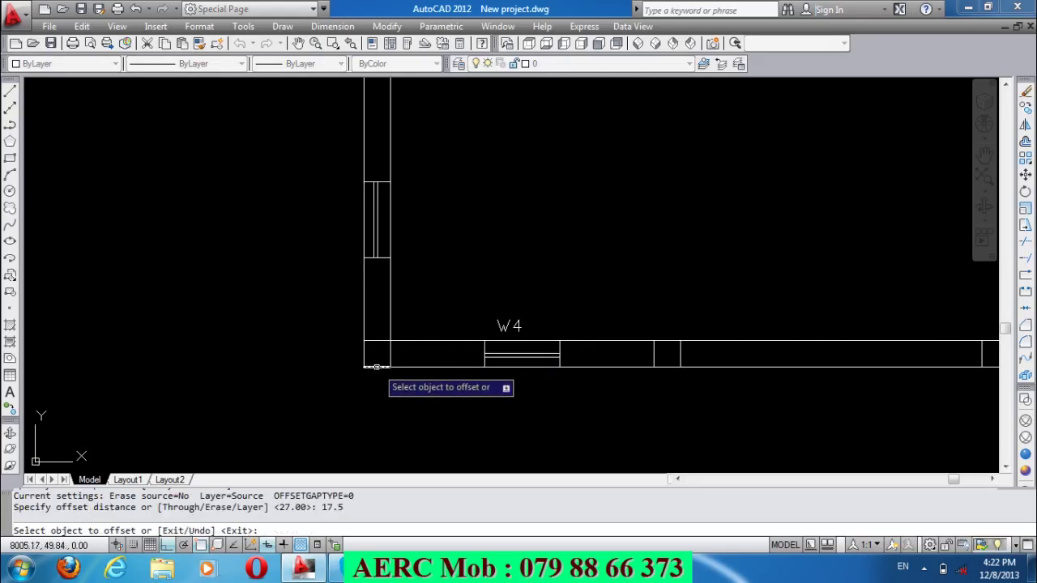
click(474, 366)
click(459, 268)
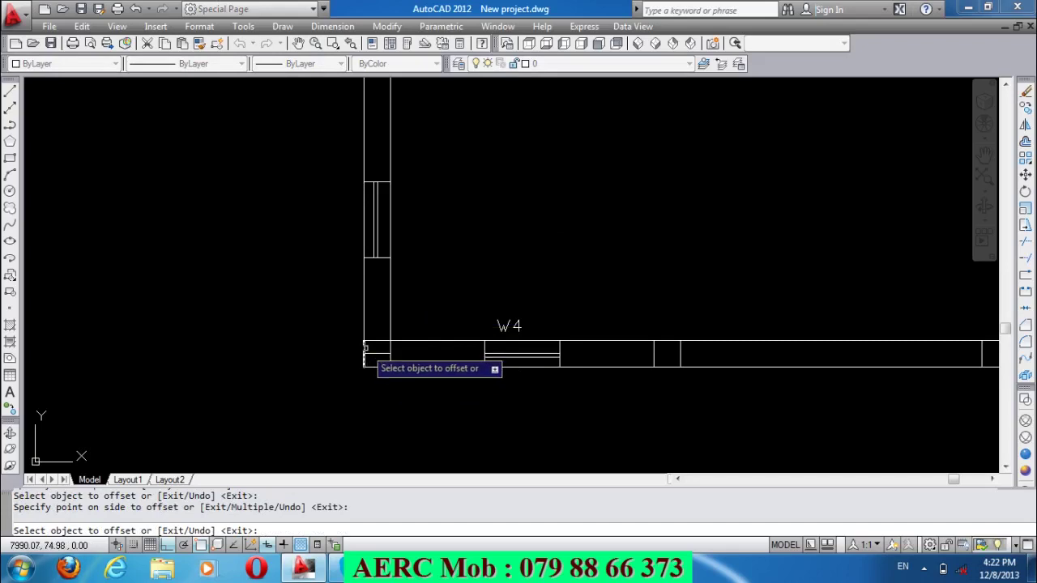
click(358, 346)
click(394, 393)
key(Return)
scroll(544, 267, down, 4)
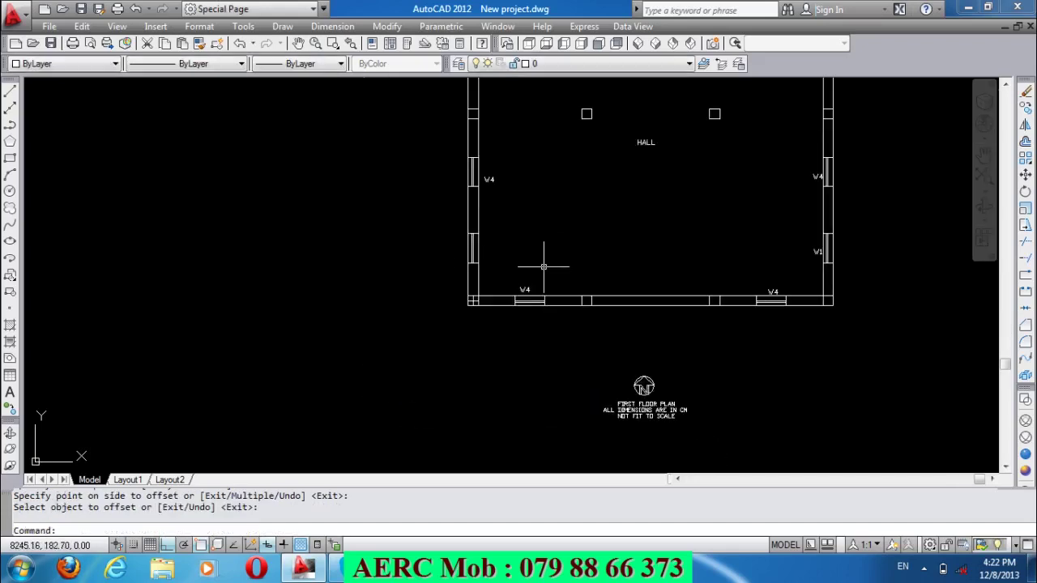
Insert the TAGS grid block beside the floor plan.
click(12, 275)
click(388, 190)
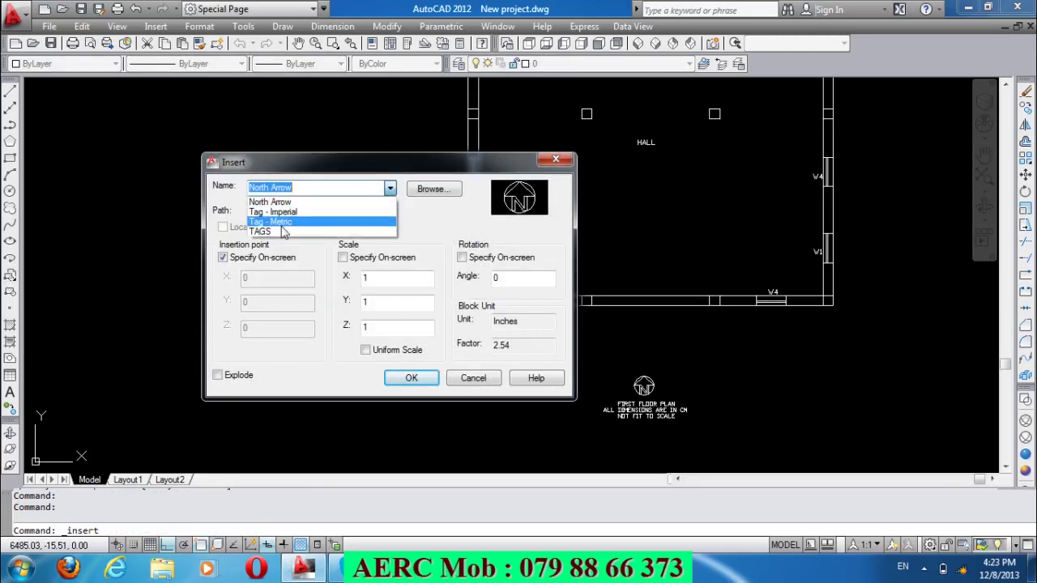
click(259, 232)
click(409, 378)
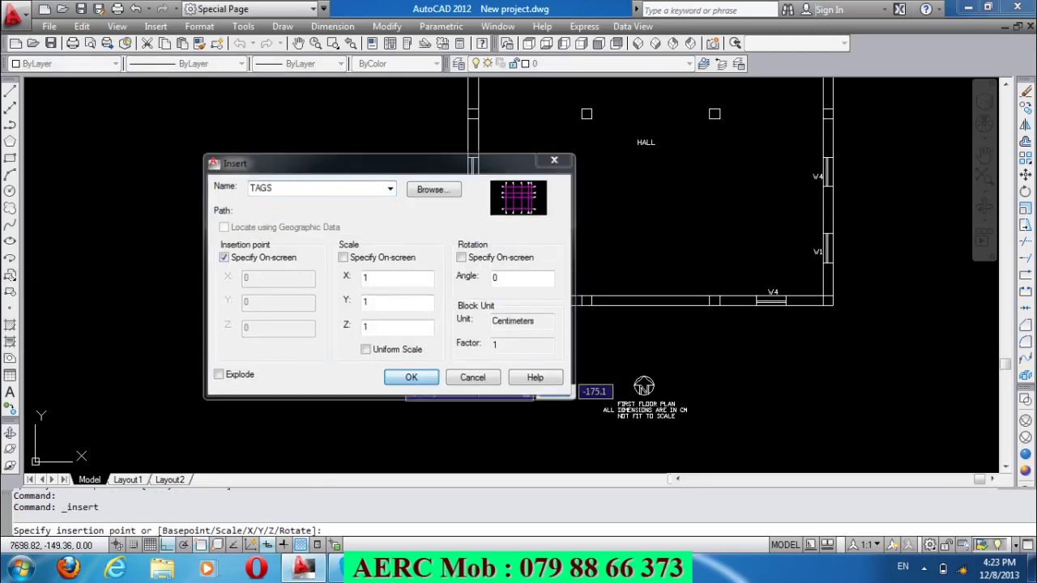
scroll(437, 356, down, 5)
click(546, 323)
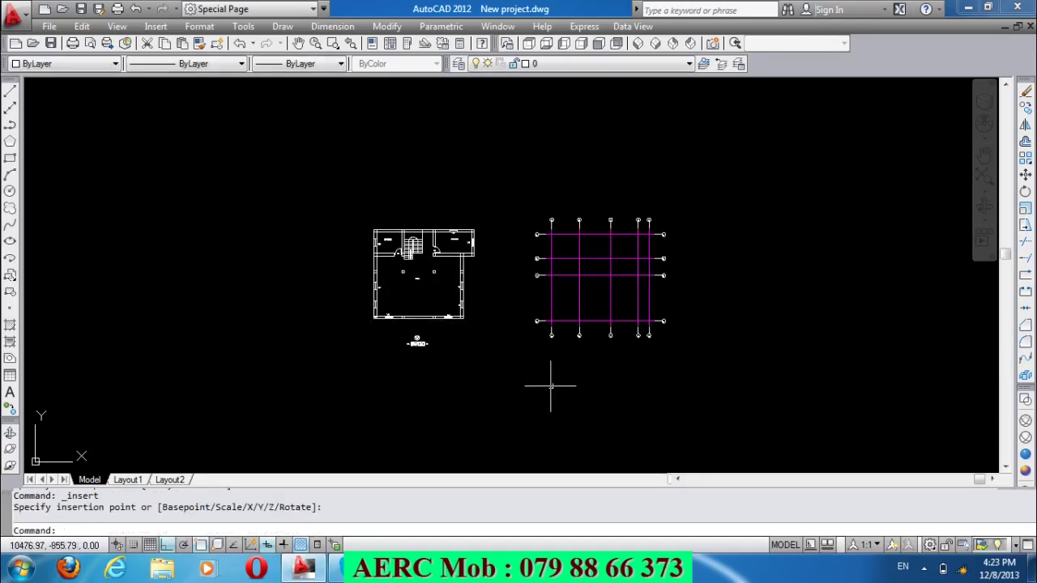
scroll(543, 322, up, 3)
scroll(542, 321, up, 2)
Move the grid from its A/1 intersection to the plan's lower-left wall corner.
text(m)
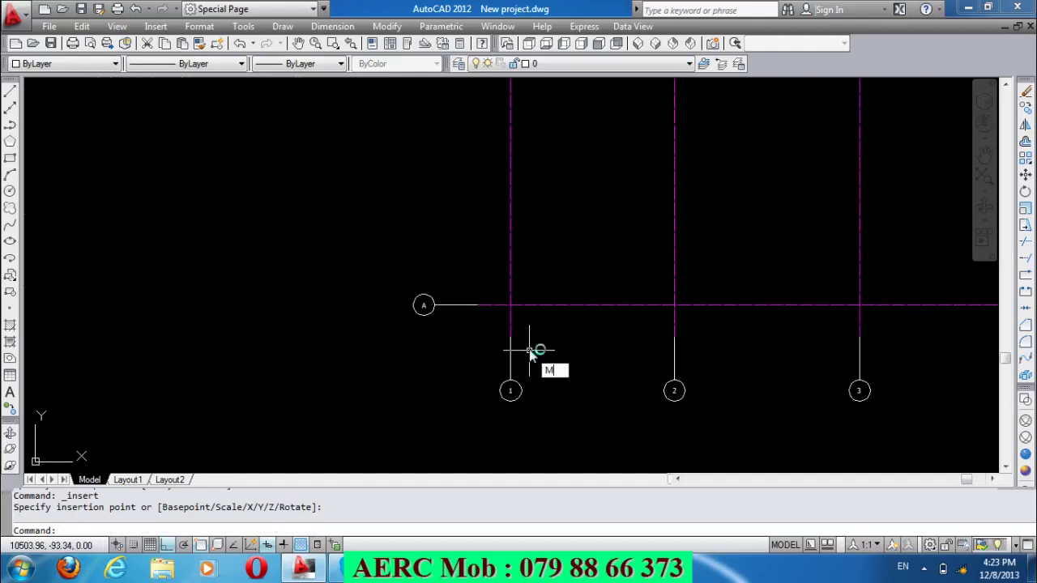
key(Return)
click(508, 304)
scroll(508, 305, up, 3)
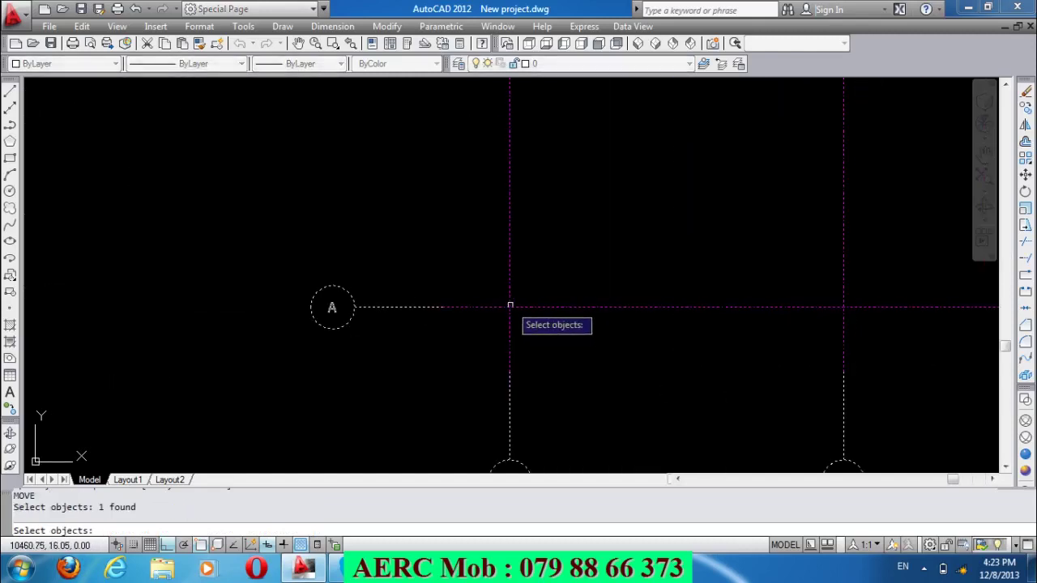
scroll(508, 306, up, 2)
key(Return)
click(508, 309)
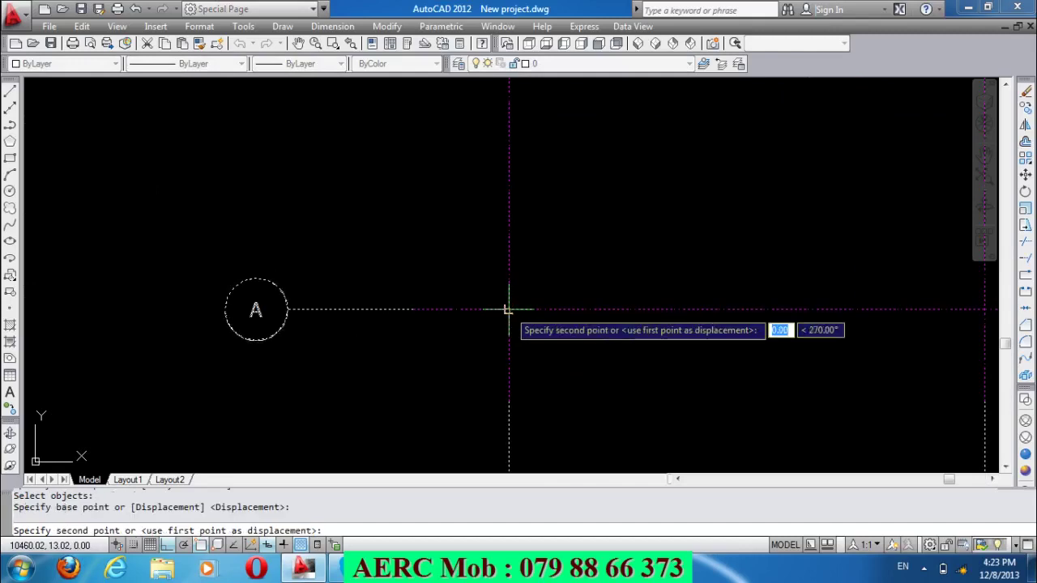
scroll(507, 308, down, 3)
scroll(514, 307, down, 3)
scroll(360, 317, up, 4)
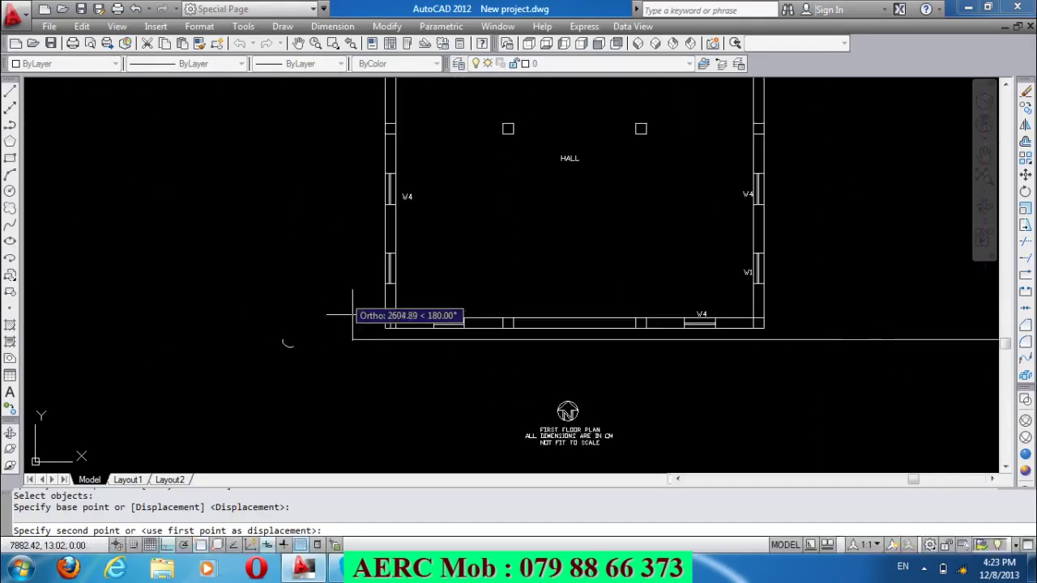
scroll(340, 311, up, 3)
click(297, 263)
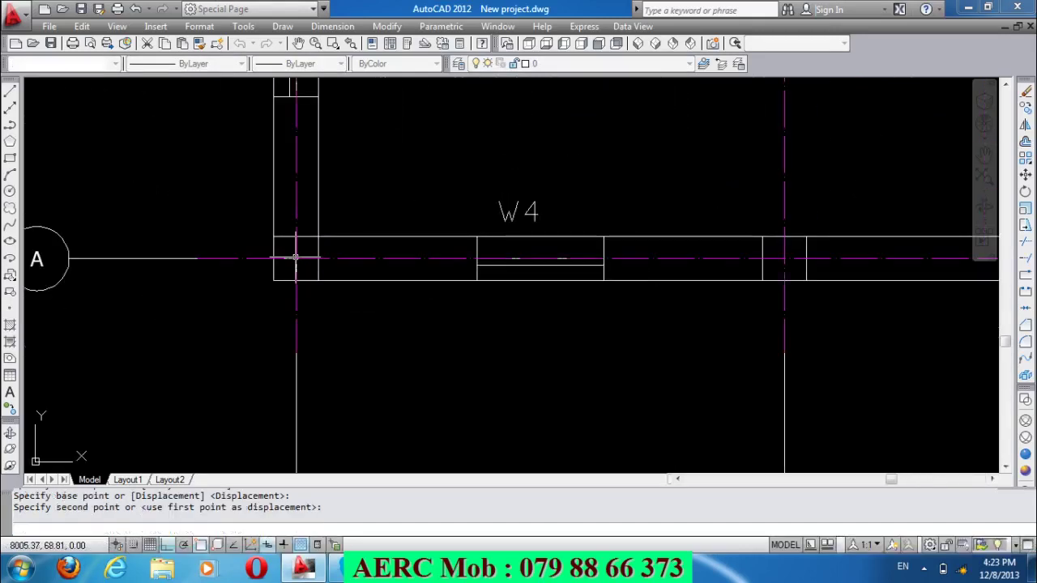
scroll(338, 313, down, 4)
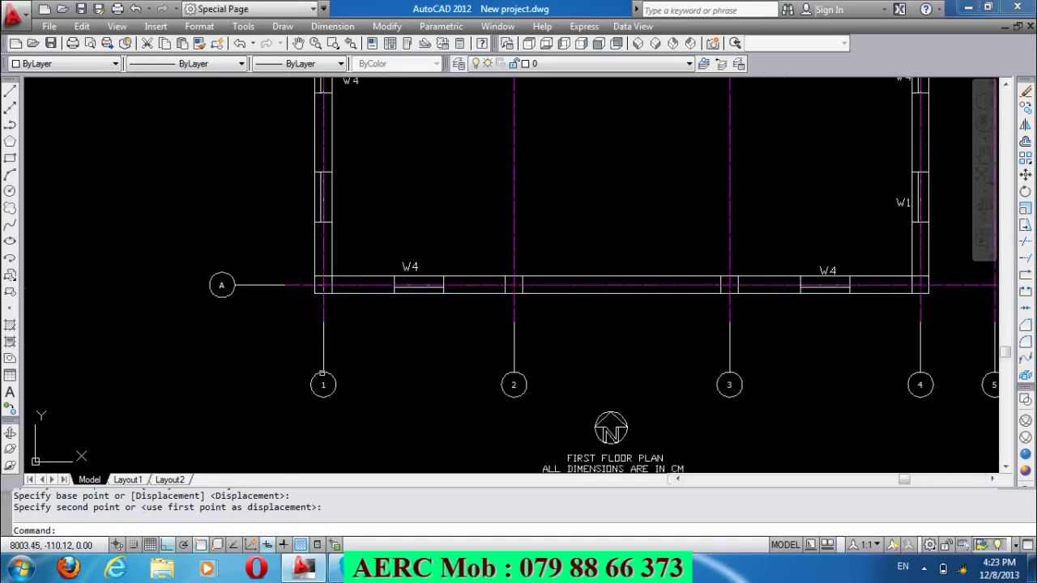
scroll(321, 374, down, 2)
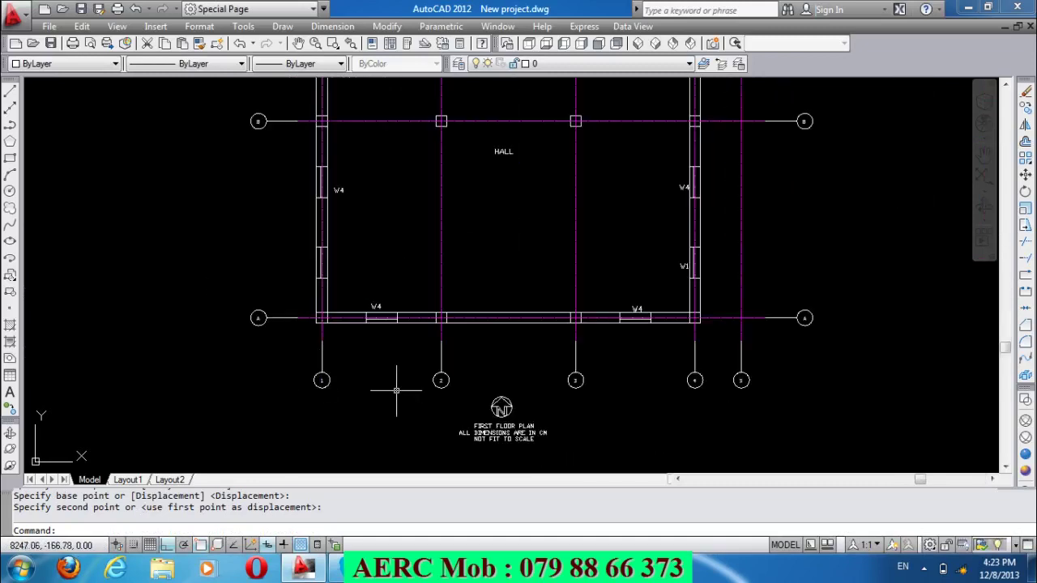
scroll(360, 315, up, 3)
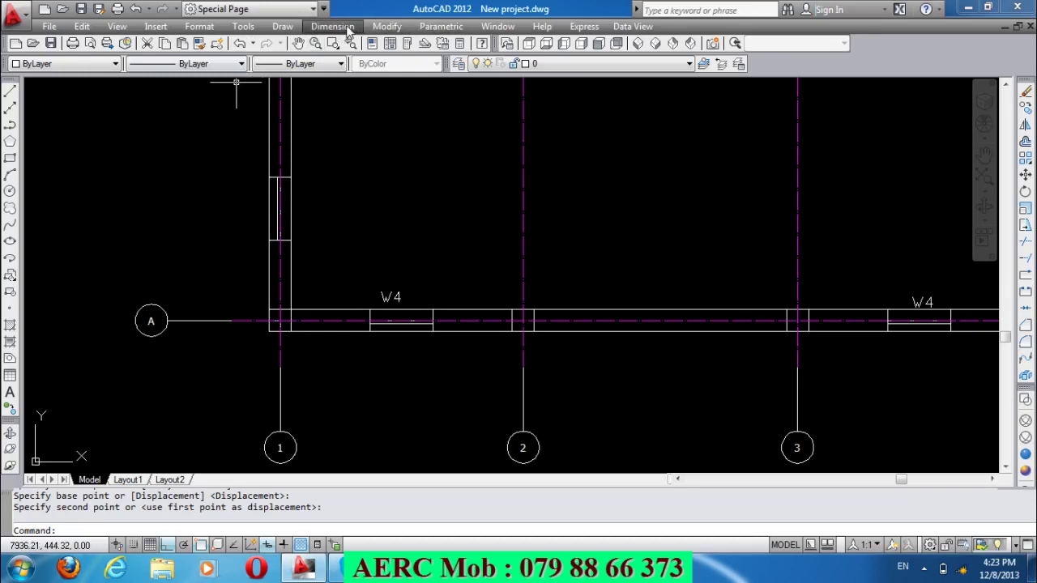
Add a linear 35 dimension across the bottom-left corner wall, placed 30 below it.
click(353, 30)
click(350, 71)
scroll(316, 344, up, 2)
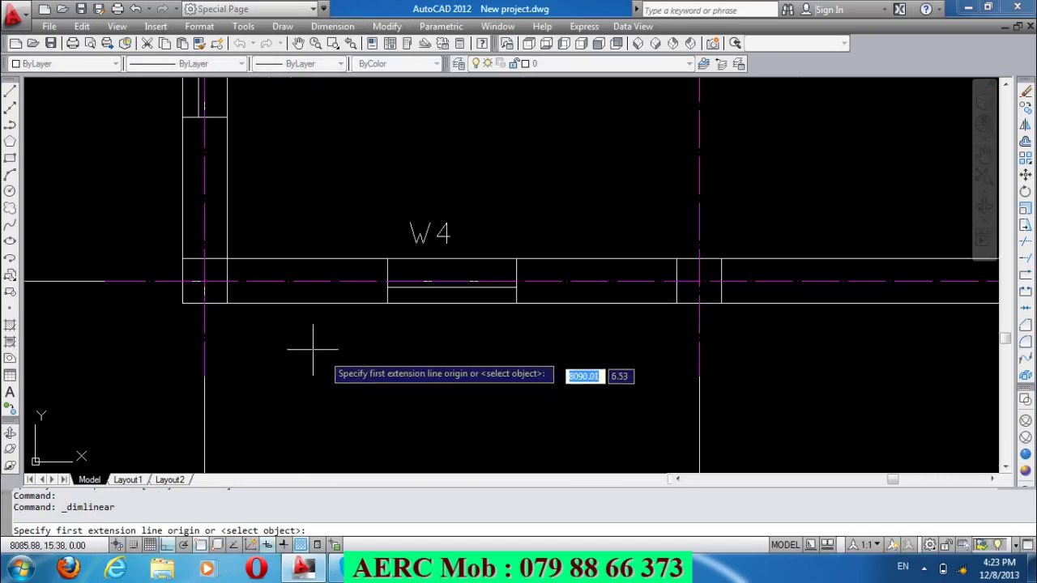
click(226, 304)
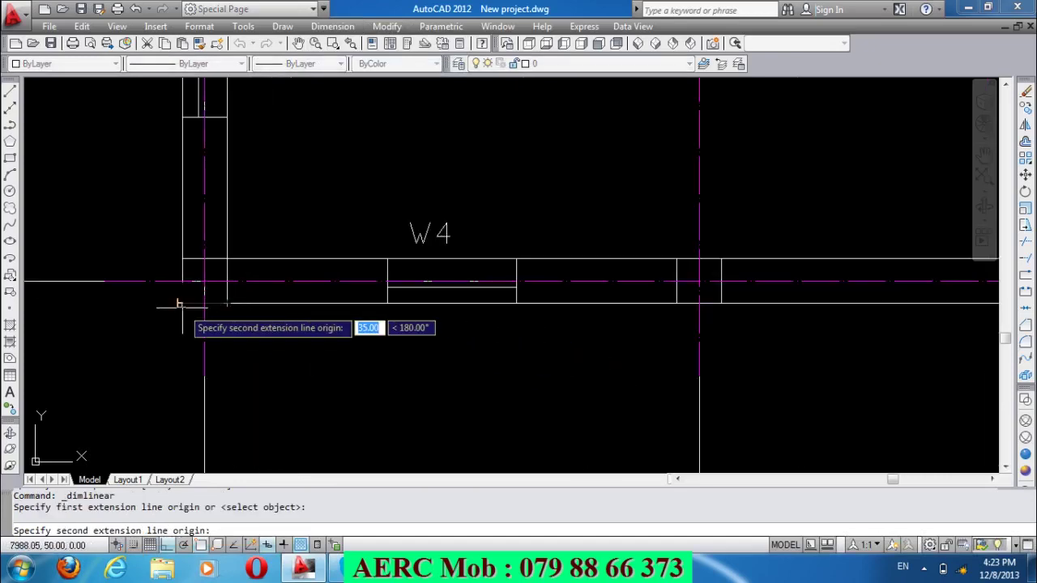
click(182, 303)
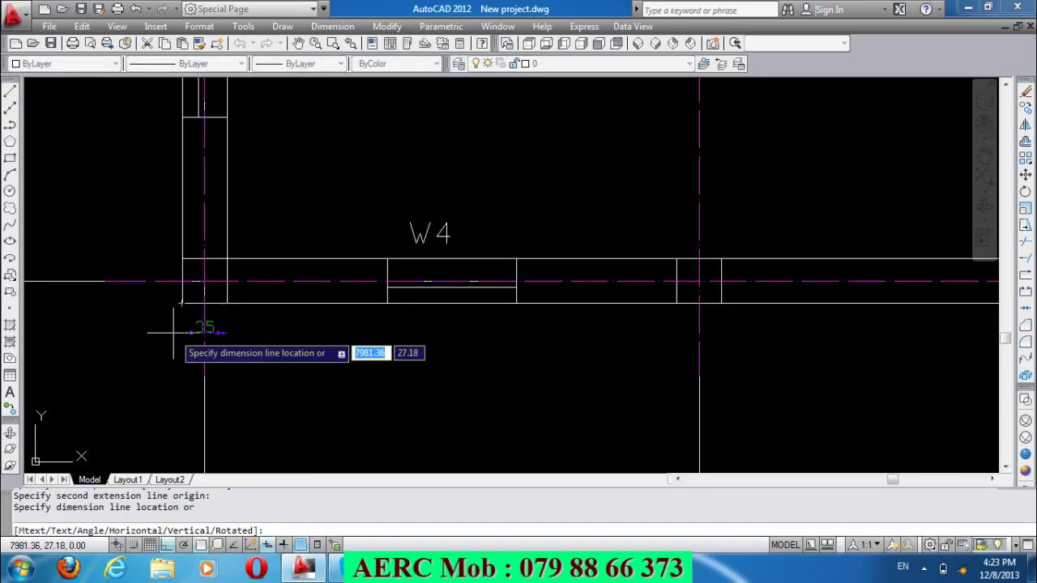
text(30)
key(Return)
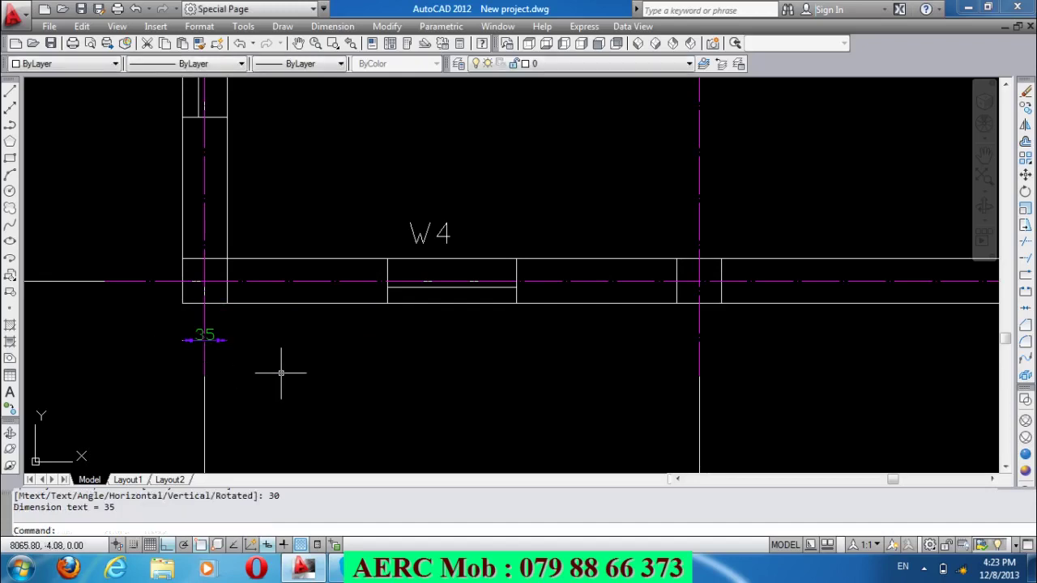
scroll(308, 337, down, 2)
scroll(316, 337, down, 2)
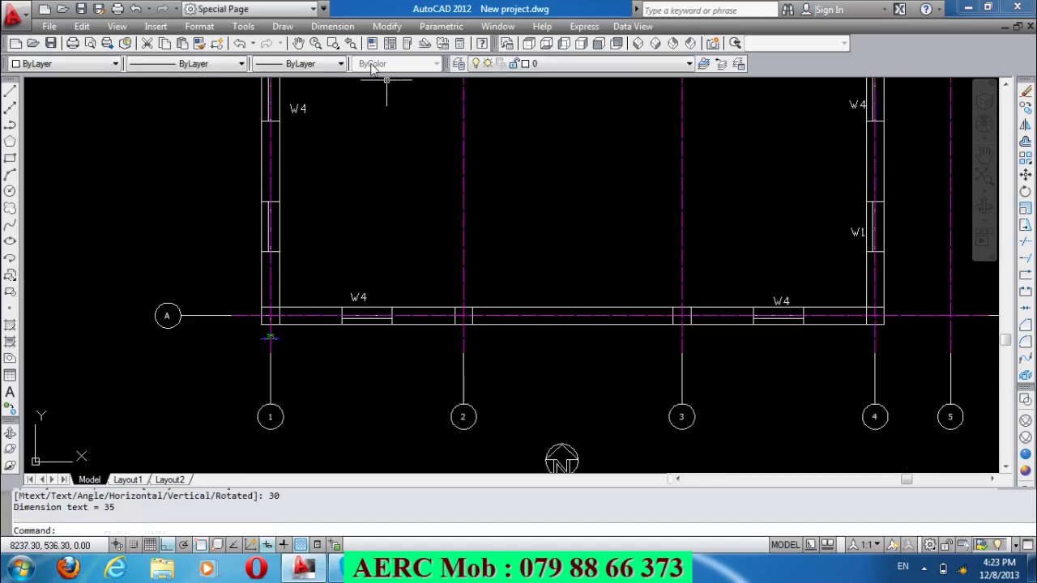
Continue the chain to the window edge, across the W4 window, then 125 and 35 at the column.
click(332, 26)
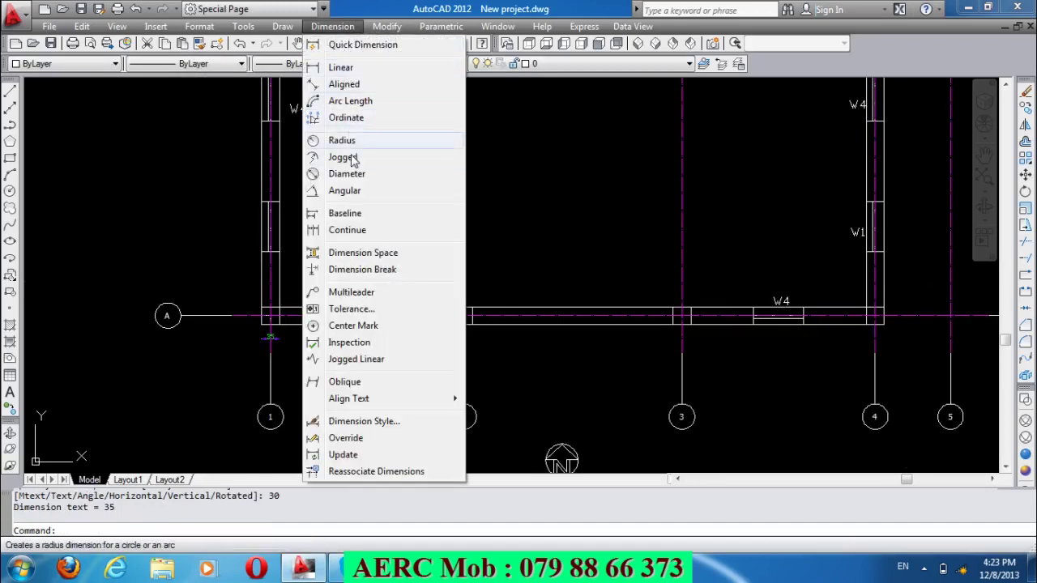
click(346, 230)
scroll(327, 340, up, 3)
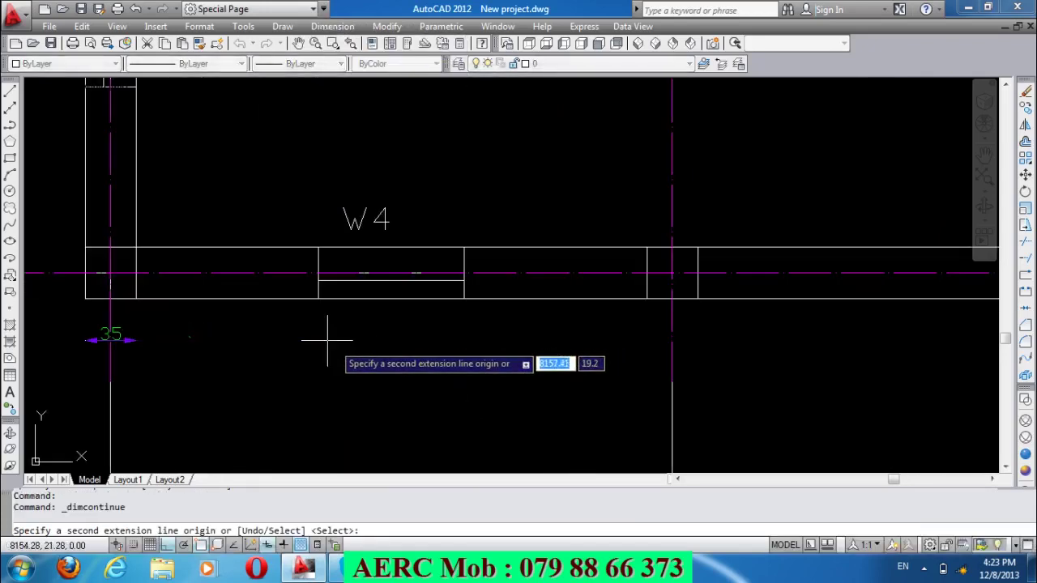
click(318, 298)
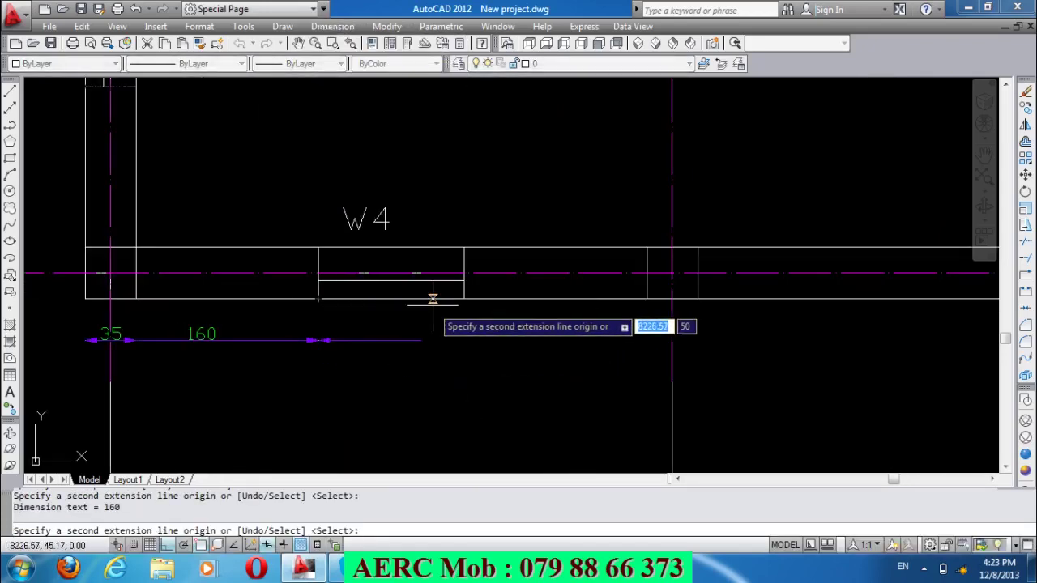
click(464, 299)
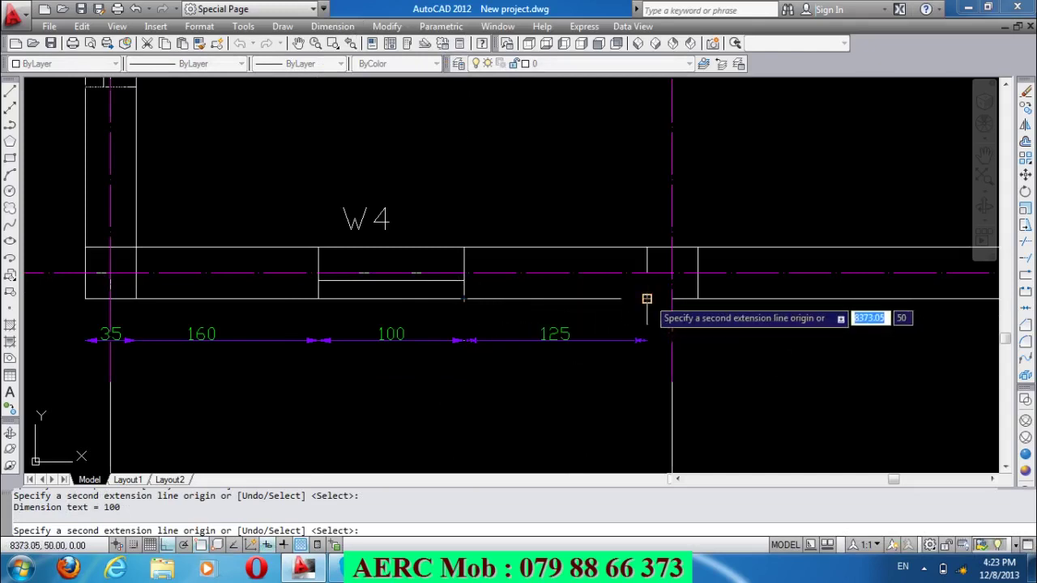
click(647, 299)
click(697, 299)
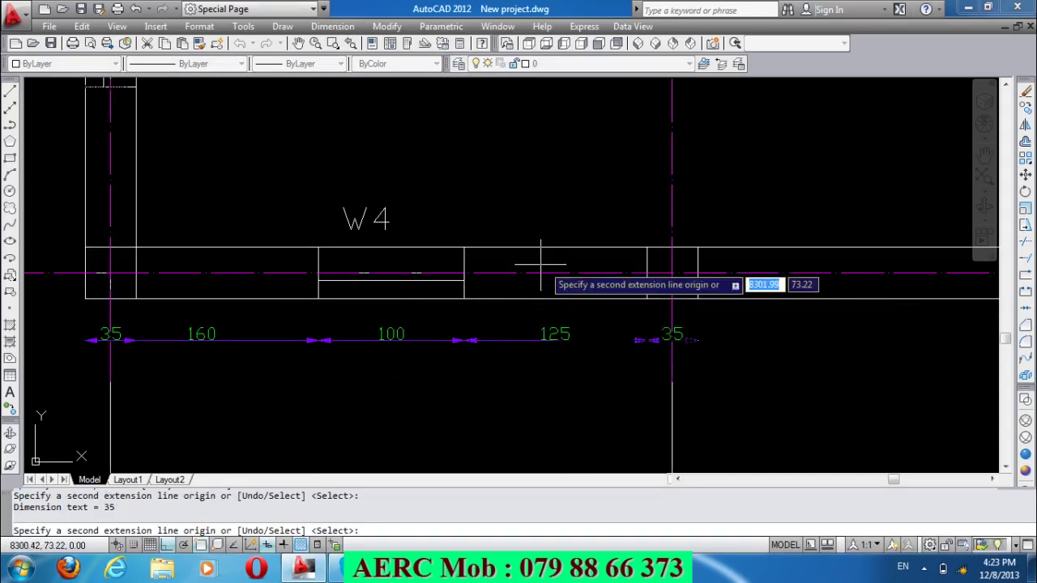
scroll(540, 263, down, 2)
scroll(597, 289, down, 1)
scroll(671, 296, up, 3)
scroll(674, 261, up, 2)
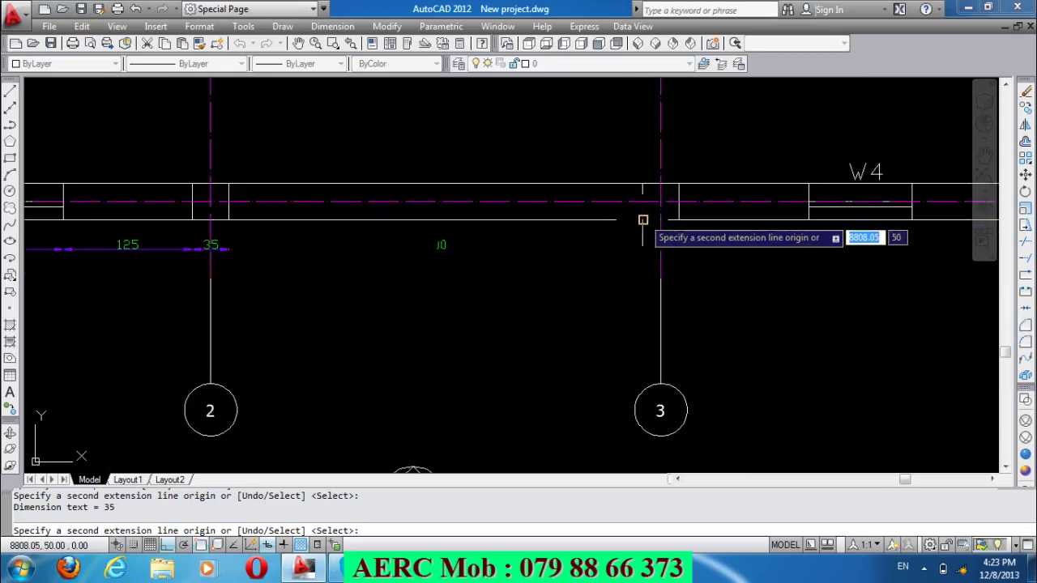
Extend the chain with 400, 35, 125, 100, 125 and a final 35 to column 4.
click(643, 220)
scroll(675, 225, up, 1)
click(681, 217)
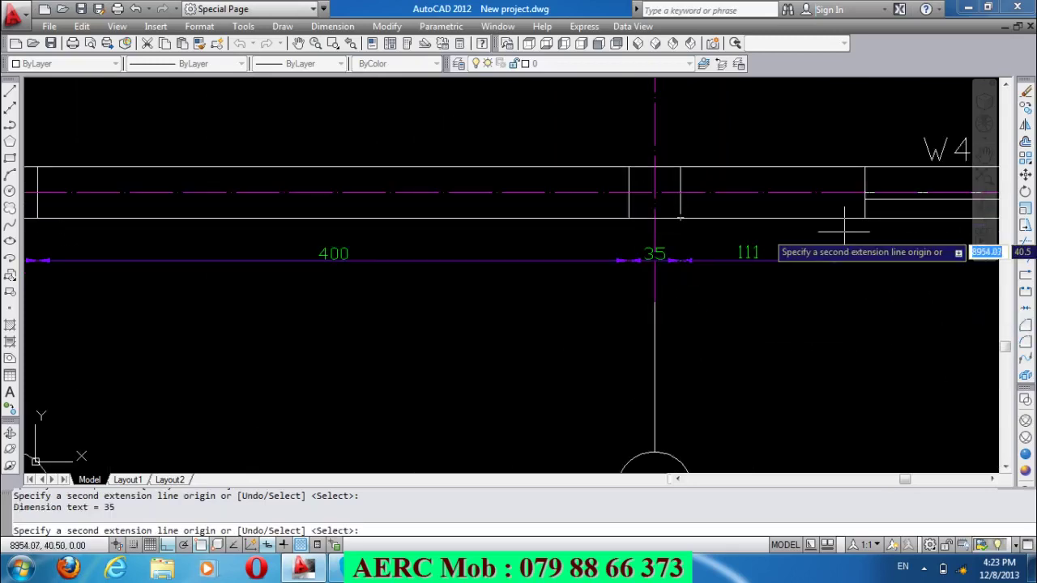
click(864, 217)
scroll(539, 256, down, 5)
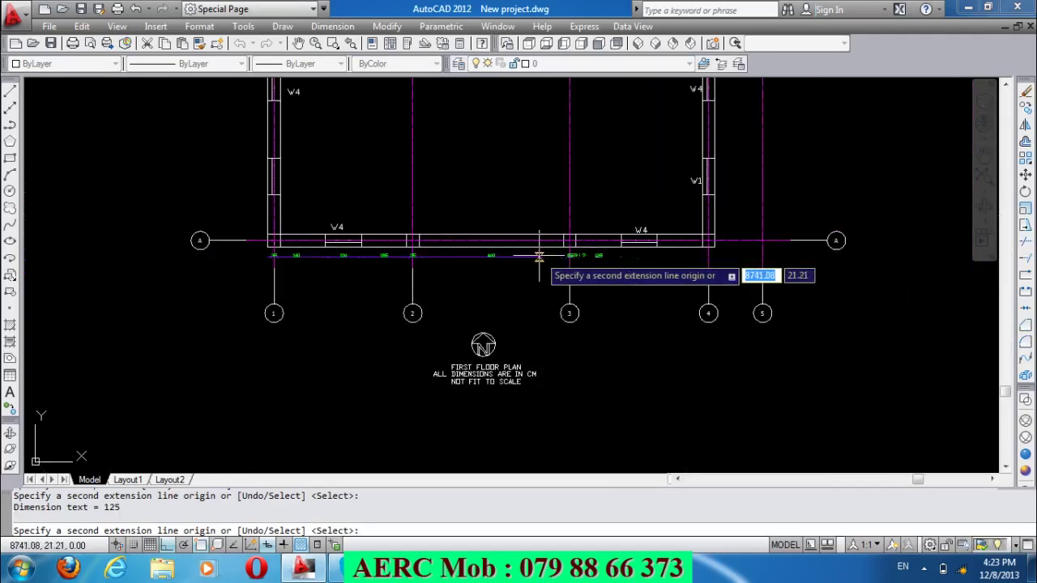
scroll(735, 258, up, 3)
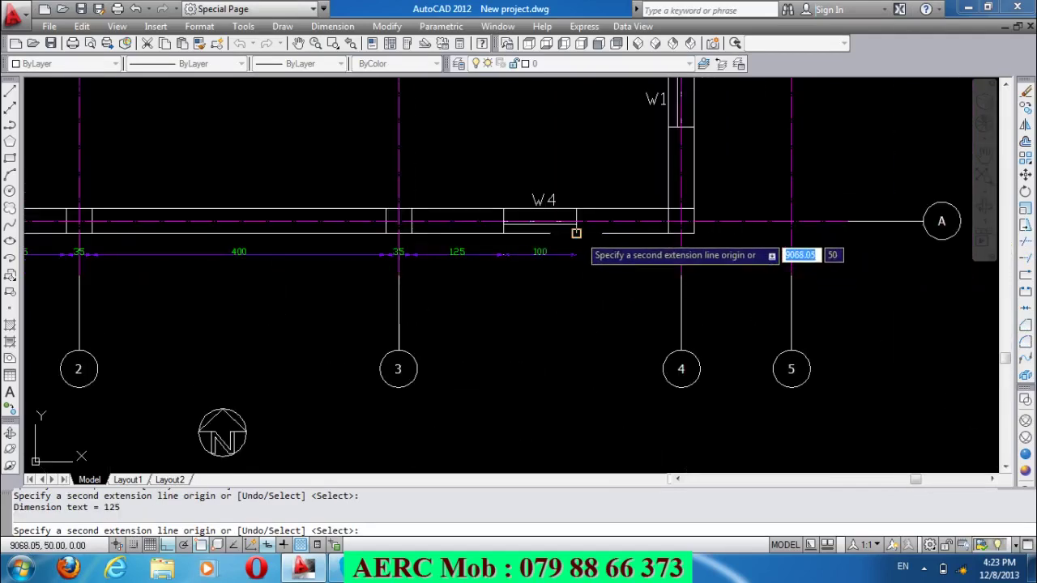
click(575, 233)
scroll(576, 233, up, 2)
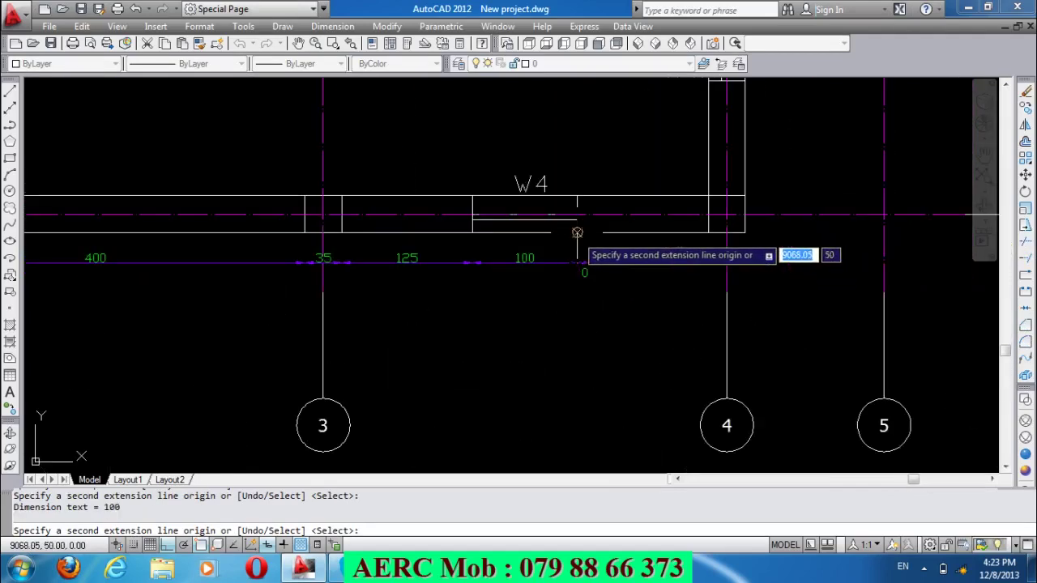
click(706, 233)
click(744, 232)
scroll(726, 251, down, 2)
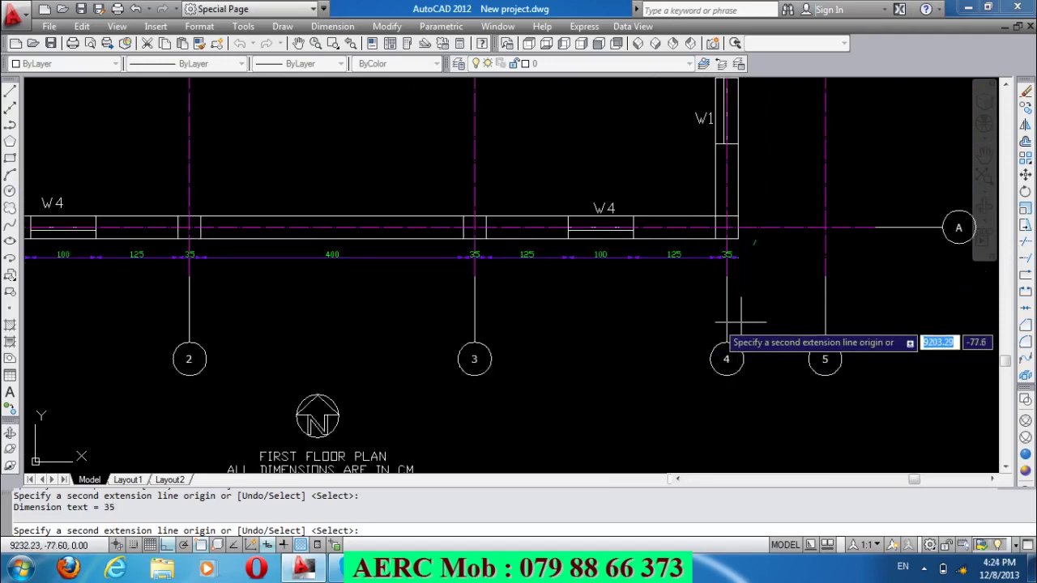
key(Return)
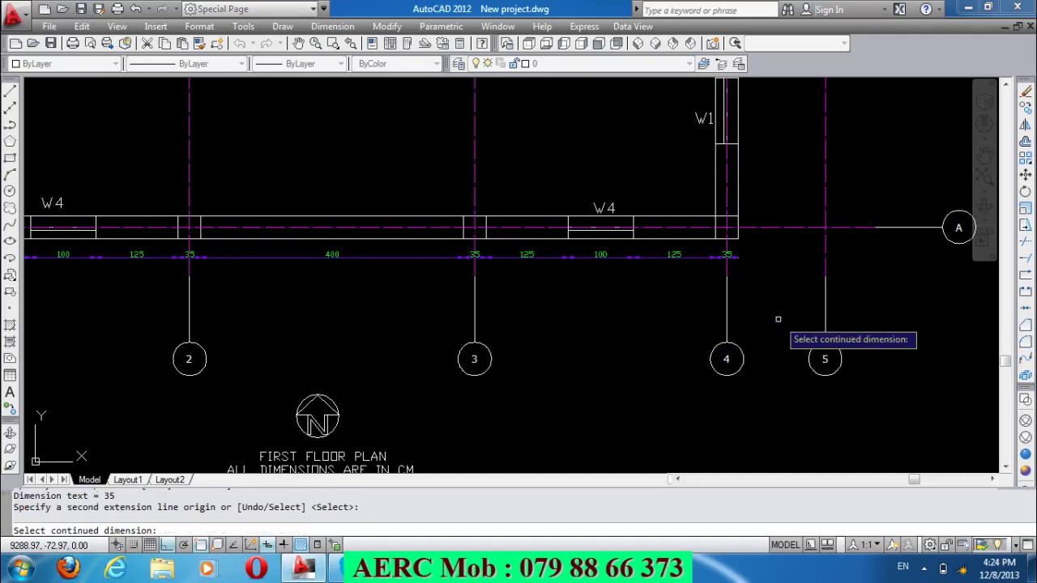
scroll(778, 318, down, 2)
key(Return)
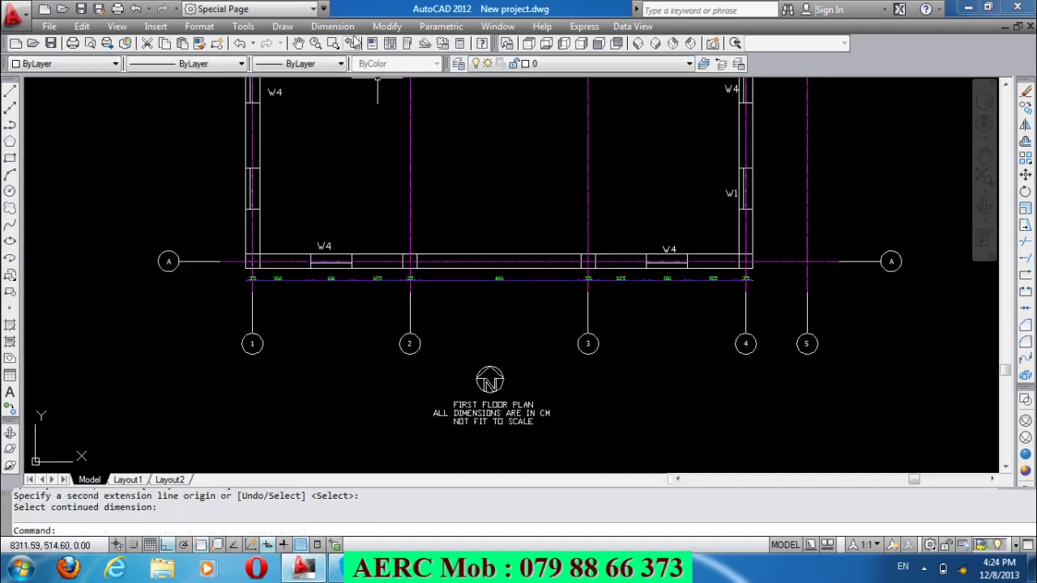
click(332, 26)
click(357, 67)
scroll(295, 259, up, 2)
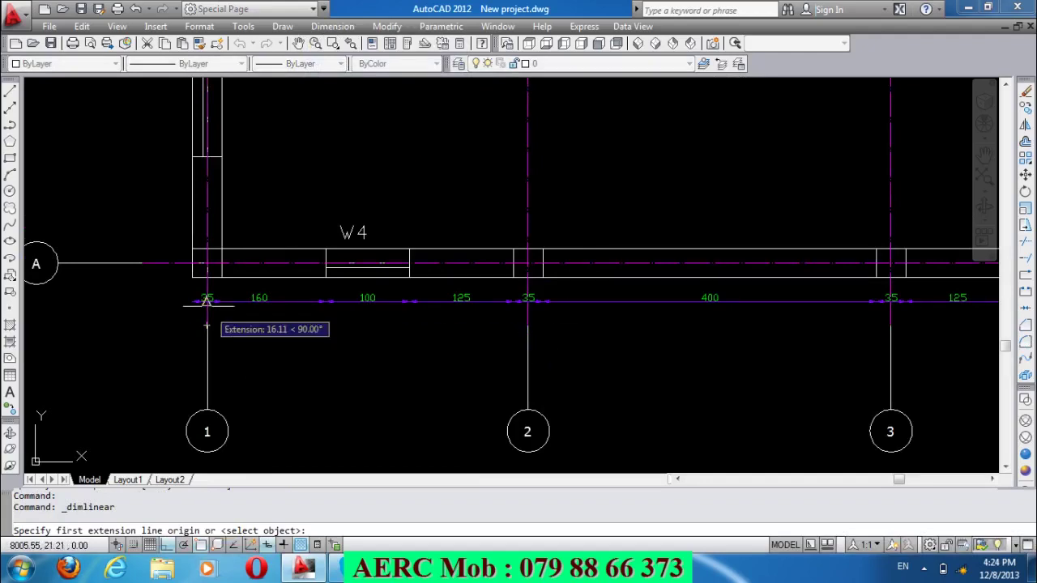
click(206, 277)
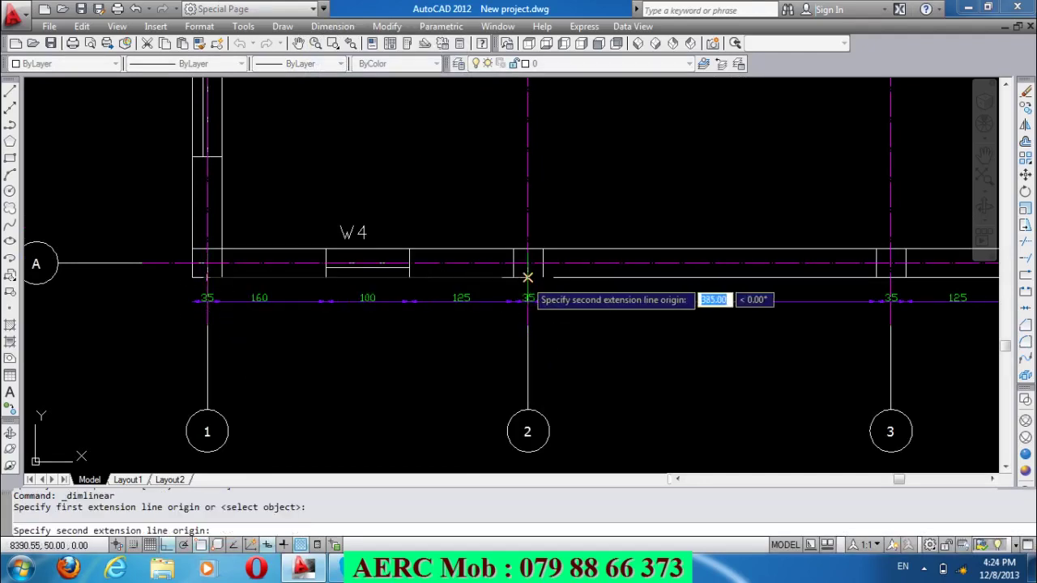
click(527, 277)
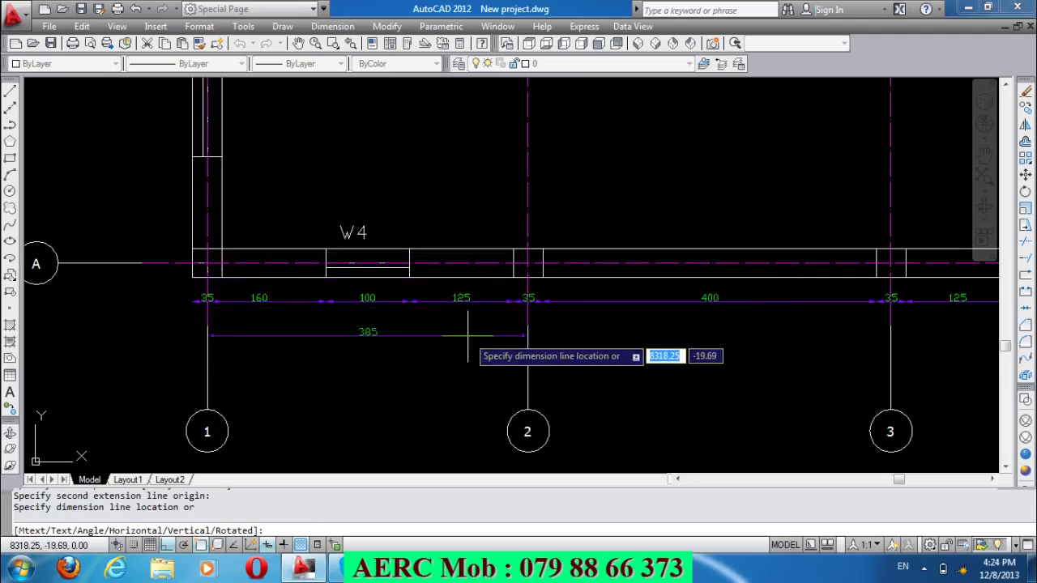
text(60)
key(Return)
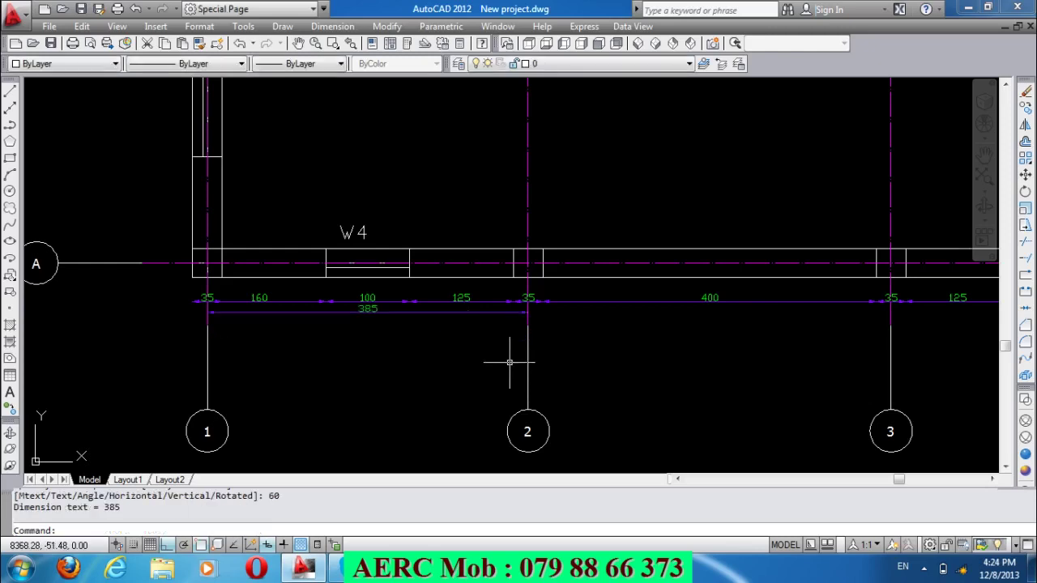
click(364, 310)
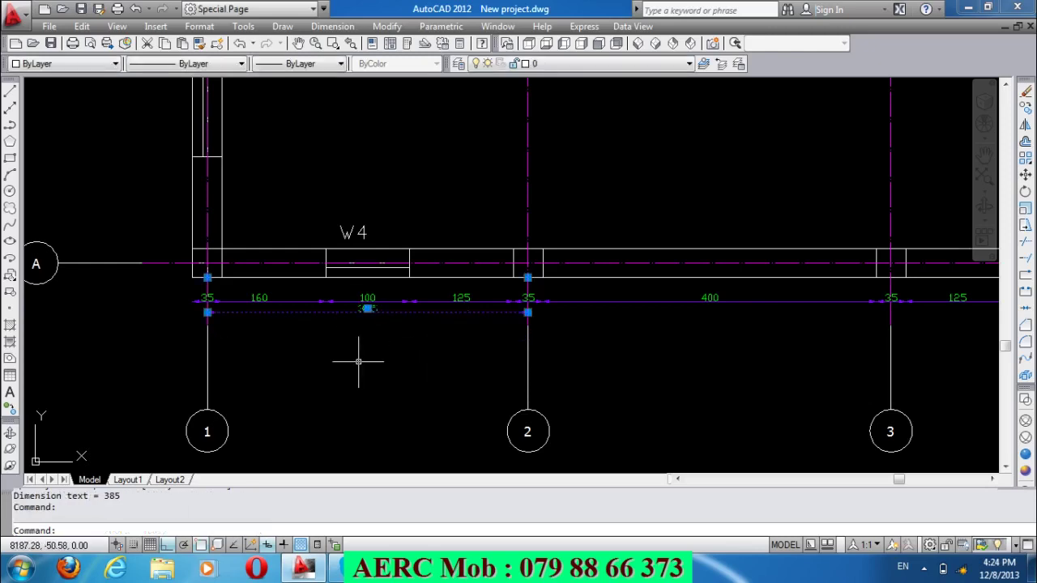
key(Delete)
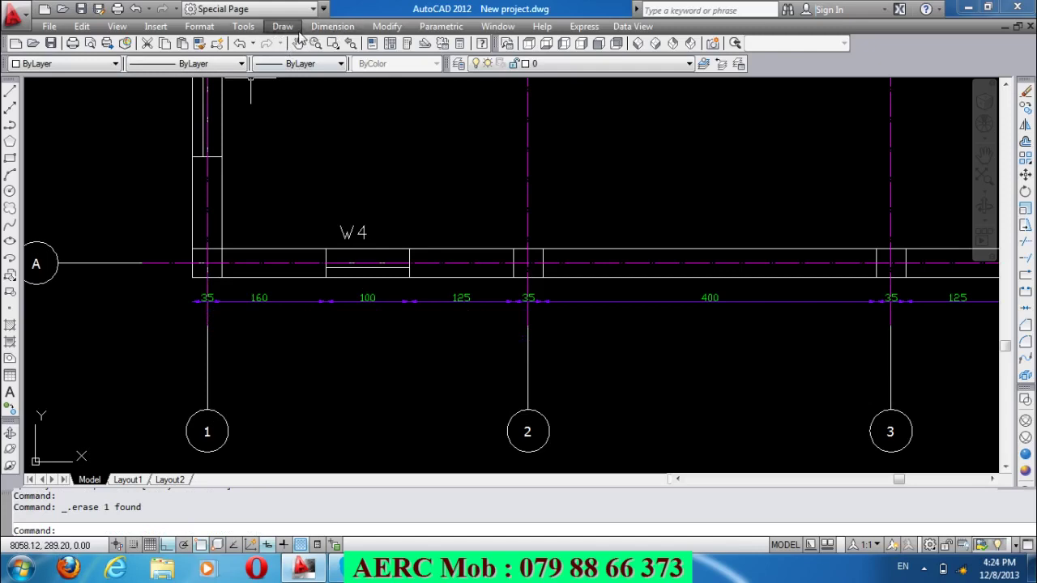
Add a linear 385 dimension from grid 1 to grid 2 at a 77.5 offset.
click(345, 27)
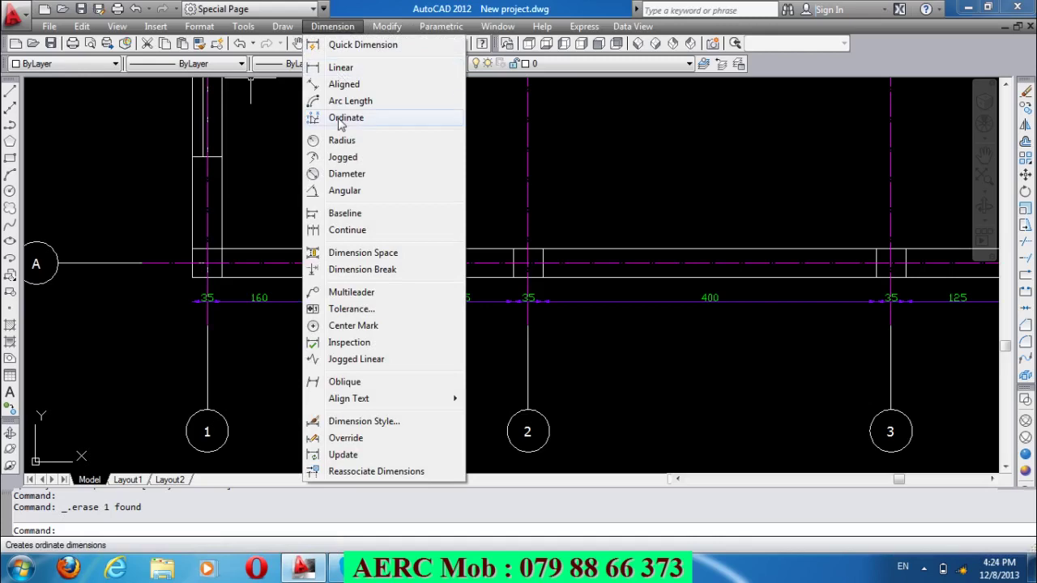
click(341, 68)
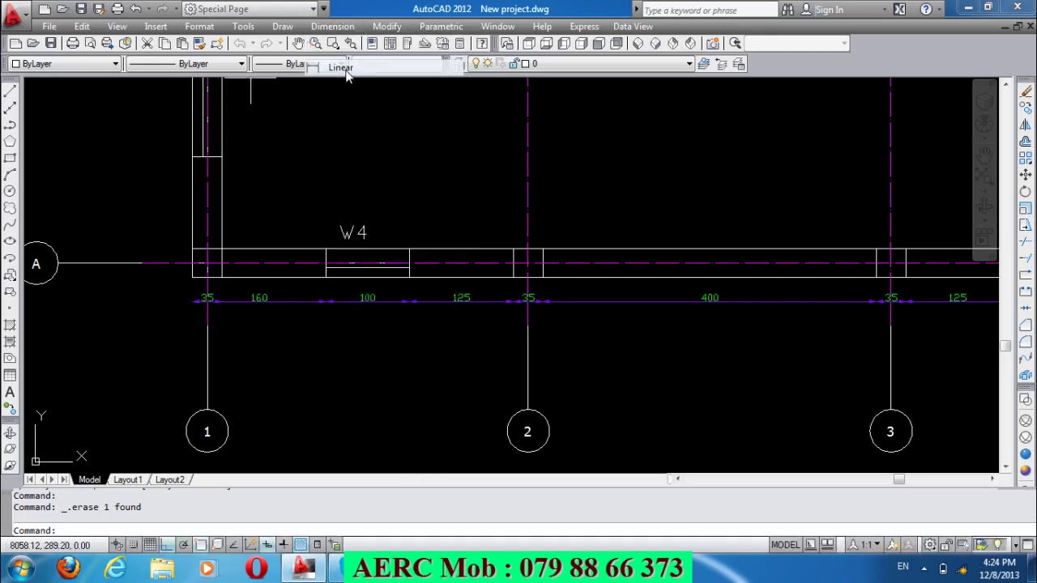
click(207, 262)
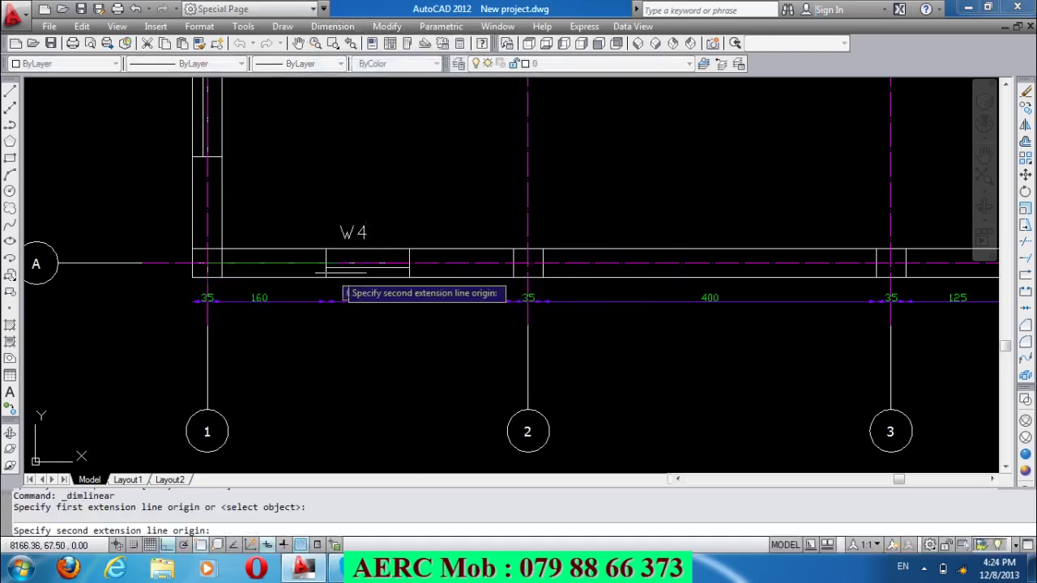
click(527, 262)
text(77.5)
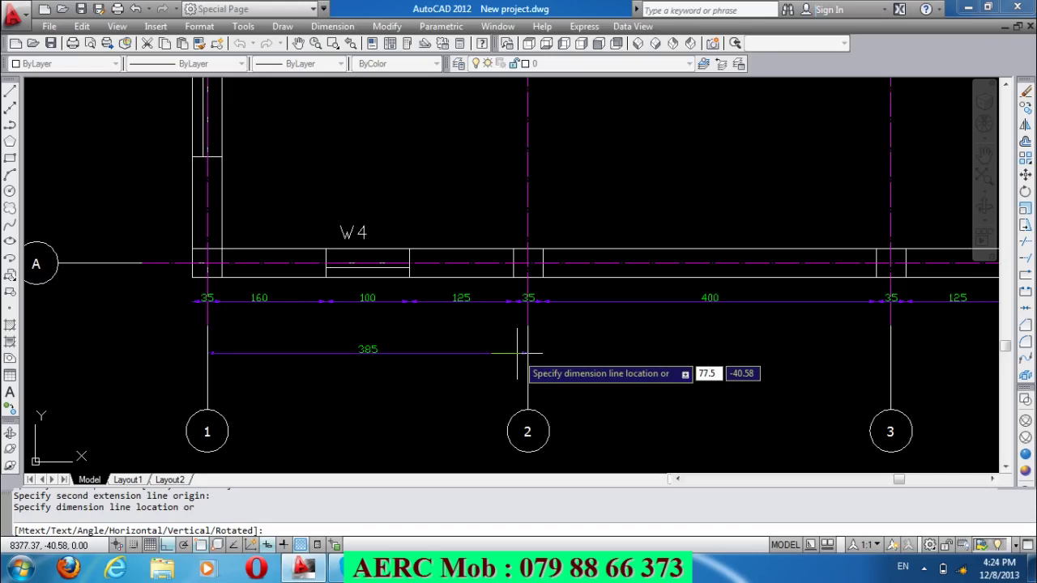
key(Return)
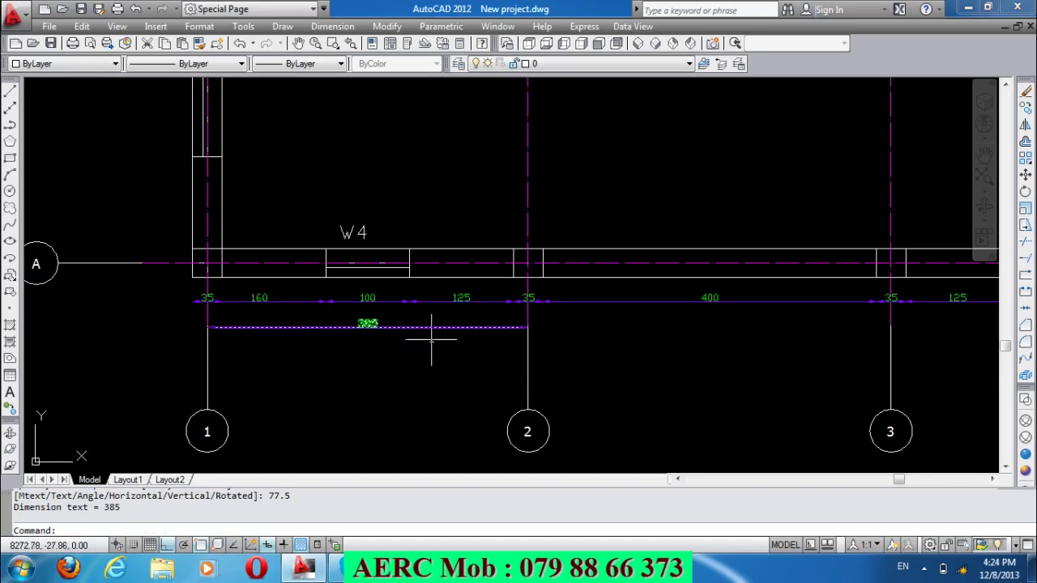
scroll(325, 365, down, 2)
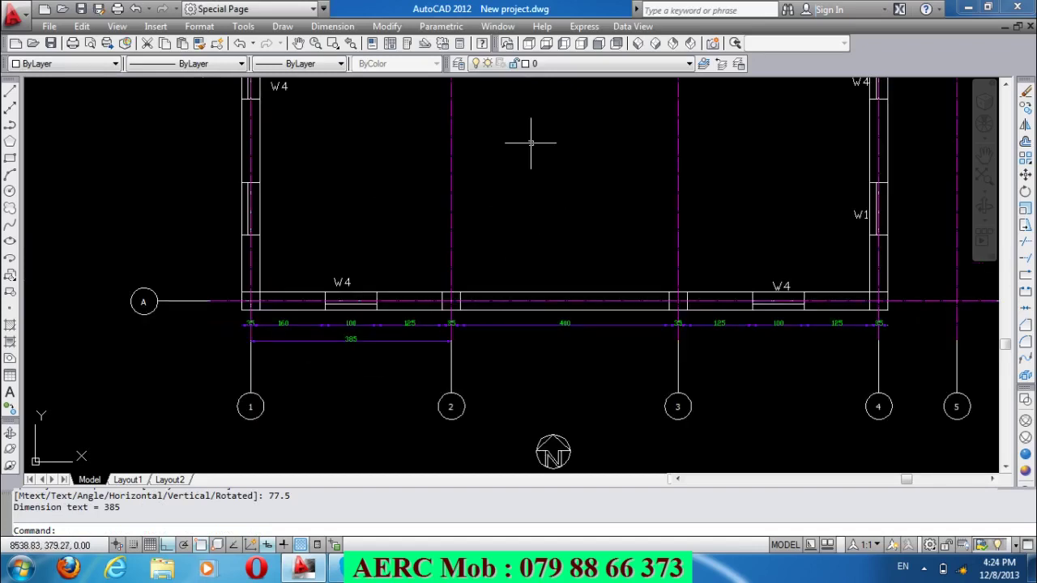
Continue the row with 435, 385 and 150 dimensions to grids 3, 4 and 5.
click(332, 25)
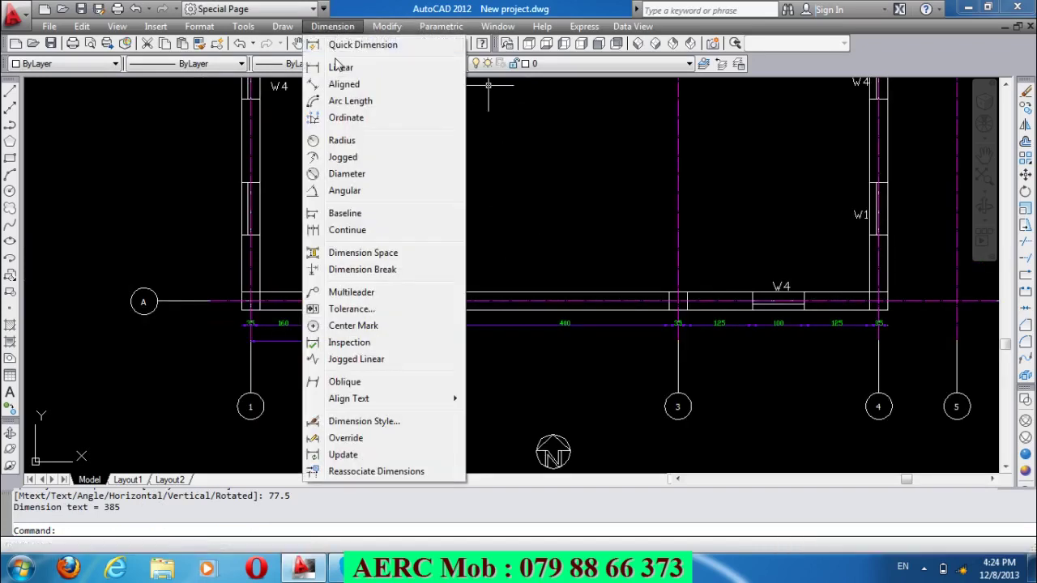
click(356, 233)
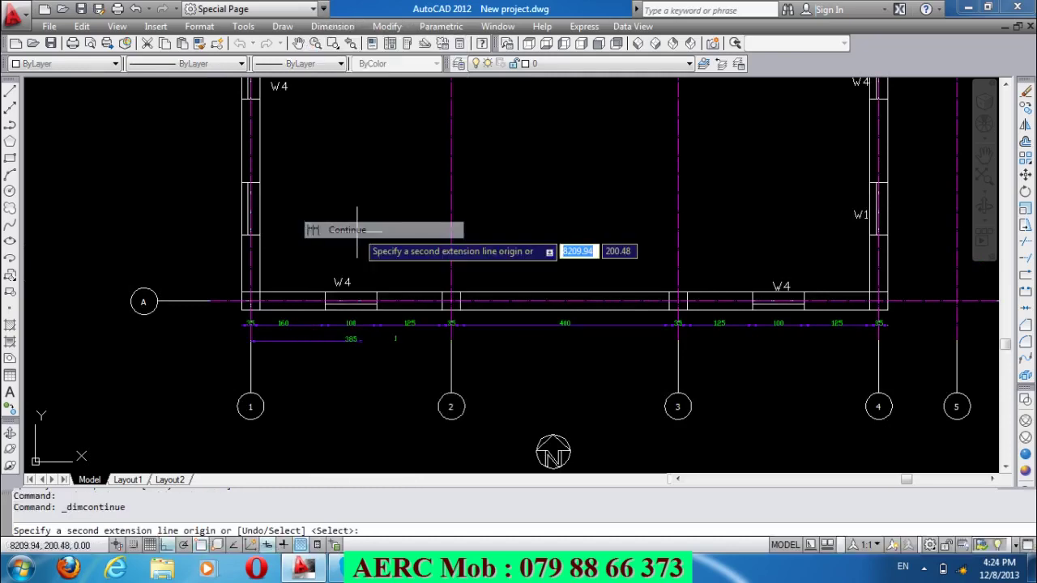
click(677, 341)
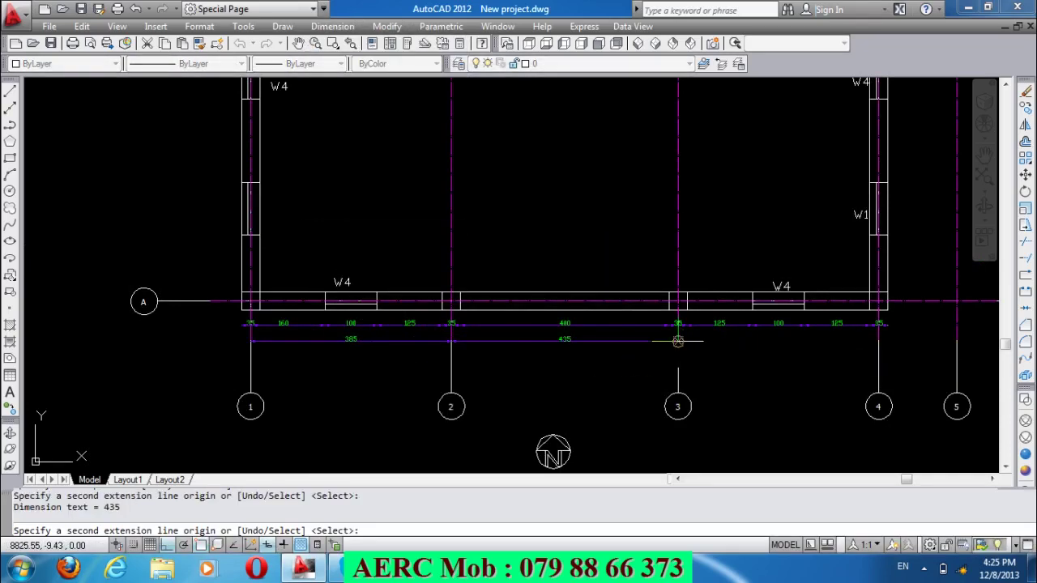
click(878, 341)
click(957, 341)
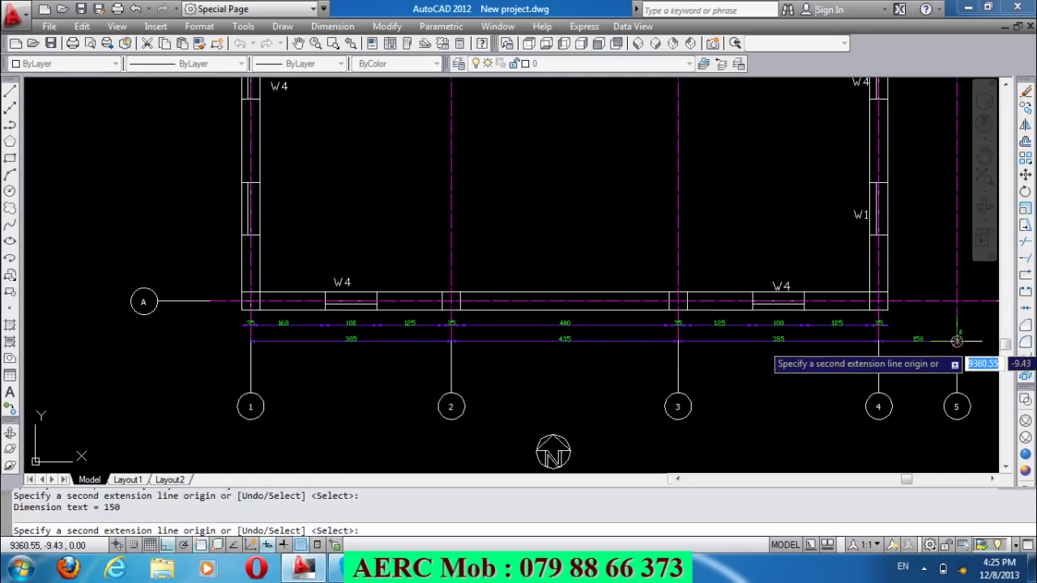
key(Return)
key(Return)
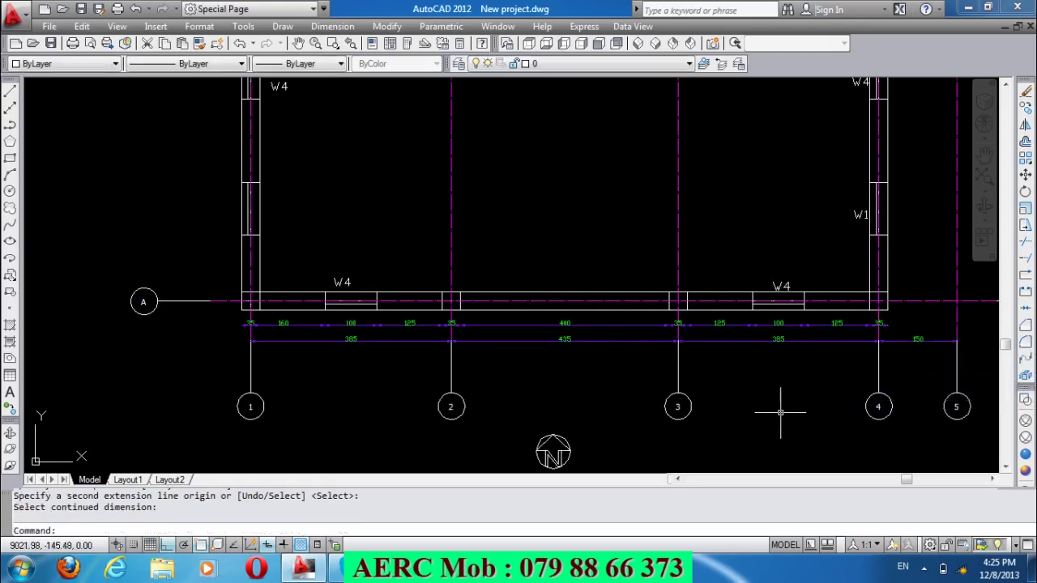
scroll(784, 403, down, 2)
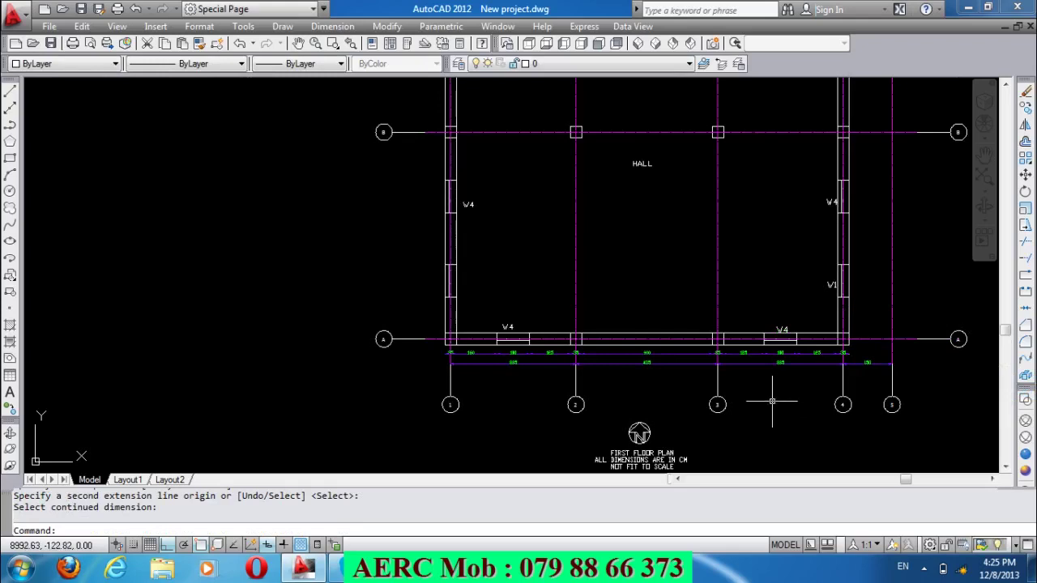
scroll(772, 401, down, 2)
Draw a temporary guide line down from the top-right wall corner past the bottom wall.
scroll(854, 201, up, 3)
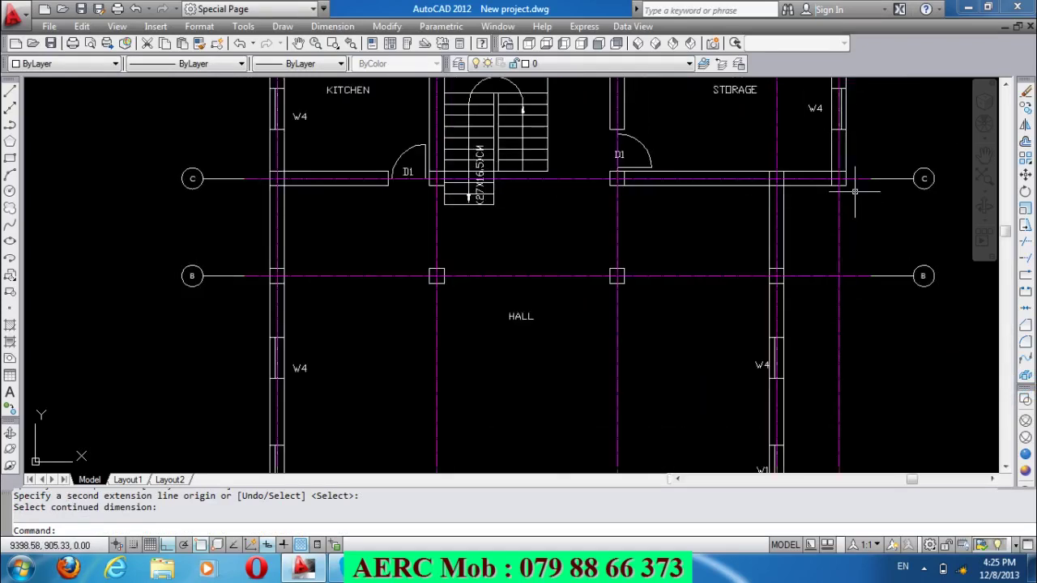
text(L)
key(Return)
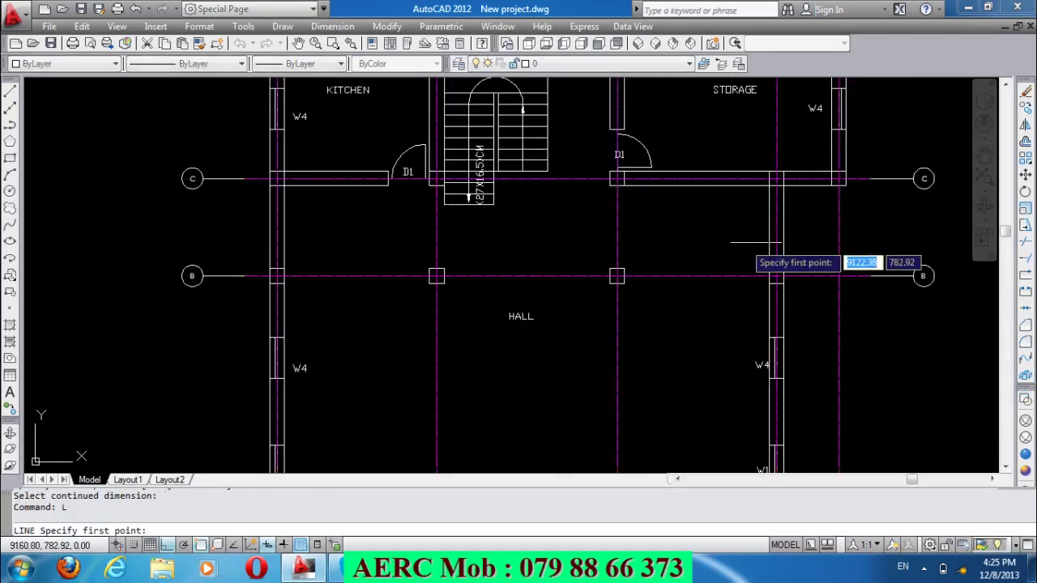
click(845, 186)
scroll(850, 190, down, 4)
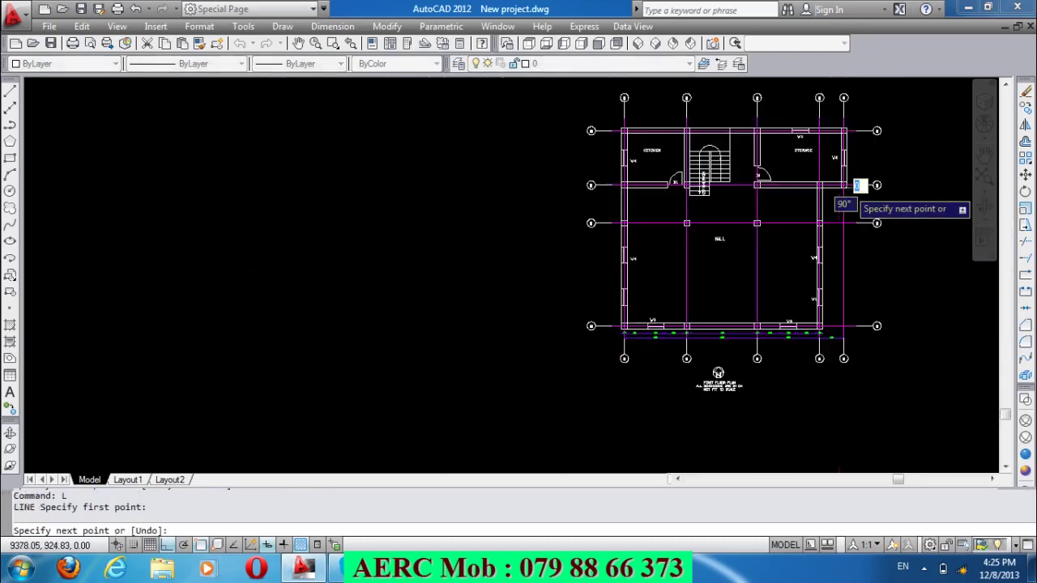
scroll(806, 369, up, 3)
scroll(842, 324, up, 1)
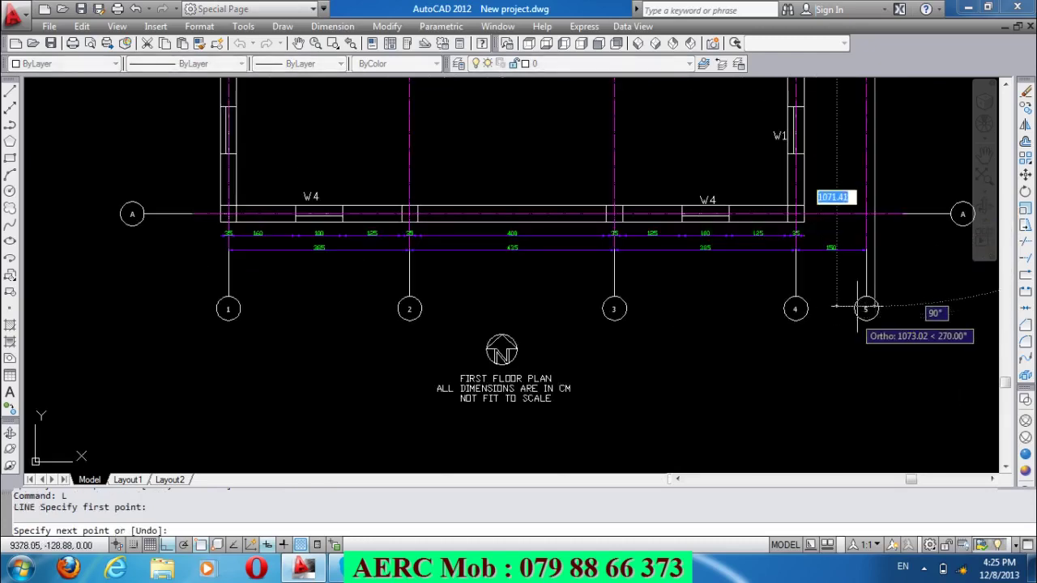
click(875, 368)
key(Return)
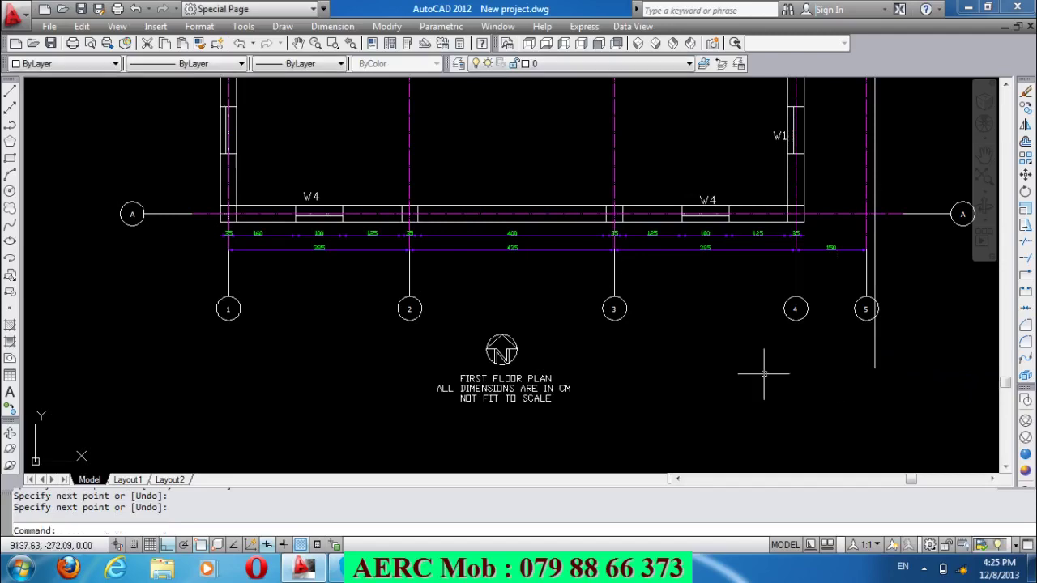
scroll(751, 374, down, 1)
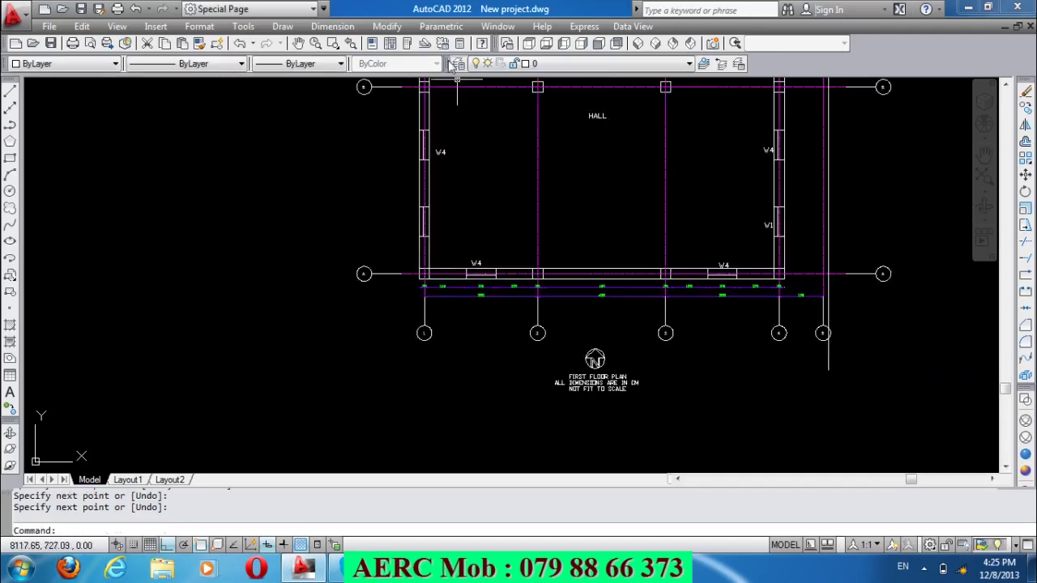
Add the overall 1390 dimension from grid 1's corner to the guide line, below the other rows.
click(341, 27)
click(339, 68)
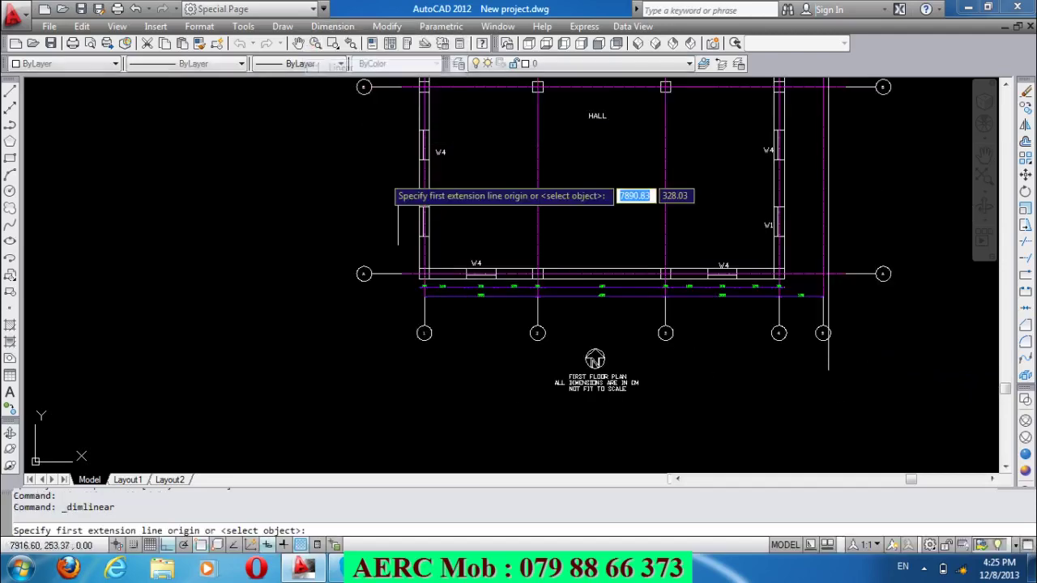
scroll(440, 306, up, 3)
scroll(441, 306, up, 1)
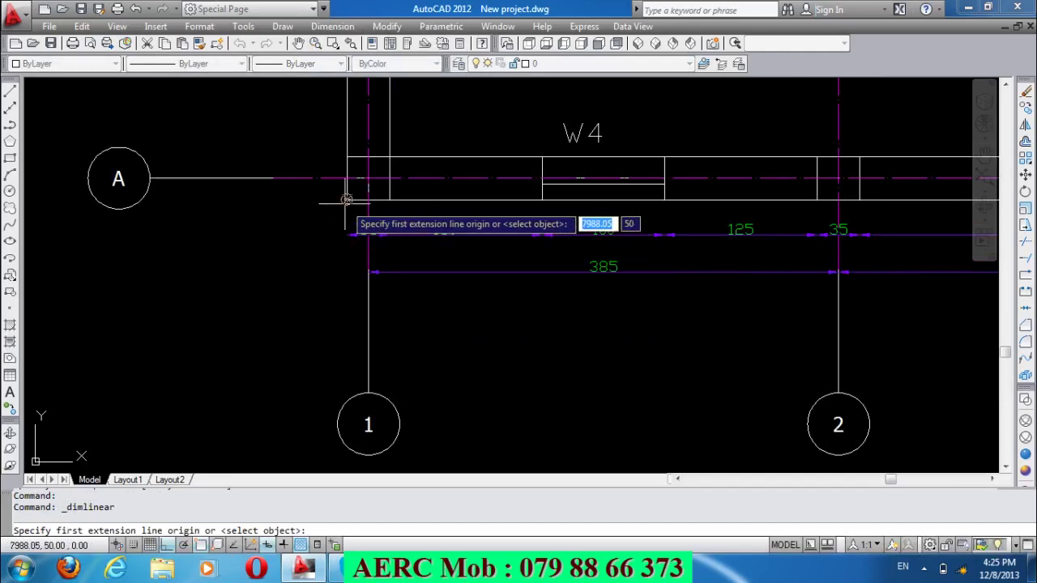
click(347, 198)
scroll(347, 198, down, 3)
scroll(348, 243, down, 2)
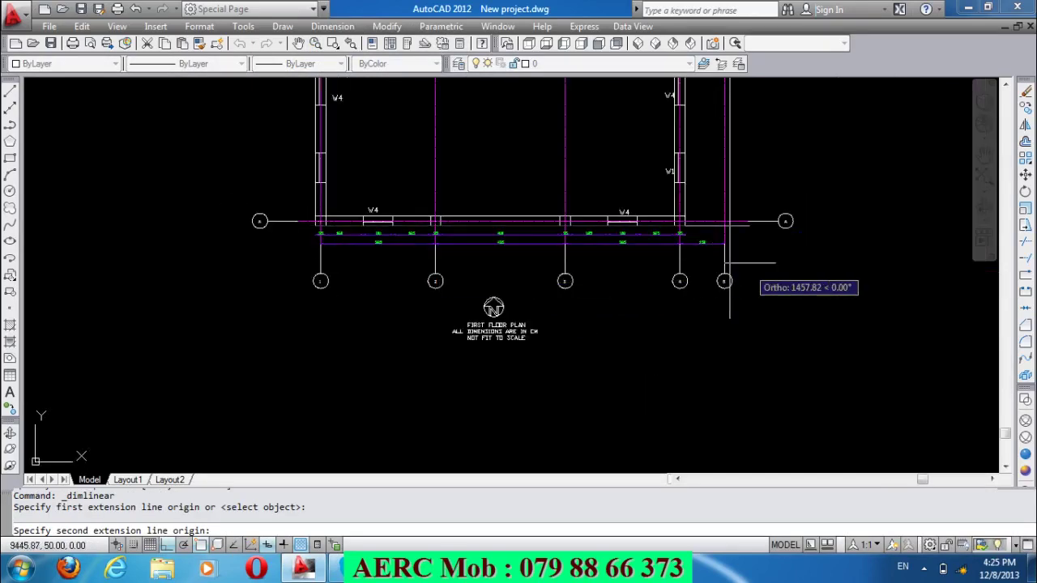
scroll(724, 237, up, 4)
scroll(725, 238, up, 1)
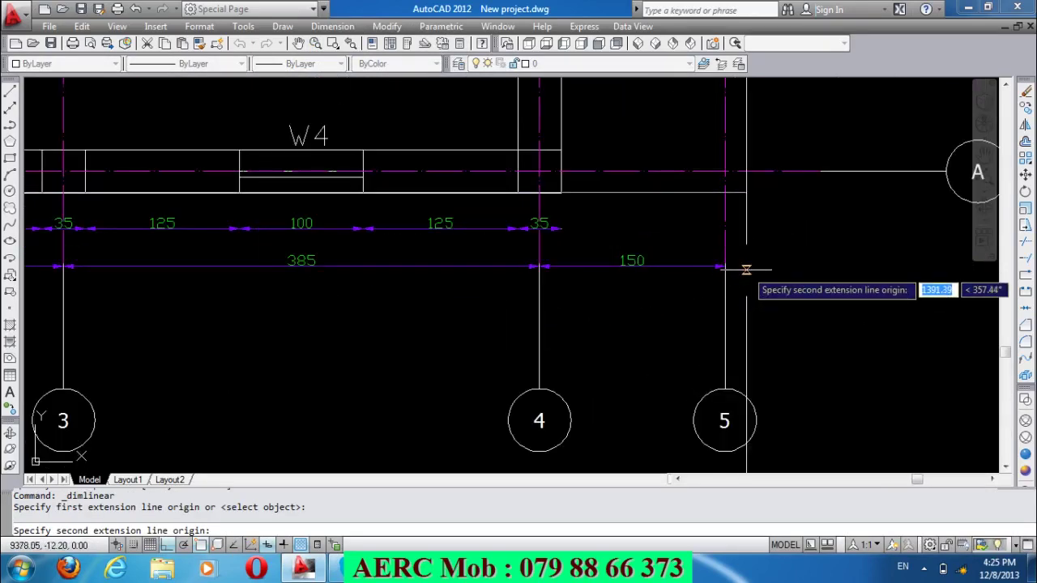
click(736, 195)
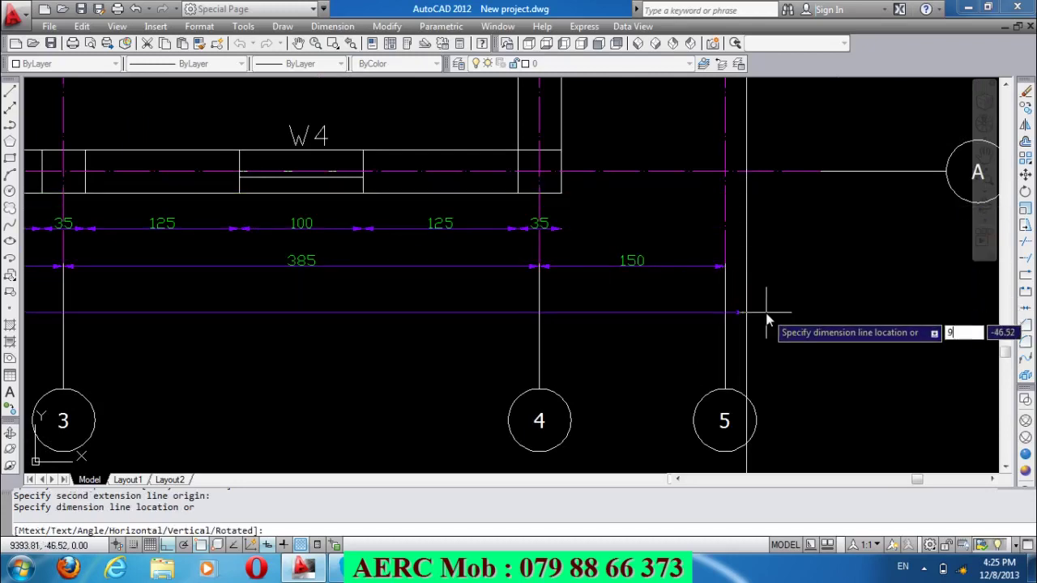
click(765, 312)
scroll(790, 286, down, 4)
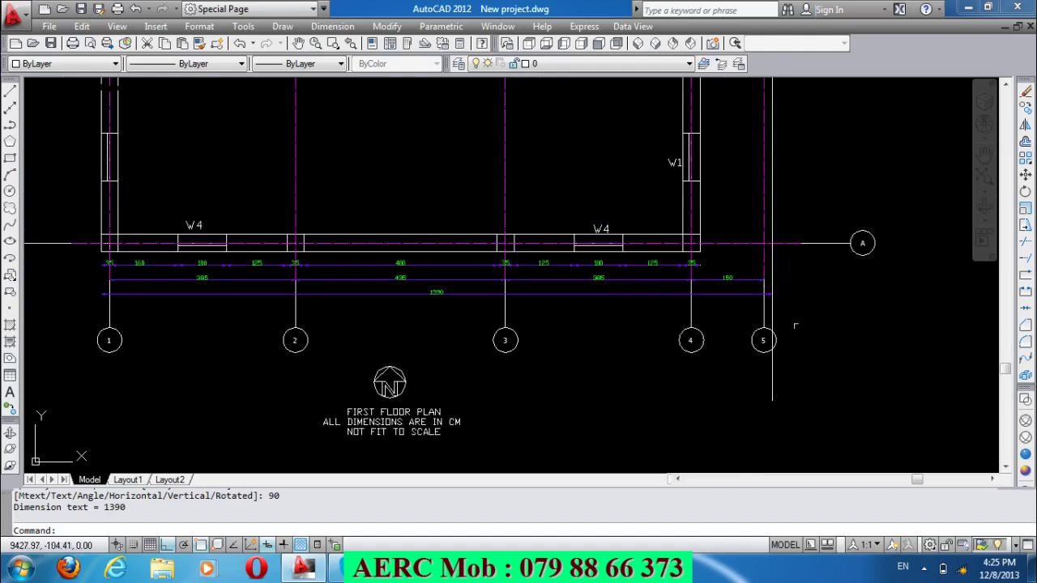
Select and delete the temporary guide line.
click(946, 438)
click(745, 388)
key(Delete)
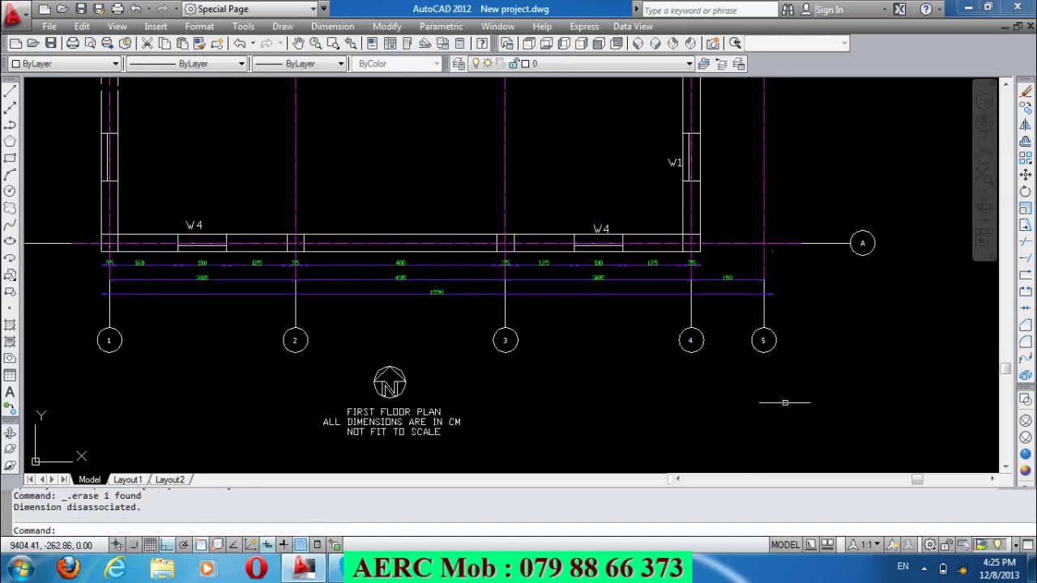
scroll(795, 397, down, 4)
Add a linear 35 dimension at grid D on the left wall, offset 3 to the left.
scroll(524, 361, down, 2)
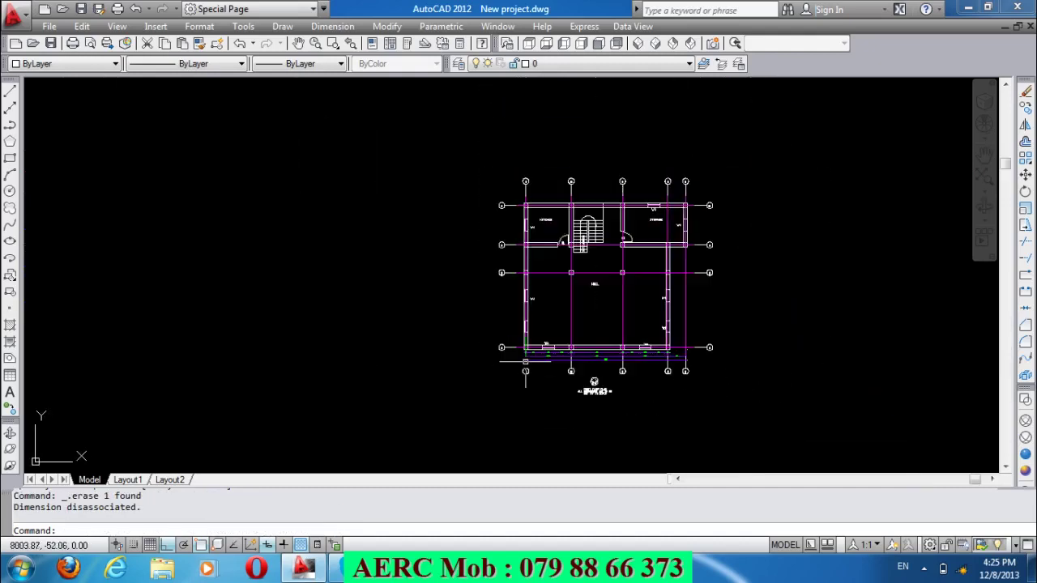
scroll(685, 395, up, 2)
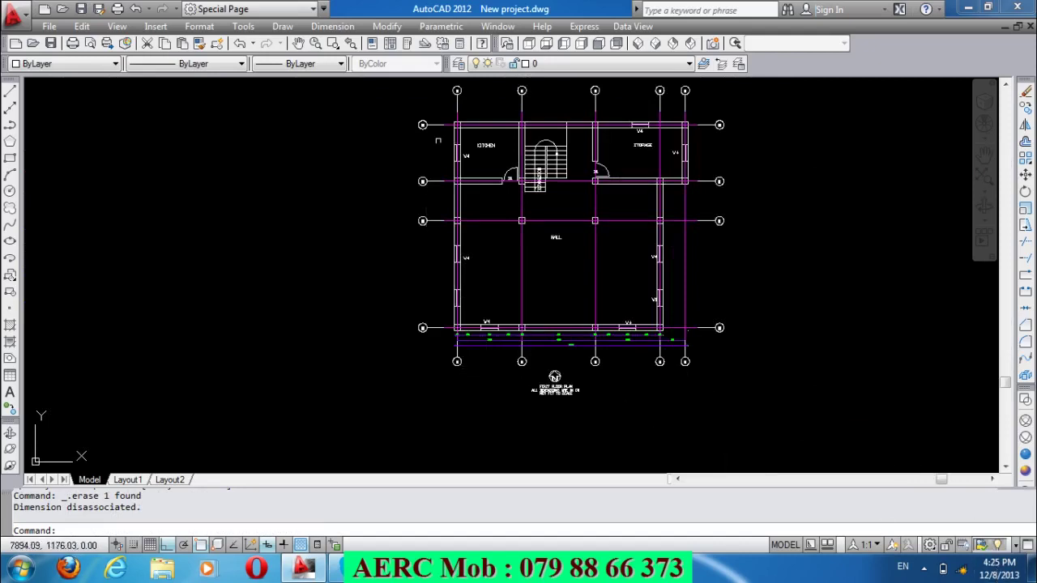
scroll(438, 140, up, 3)
click(332, 26)
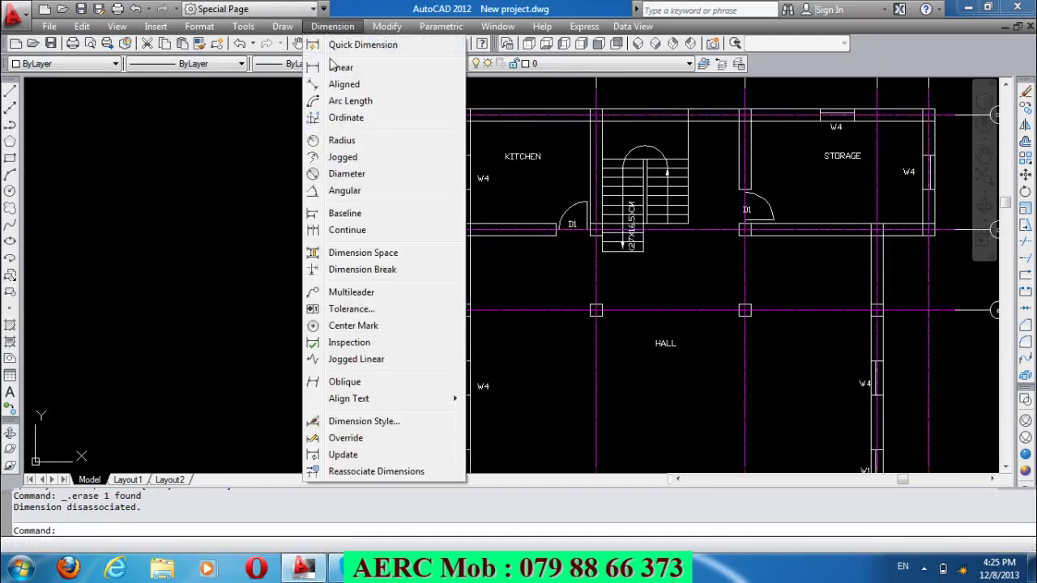
click(343, 67)
scroll(444, 146, up, 2)
scroll(453, 151, up, 1)
scroll(458, 144, down, 1)
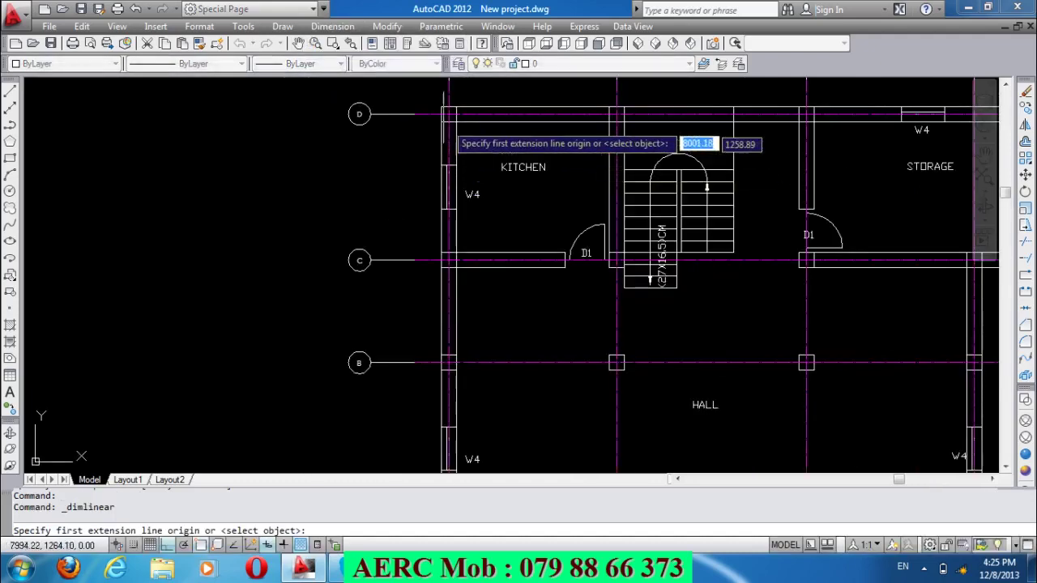
scroll(442, 113, up, 1)
click(441, 111)
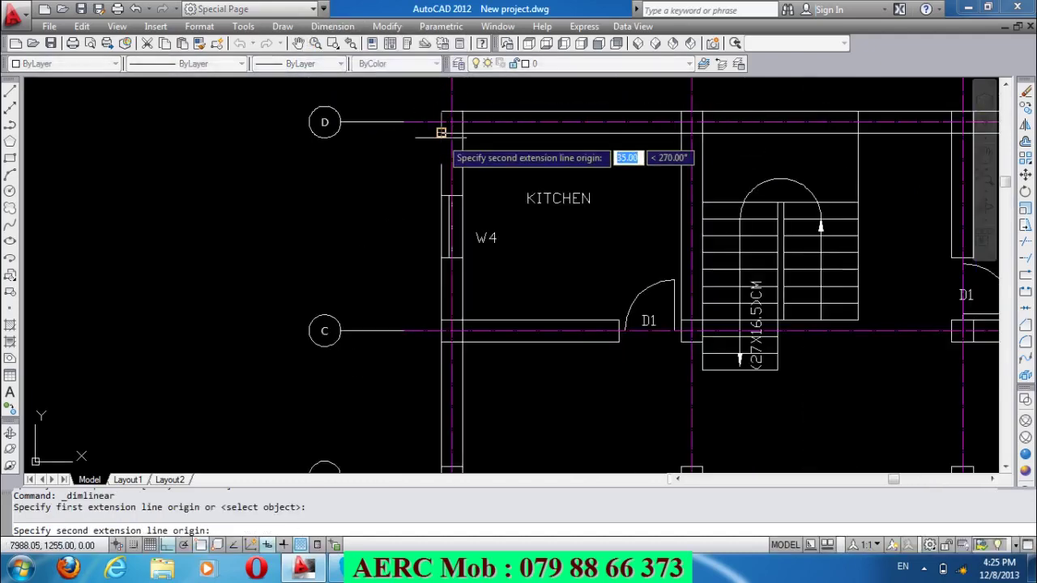
click(441, 132)
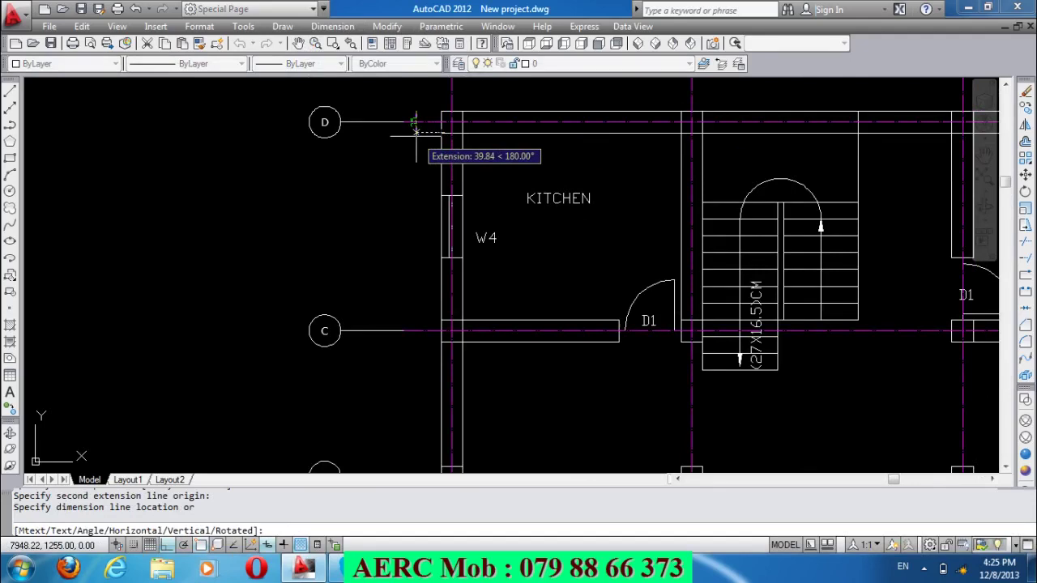
text(3)
key(Return)
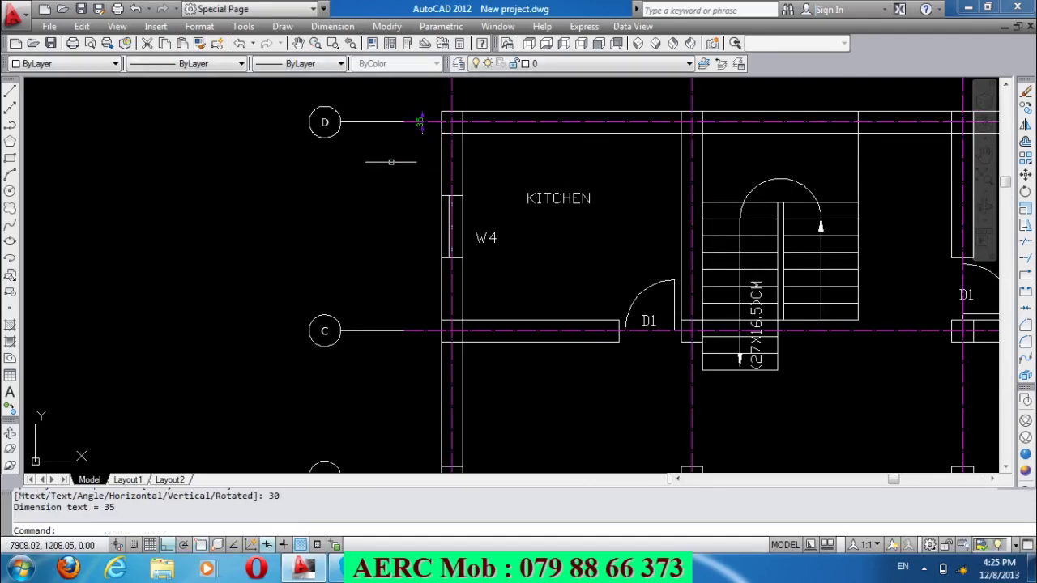
Continue down the left wall: 100, 100, 100, 35 at grid C, 200, 35 at grid B, 130.
click(352, 29)
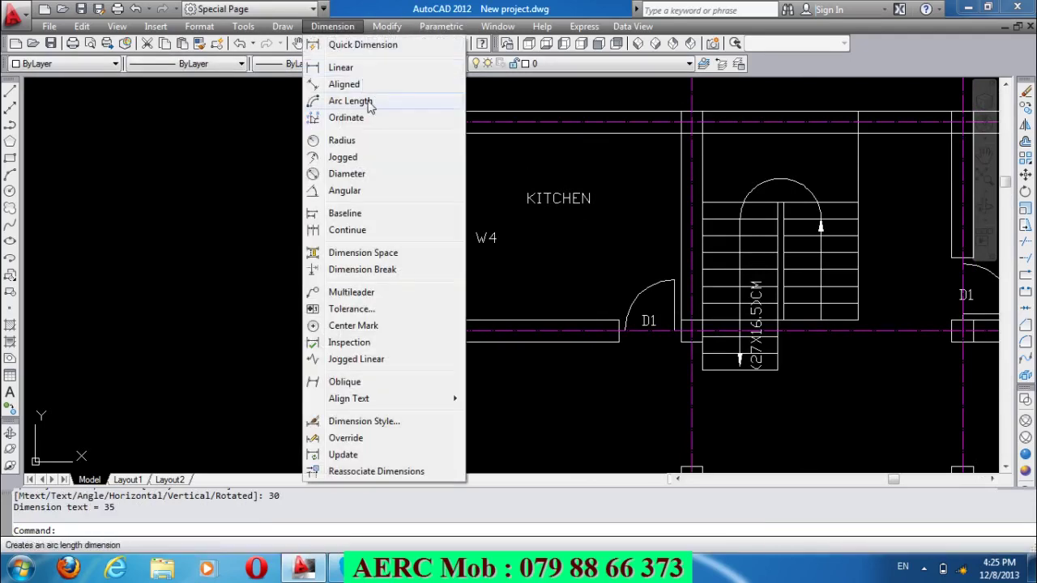
click(359, 231)
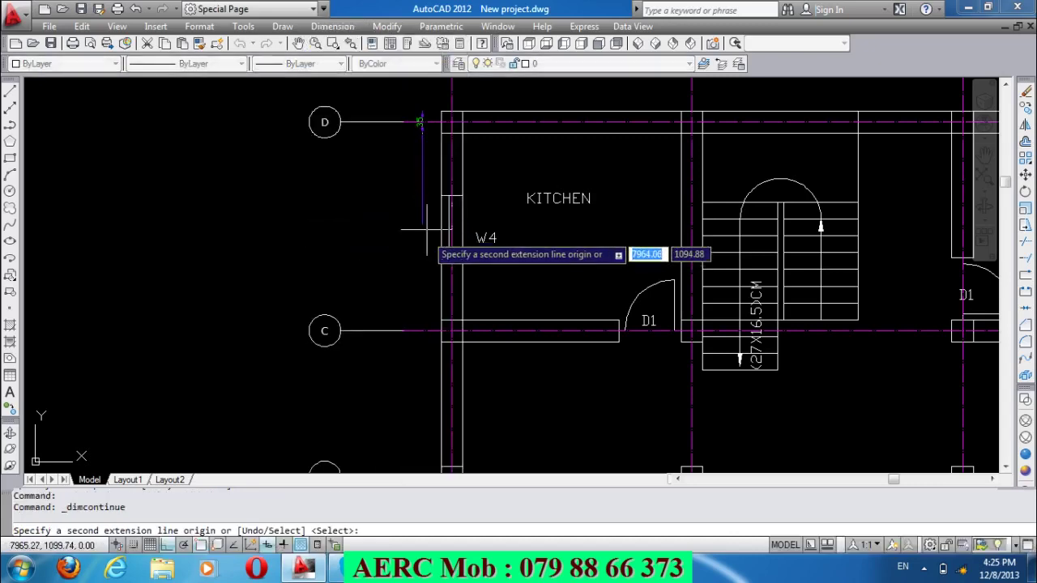
click(441, 195)
click(441, 258)
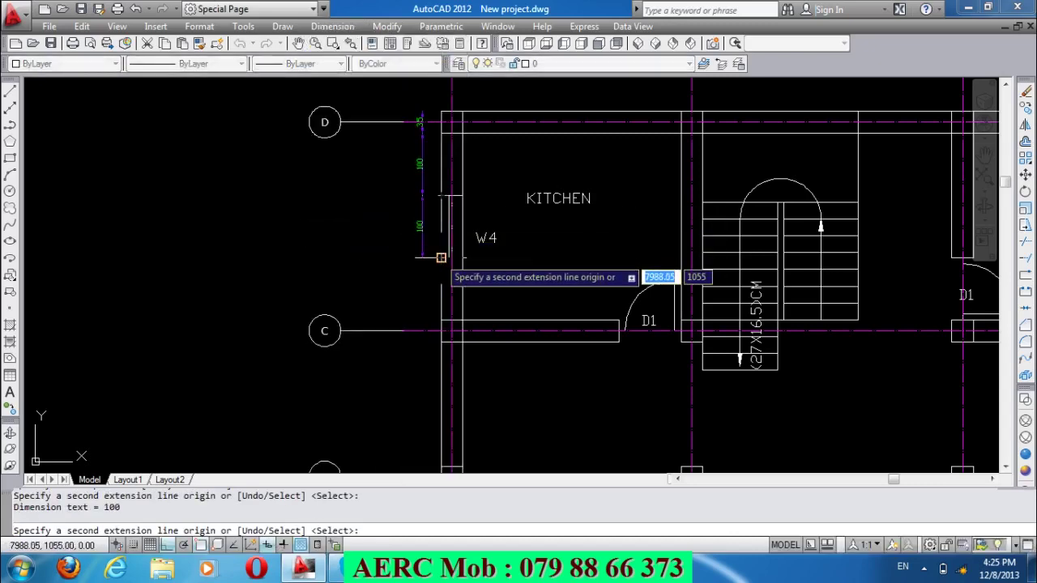
click(440, 320)
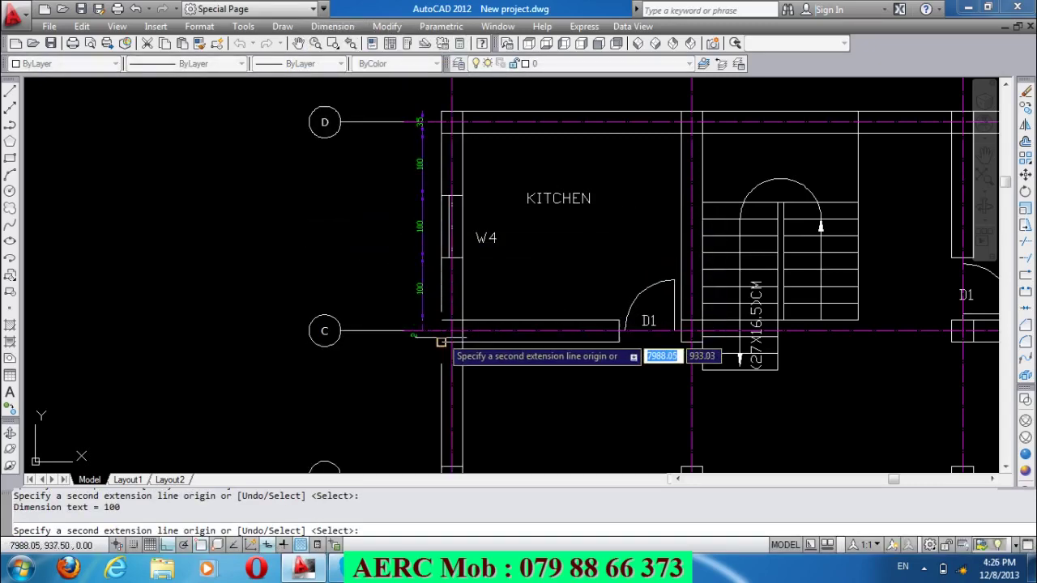
click(441, 341)
scroll(421, 267, down, 3)
scroll(411, 370, up, 3)
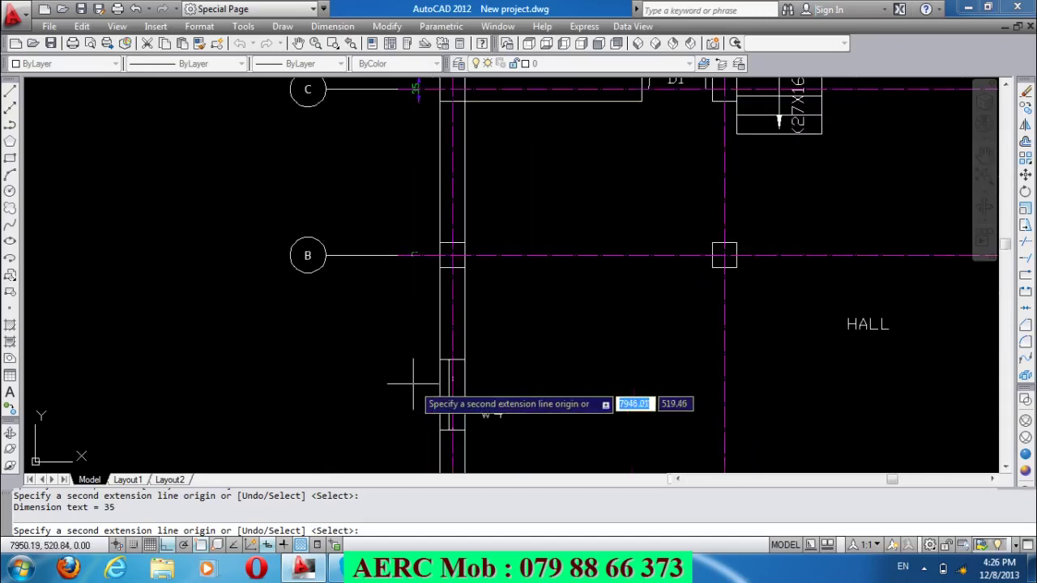
click(440, 242)
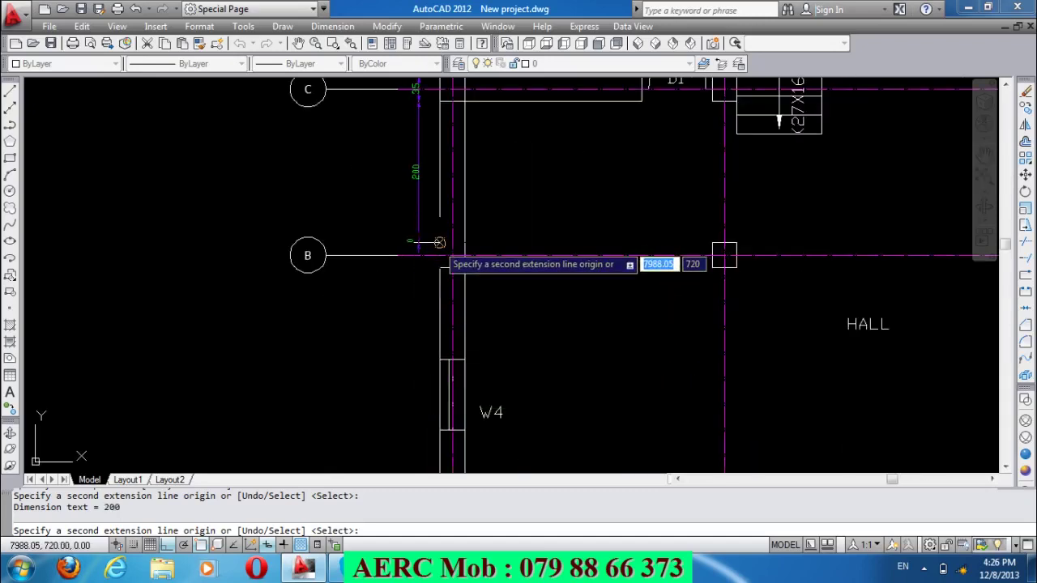
click(440, 267)
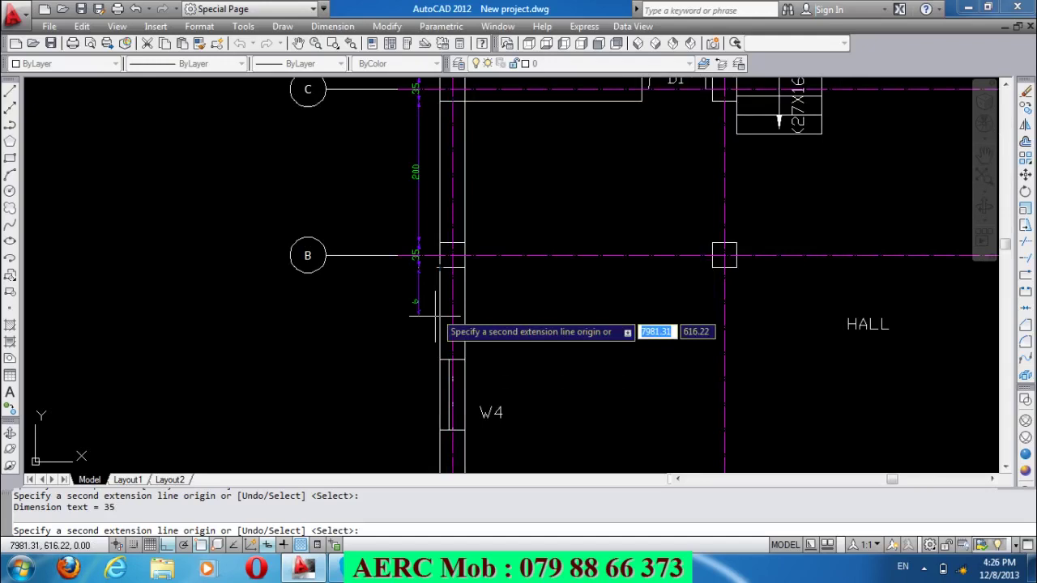
click(440, 357)
click(440, 360)
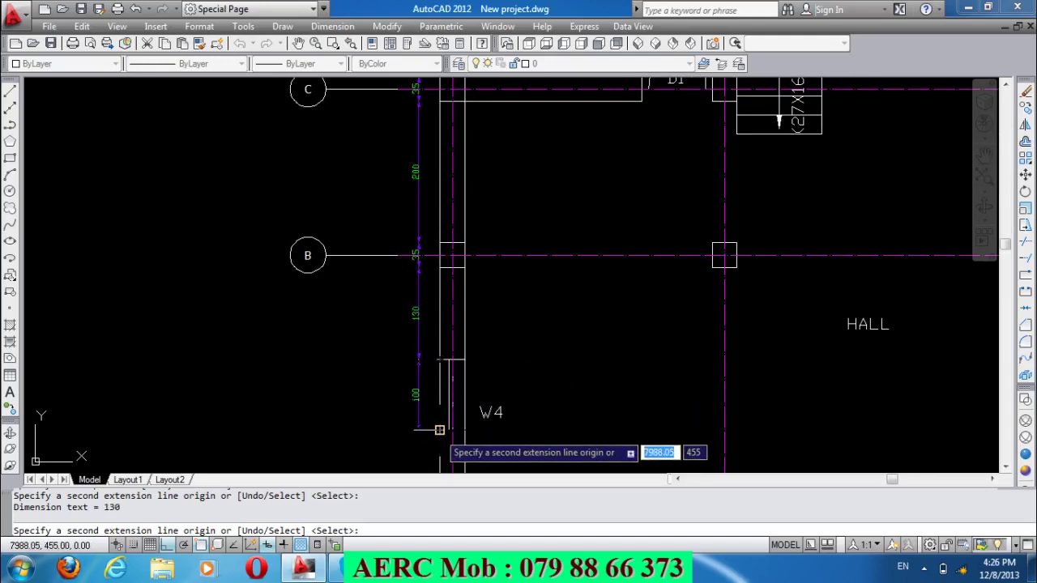
click(440, 429)
Complete the chain with 160, 100, 110 and a final 35 at grid A.
scroll(440, 316, down, 5)
scroll(445, 388, up, 5)
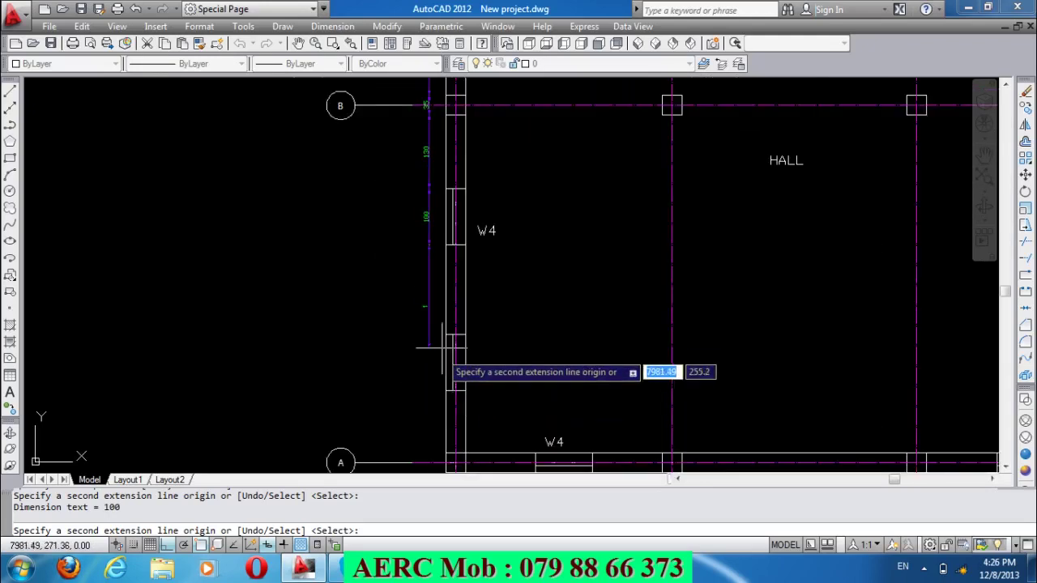
click(445, 333)
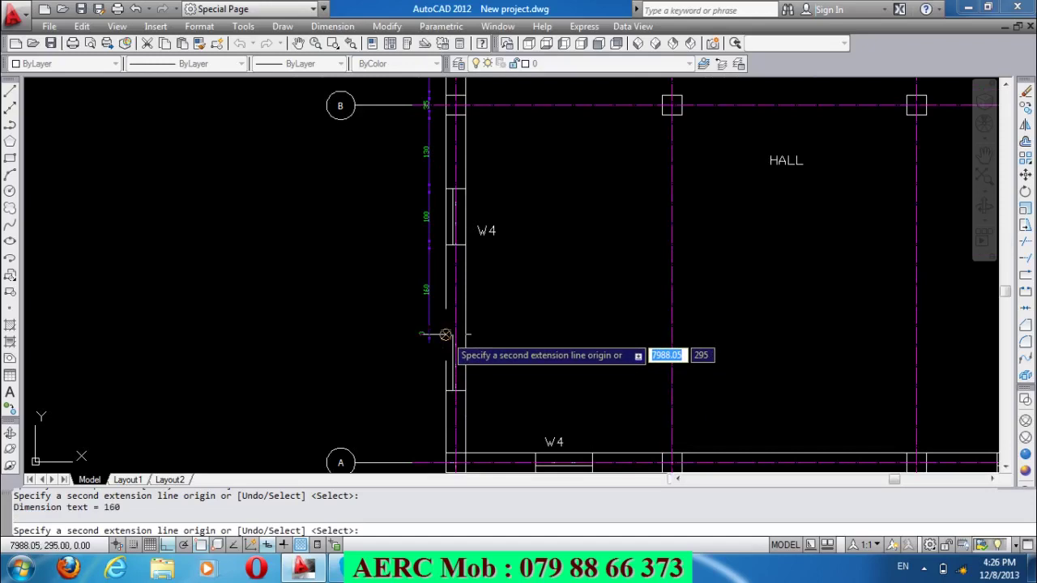
click(445, 388)
click(445, 451)
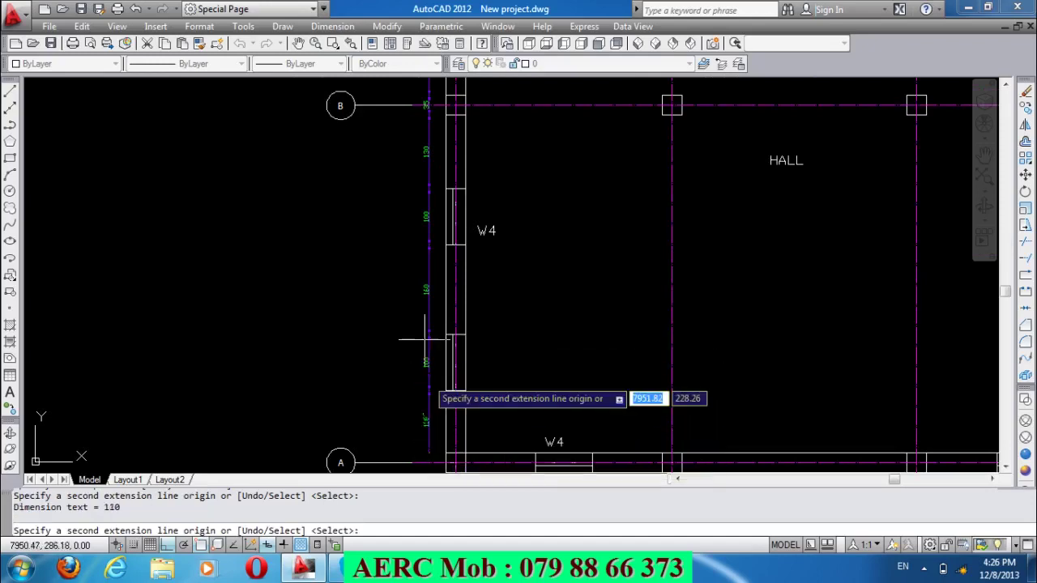
scroll(423, 290, down, 2)
scroll(422, 290, down, 2)
scroll(413, 364, up, 5)
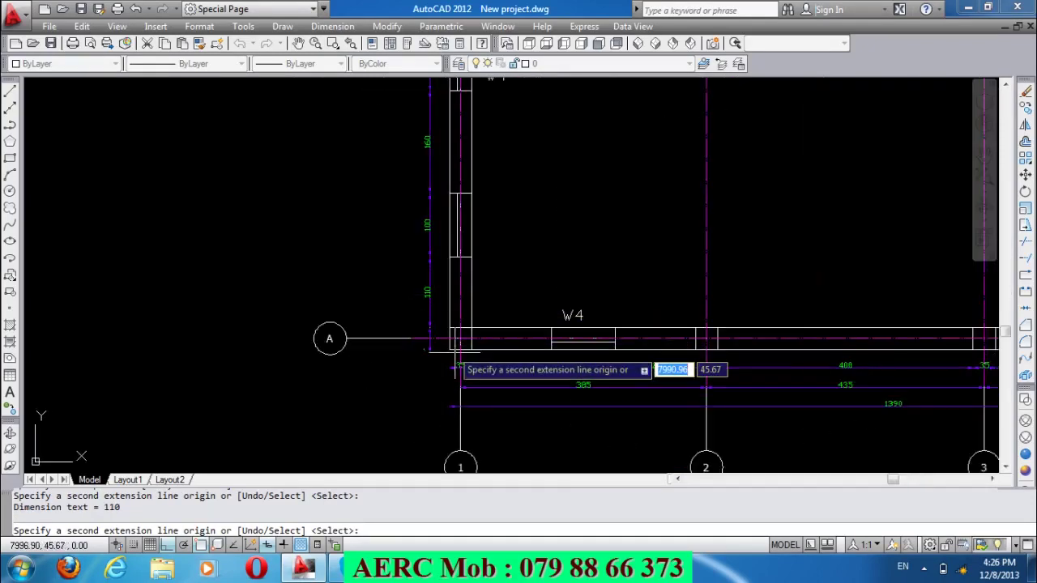
click(451, 352)
key(Return)
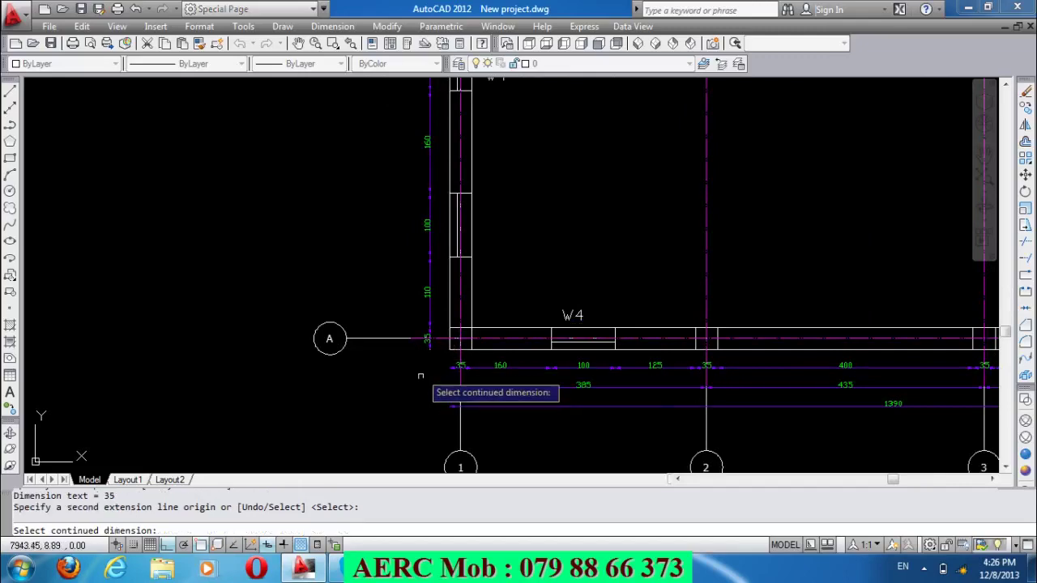
key(Return)
scroll(438, 397, down, 6)
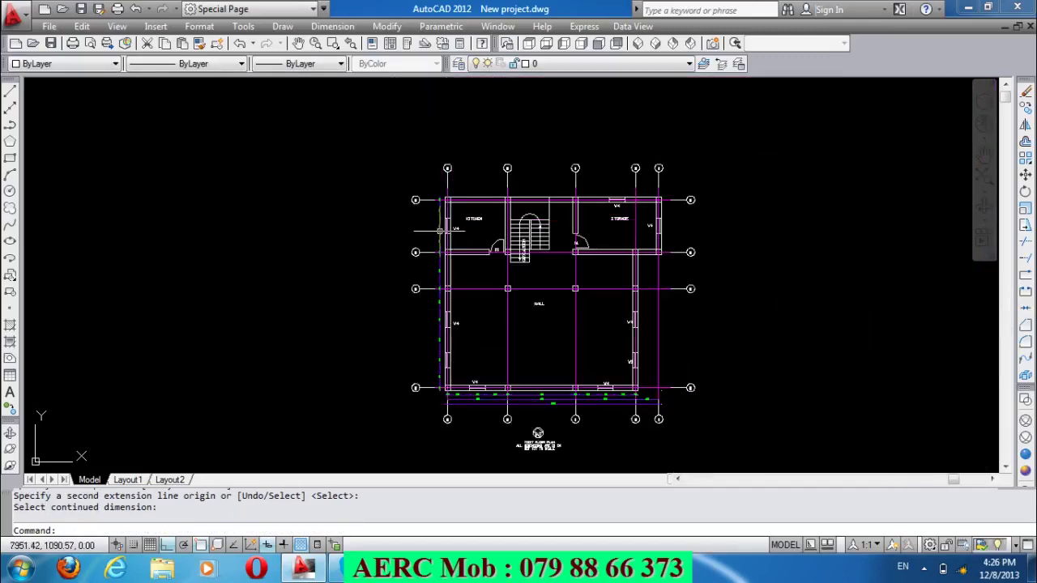
scroll(440, 231, up, 4)
Add a second-row linear dimension from grid D to grid C outside the wall string.
click(332, 26)
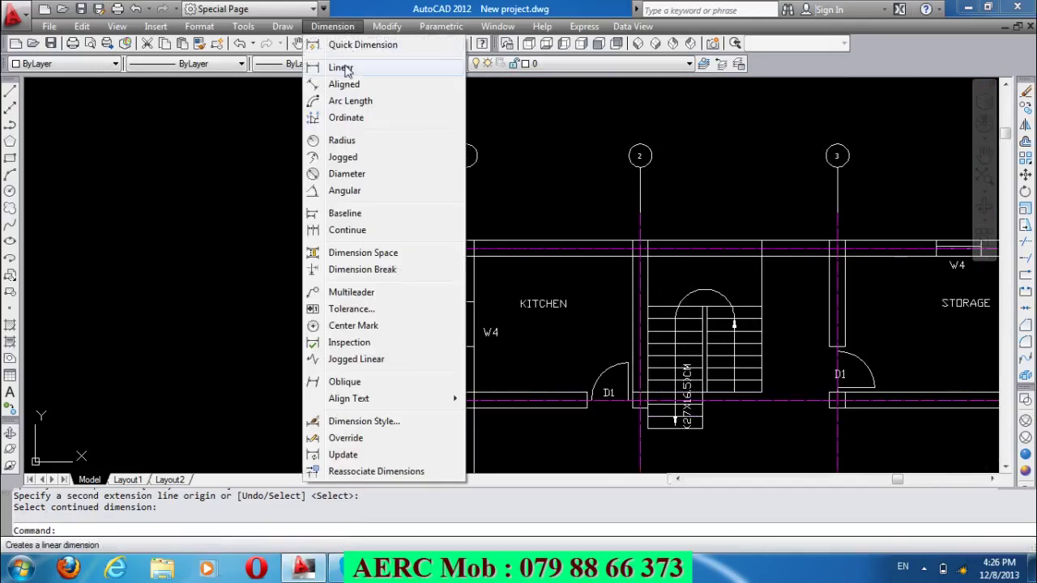
click(335, 67)
scroll(441, 318, up, 4)
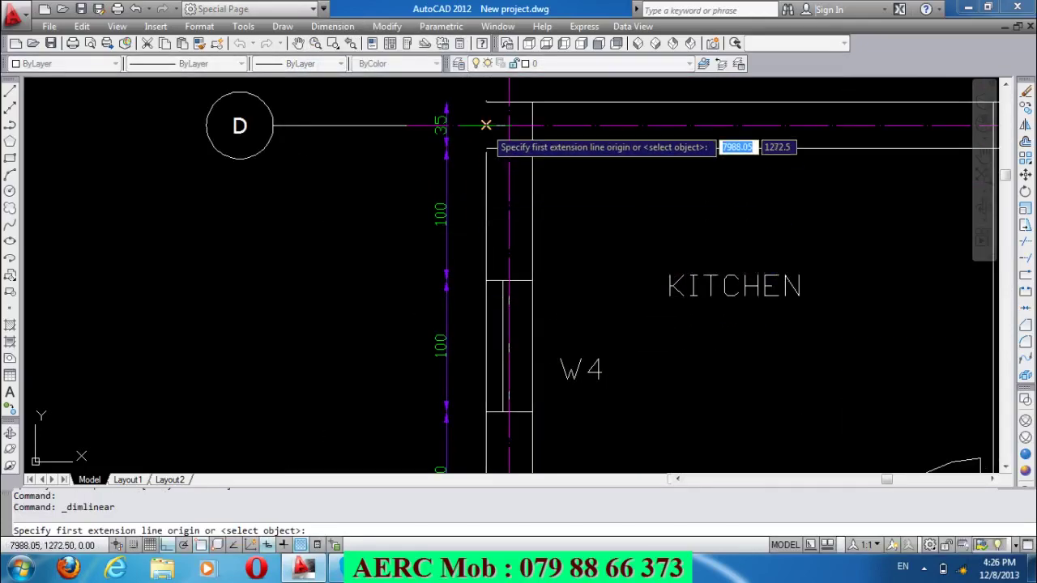
click(484, 123)
scroll(484, 121, down, 4)
scroll(477, 310, up, 5)
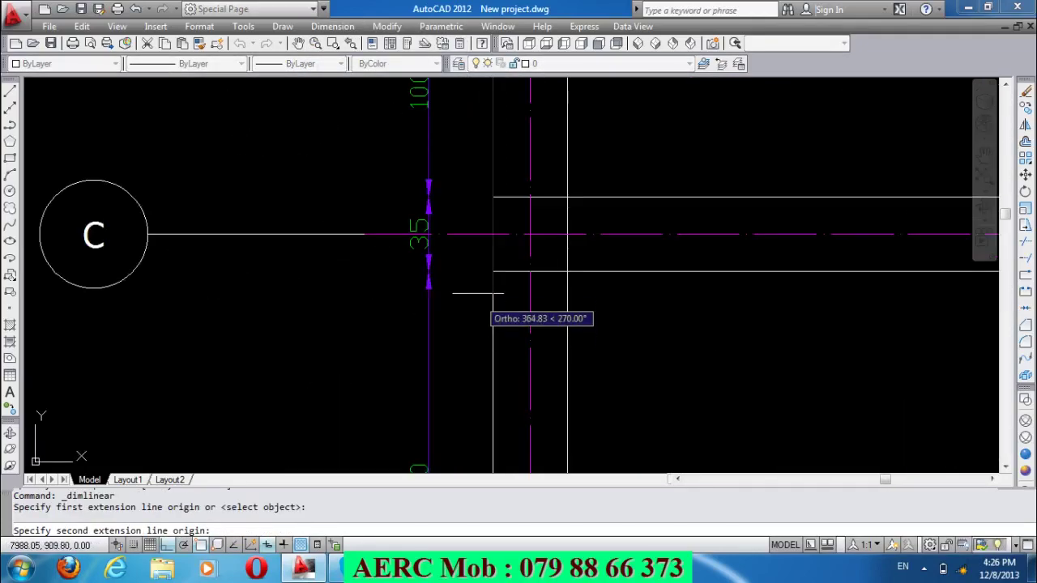
click(476, 237)
scroll(405, 299, down, 5)
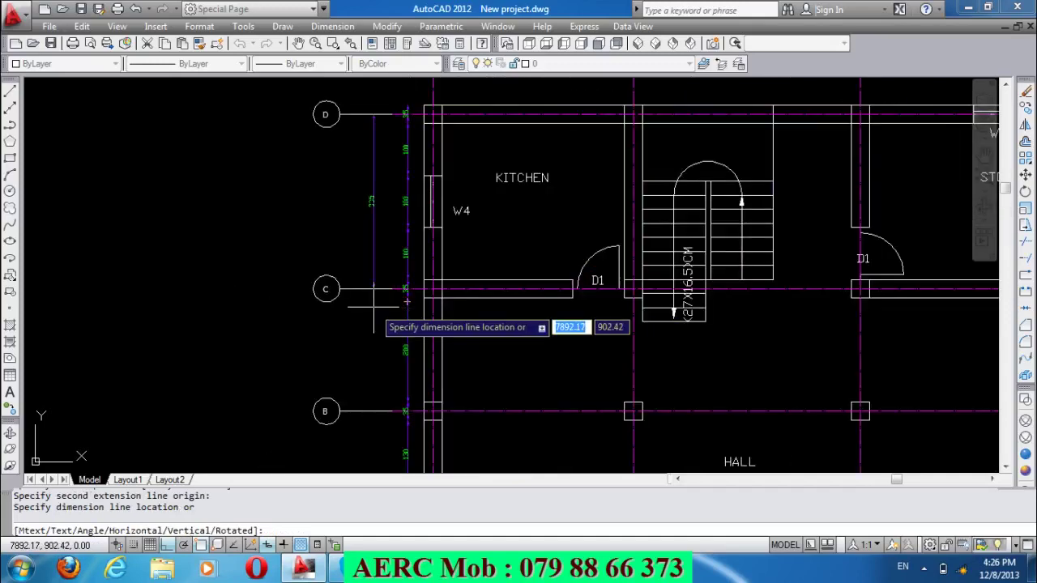
key(Return)
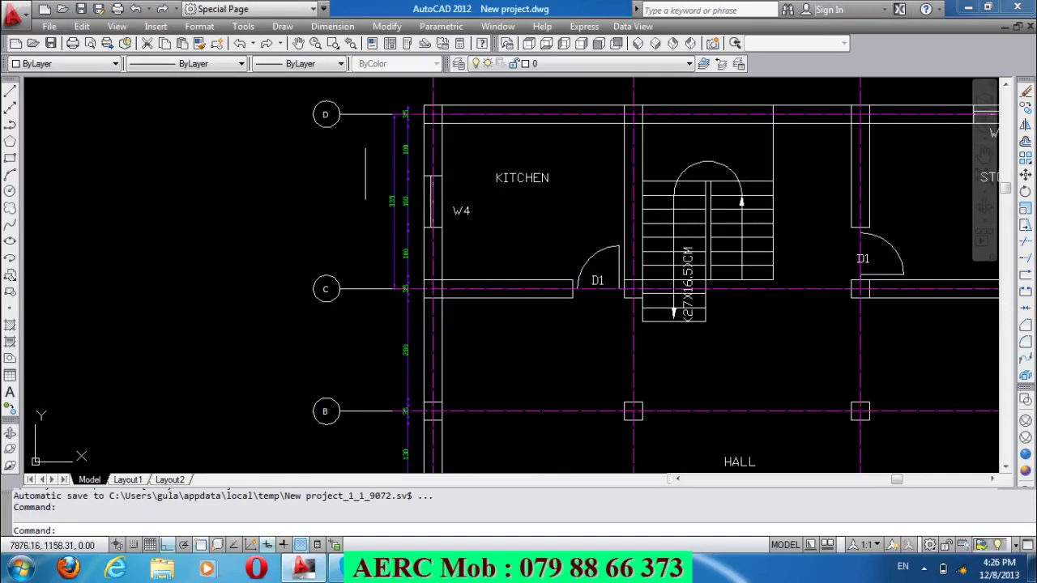
Add a 570 baseline dimension to grid B, then cancel and undo the baseline dimensions.
click(332, 26)
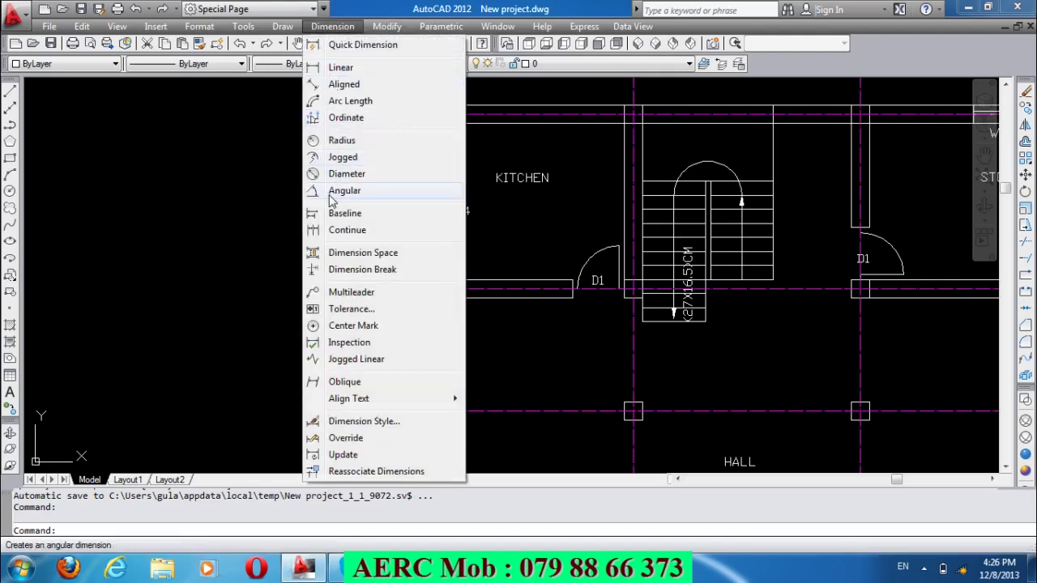
click(338, 212)
scroll(381, 191, down, 2)
scroll(387, 349, up, 5)
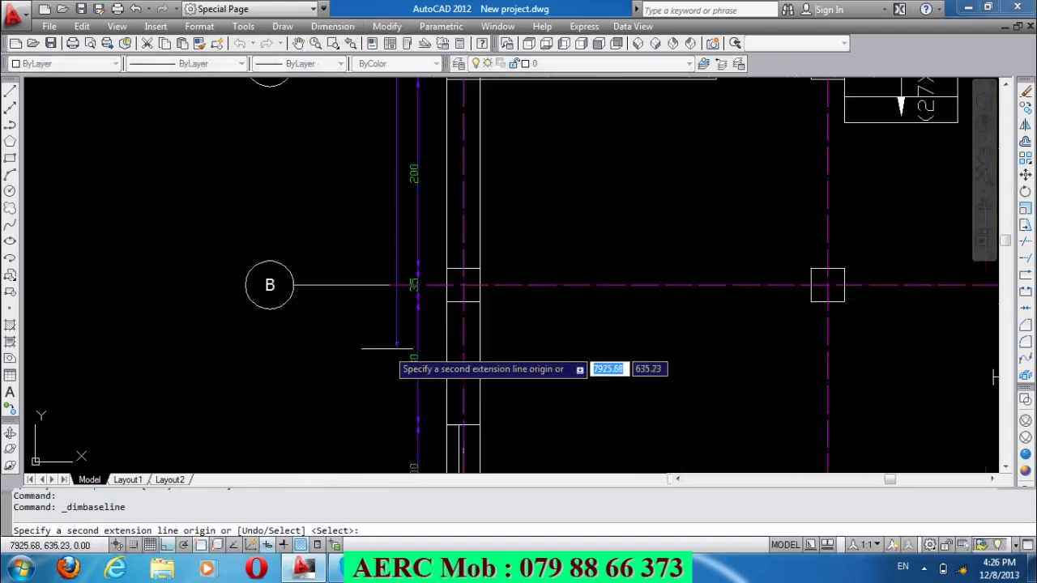
click(391, 285)
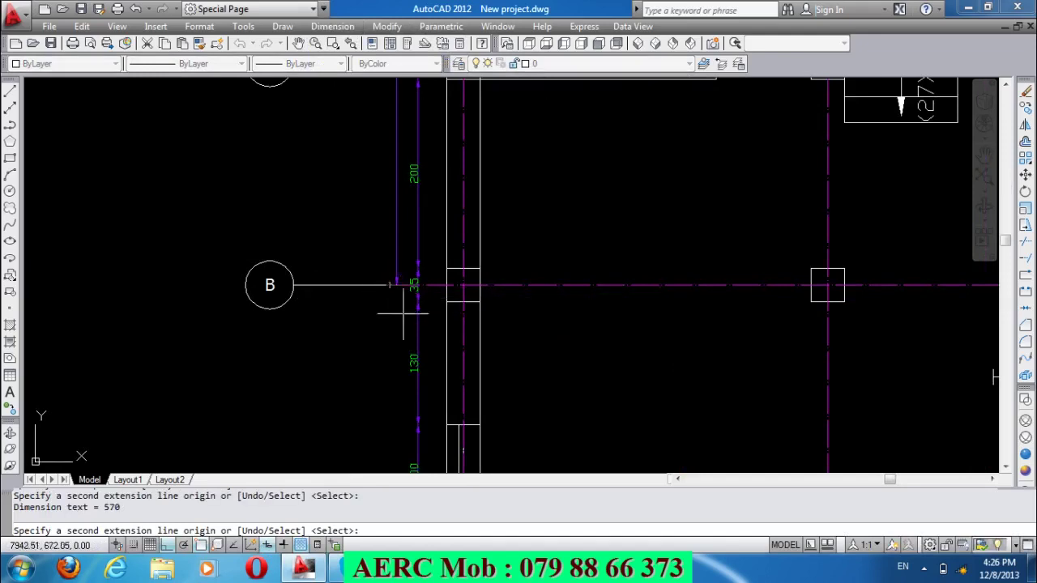
scroll(397, 292, down, 3)
scroll(409, 340, down, 2)
scroll(413, 365, up, 3)
scroll(414, 389, up, 3)
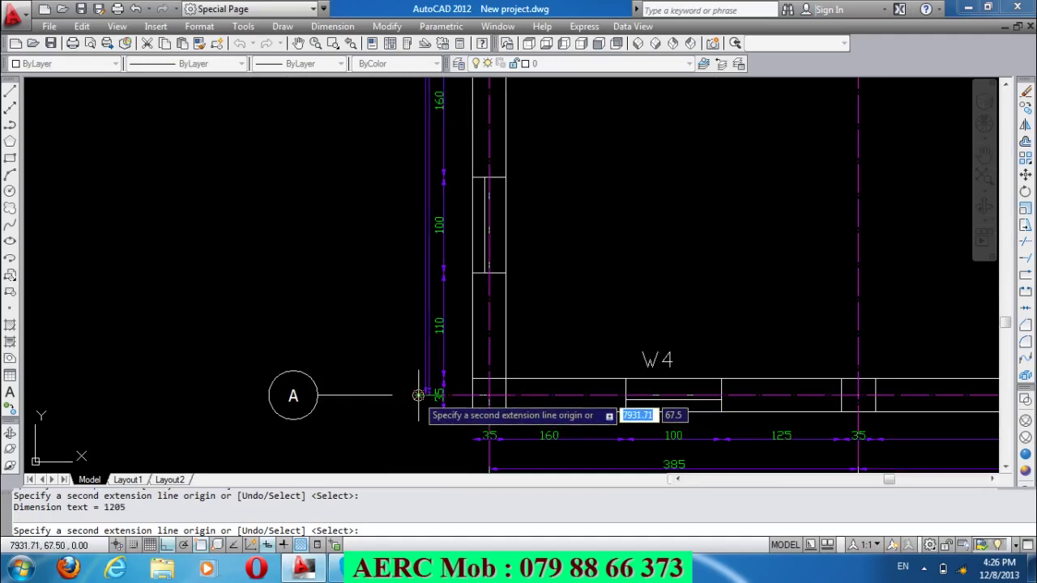
scroll(405, 401, down, 2)
scroll(453, 405, down, 4)
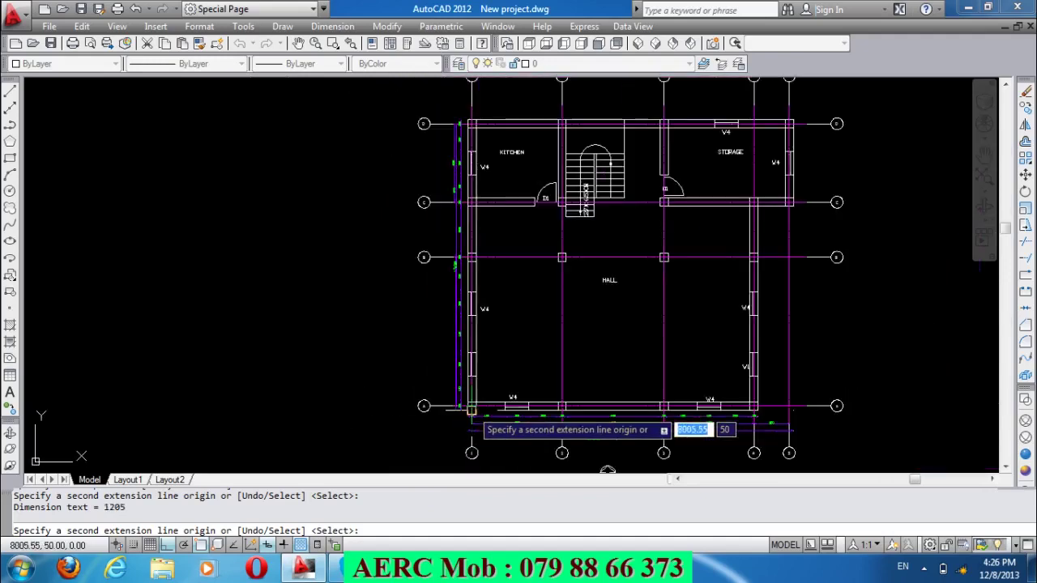
key(Escape)
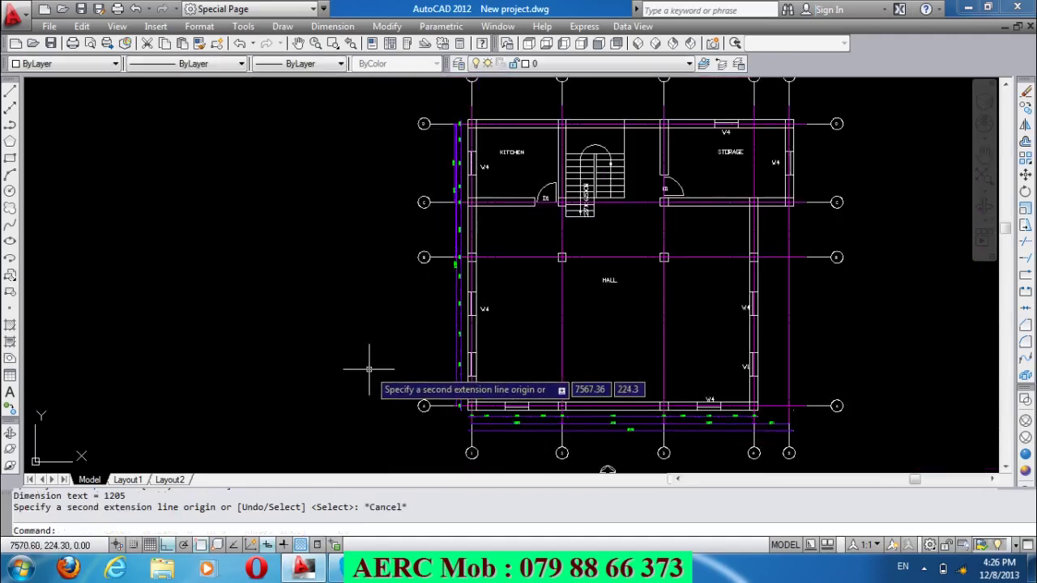
key(Escape)
key(Escape)
key(ctrl+z)
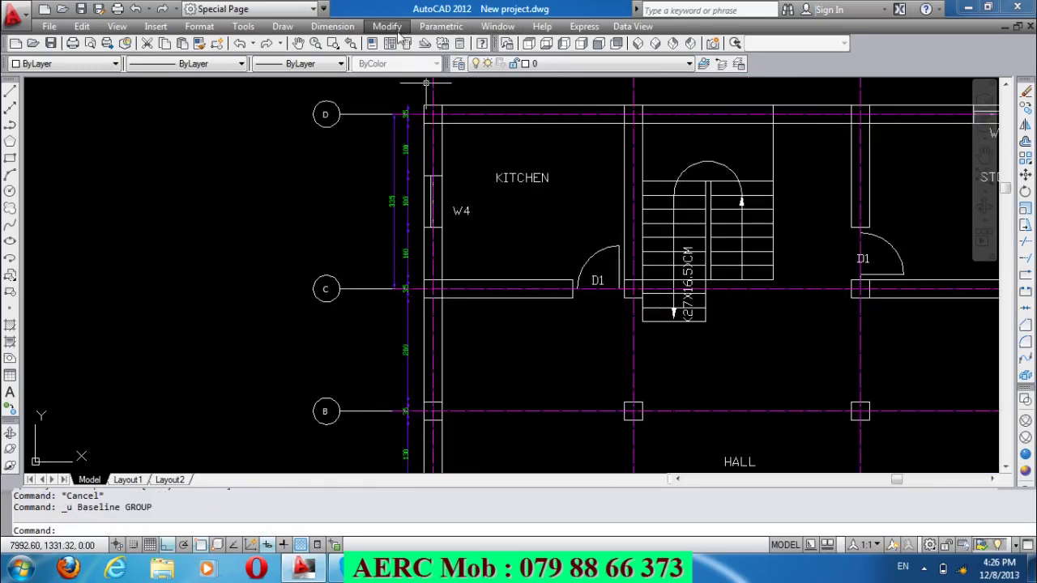
Continue the left vertical dimension chain down to grids B and A (235, 635).
click(342, 27)
click(343, 229)
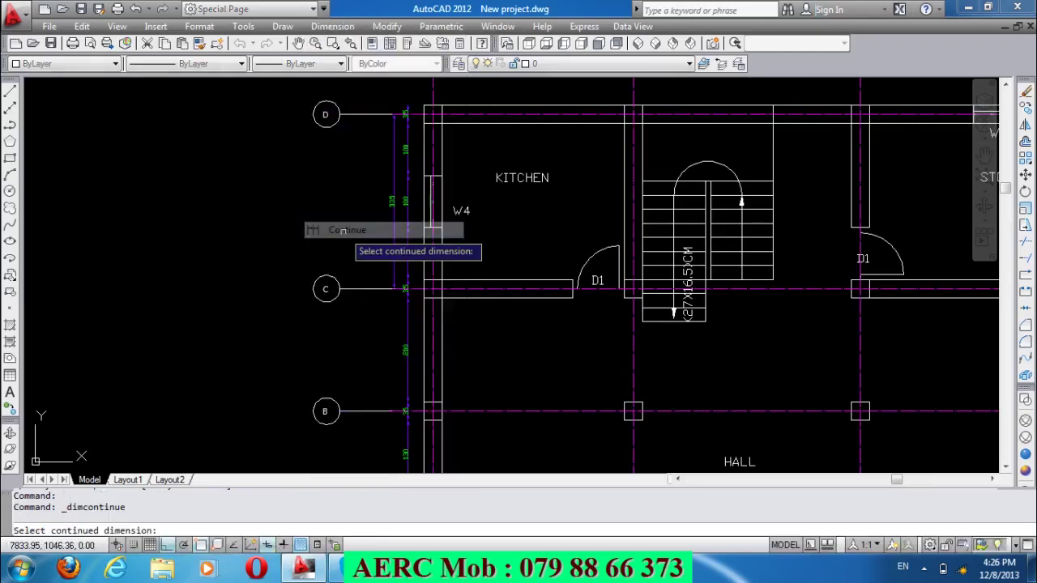
click(395, 265)
scroll(397, 275, down, 3)
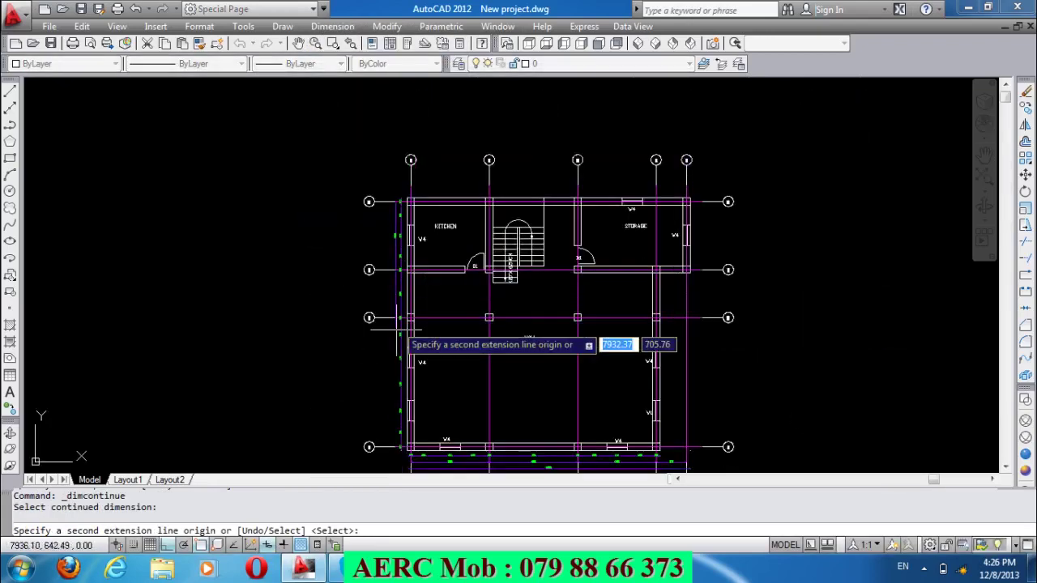
scroll(404, 342, up, 5)
click(381, 251)
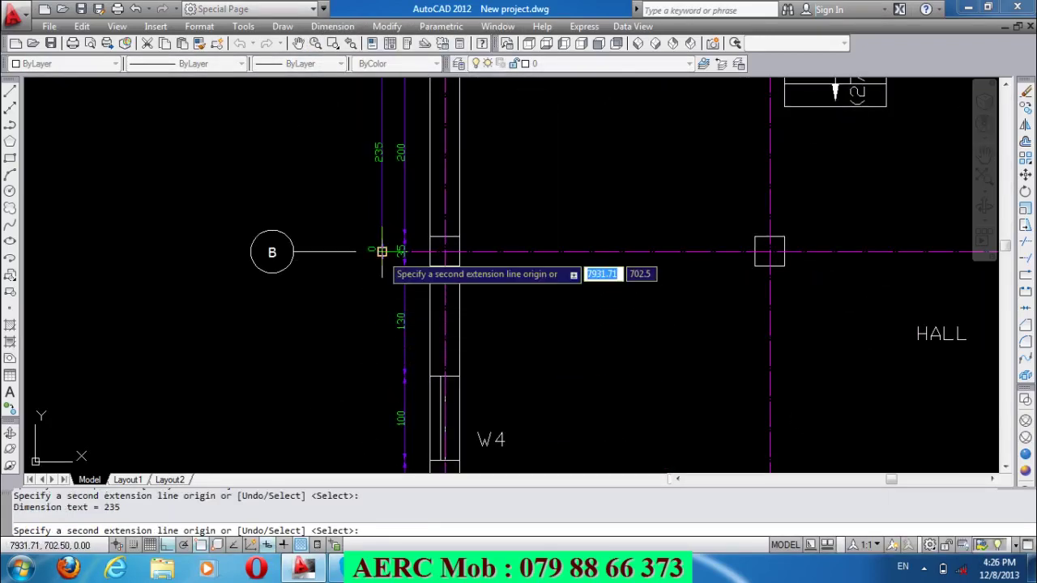
scroll(394, 250, down, 2)
scroll(393, 253, down, 2)
scroll(403, 336, down, 3)
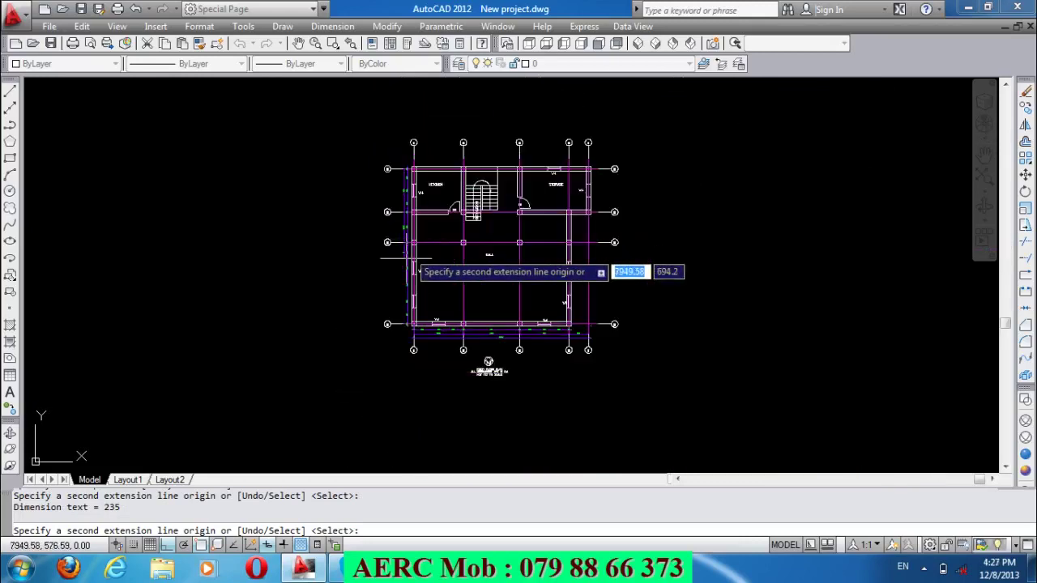
scroll(400, 344, up, 6)
scroll(391, 339, up, 2)
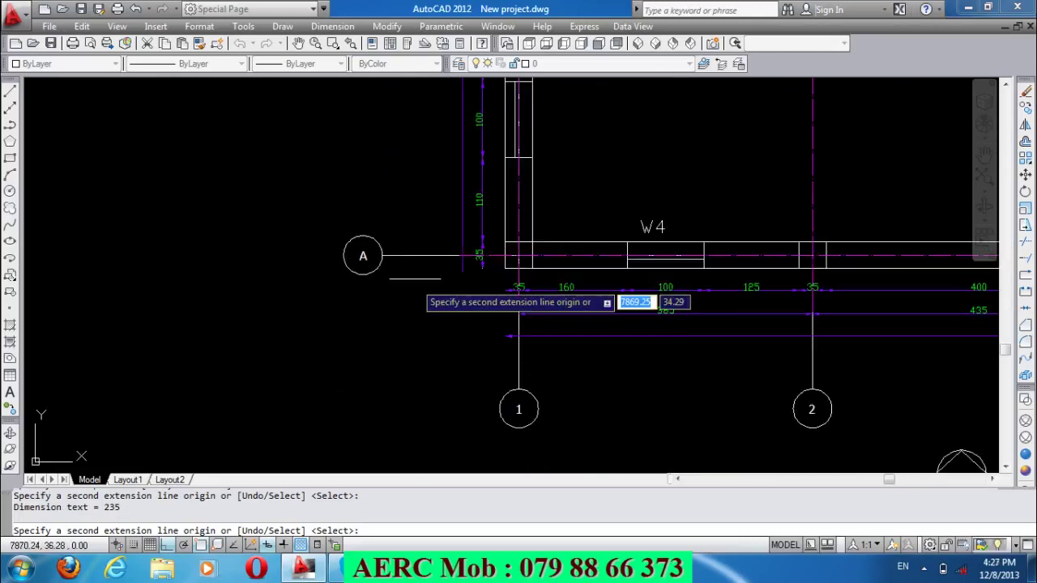
click(459, 255)
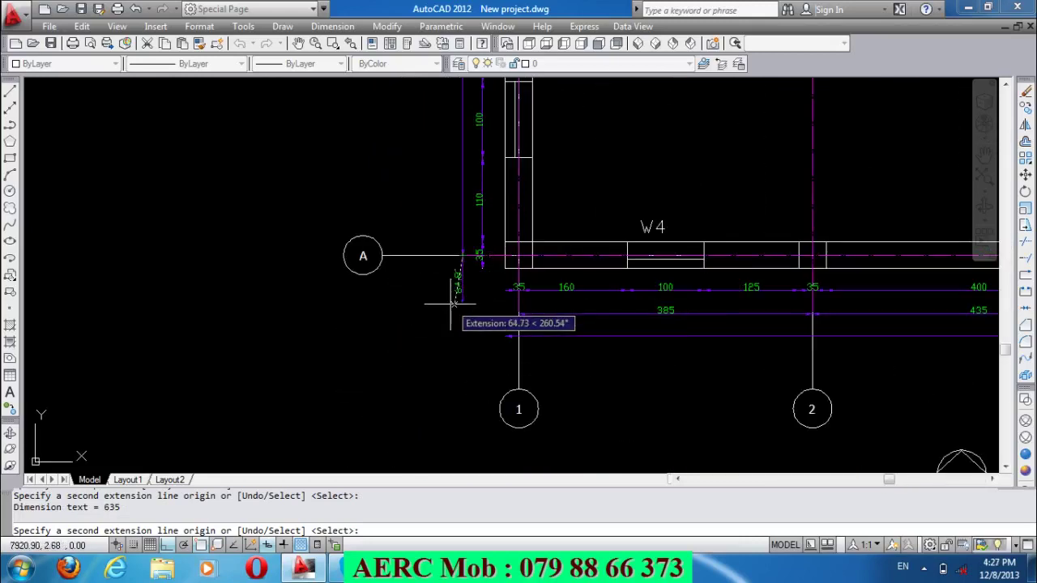
key(Return)
scroll(461, 364, down, 5)
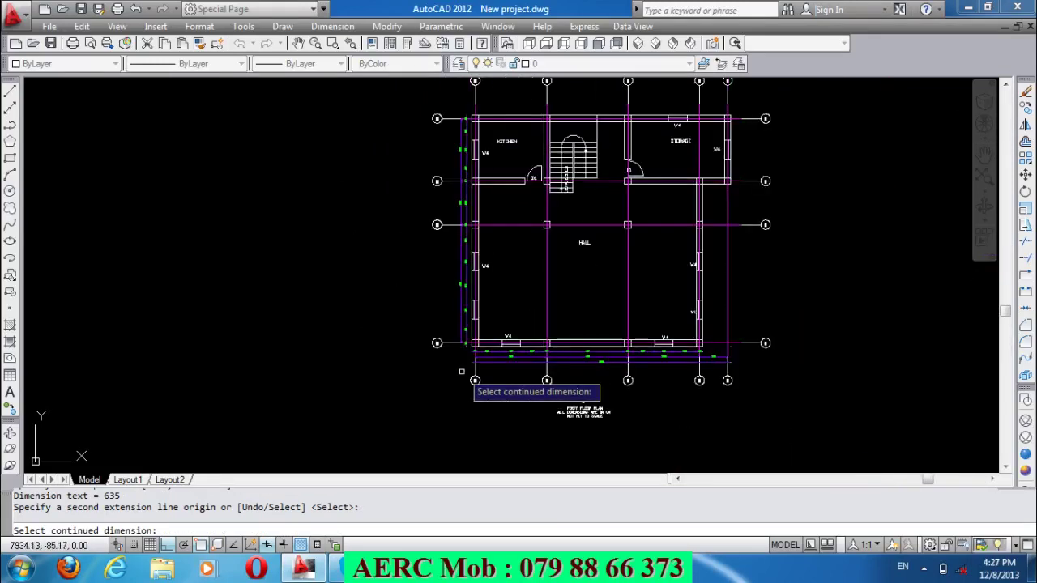
key(Return)
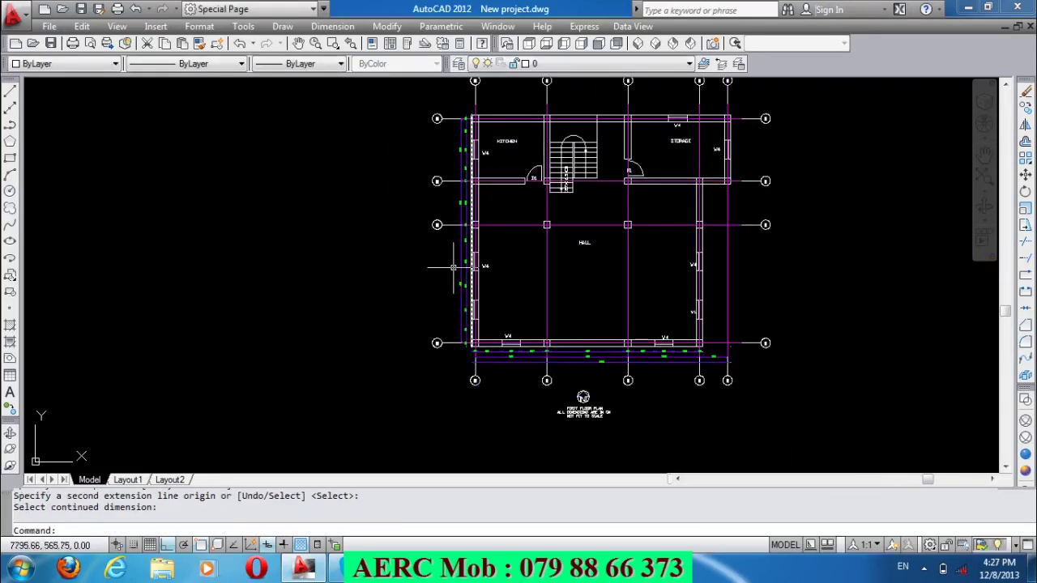
Add an overall 1240 vertical linear dimension from the top wall corner to grid A.
click(349, 27)
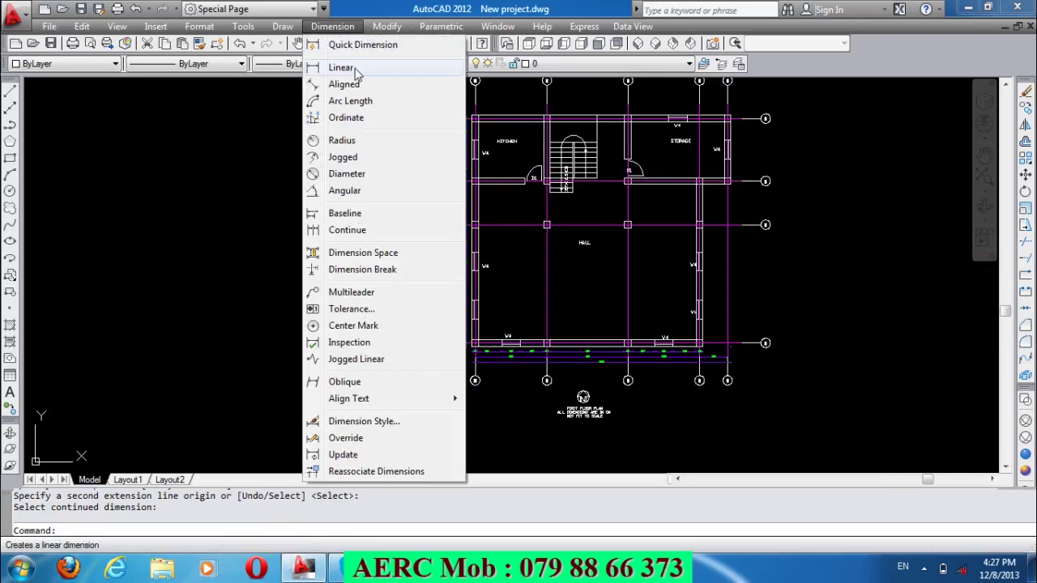
click(357, 68)
scroll(480, 105, up, 5)
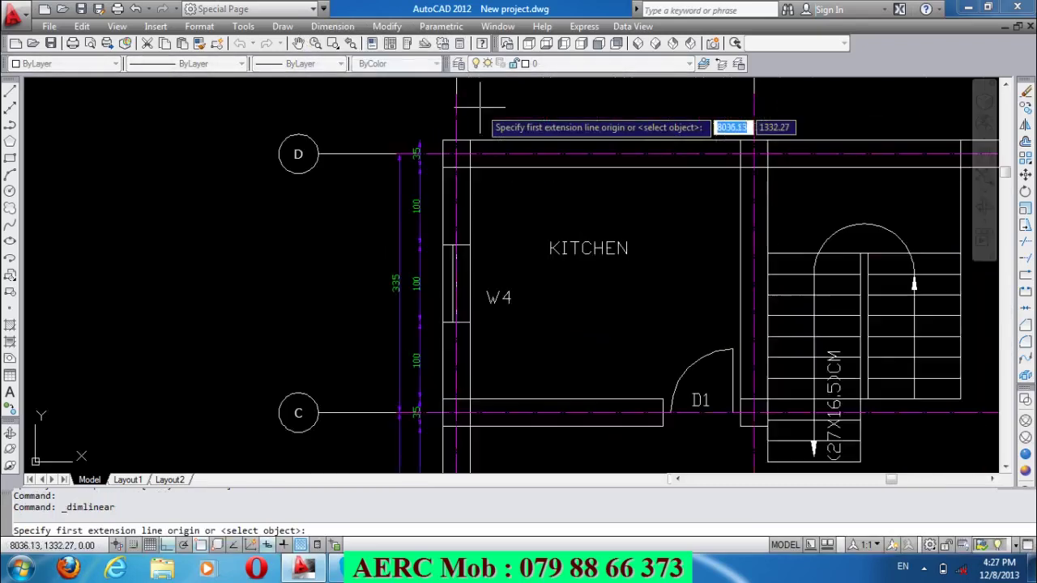
click(455, 153)
scroll(456, 146, down, 5)
scroll(438, 243, up, 3)
scroll(461, 279, up, 3)
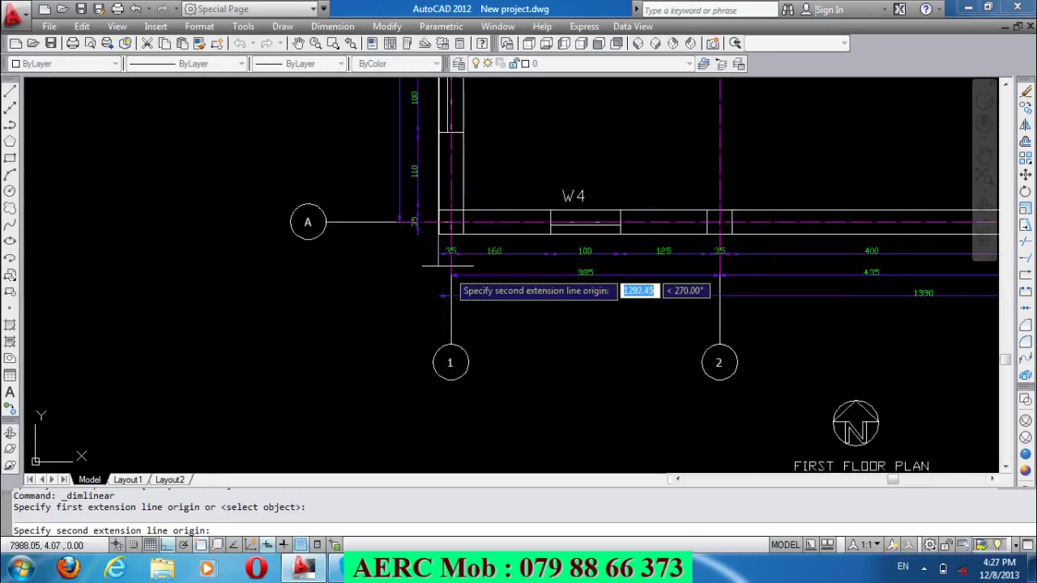
scroll(442, 259, up, 3)
click(427, 212)
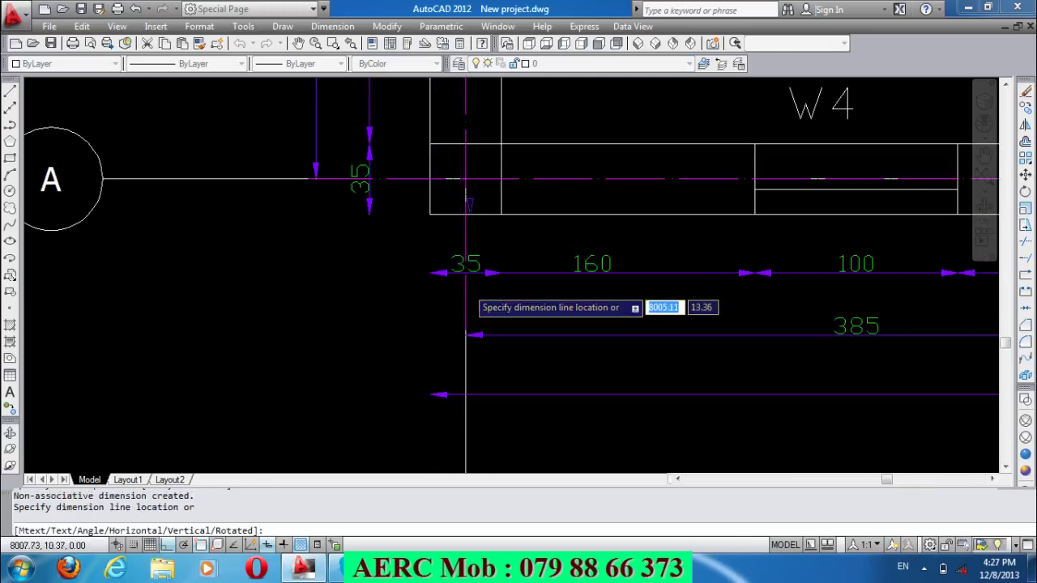
scroll(462, 299, down, 5)
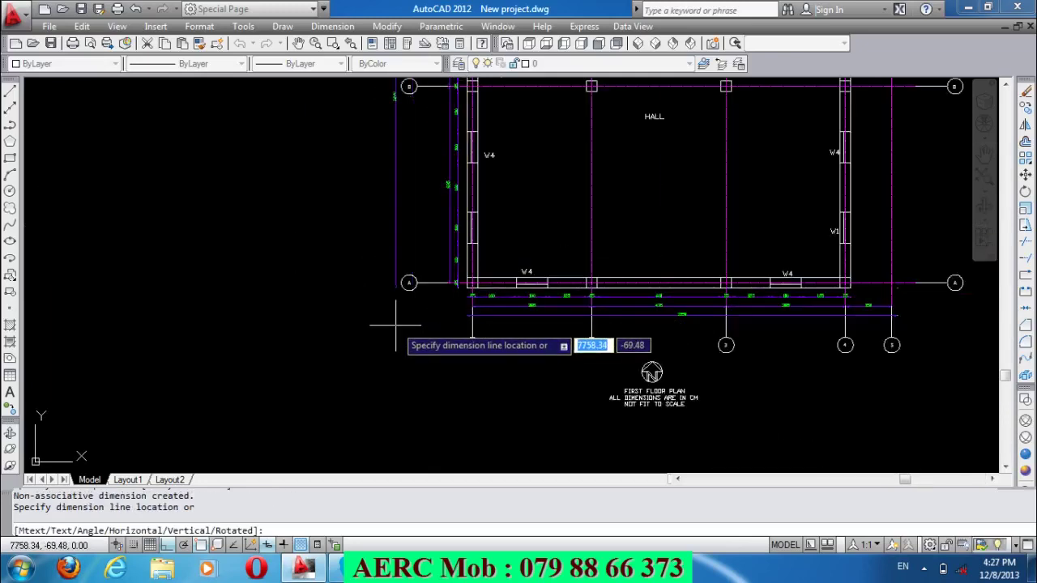
key(Return)
scroll(431, 372, down, 4)
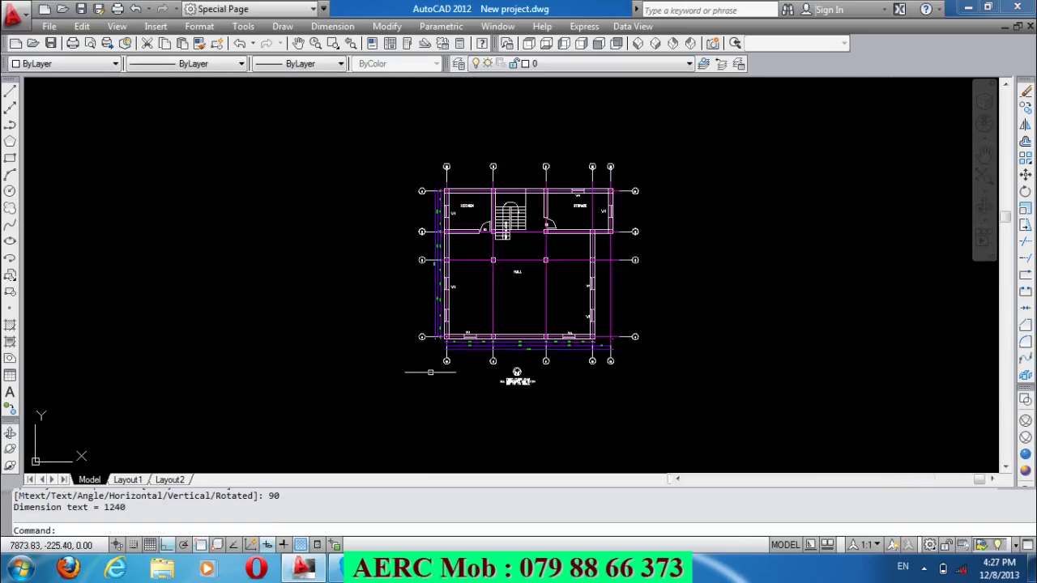
scroll(445, 282, up, 5)
scroll(434, 208, down, 4)
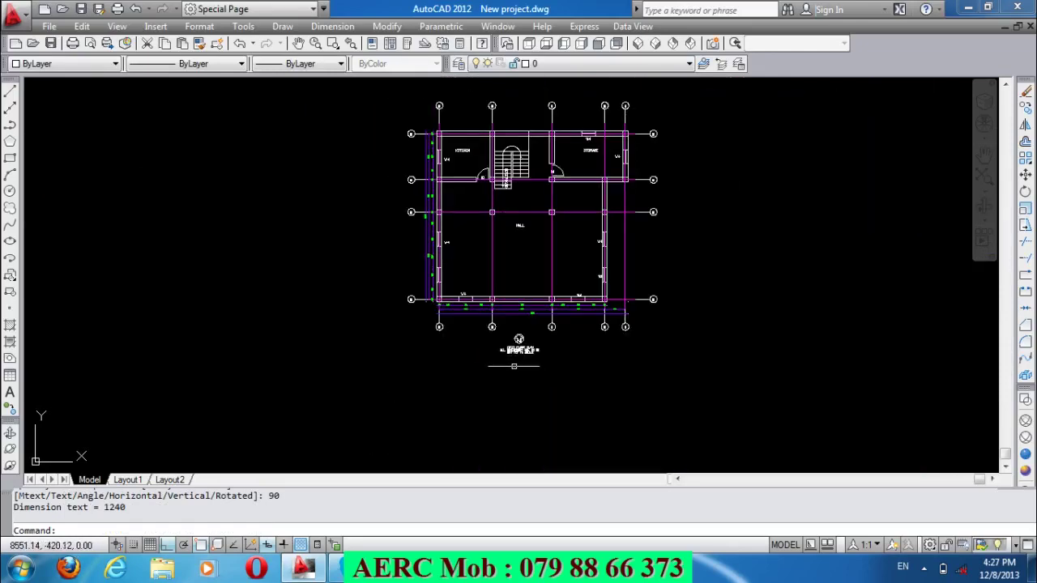
scroll(532, 367, up, 3)
scroll(534, 332, up, 2)
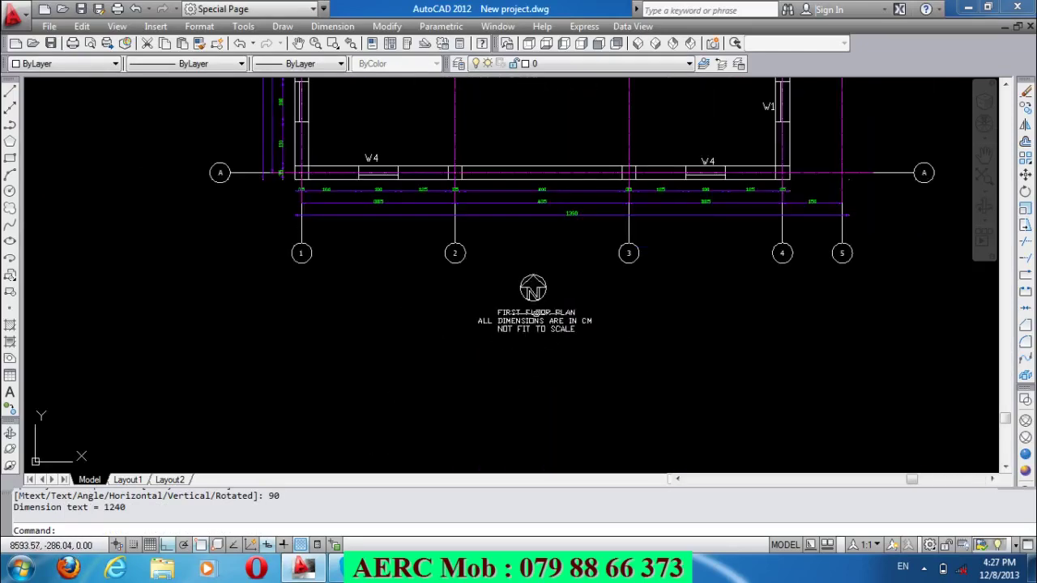
Edit the title MText's first line to read BASEMENT PLAN, keeping the notes below.
double_click(533, 312)
text(BASEMENT)
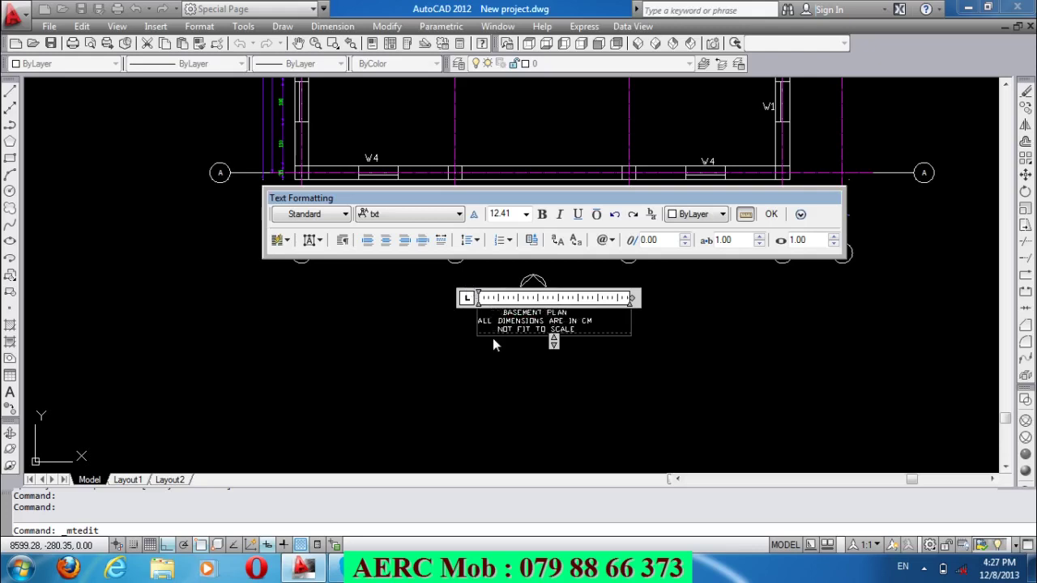
click(486, 374)
scroll(486, 308, down, 2)
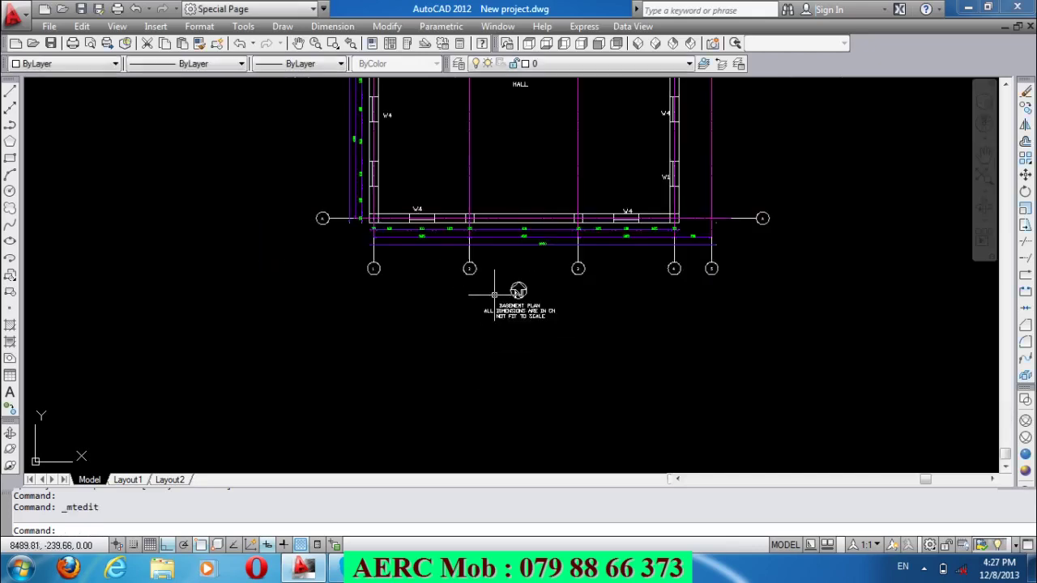
scroll(555, 416, down, 2)
scroll(535, 324, up, 2)
scroll(535, 300, up, 1)
scroll(535, 300, down, 2)
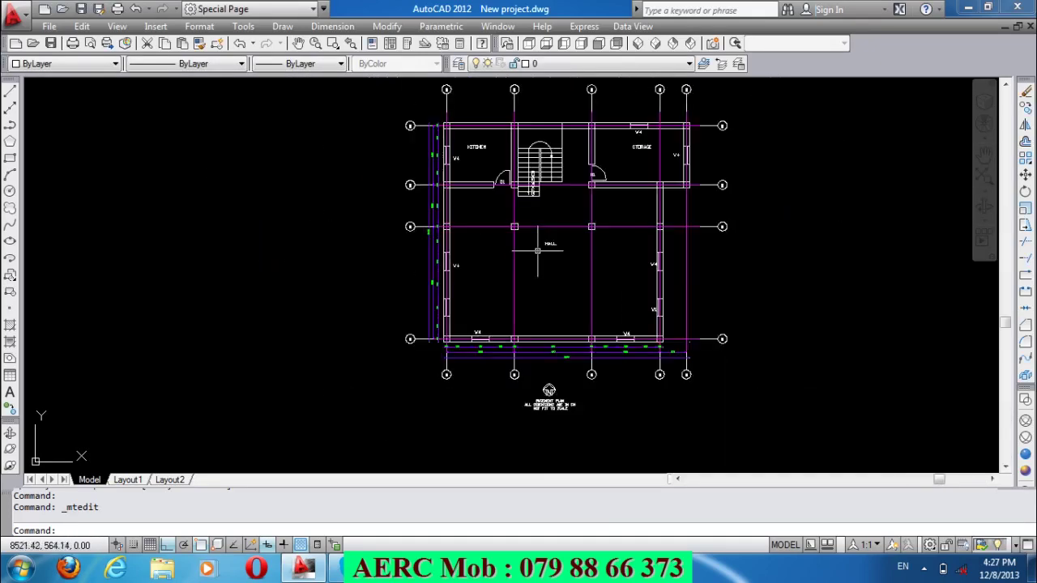
scroll(454, 128, up, 3)
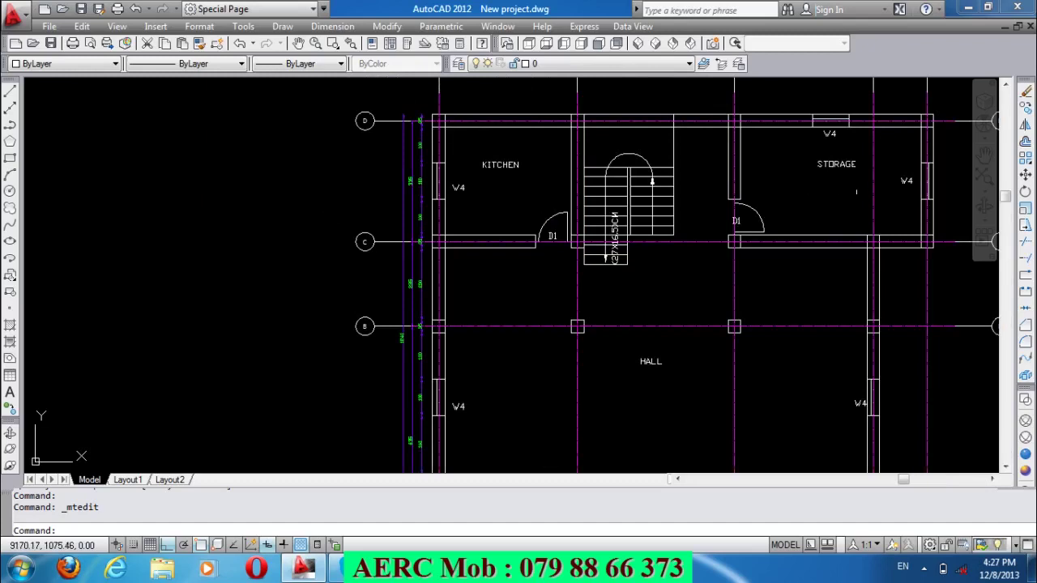
scroll(457, 139, down, 2)
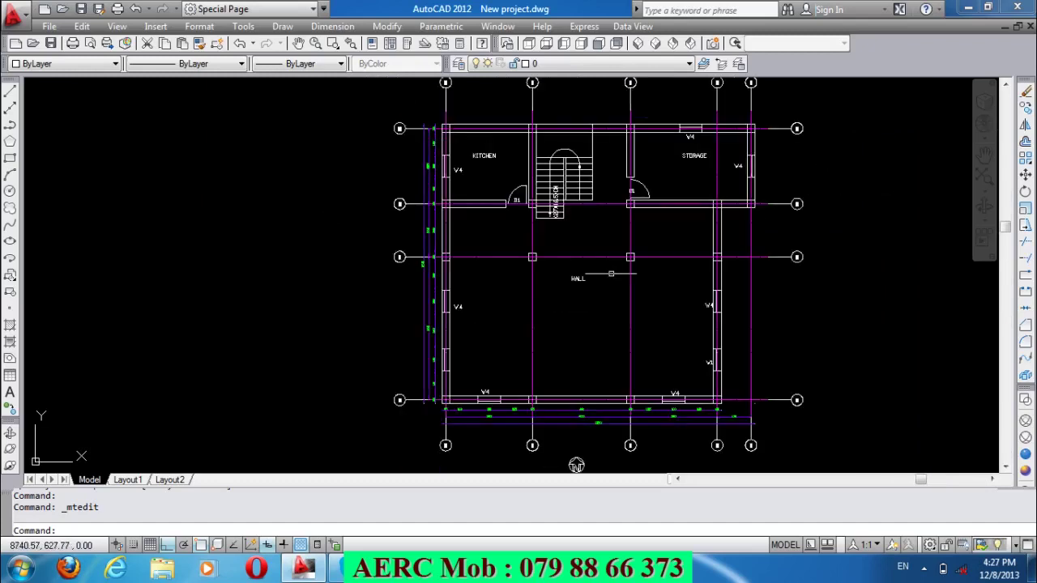
scroll(575, 464, down, 2)
scroll(576, 465, down, 1)
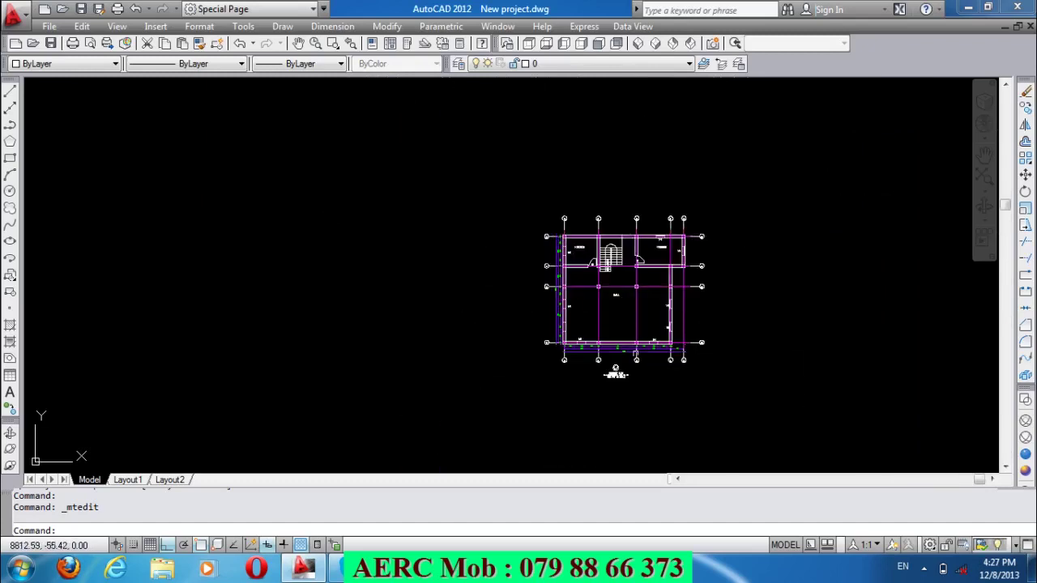
scroll(562, 406, up, 2)
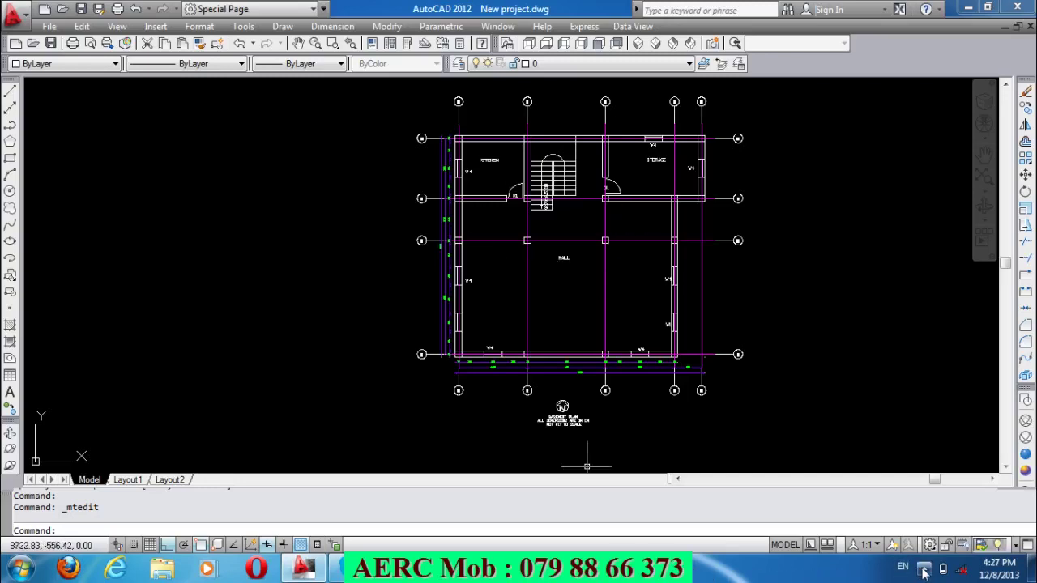
click(947, 492)
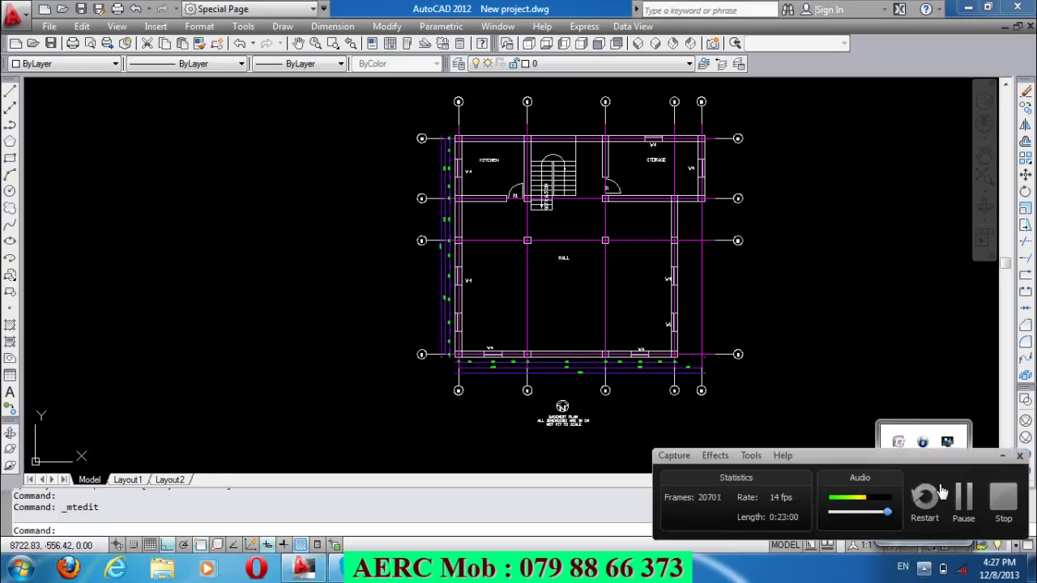